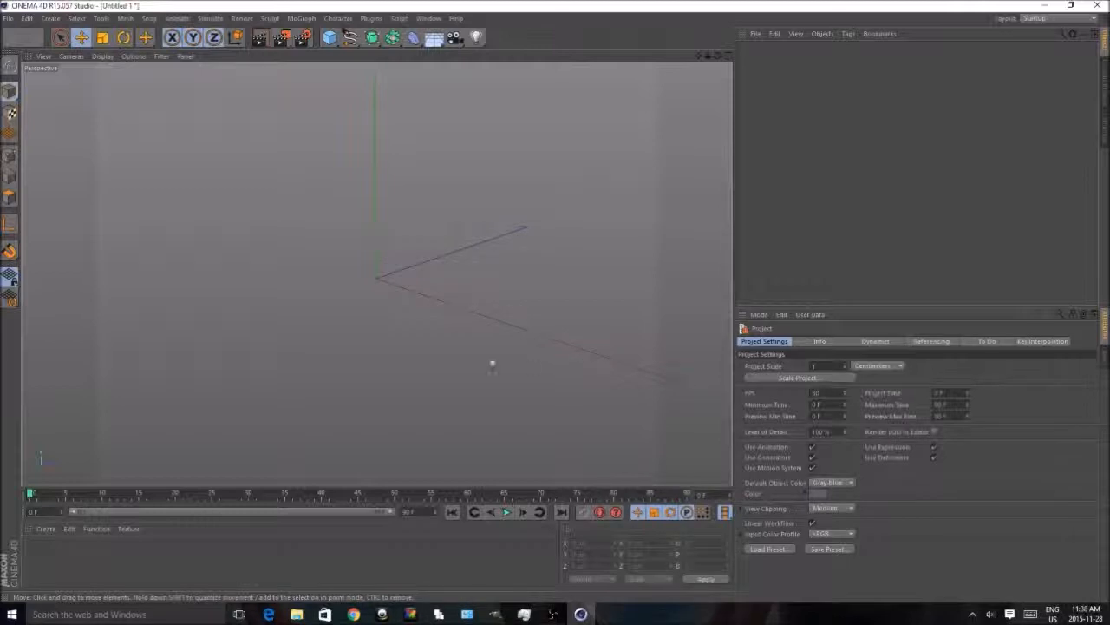
scroll(397, 246, "up", 4)
scroll(396, 245, "down", 3)
scroll(396, 247, "down", 1)
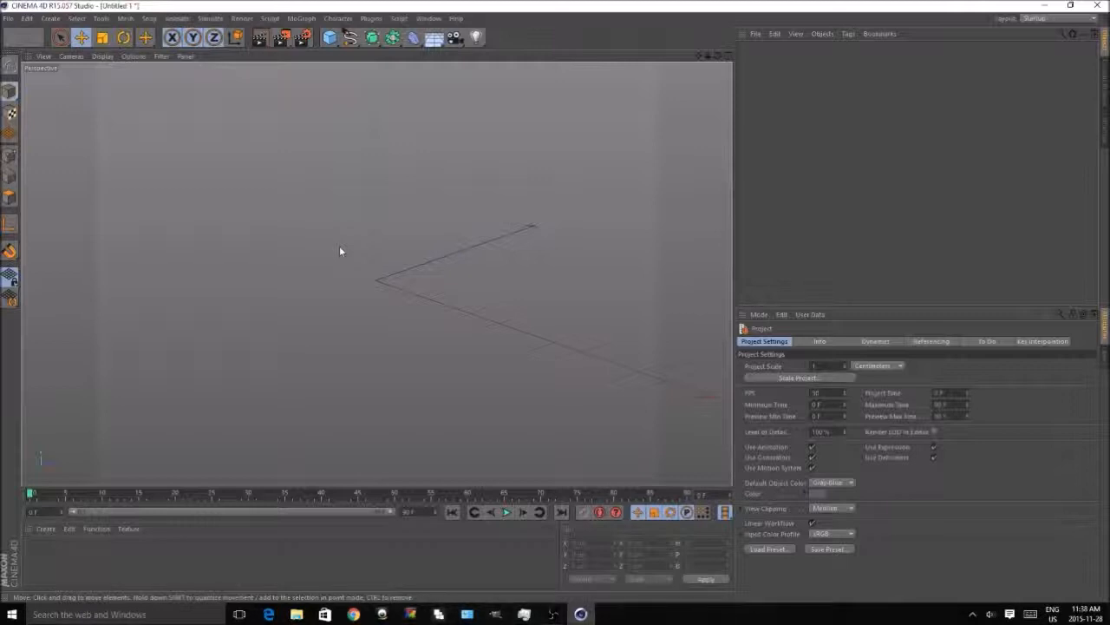
scroll(370, 310, "up", 2)
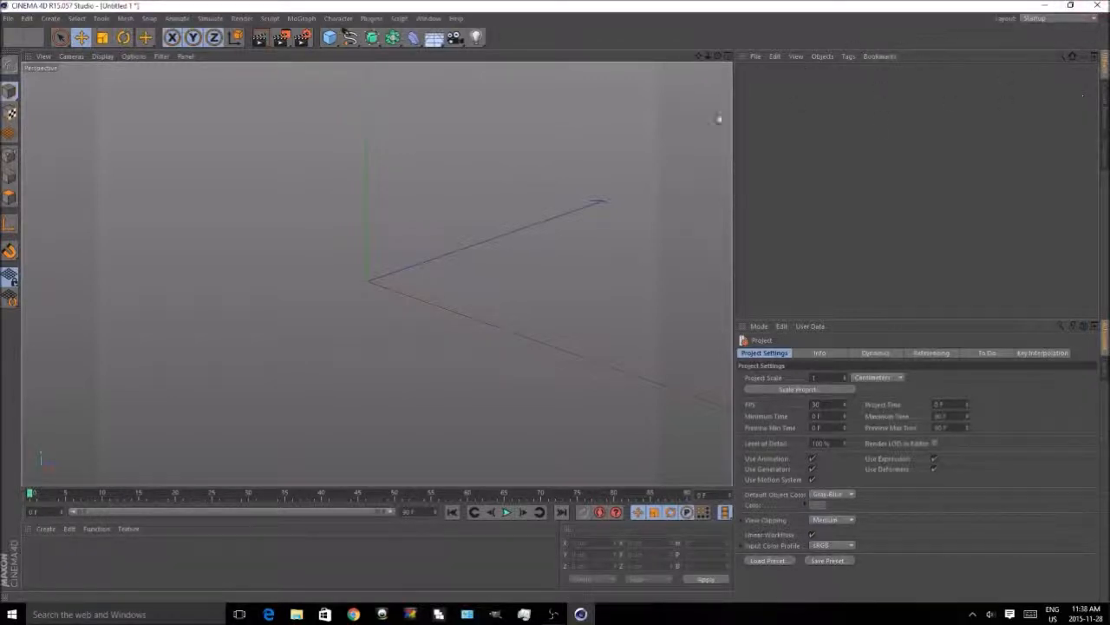
- Close the Material Manager and dock the Coordinate Manager between the Object Manager and the Attribute Manager
left_click(29, 533)
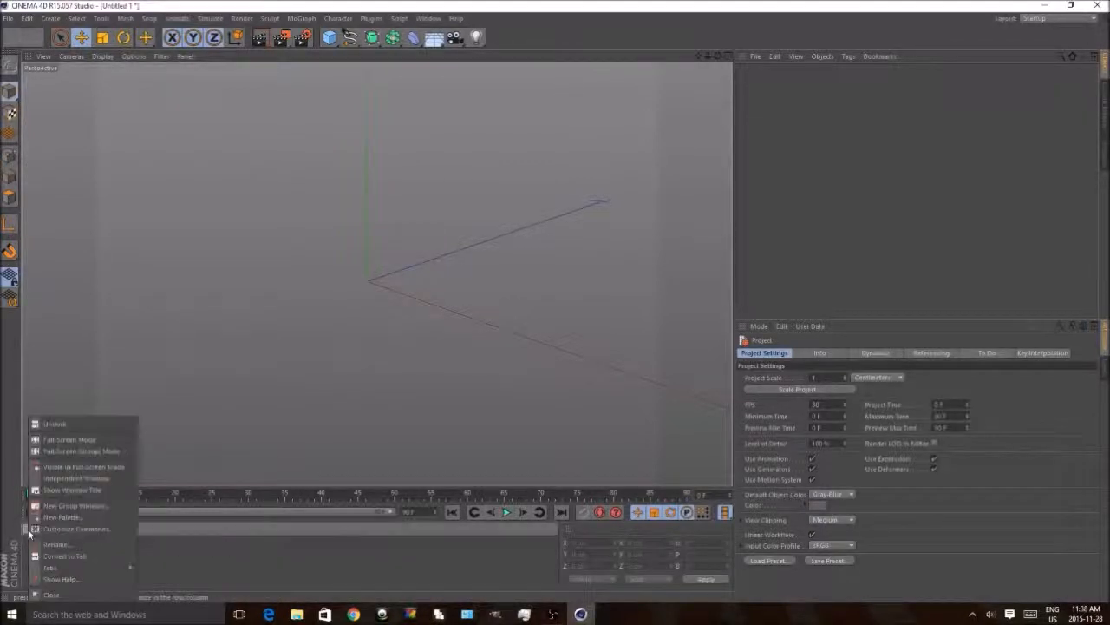
left_click(63, 594)
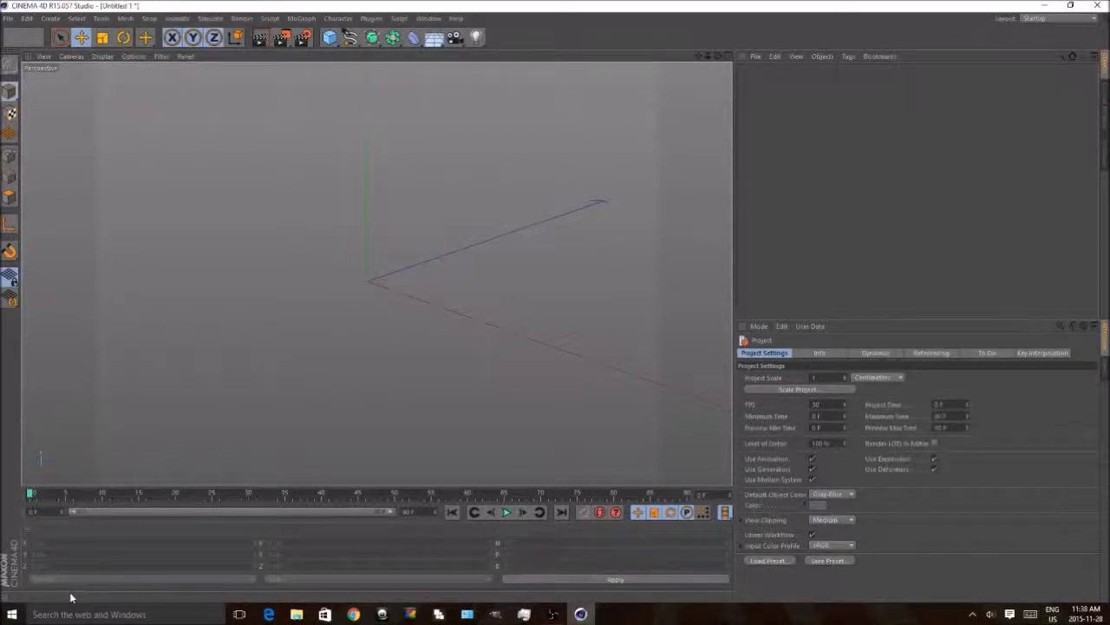
left_click_drag(29, 534, 818, 330)
left_click_drag(859, 235, 858, 348)
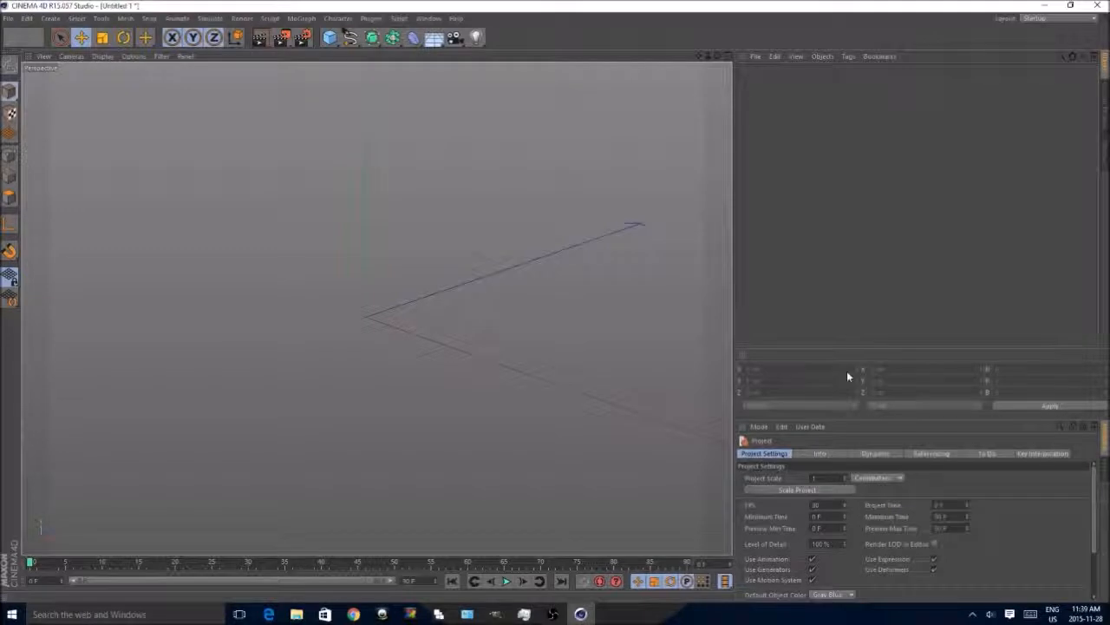
- Widen the viewport by narrowing the managers column, and shift the manager dividers upward to give the Attribute Manager more height
left_click_drag(733, 313, 862, 290)
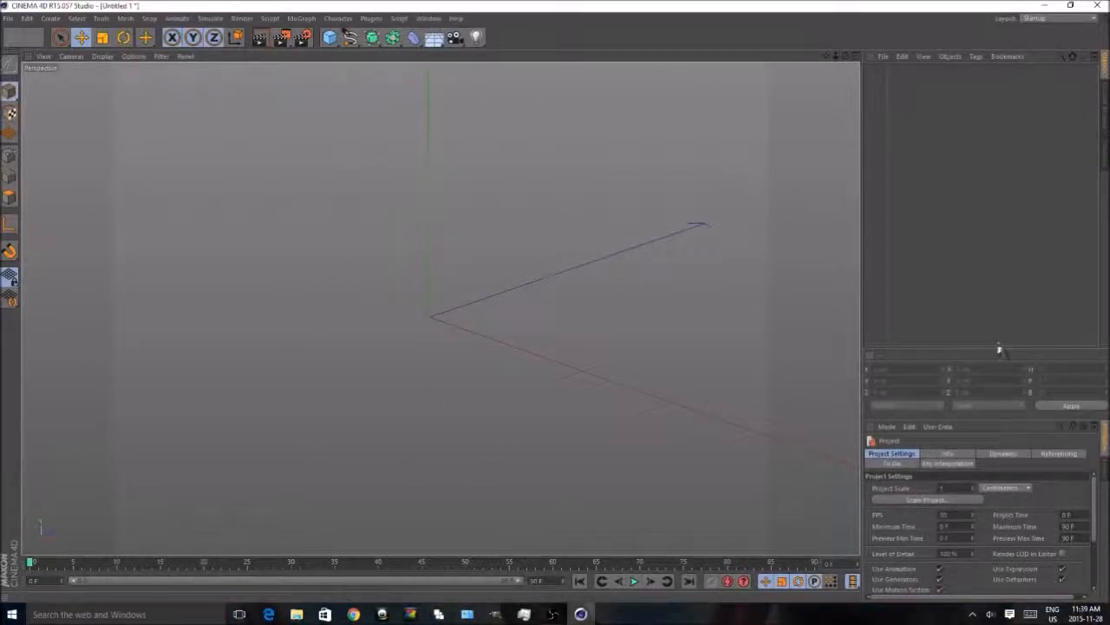
left_click_drag(1000, 351, 993, 330)
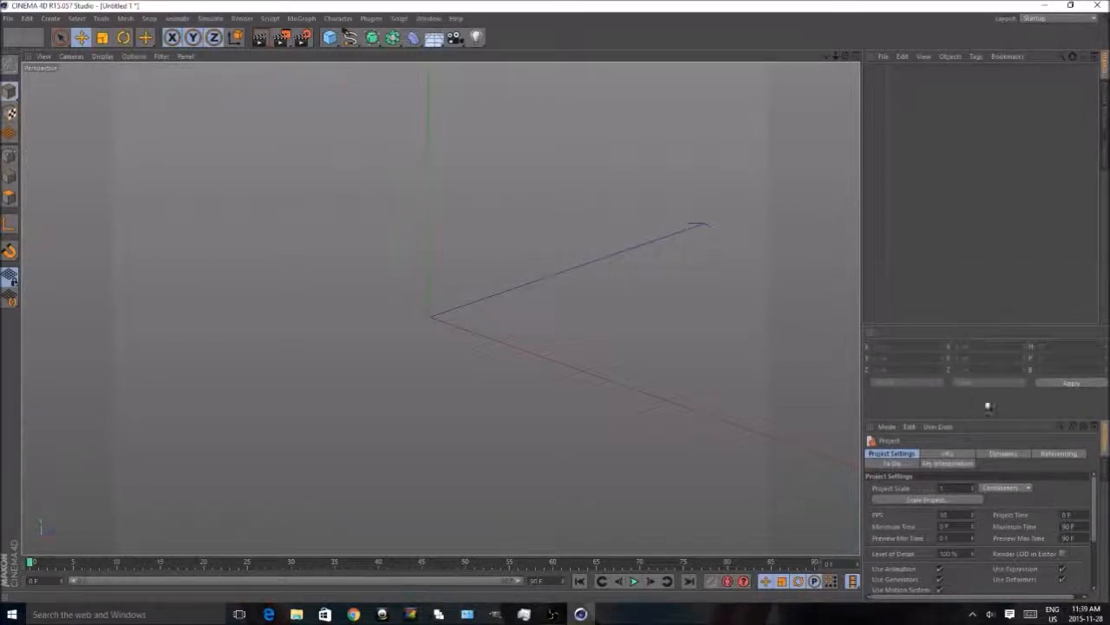
left_click_drag(993, 408, 952, 340)
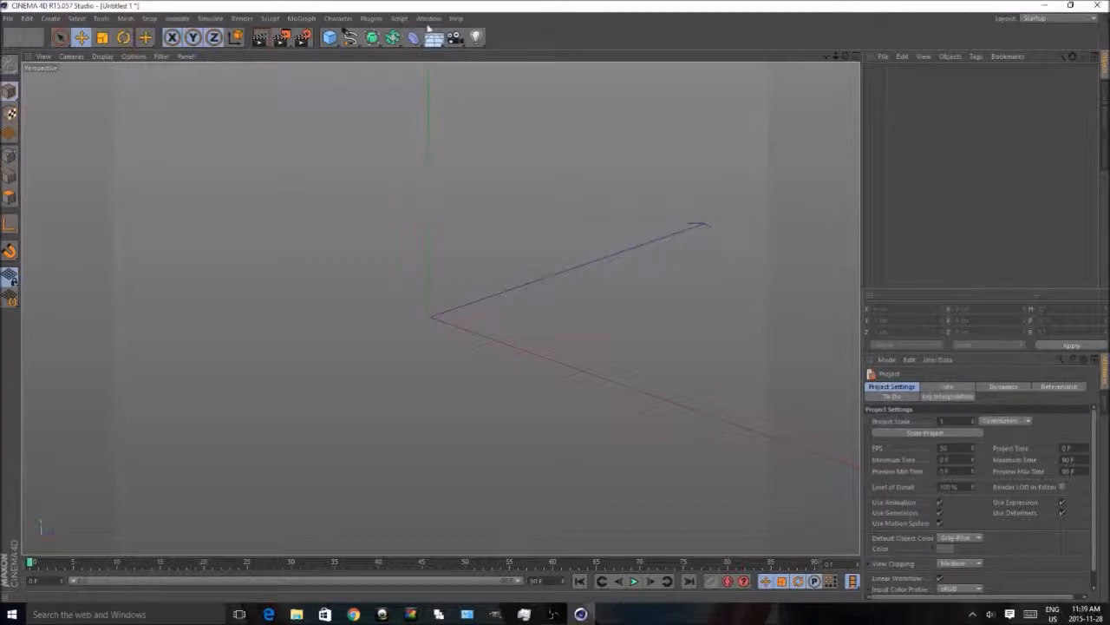
- Open the command customization dialog, filter the commands by "psr" and add Reset PSR to the main toolbar
left_click(428, 19)
mouse_move(485, 35)
left_click(545, 39)
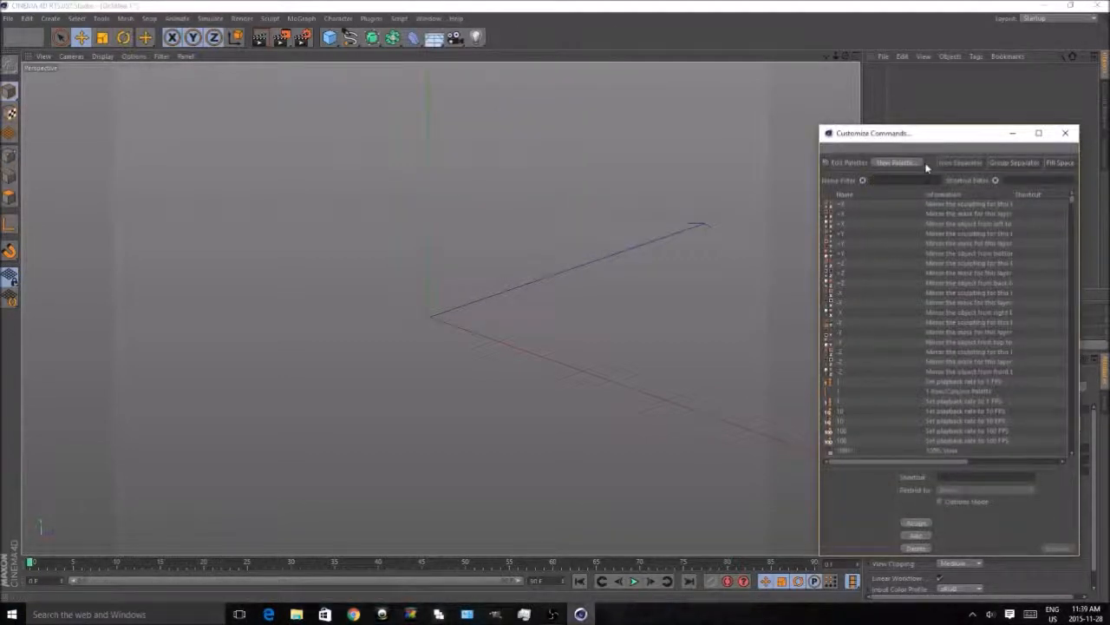
type("psr")
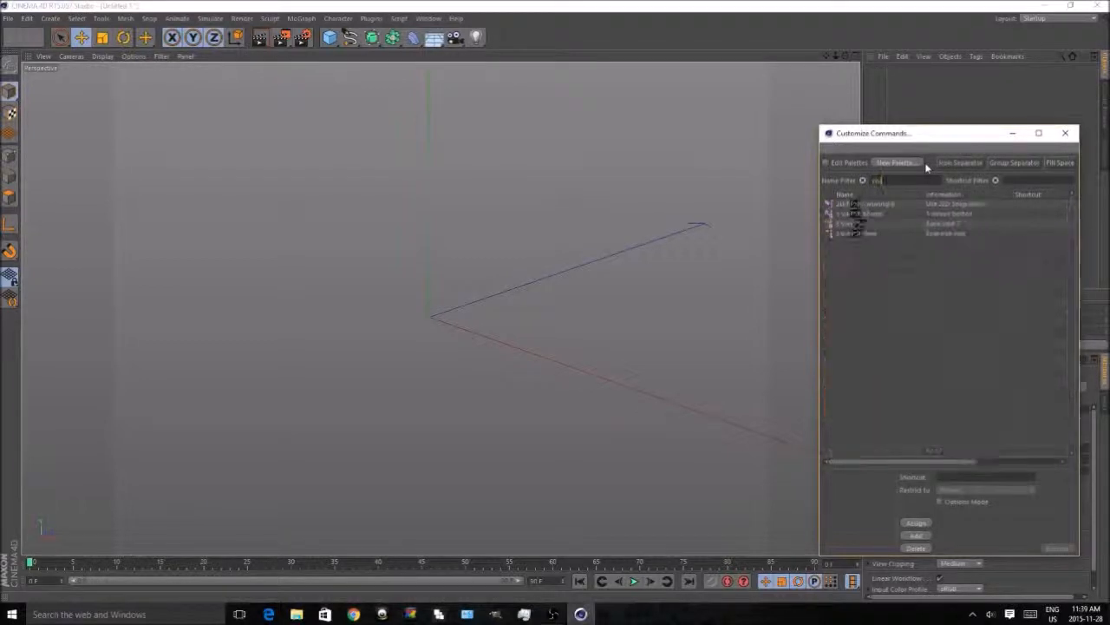
left_click(843, 223)
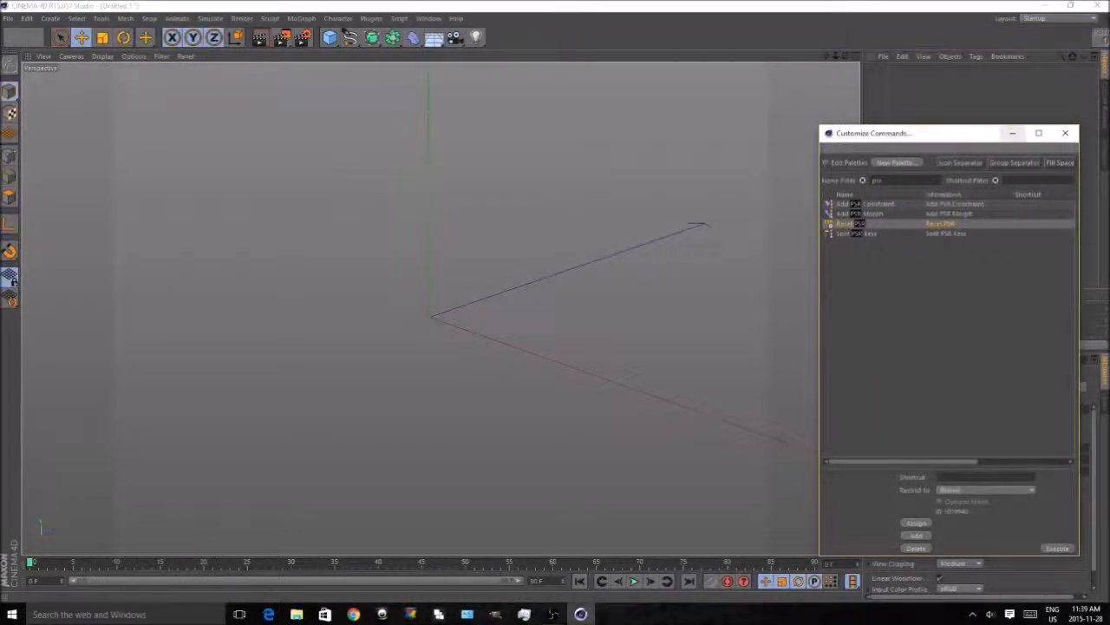
- Find the Freeze Transformation and Joint commands by name and add both to the main toolbar
type("freeze")
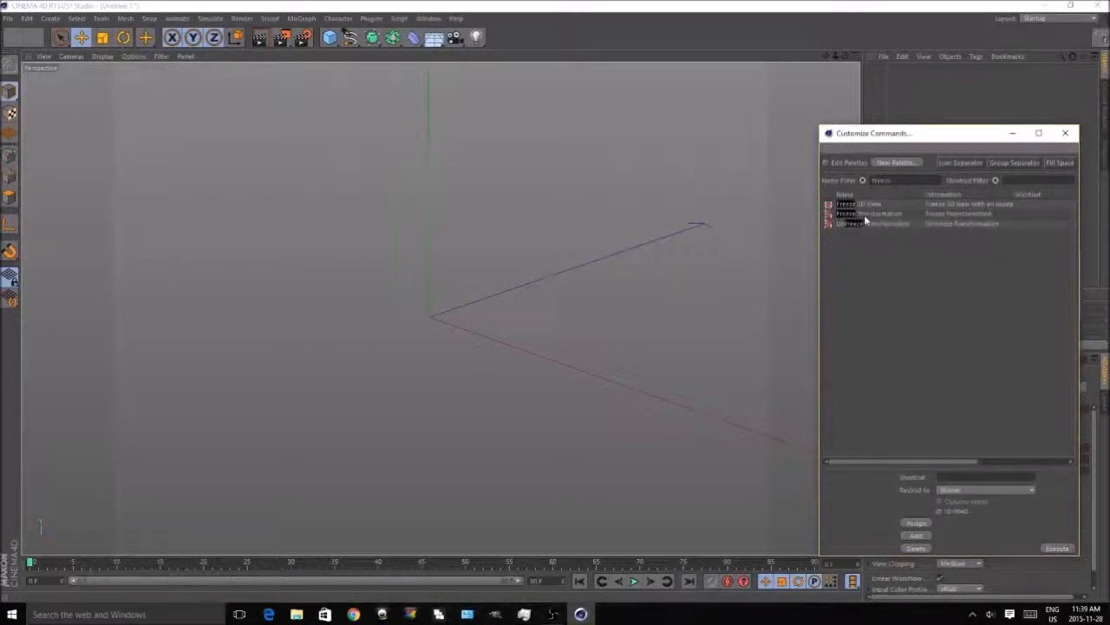
left_click(864, 214)
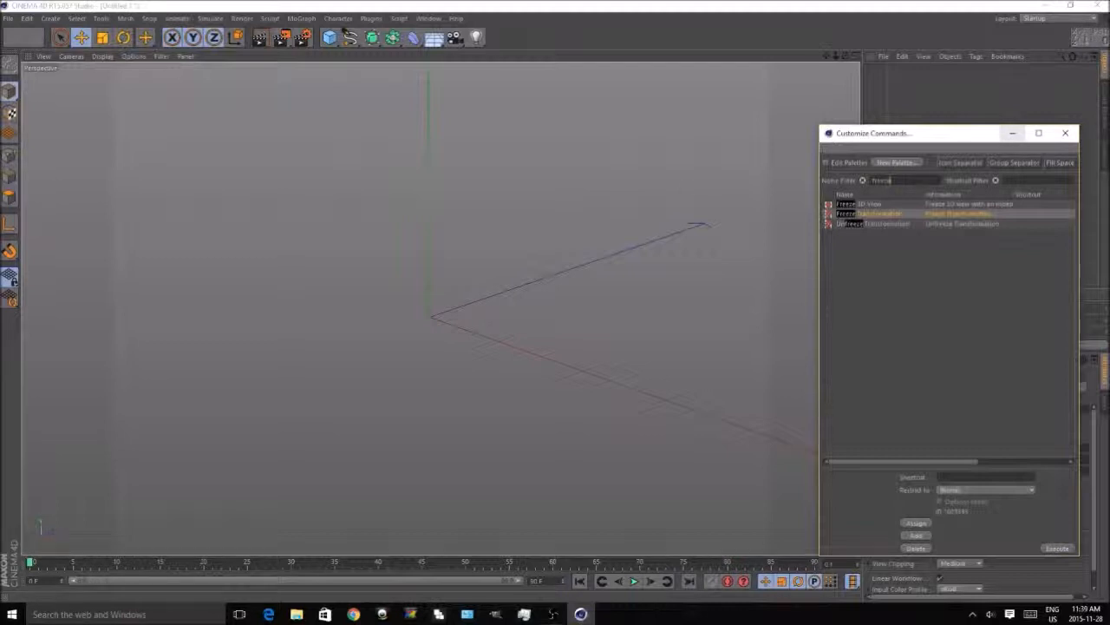
type("joint")
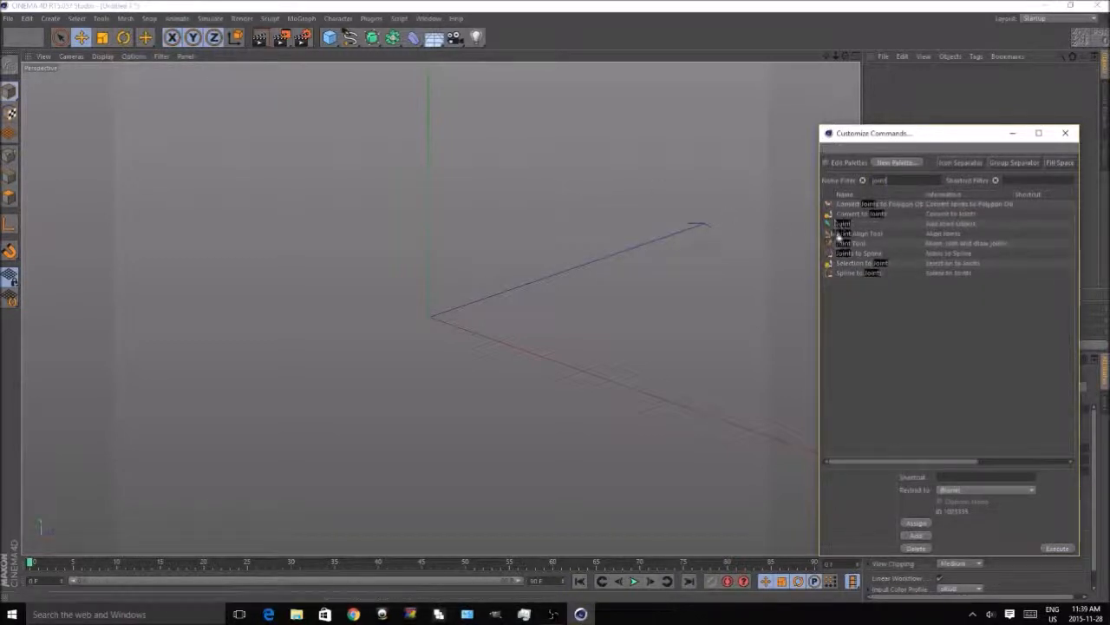
left_click(842, 224)
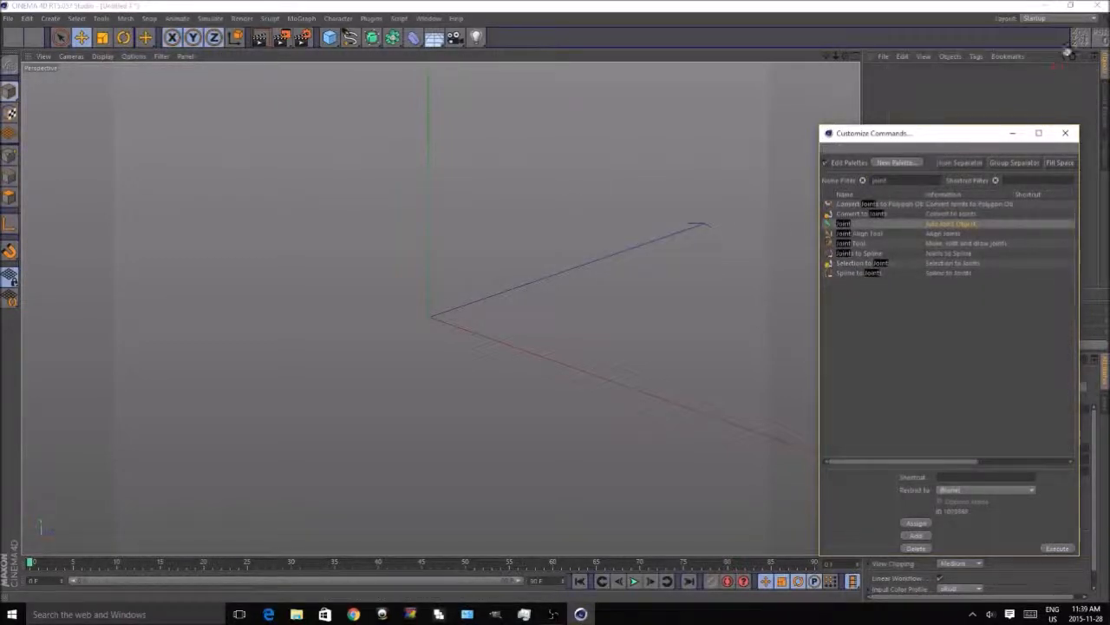
left_click(827, 163)
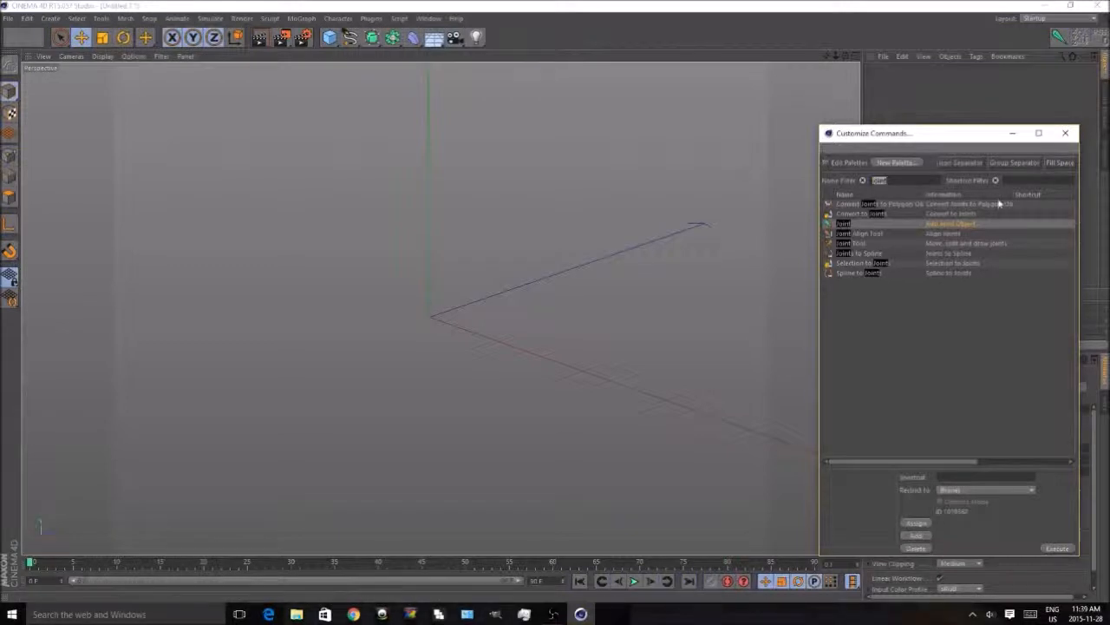
- Find the Bind and Add Point Morph commands by name and add both to the main toolbar beside Joint
type("bind")
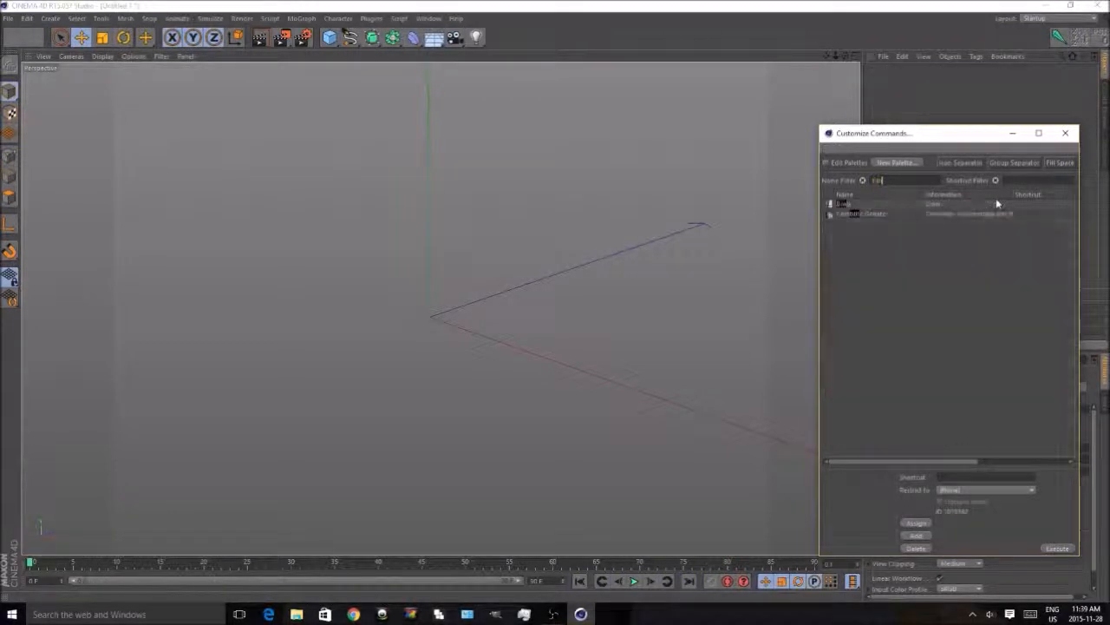
left_click(843, 207)
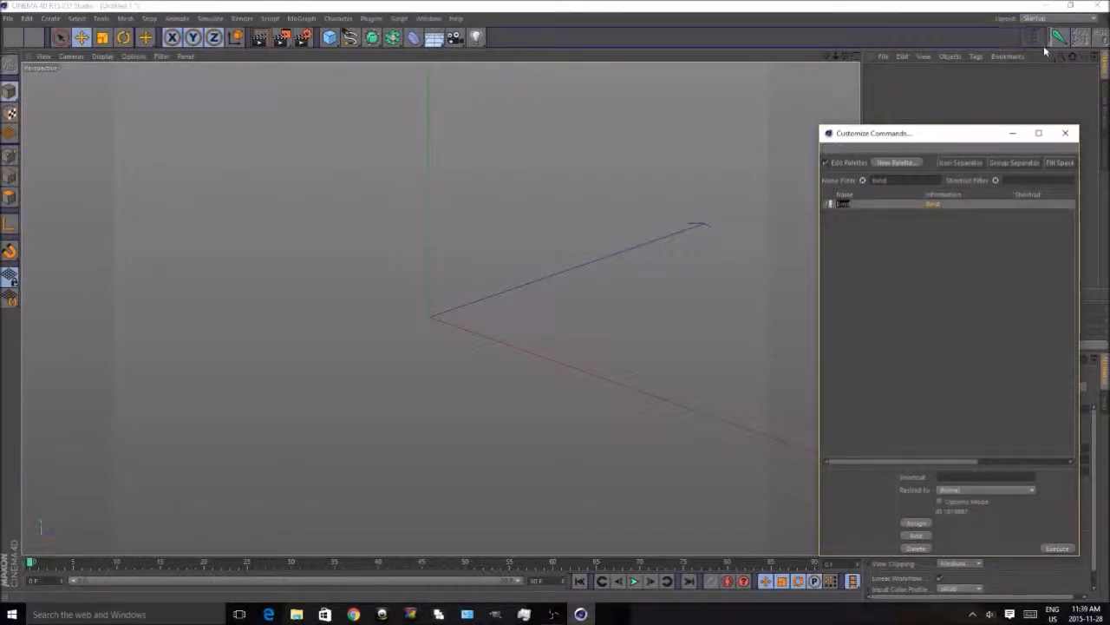
double_click(881, 181)
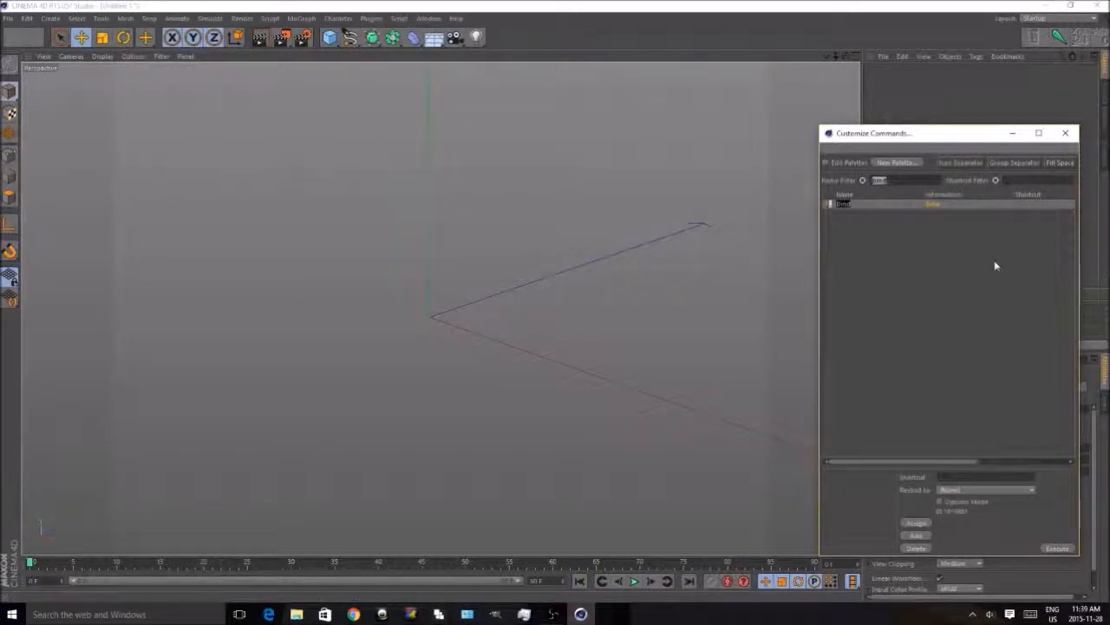
type("point")
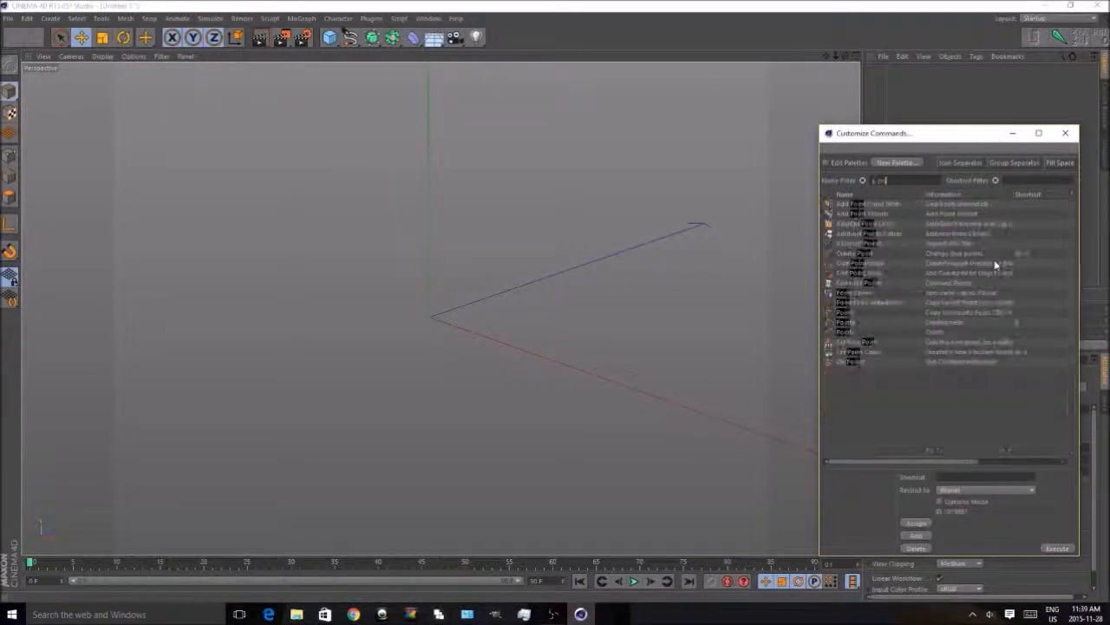
left_click(860, 213)
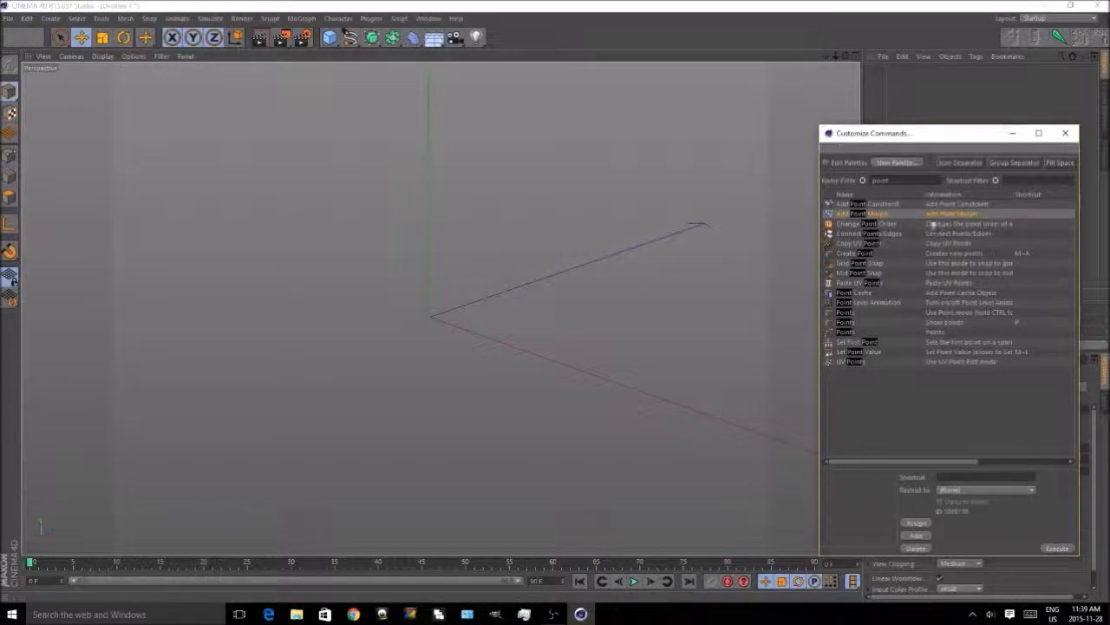
- Add Enable Quantizing and the Quantize Move Slider to the main toolbar after the light icon, and close the command customization dialog
left_click_drag(893, 180, 691, 182)
type("enable")
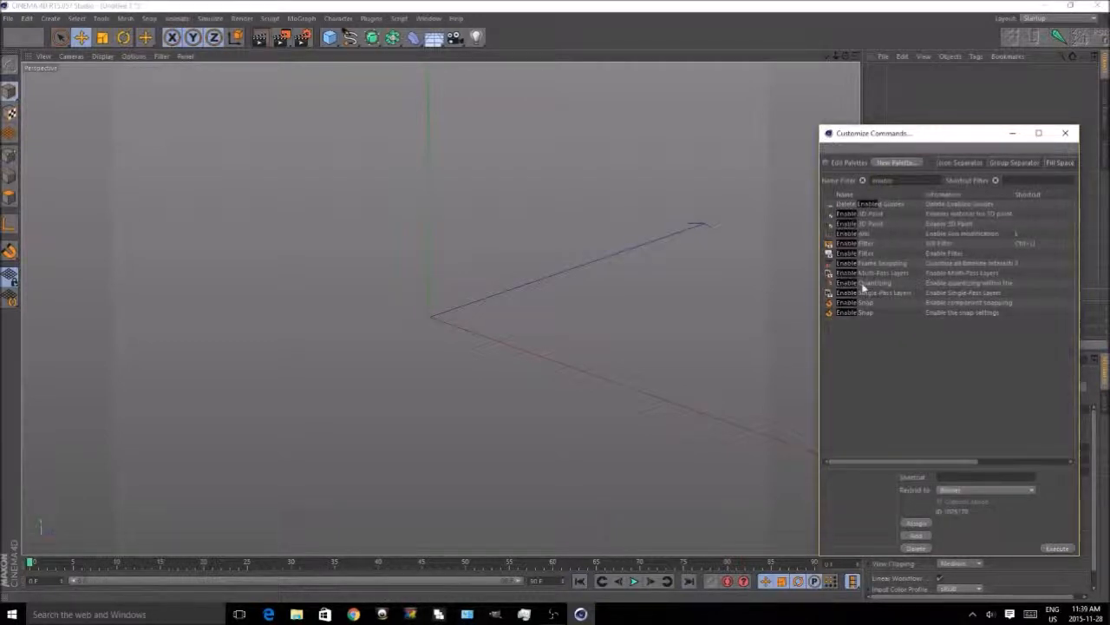
left_click(908, 284)
left_click_drag(484, 16, 496, 38)
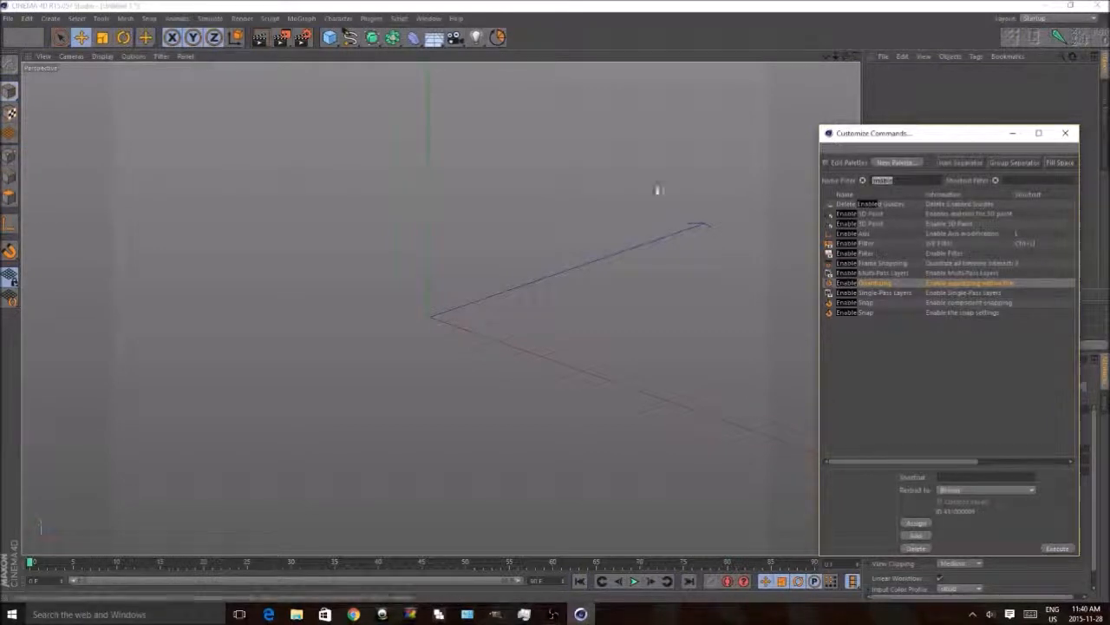
type("quantize")
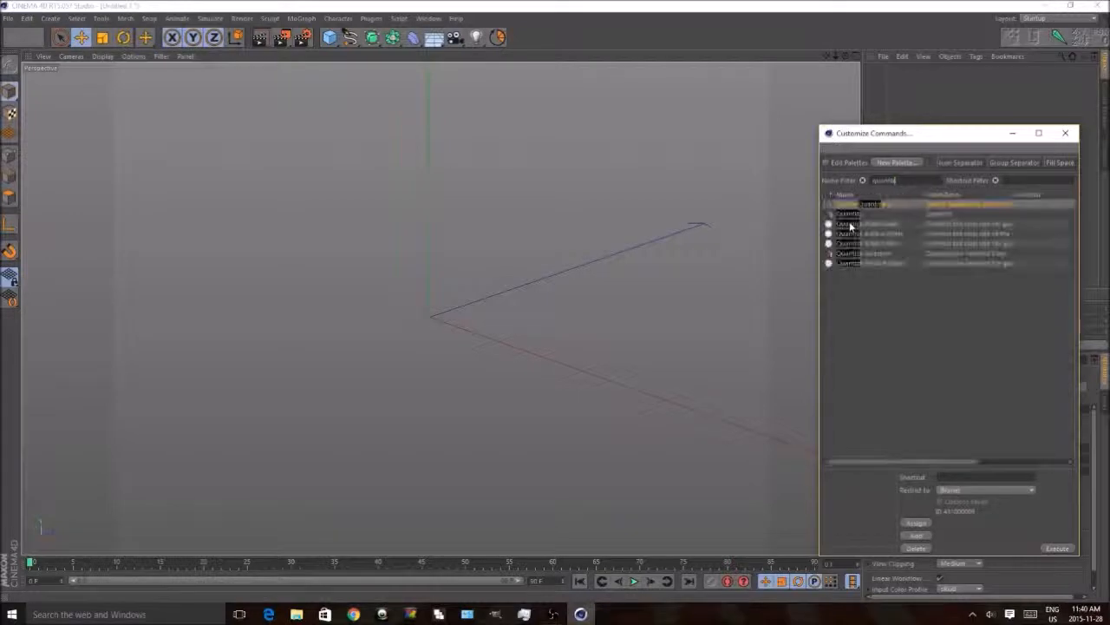
left_click_drag(860, 214, 519, 37)
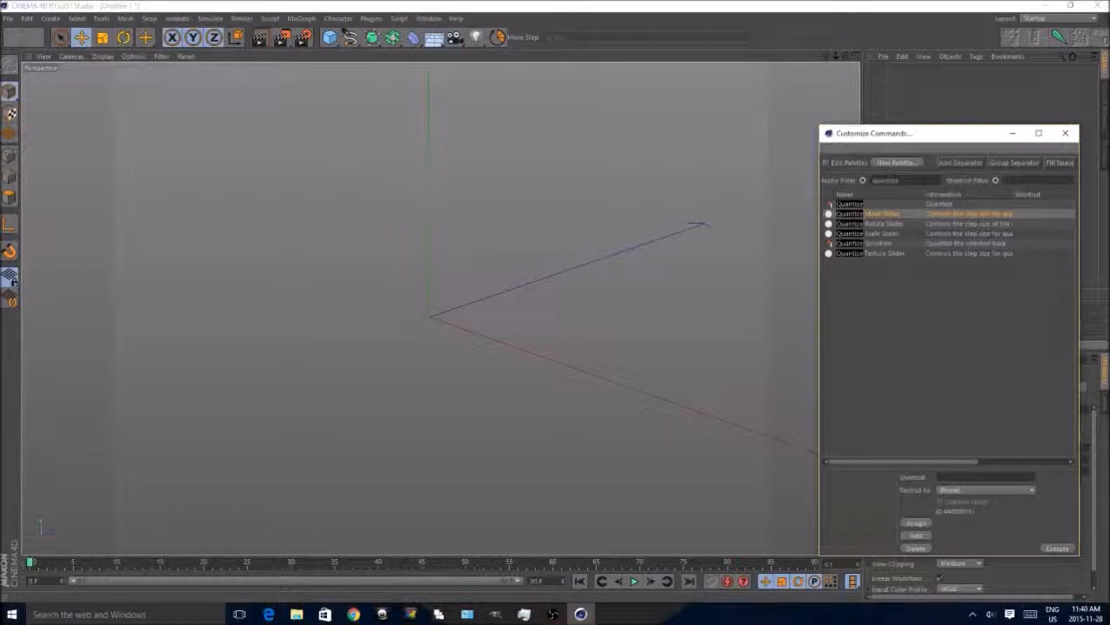
left_click(1065, 134)
- Save the customized interface as a layout named "tutorial"
left_click(429, 18)
mouse_move(452, 37)
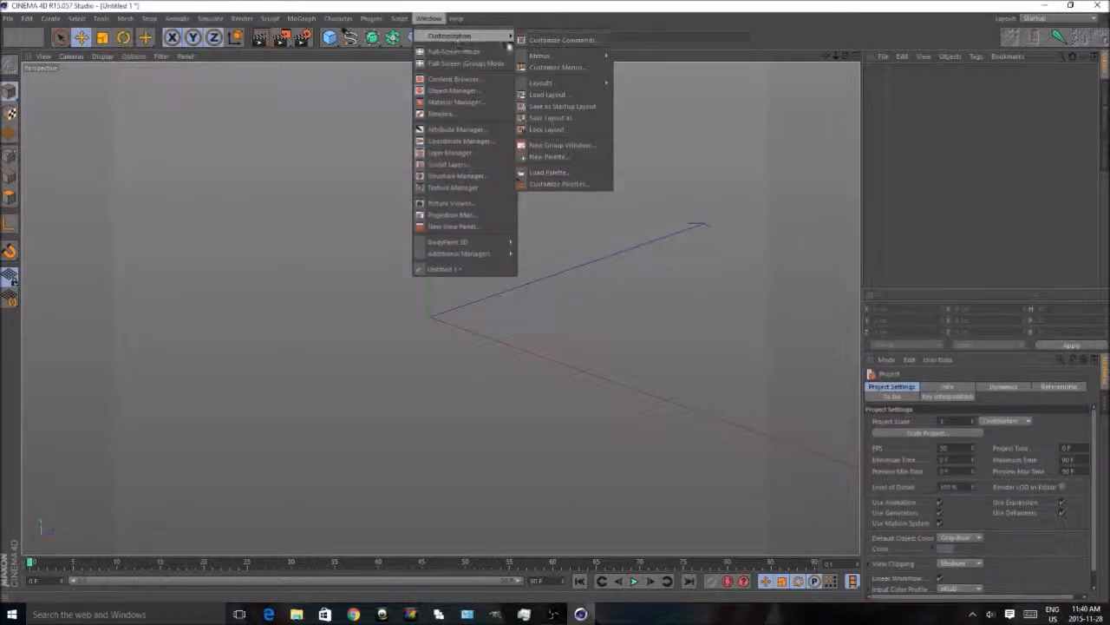
left_click(589, 122)
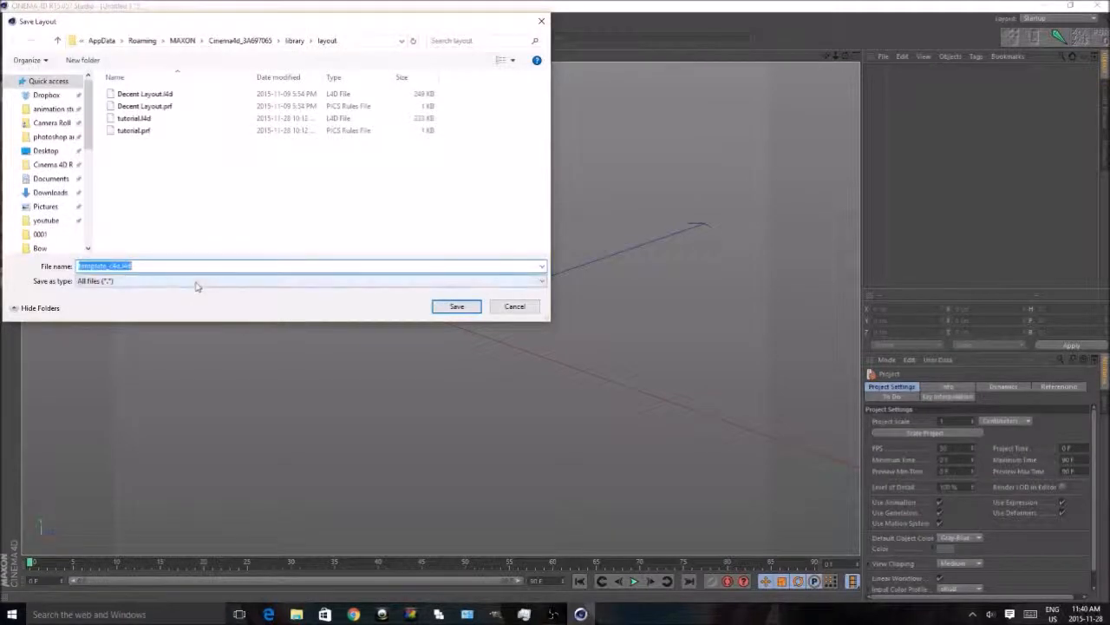
type("tutorial")
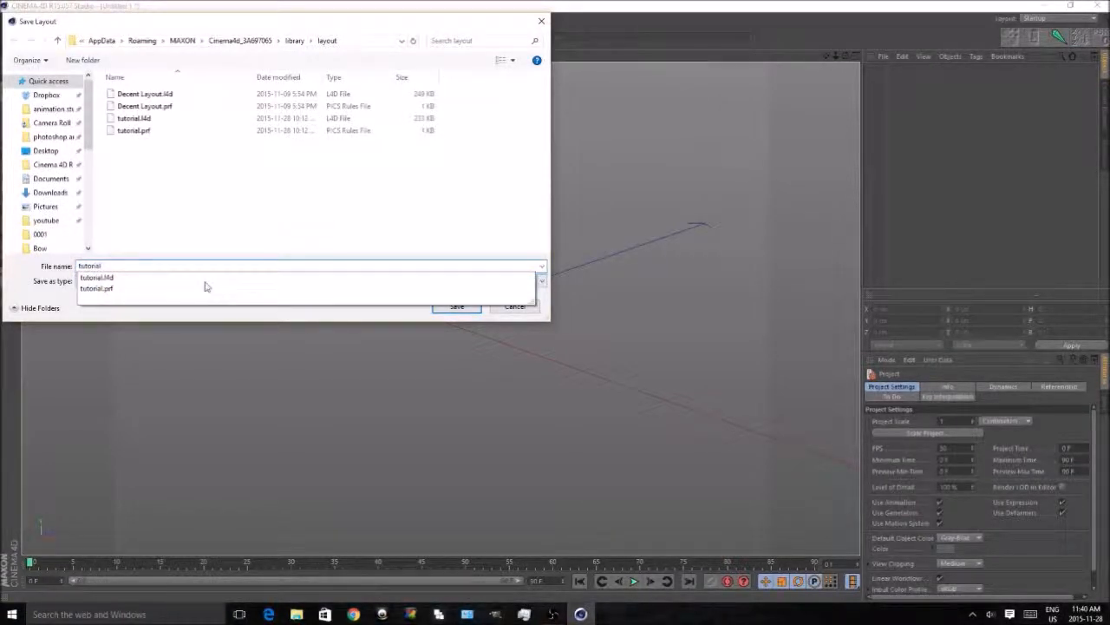
key("Return")
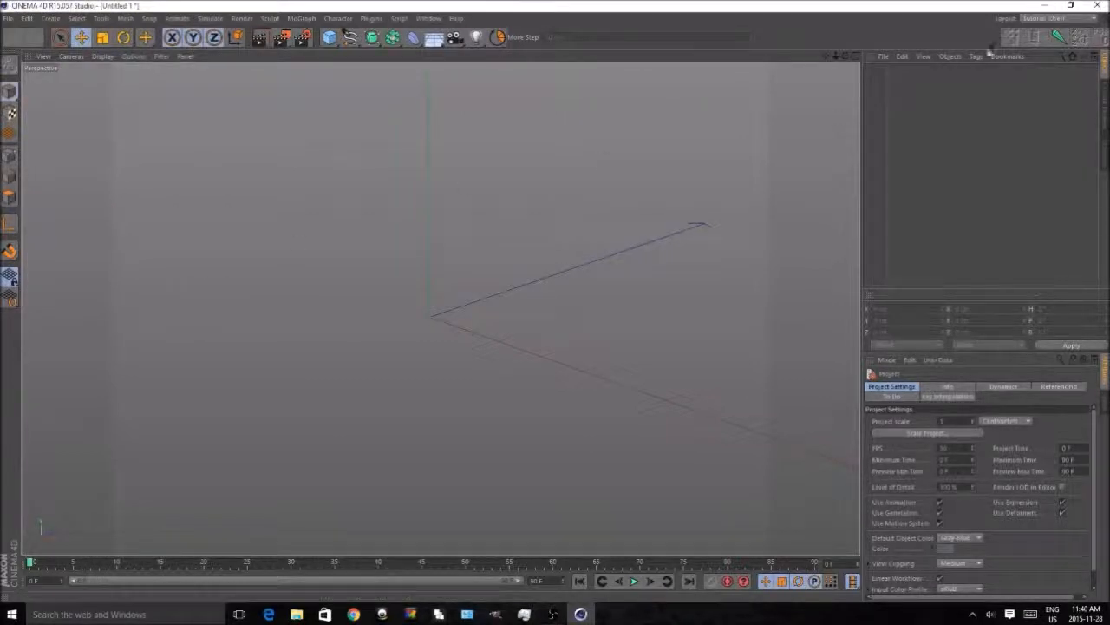
- Load the saved tutorial user layout from the list of available layouts
left_click(1044, 18)
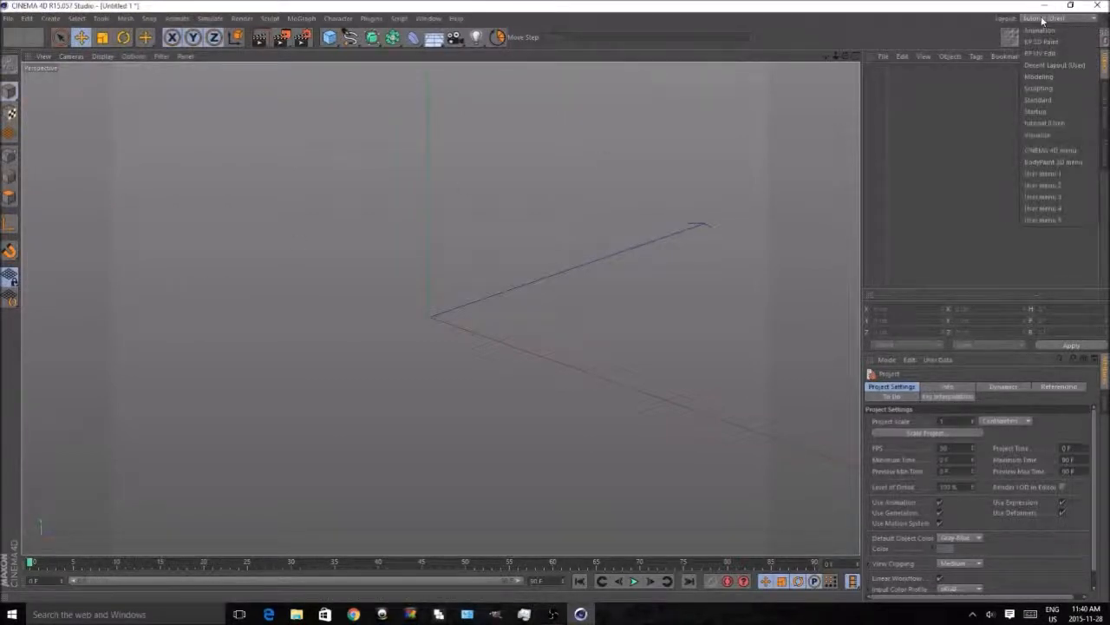
left_click(1041, 123)
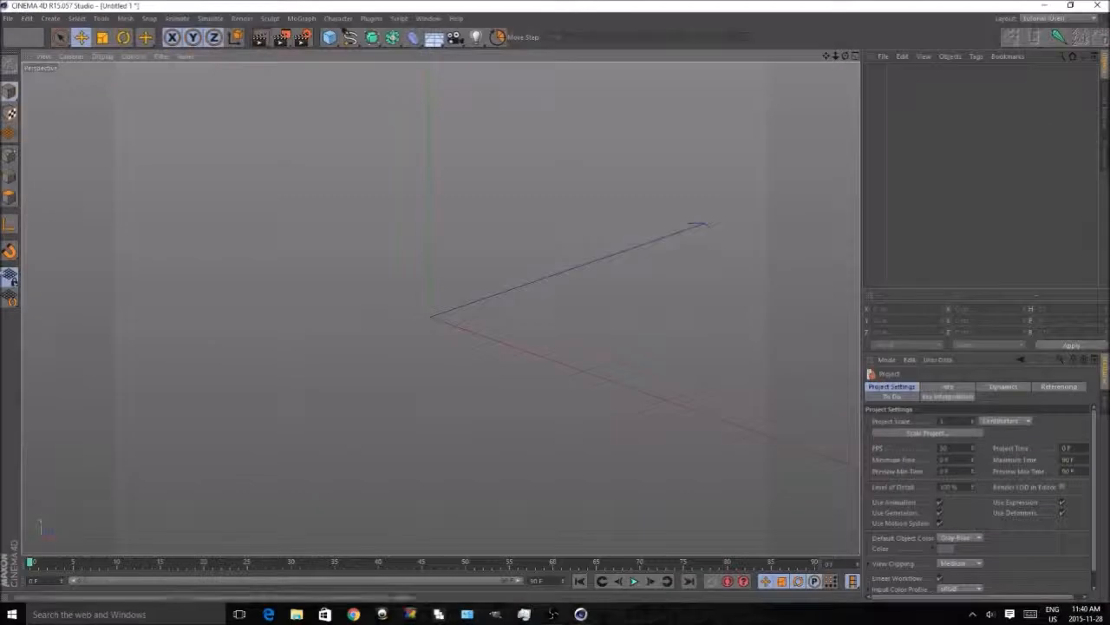
left_click_drag(382, 256, 422, 380, "alt")
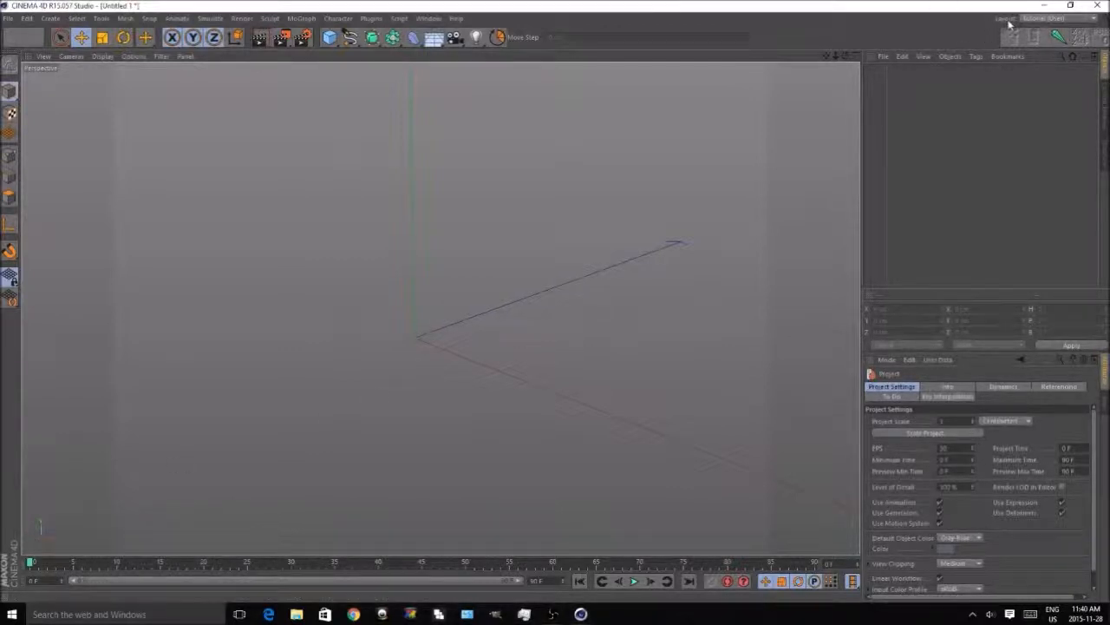
left_click(1051, 18)
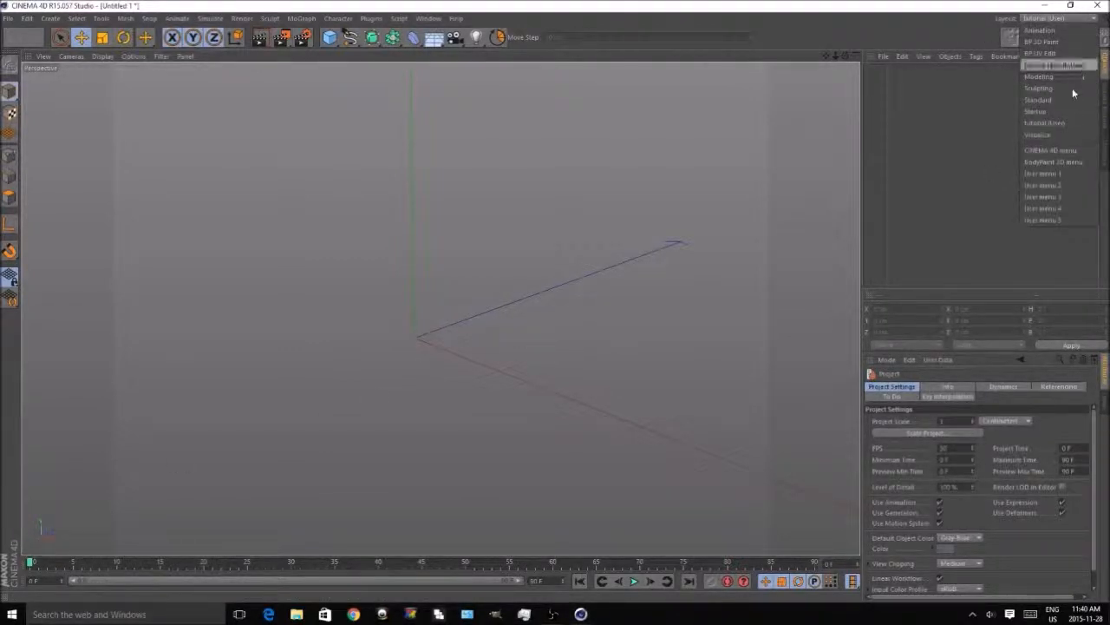
left_click(1061, 124)
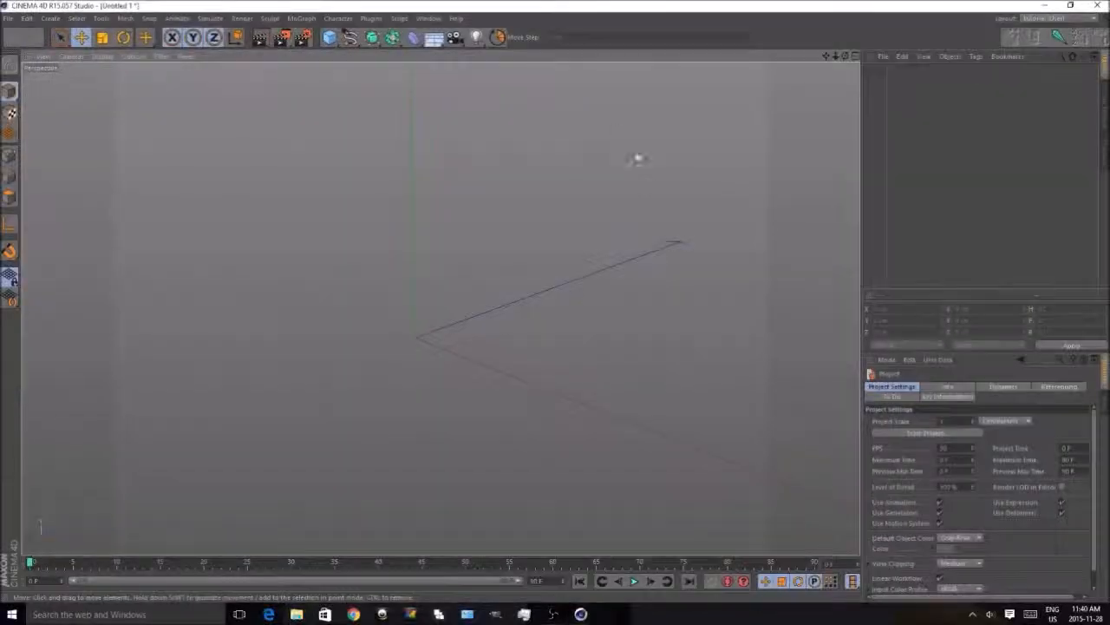
scroll(444, 352, "up", 3)
scroll(445, 350, "down", 3)
scroll(446, 334, "up", 3)
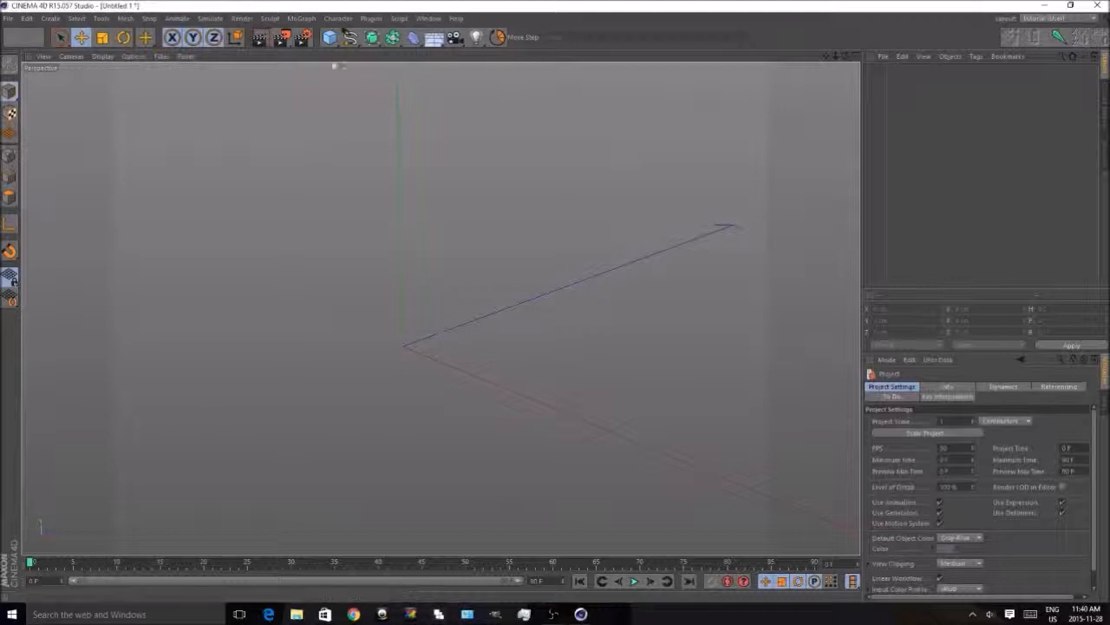
- Add a cube primitive to the scene and set its Y size to 75 cm
left_click(330, 39)
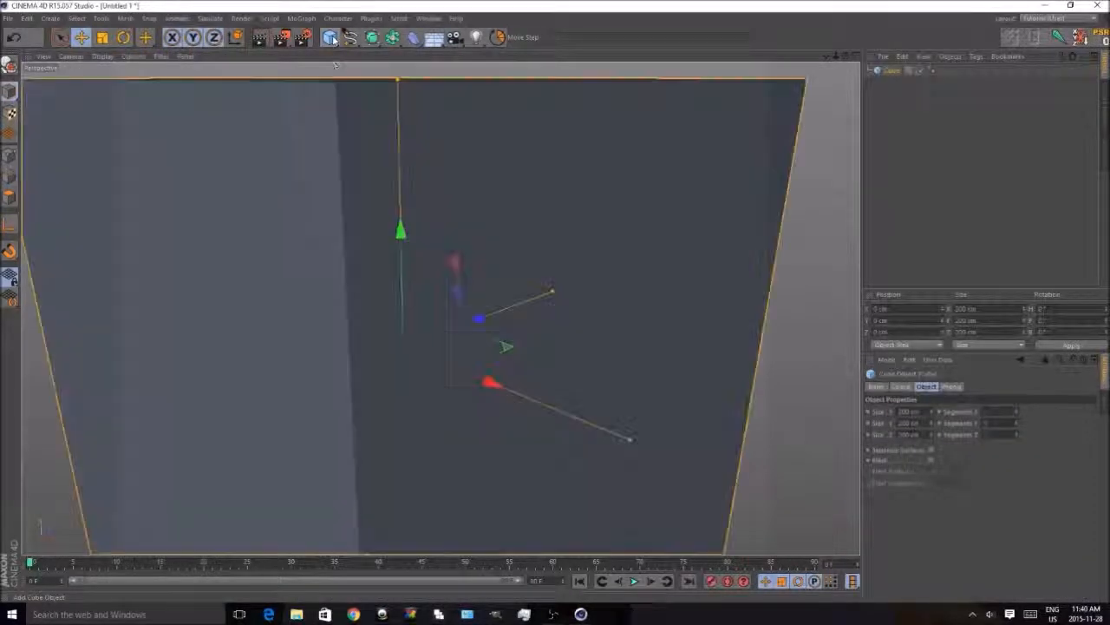
scroll(372, 329, "down", 3)
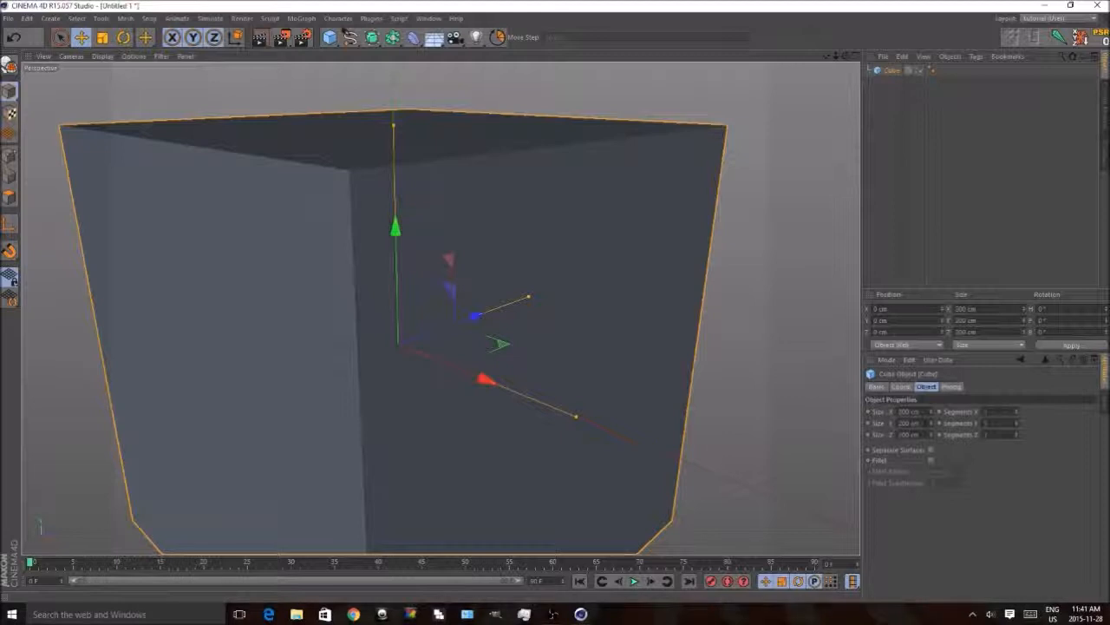
left_click_drag(920, 424, 897, 424)
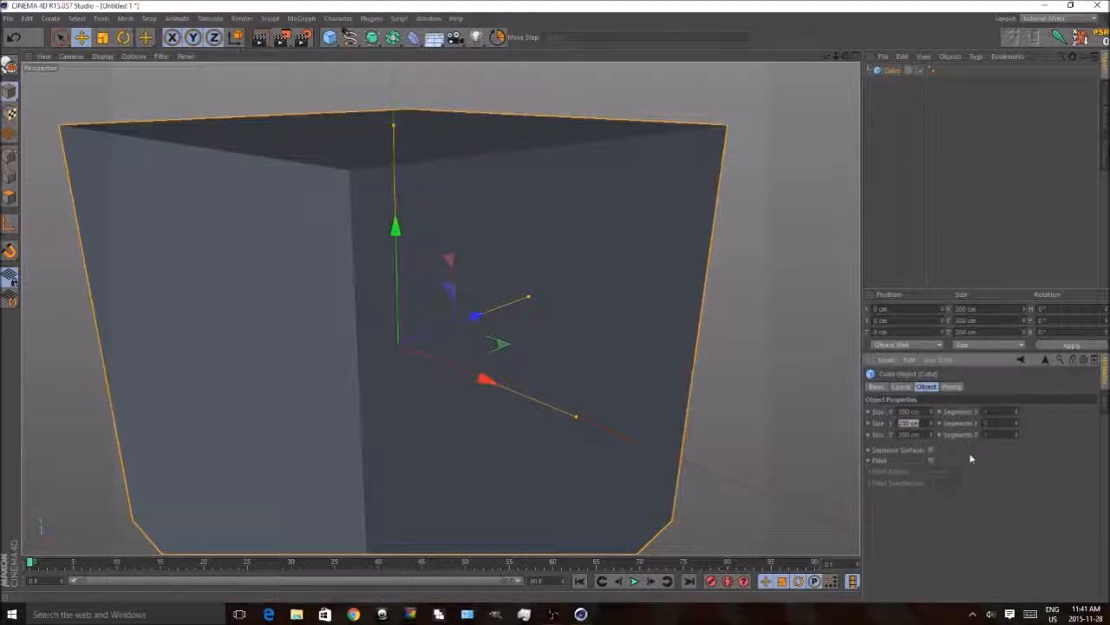
type("6.25\"")
key("Return")
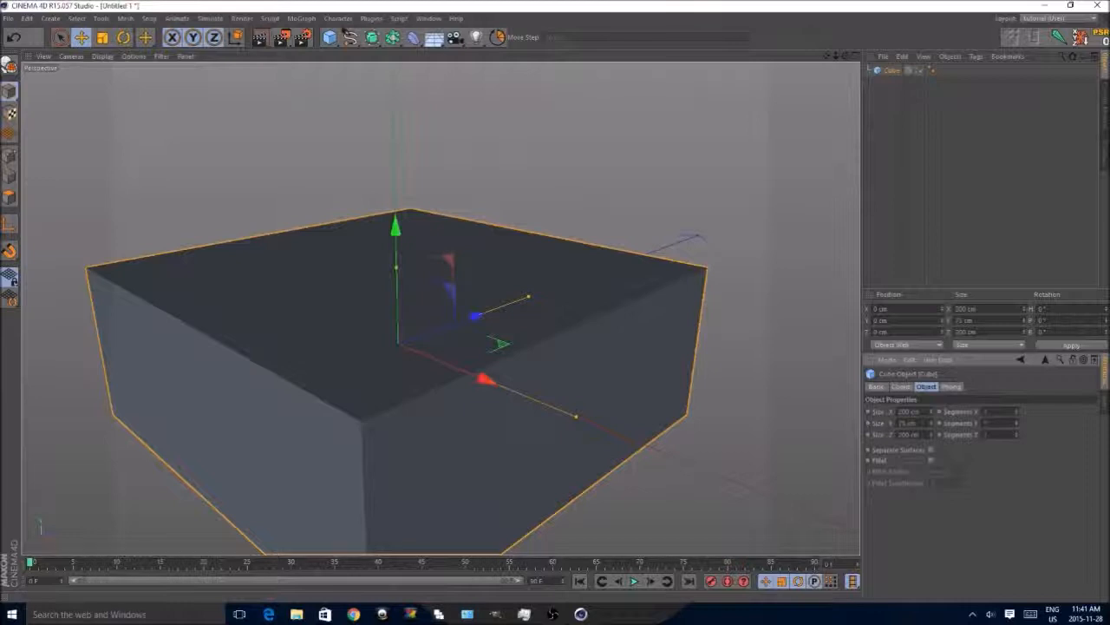
- Set both the Z size and the X size of the cube to 25 cm
double_click(908, 435)
type("80")
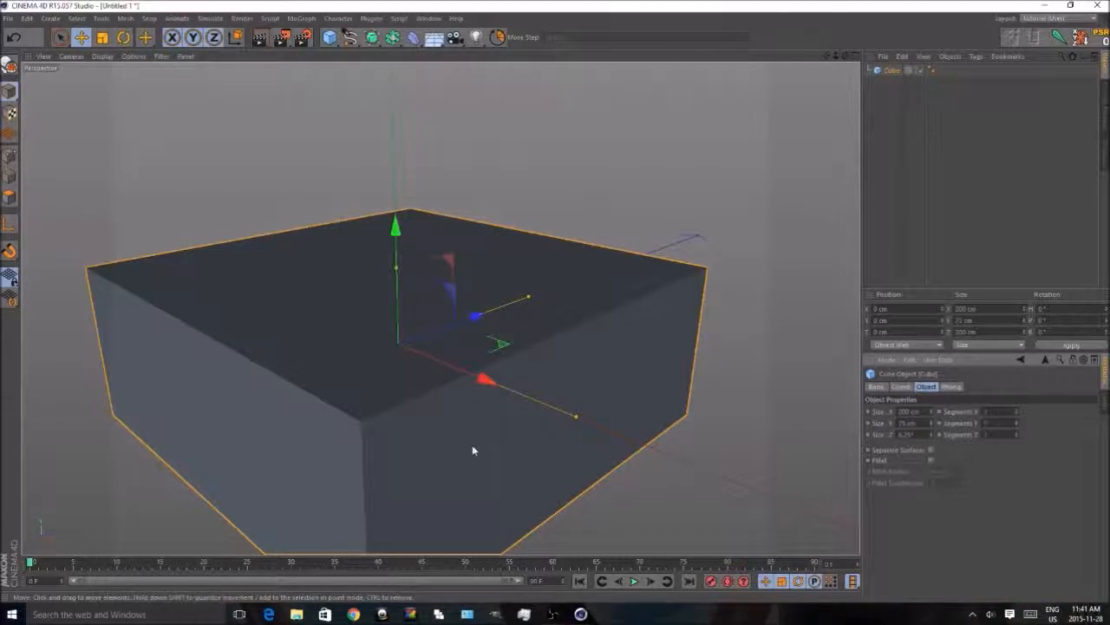
key("Return")
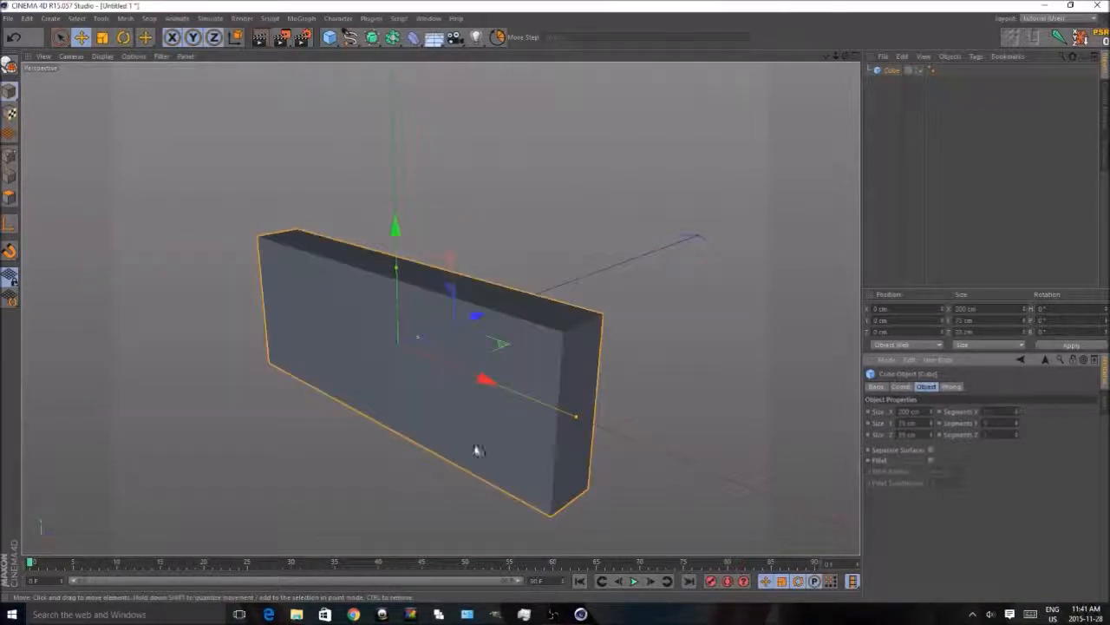
double_click(908, 411)
type("25")
key("Return")
scroll(367, 301, "up", 2)
scroll(416, 358, "up", 2)
scroll(391, 227, "down", 2)
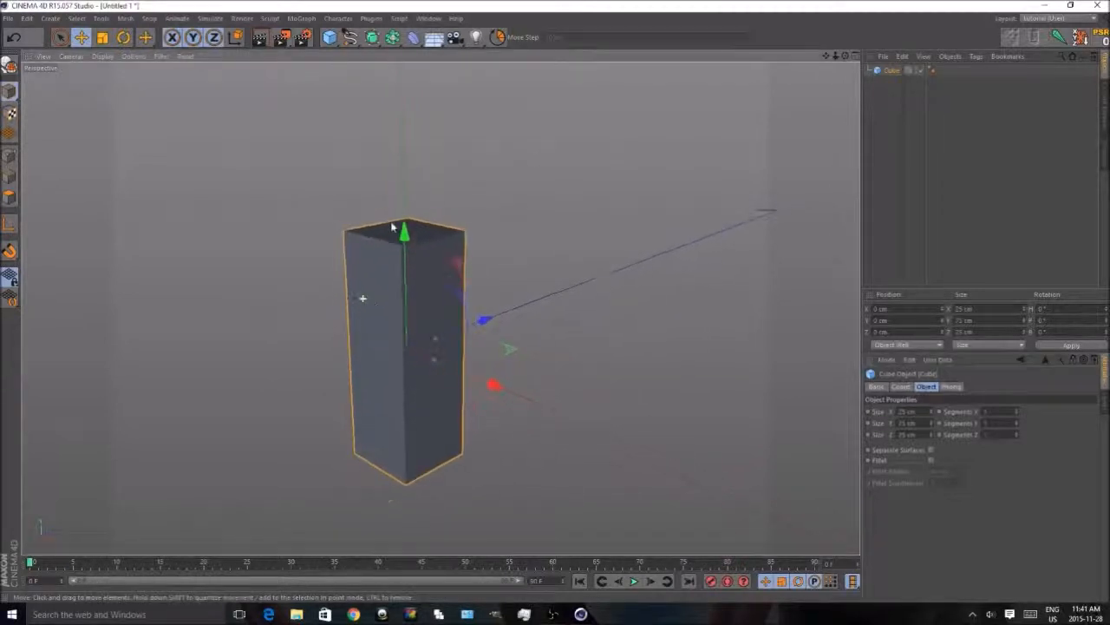
scroll(409, 369, "up", 2)
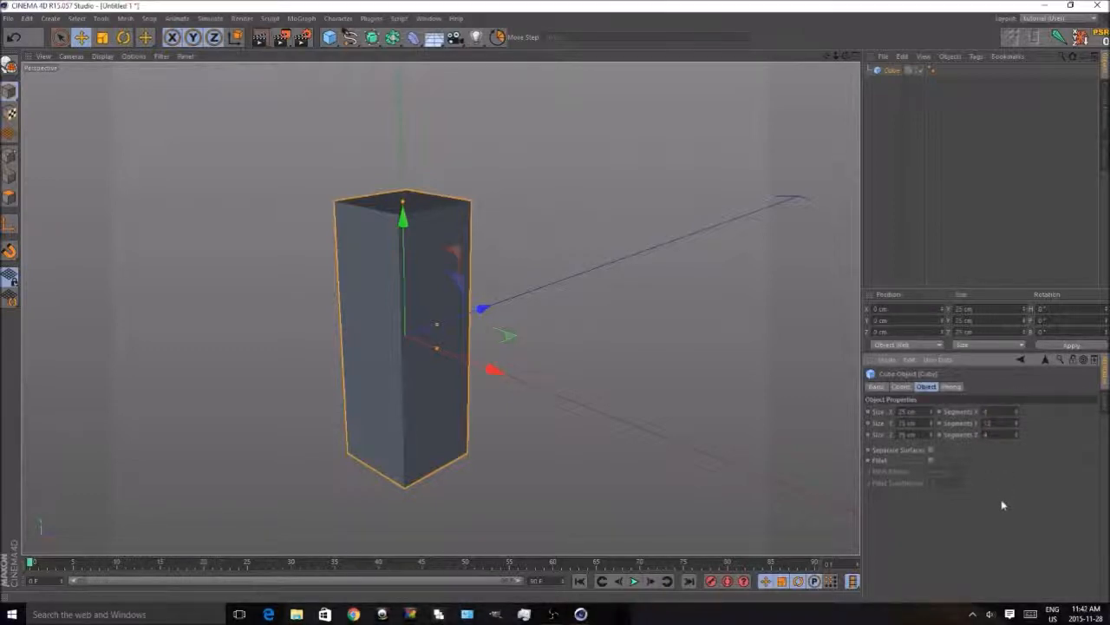
- Change the viewport shading so the cube is displayed with its segment lines
key("n")
key("b")
scroll(309, 405, "down", 1)
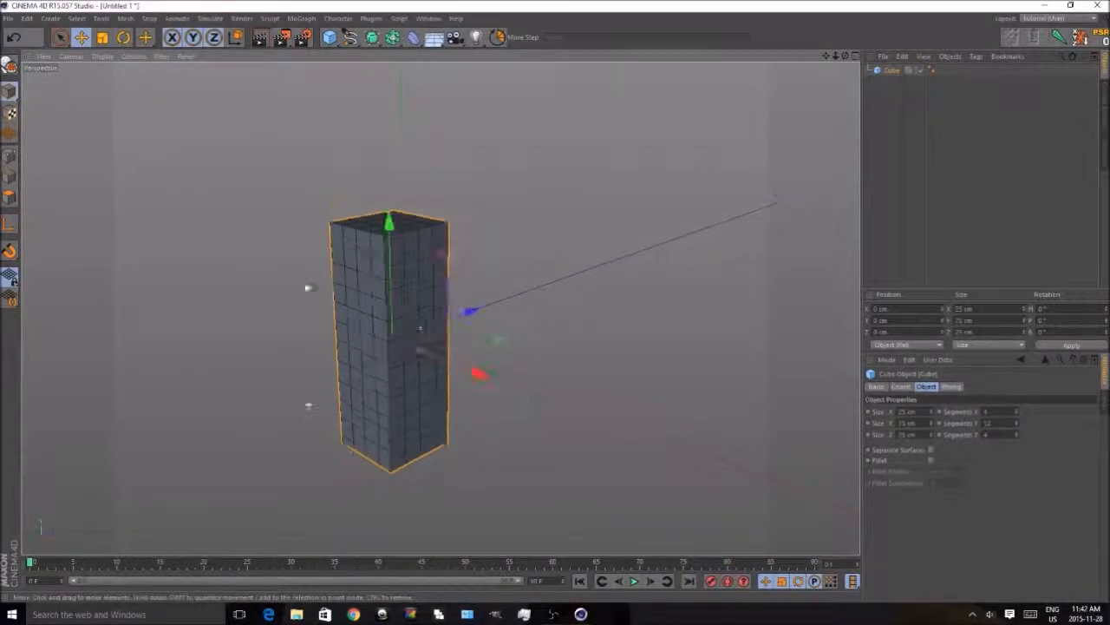
scroll(328, 473, "up", 3)
scroll(330, 471, "down", 2)
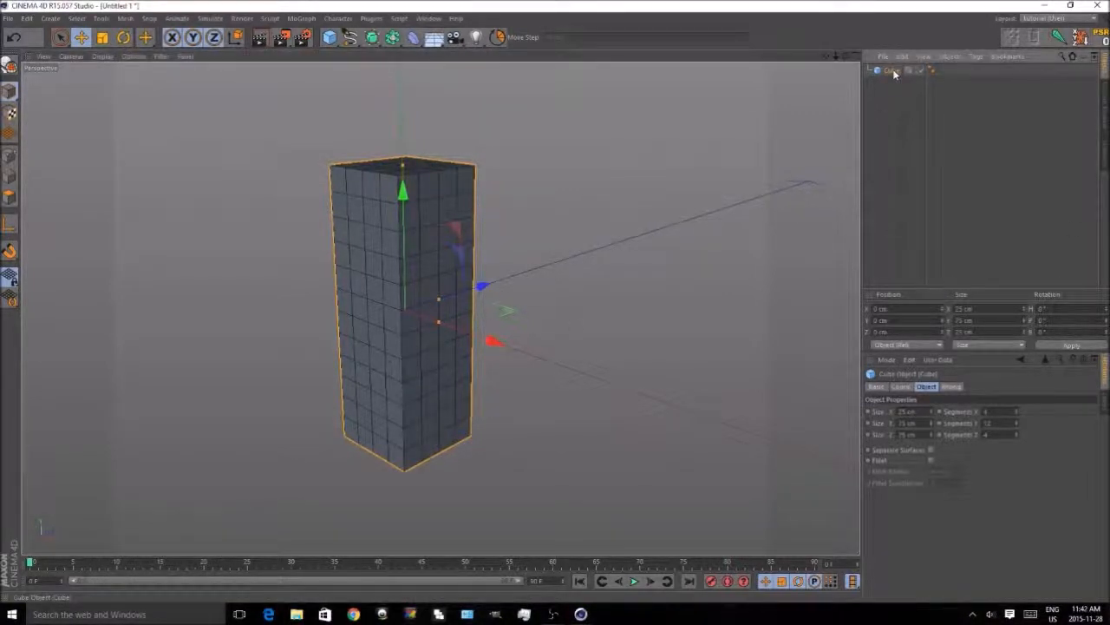
- Make the cube an editable polygon object and rename it "Leg"
key("c")
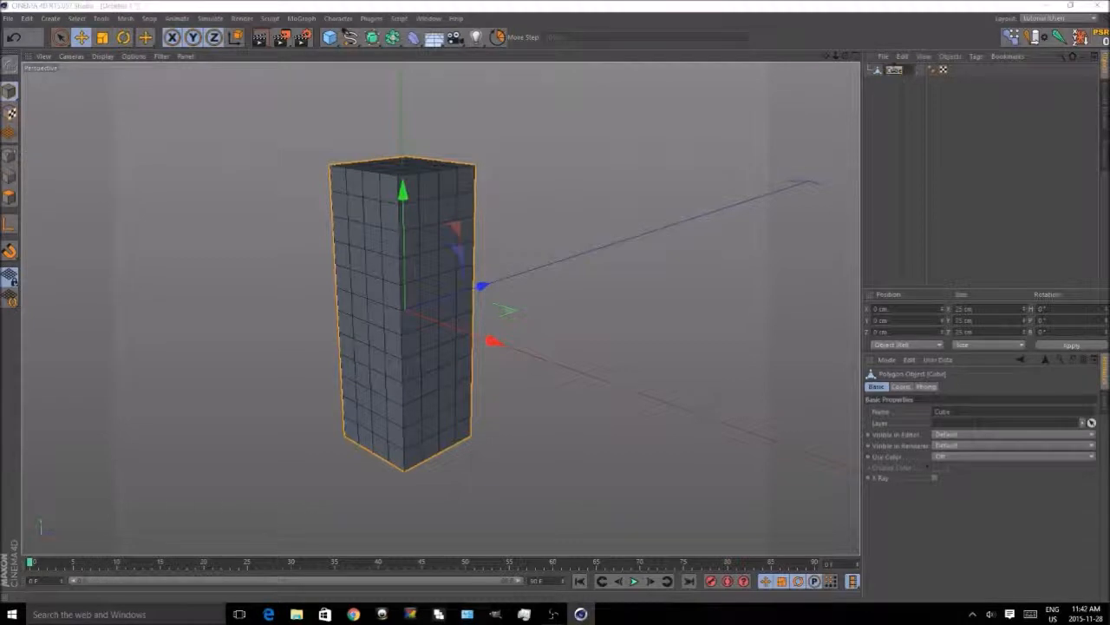
type("Leg")
key("Return")
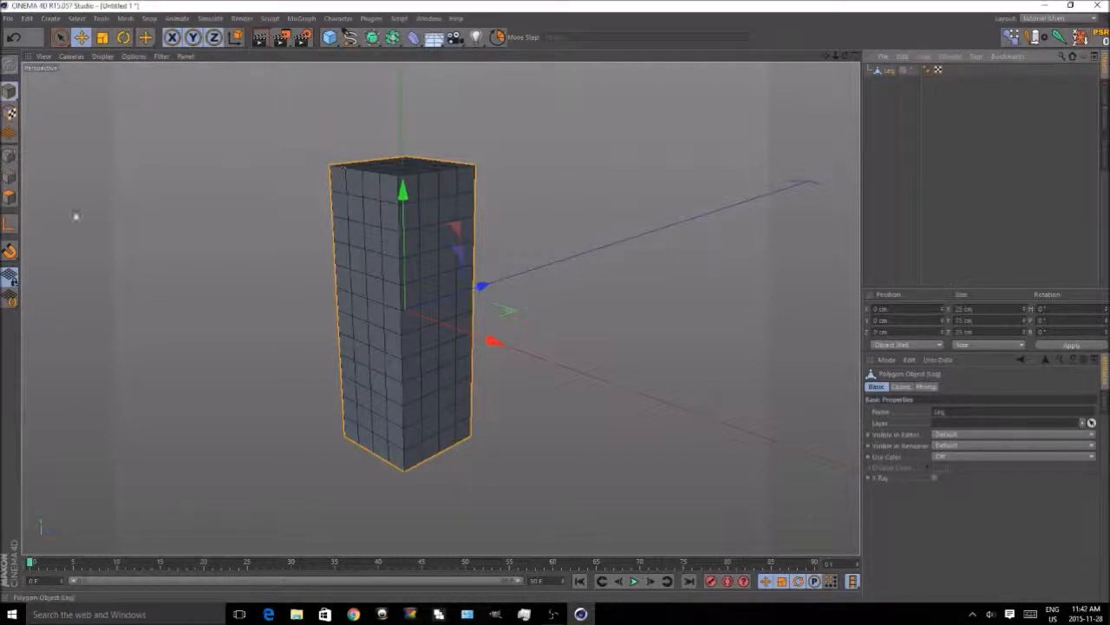
- Select two polygons in the middle of the leg's side, try moving them along Z, undo the move and return to model mode
left_click(8, 197)
left_click(60, 38)
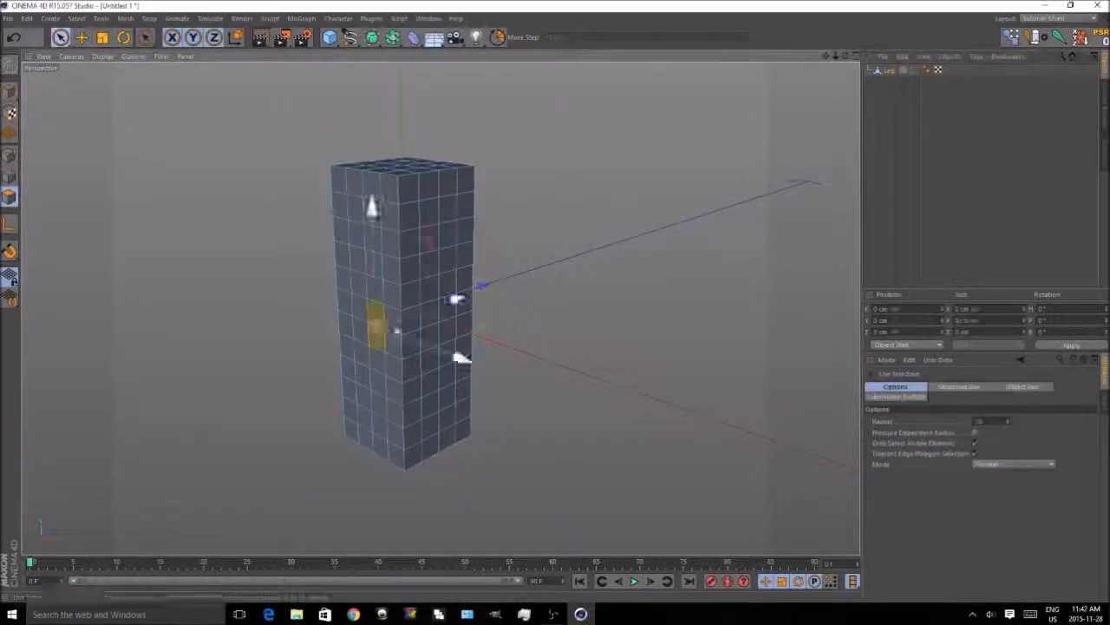
left_click_drag(458, 300, 573, 304)
left_click(10, 37)
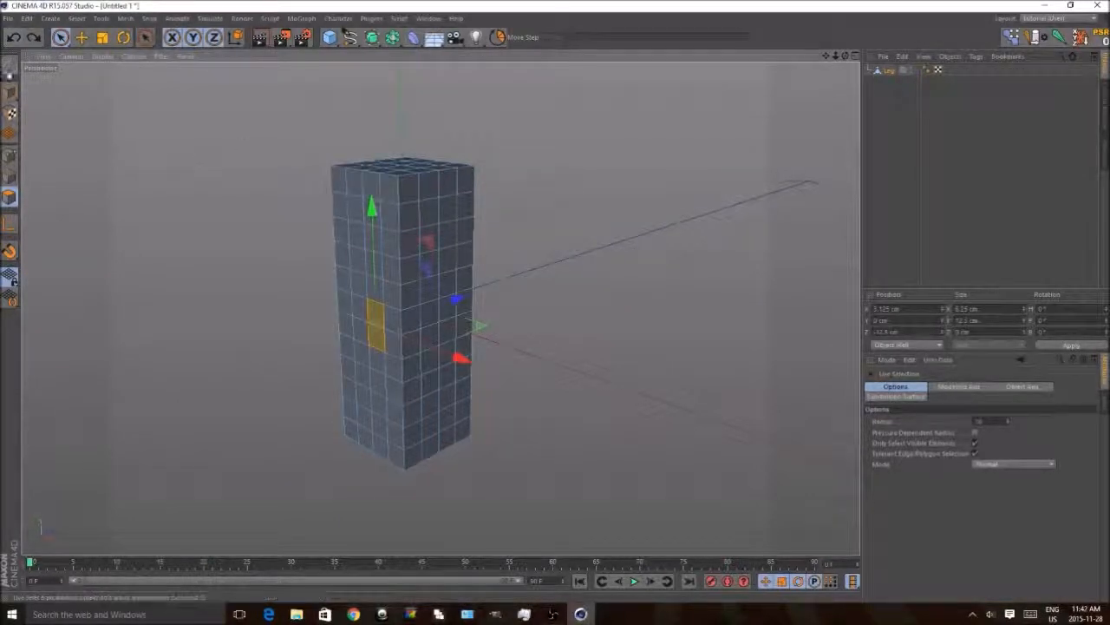
left_click(10, 91)
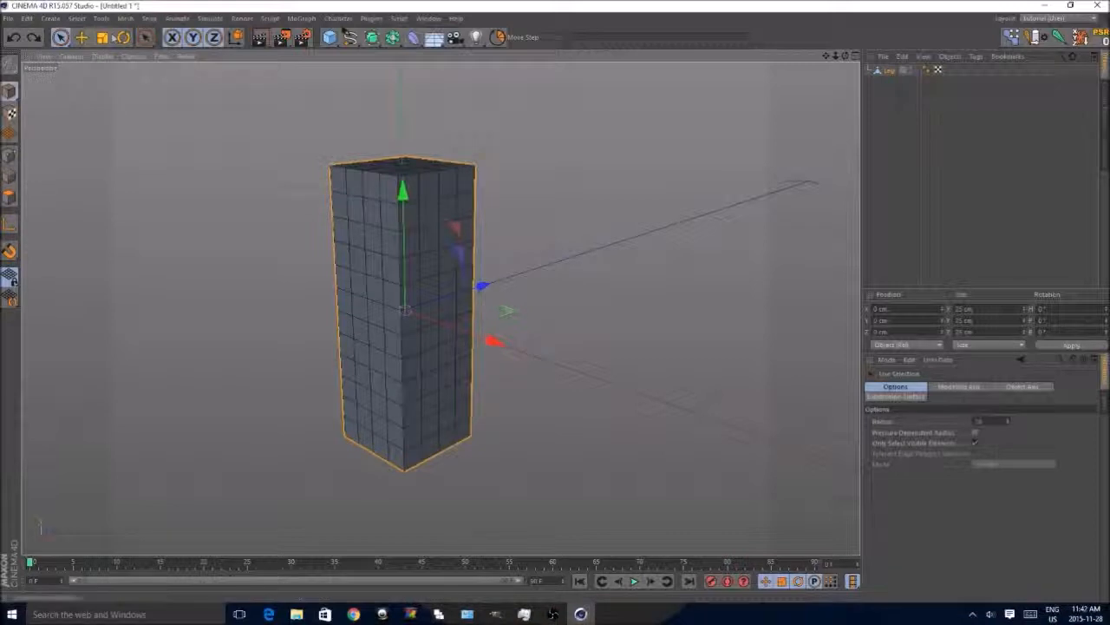
- Activate the Move tool, enable quantizing and set the move step to 3.125 cm (6.25/2)
left_click(81, 38)
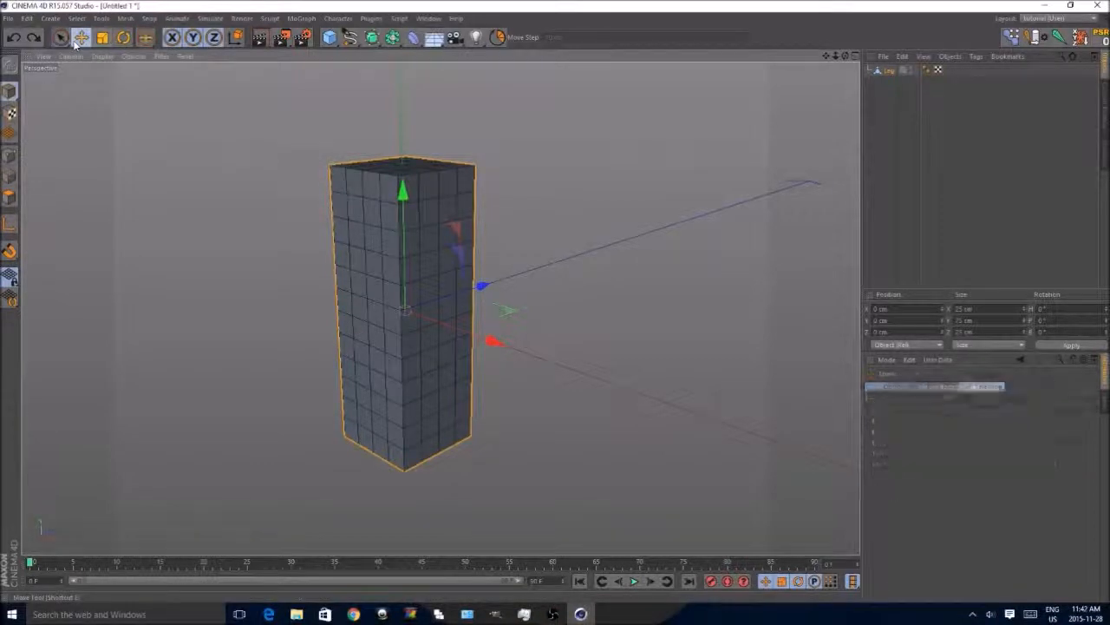
left_click(505, 39)
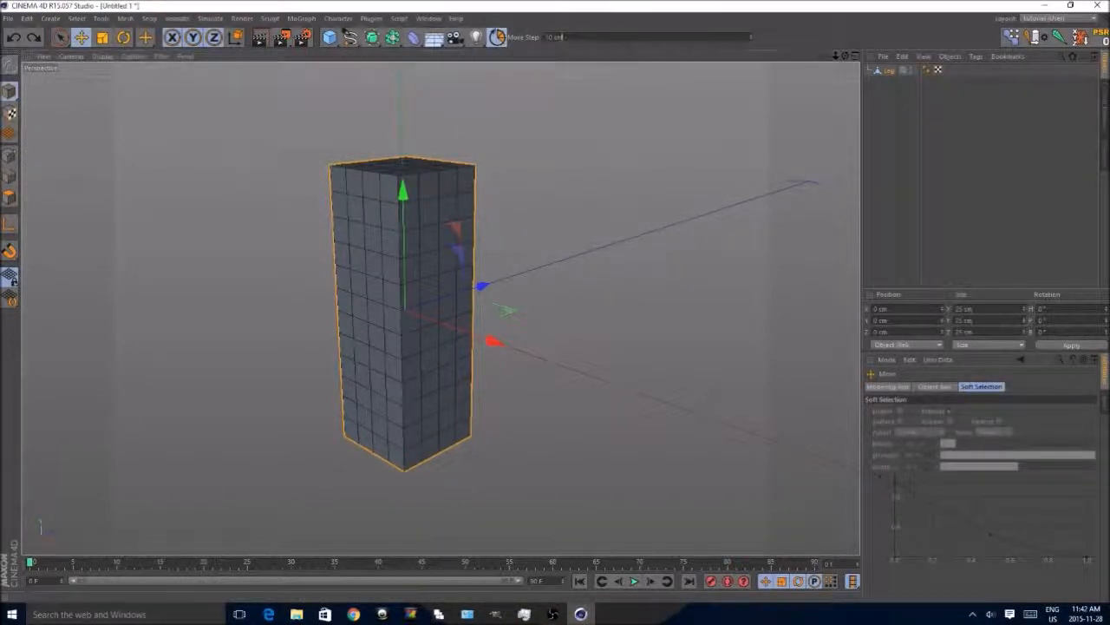
type("6.25")
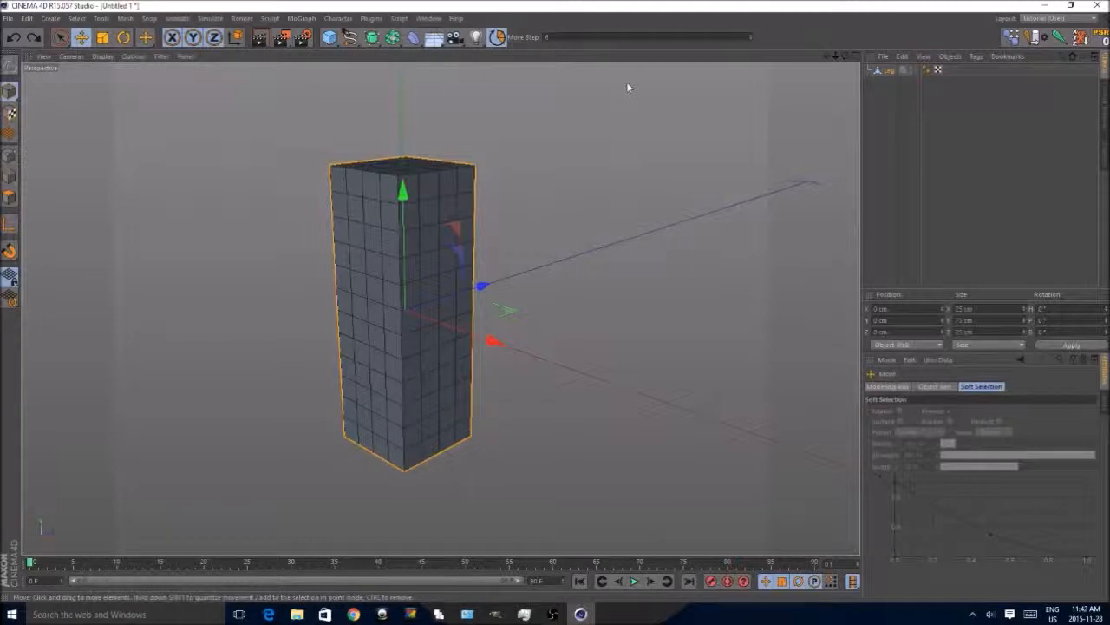
key("Return")
left_click(591, 36)
key("BackSpace")
key("BackSpace")
key("BackSpace")
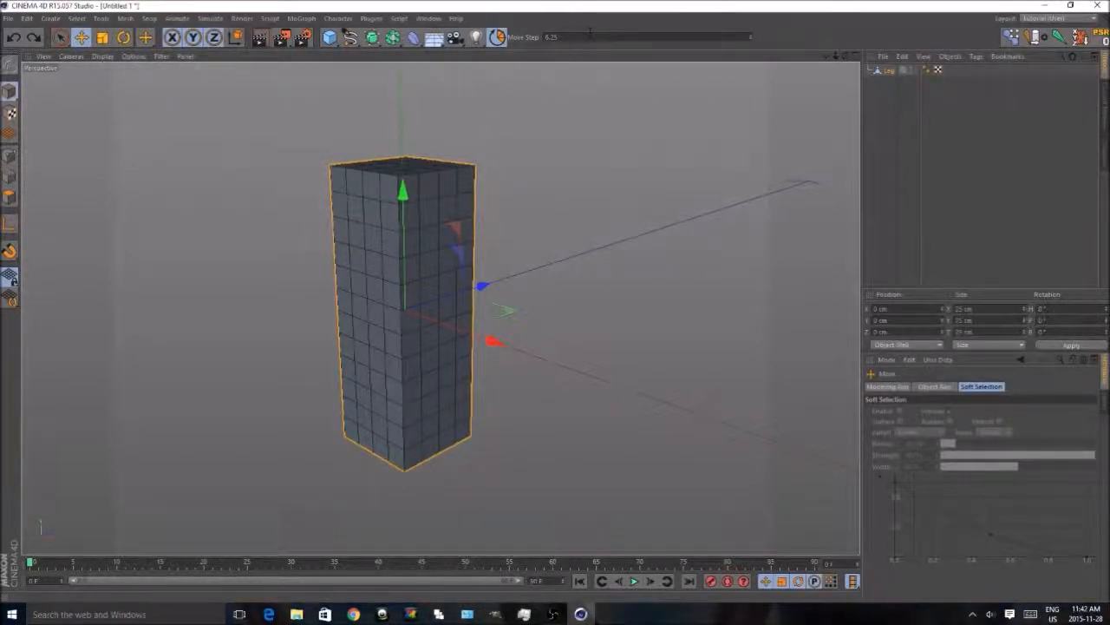
type("/2")
- Raise the leg along the Y axis to 37.5 cm so its base sits at the world origin
mouse_move(400, 193)
left_mouse_down()
mouse_move(403, 177)
mouse_move(403, 198)
left_mouse_up()
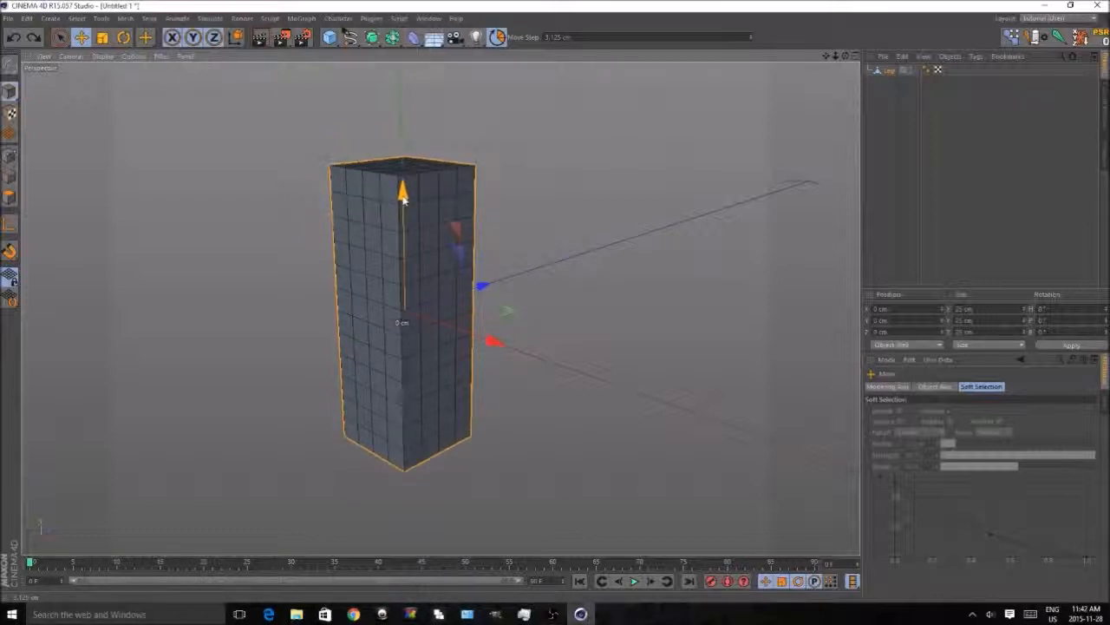
left_click_drag(403, 198, 415, 53)
left_click_drag(402, 205, 401, 205)
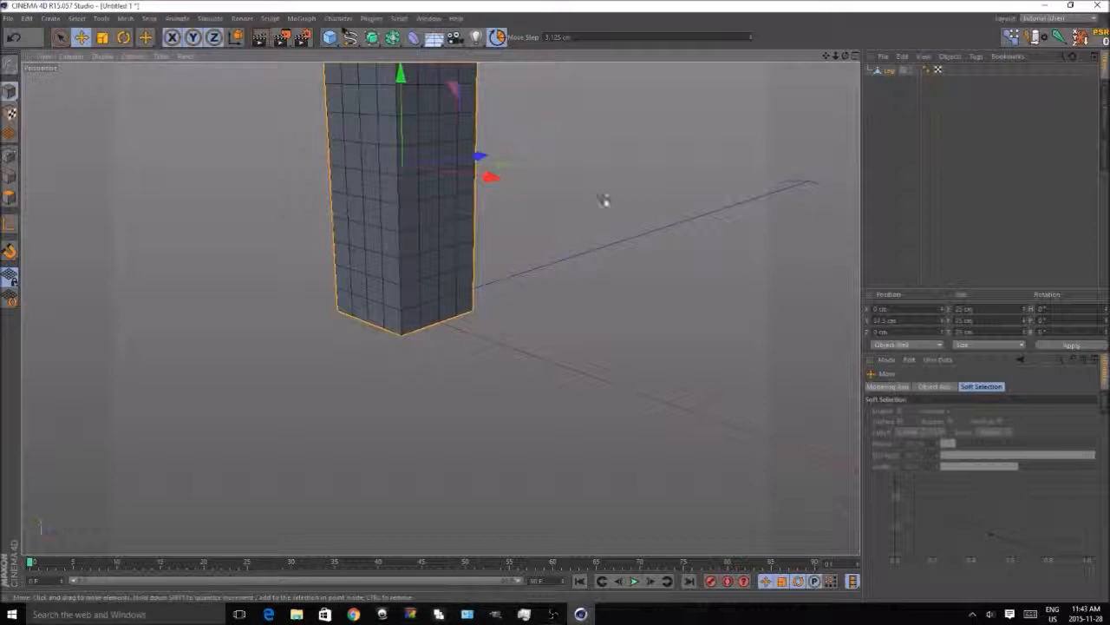
scroll(486, 400, "down", 6)
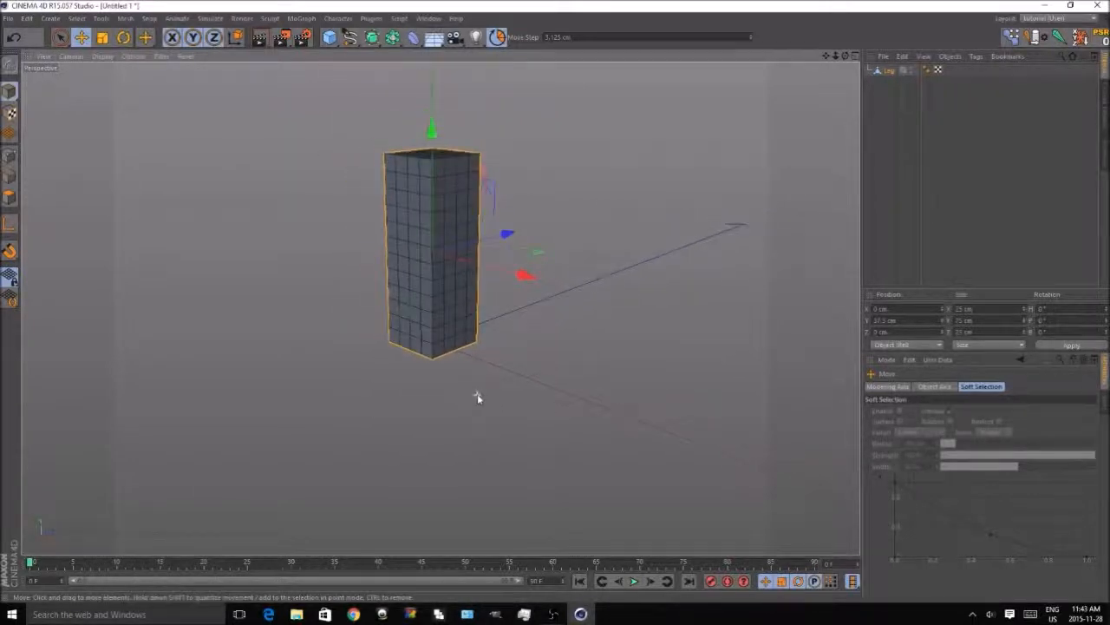
scroll(566, 303, "up", 3)
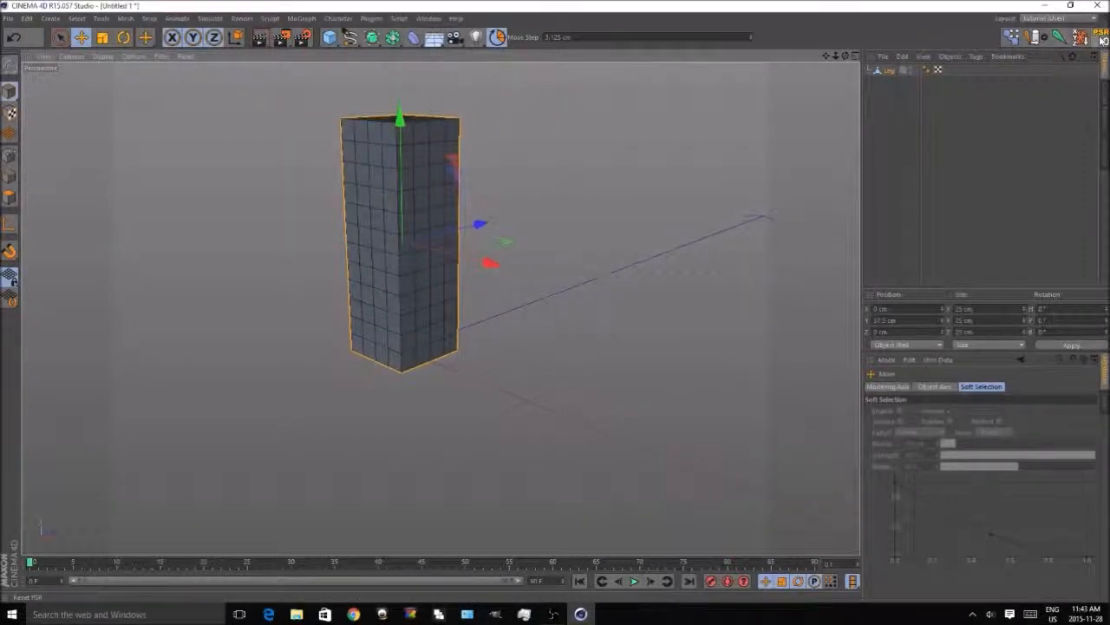
- Try Reset PSR on the leg, undo the reset and clear the object selection
left_click(1102, 39)
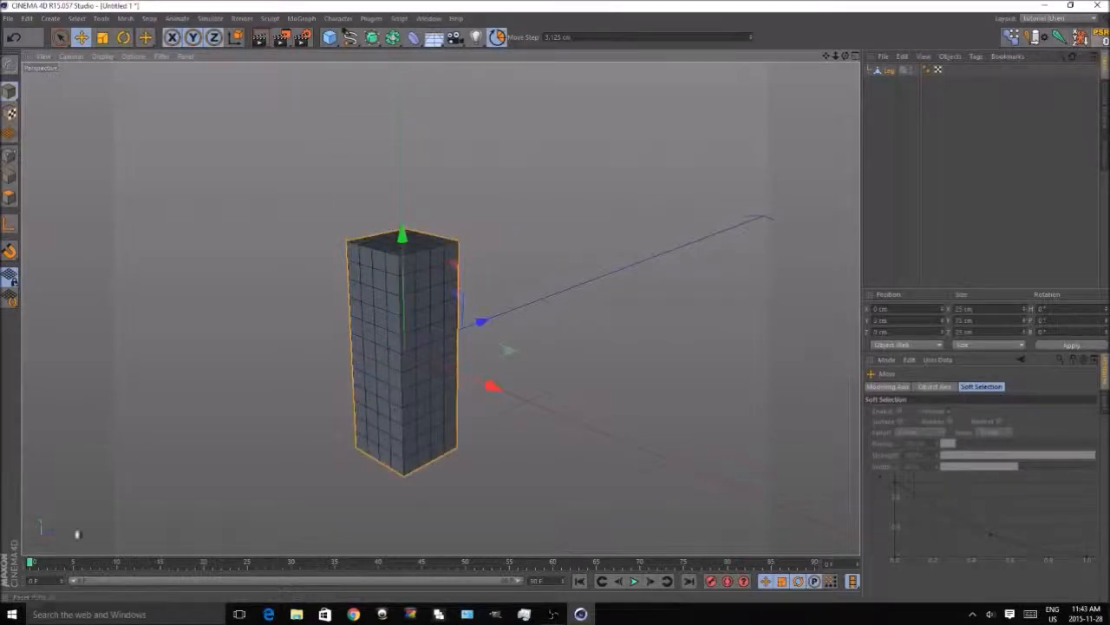
left_click(13, 36)
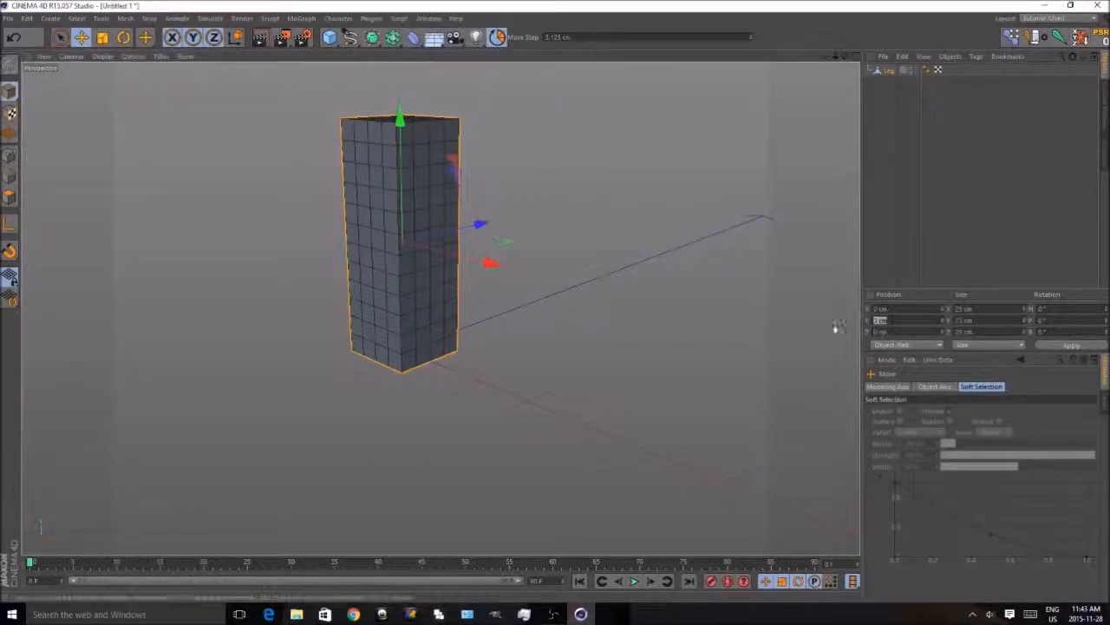
left_click(1073, 135)
left_click(448, 211)
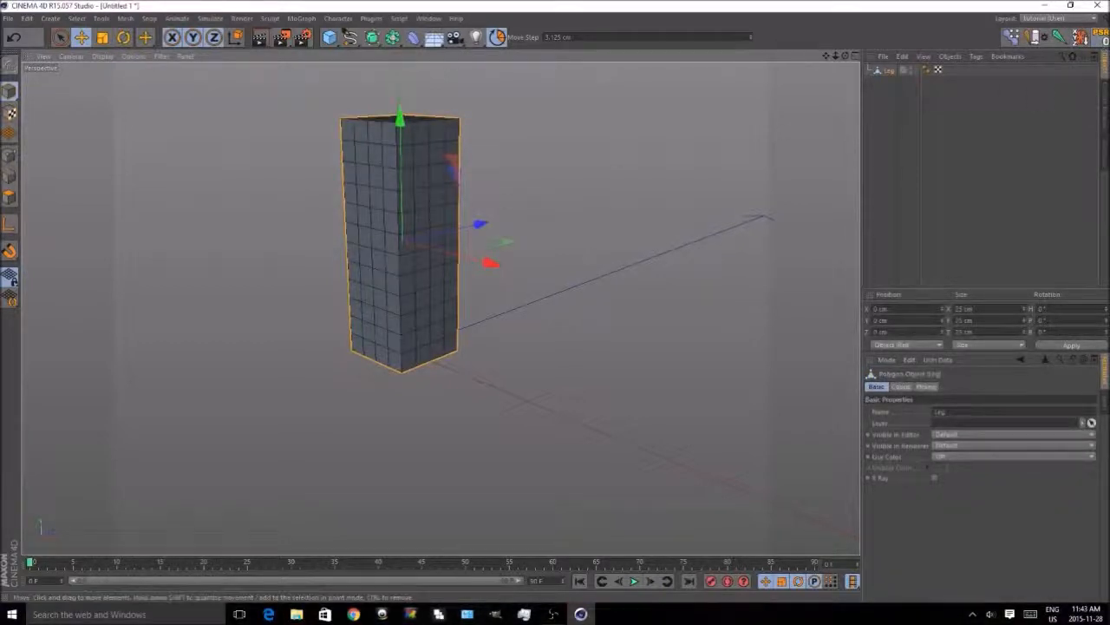
left_click(433, 522)
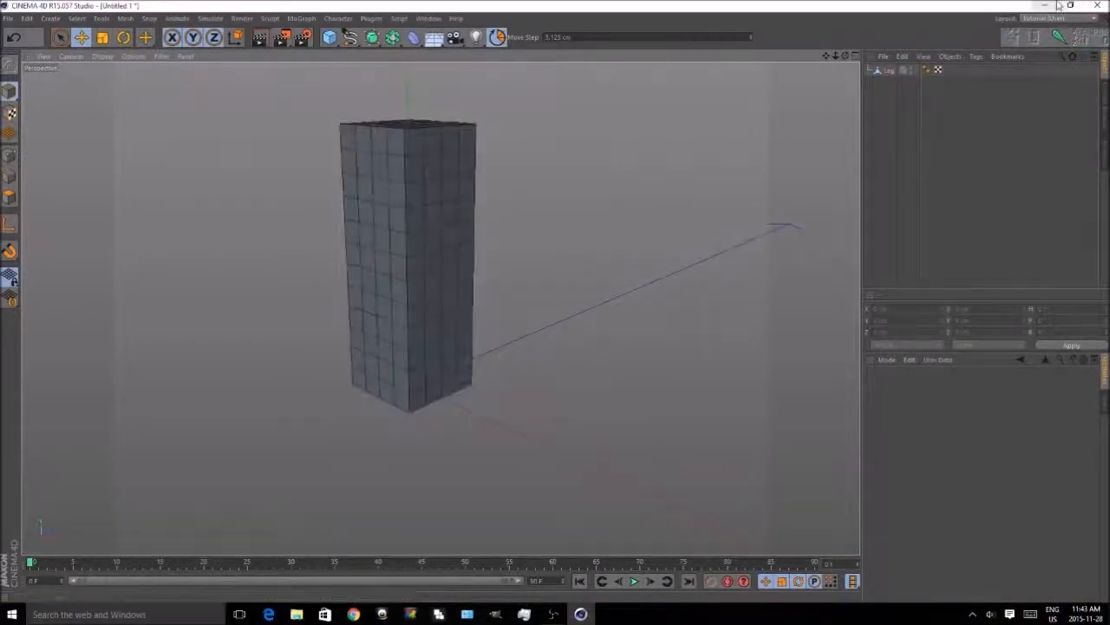
- Add a joint at the leg's base and place copies straight above it at the leg's middle, Y 37.5 cm, and at its top
left_click(1062, 38)
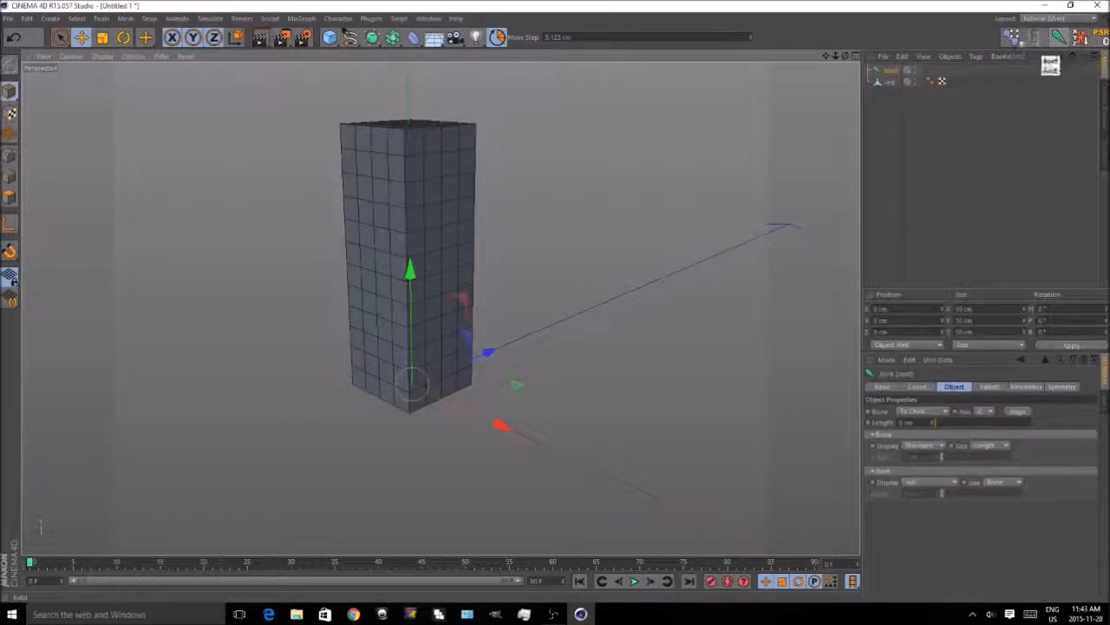
left_click_drag(425, 283, 420, 153)
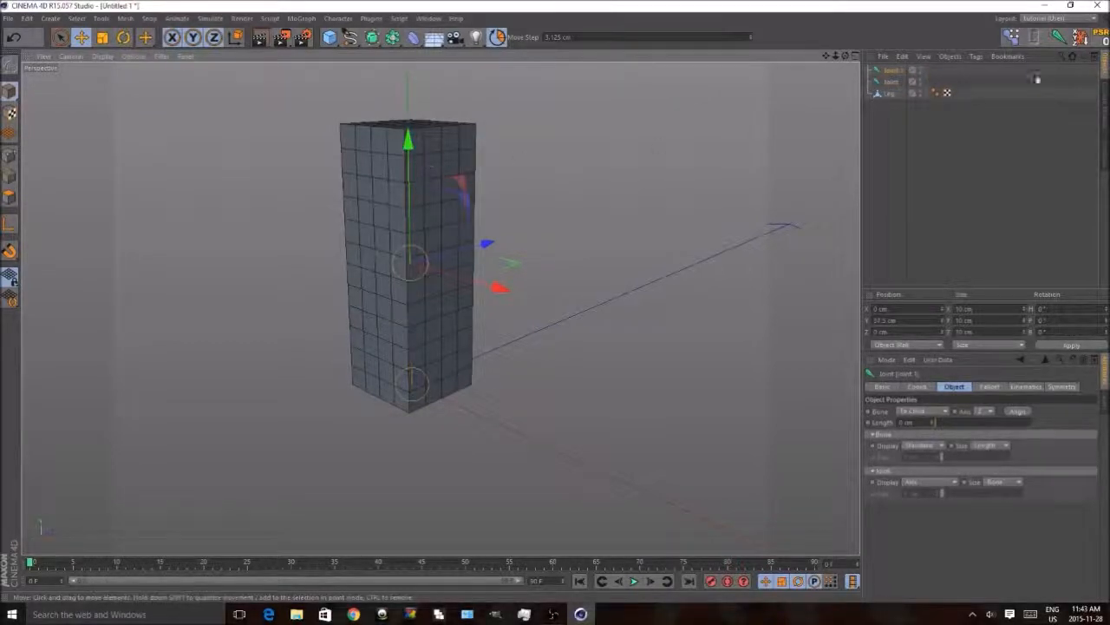
left_click_drag(411, 194, 409, 59, "ctrl")
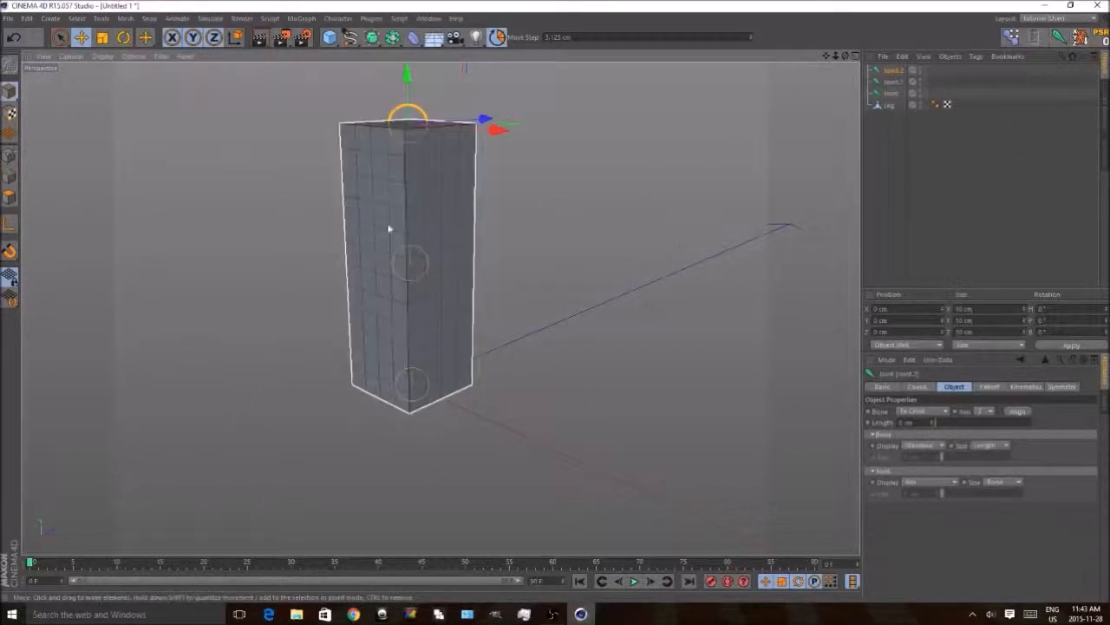
- Rename the base, middle and top joints "Foot", "Knee" and "Leg", and nest Foot under Knee and Knee under Leg
left_click(892, 93)
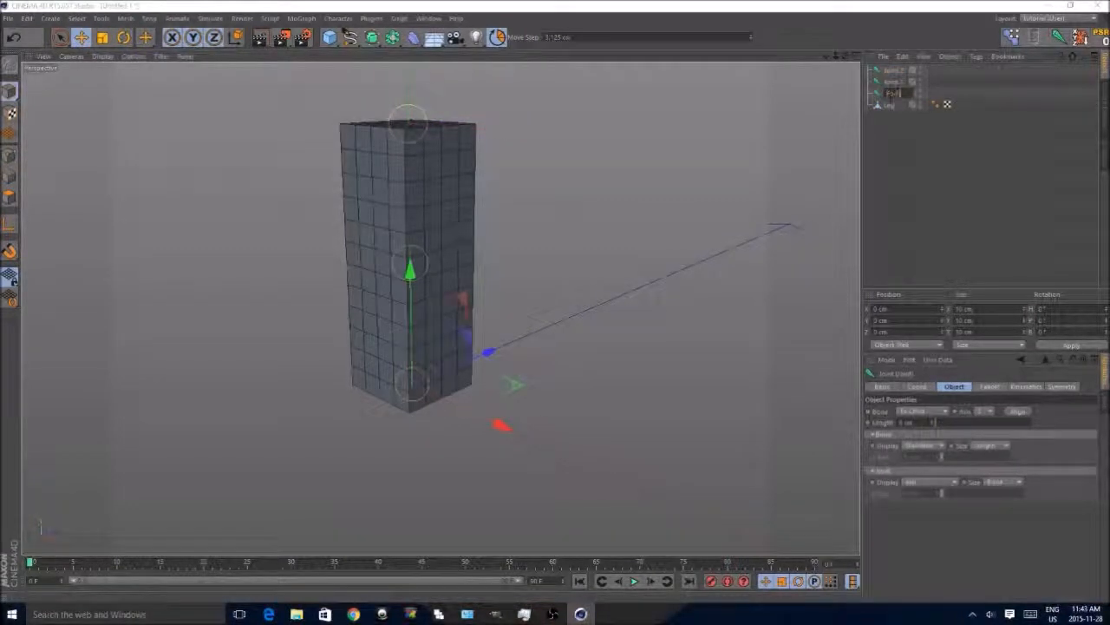
left_click(892, 80)
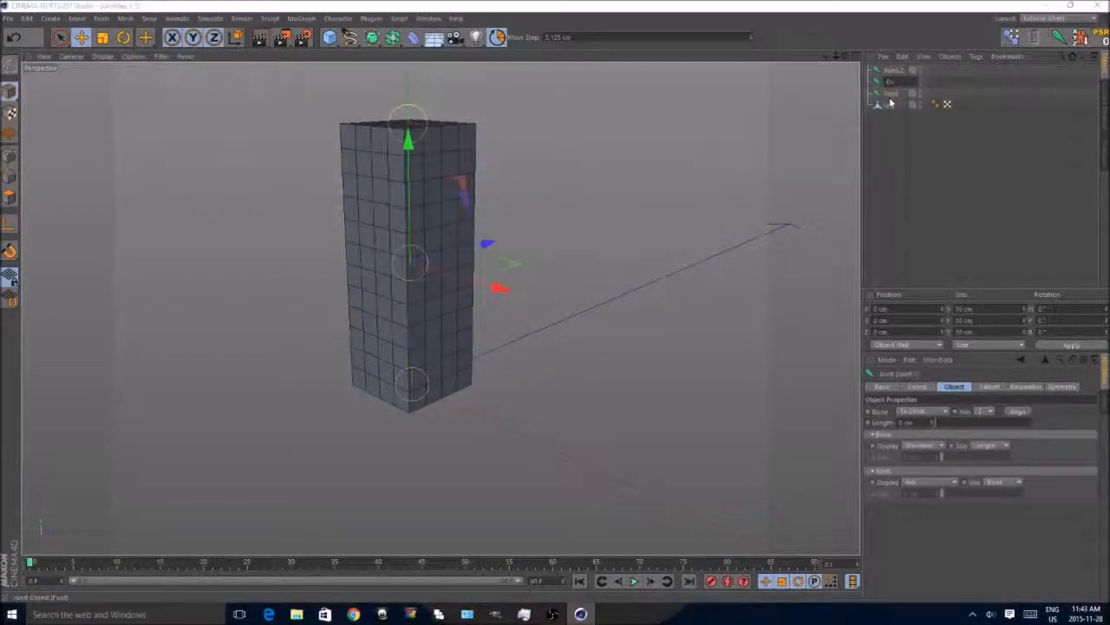
key("Up")
type("Heg")
key("Return")
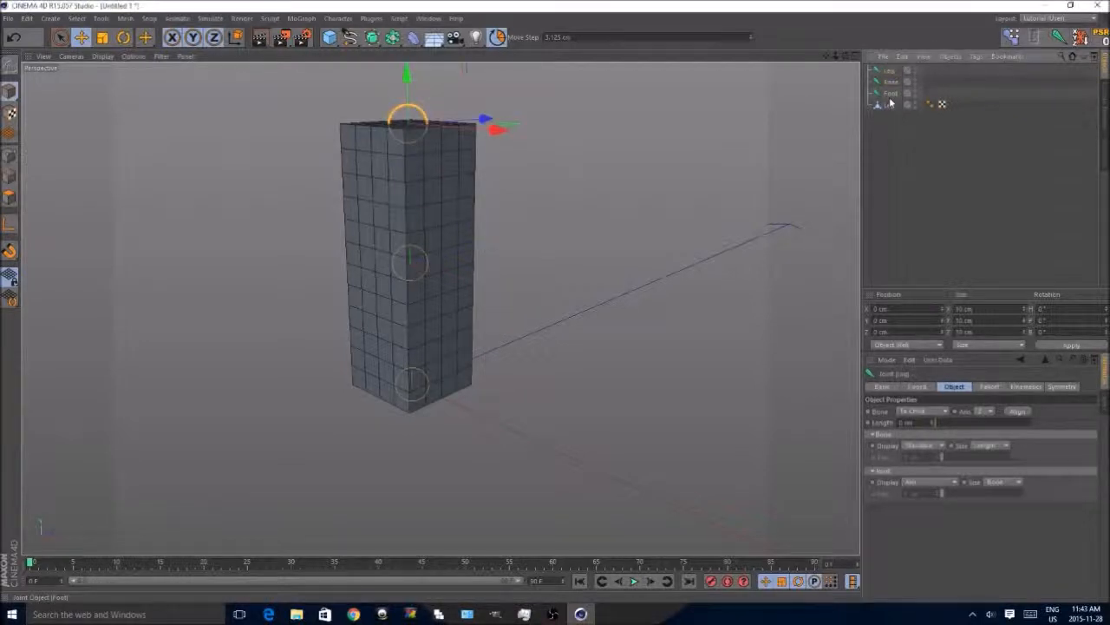
left_click(892, 82)
left_click_drag(932, 84, 651, 21)
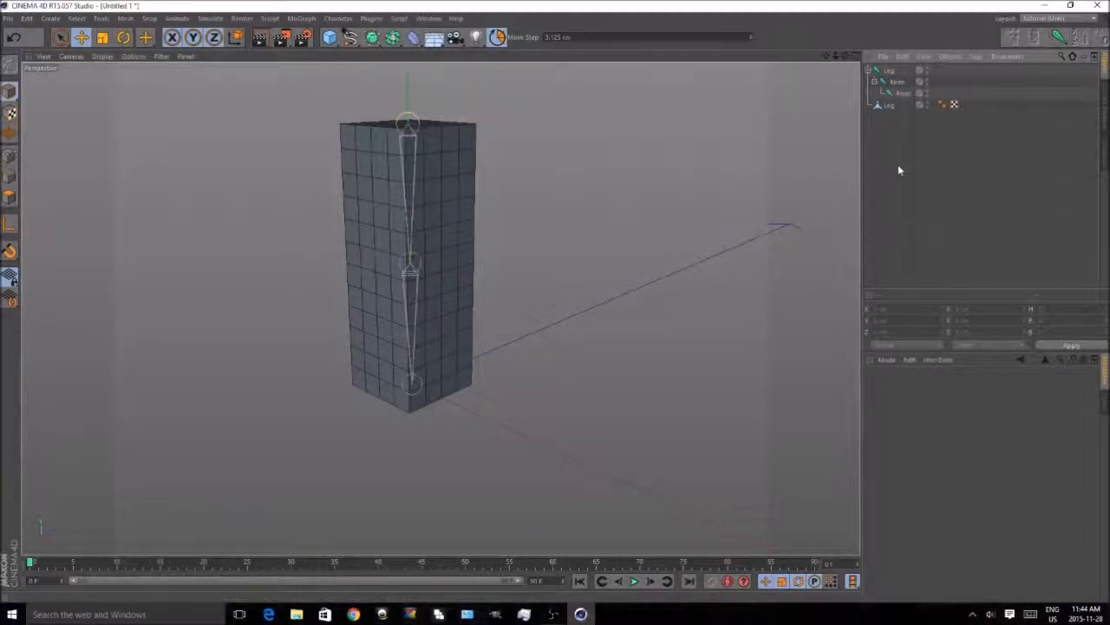
- Bind the Leg, Knee and Foot joints to the leg mesh
left_click(928, 93)
left_click(896, 83)
left_click(891, 71)
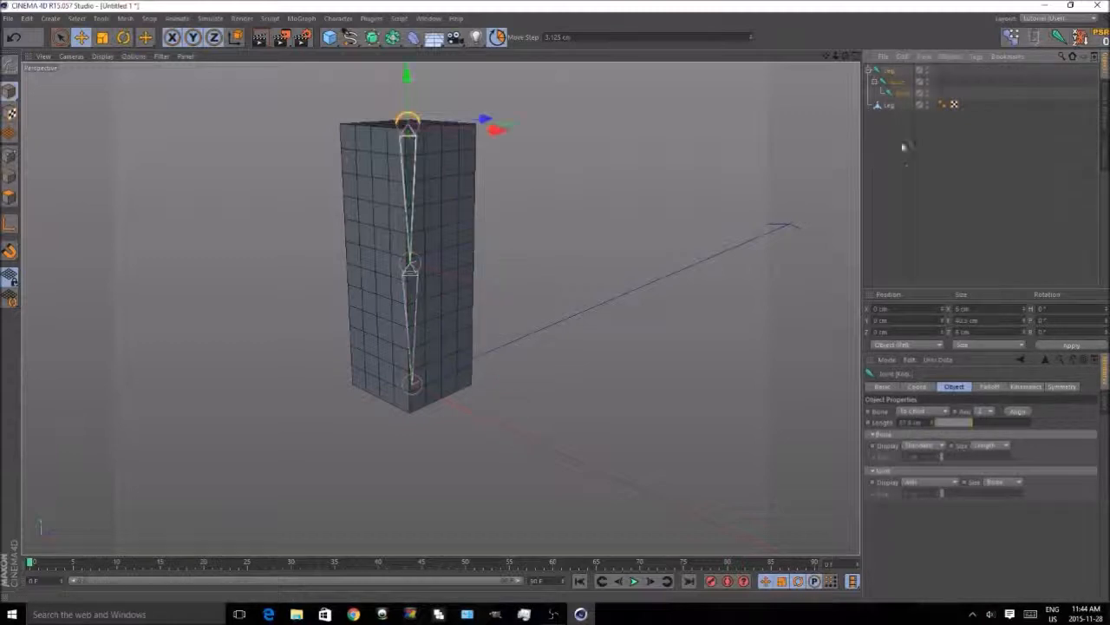
left_click_drag(890, 82, 891, 70)
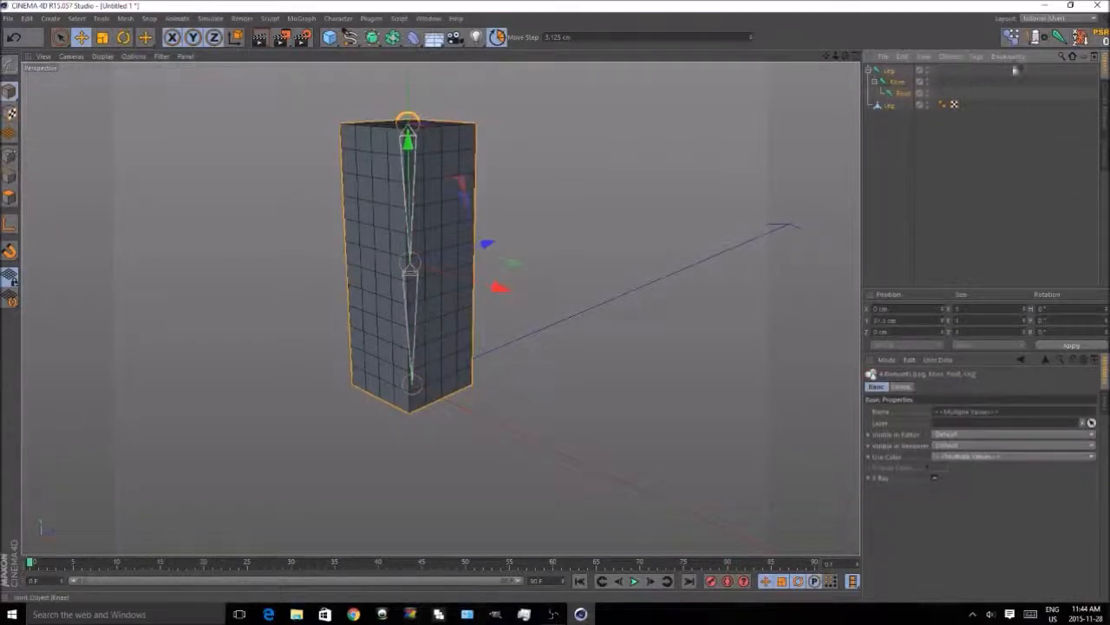
left_click(1032, 37)
- Rotate the Knee joint to test how the bound mesh bends, and restore it with Reset PSR
left_click(898, 81)
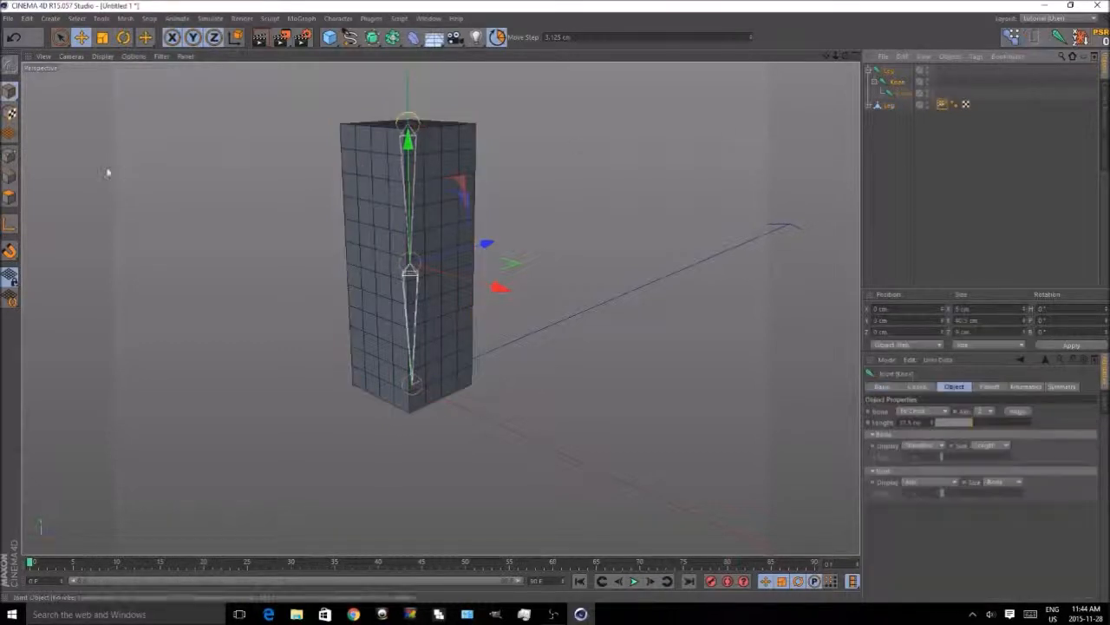
key("r")
left_click_drag(356, 260, 497, 68)
left_click(1095, 37)
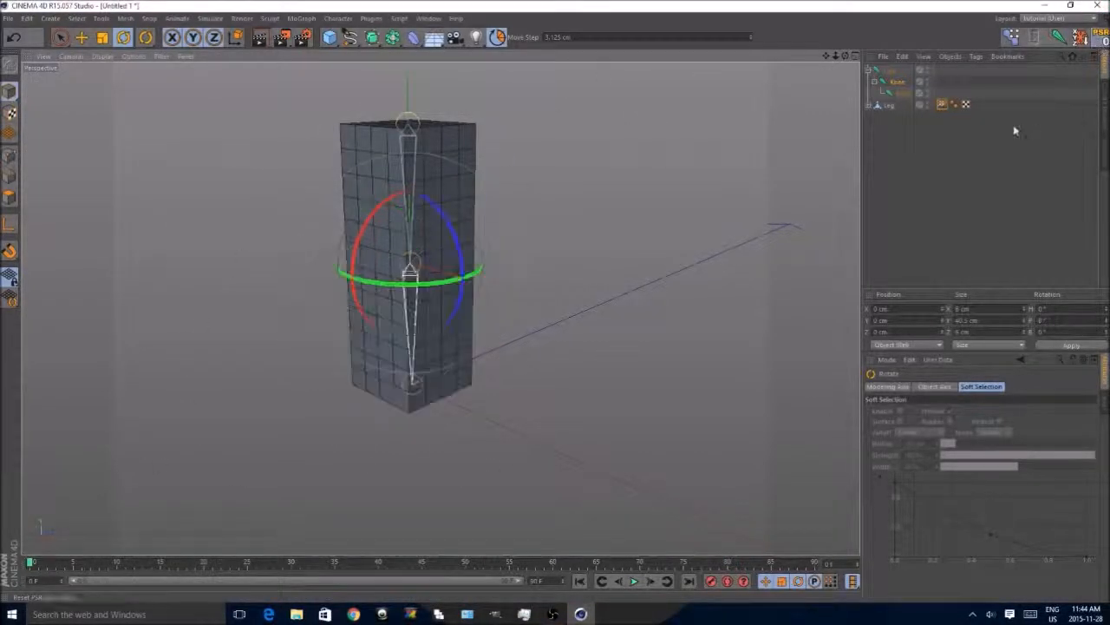
- Open the Weight Tool from the leg mesh's Weight tag and inspect the Knee joint's weights around the leg
left_click(894, 119)
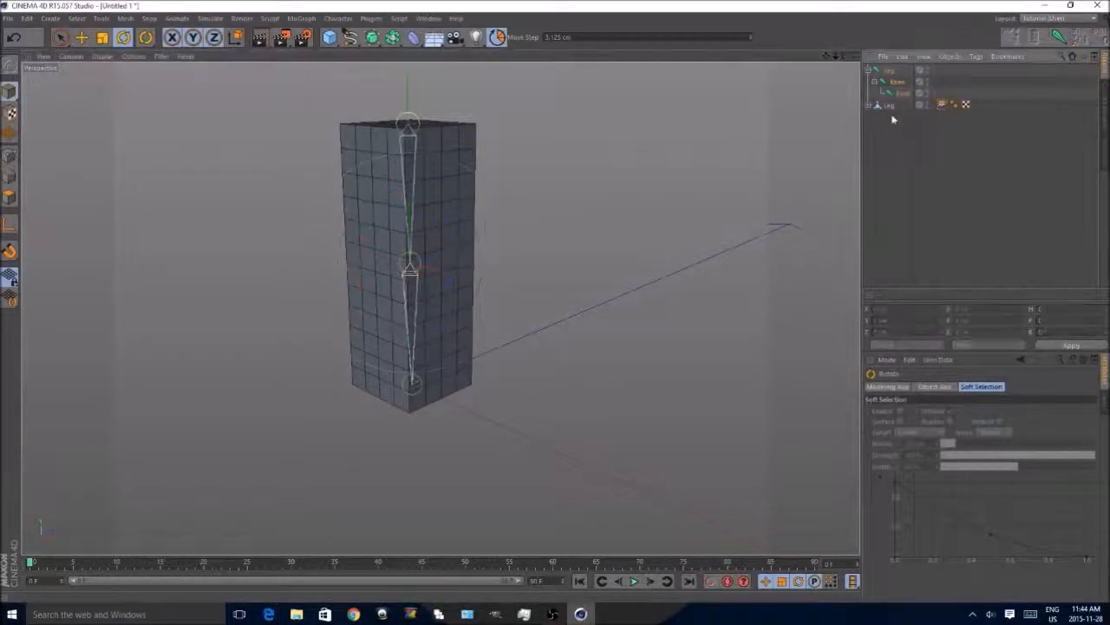
left_click(942, 104)
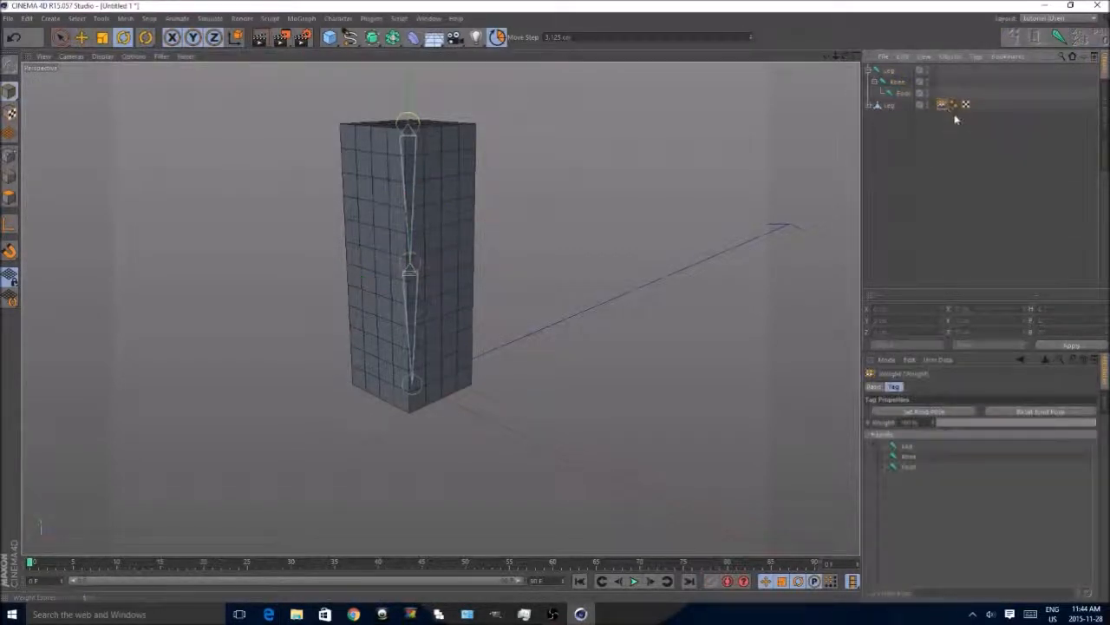
double_click(942, 105)
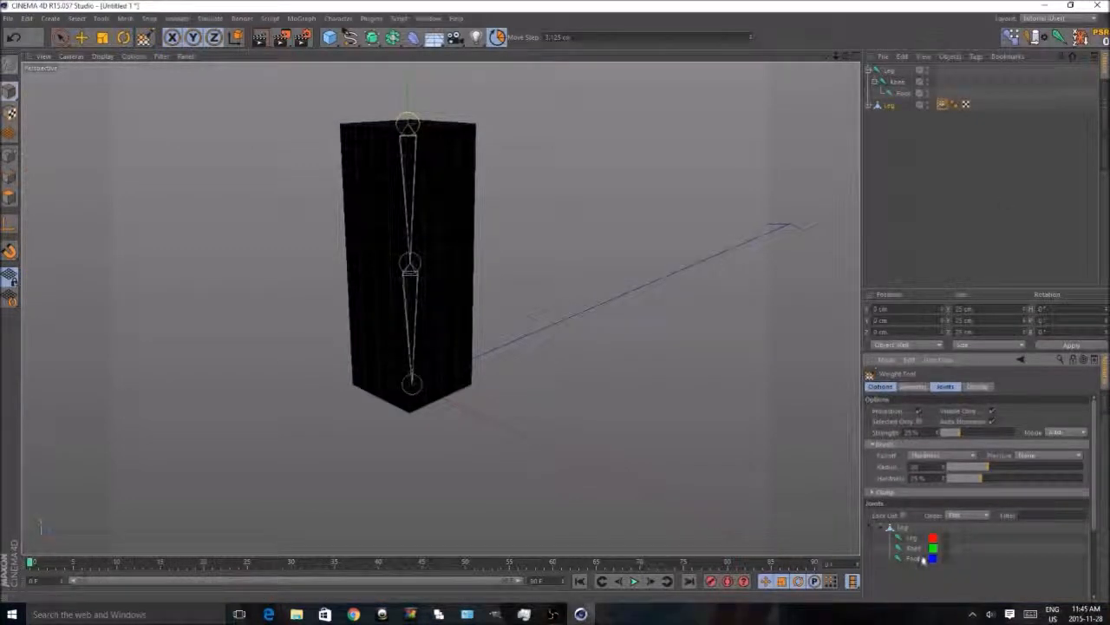
left_click(915, 549)
scroll(592, 454, "up", 2)
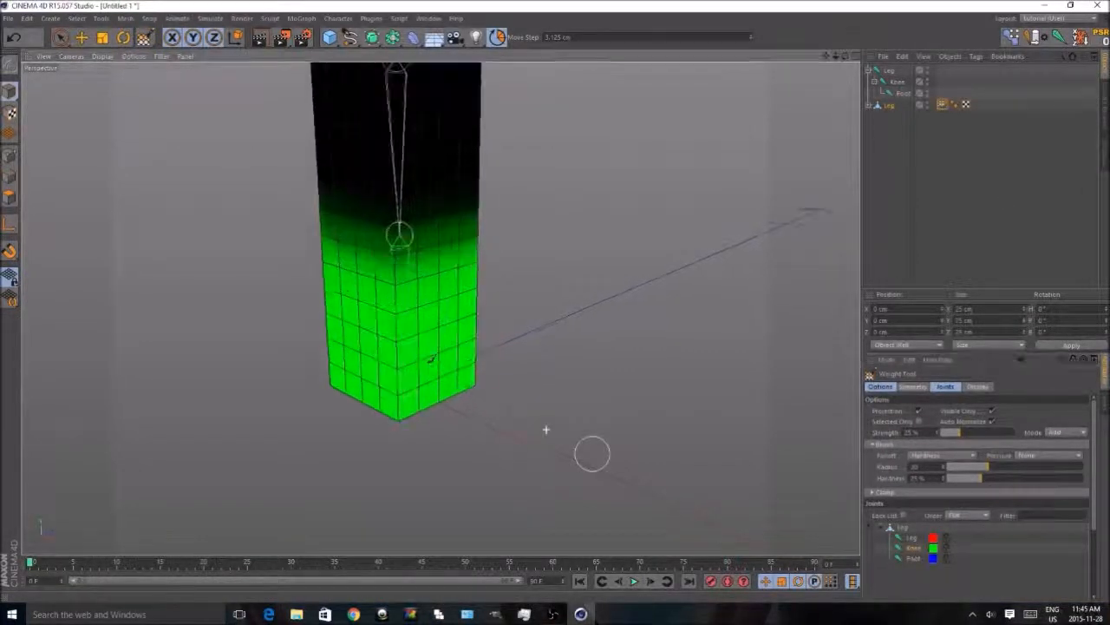
left_click(418, 362)
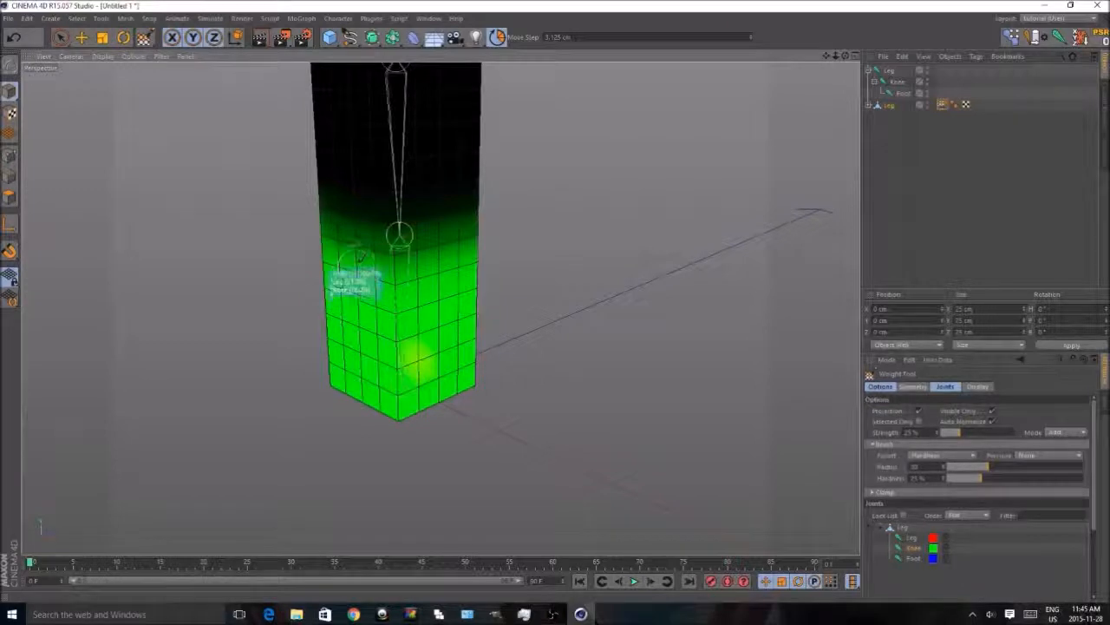
left_click_drag(359, 290, 408, 299, "alt")
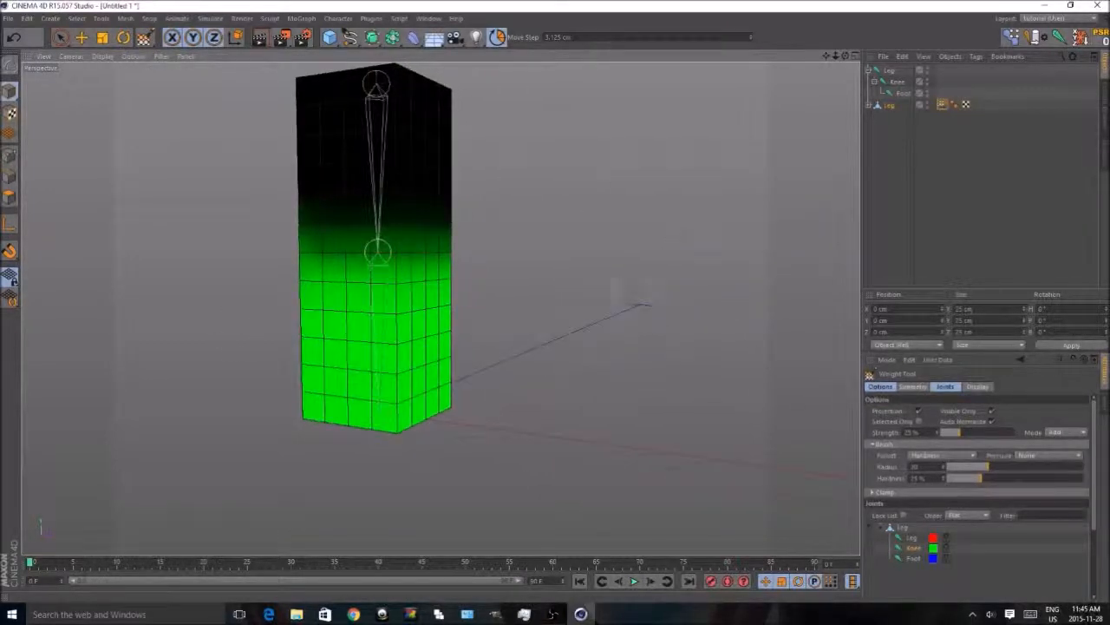
- Set the weight brush to 100% strength and 100% hardness, and turn off Visible Only
scroll(354, 322, "up", 2)
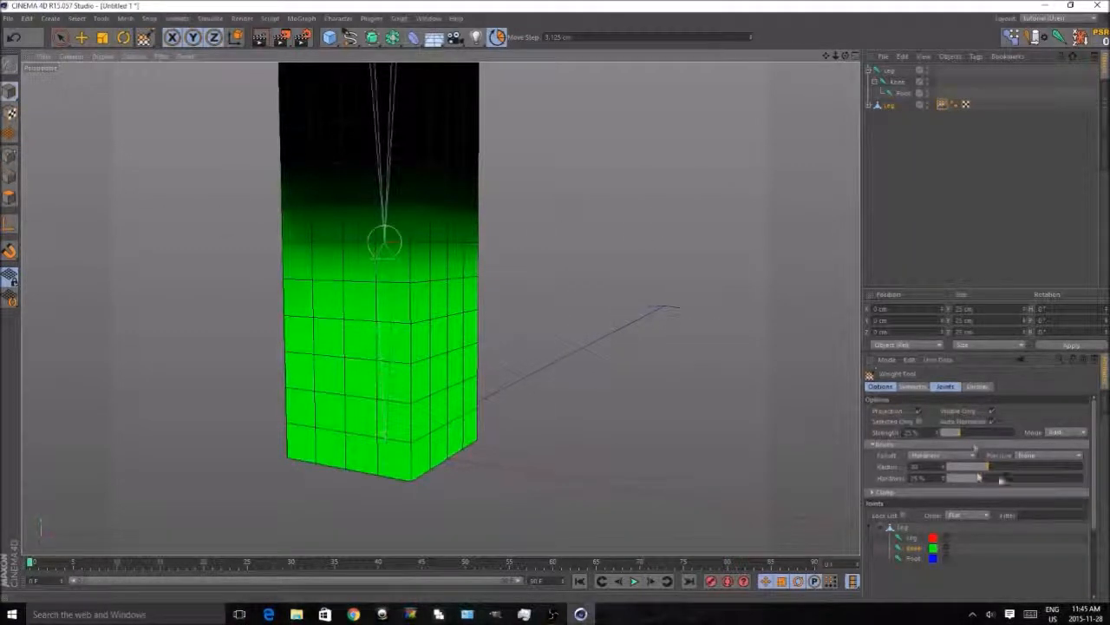
left_click_drag(956, 433, 1000, 432)
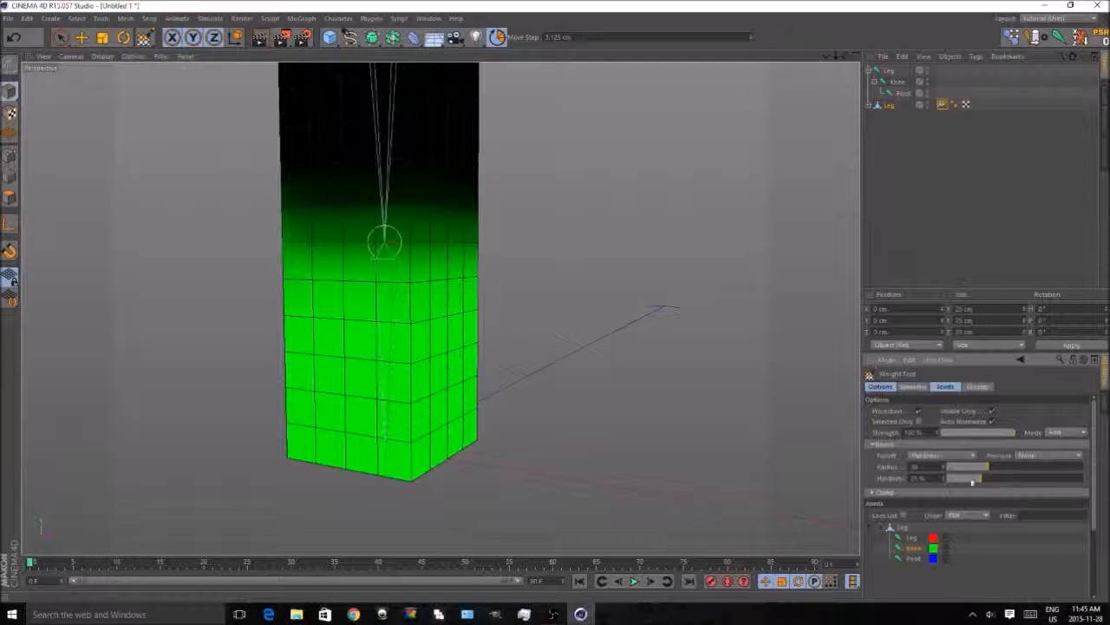
left_click_drag(978, 478, 1098, 465)
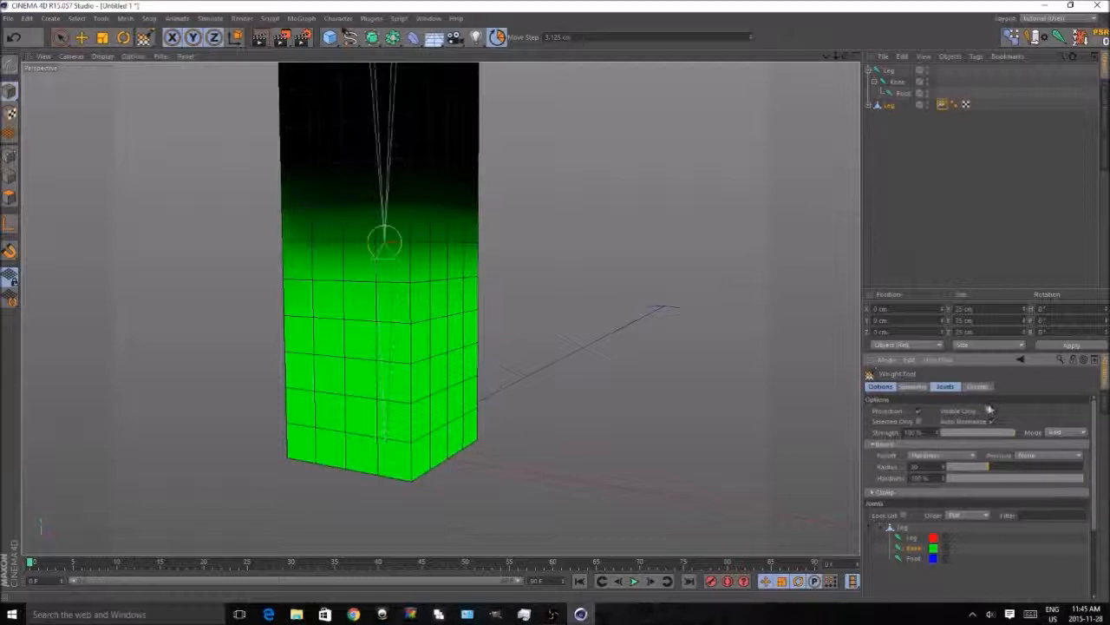
- In the front view, erase the Knee joint's weights from the knee line upward and the Leg joint's weights from the knee line downward
middle_click(655, 313)
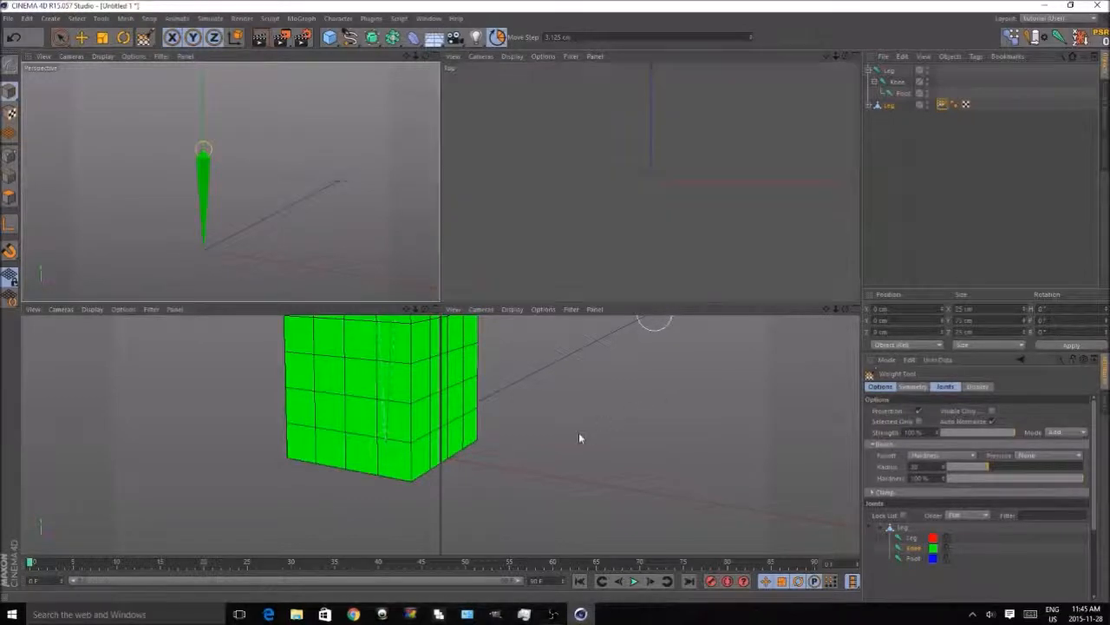
middle_click(579, 436)
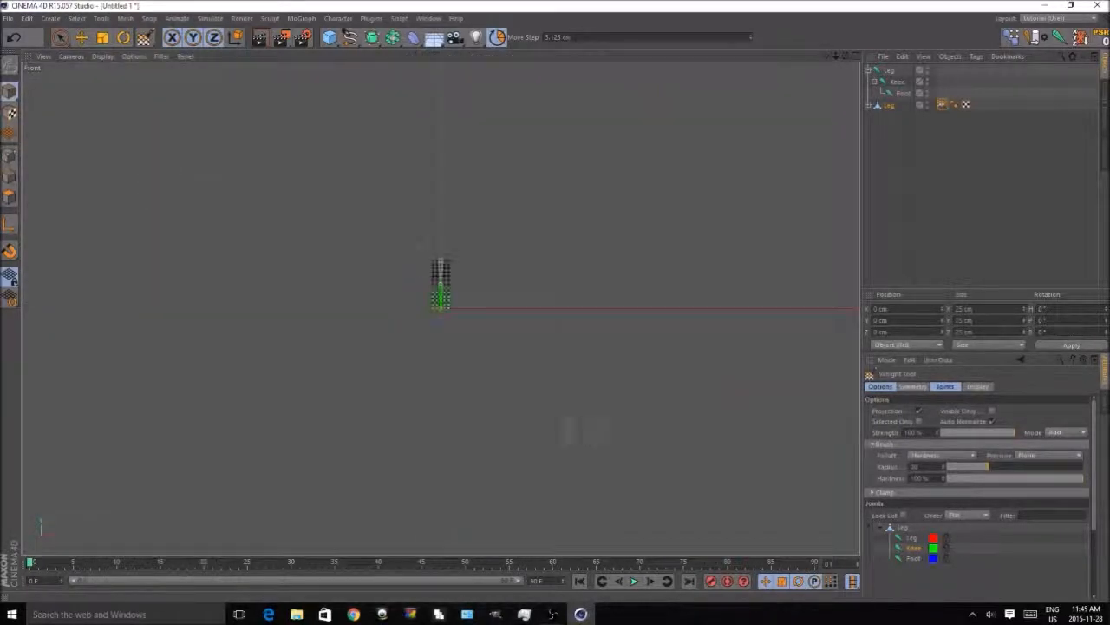
scroll(401, 255, "up", 2)
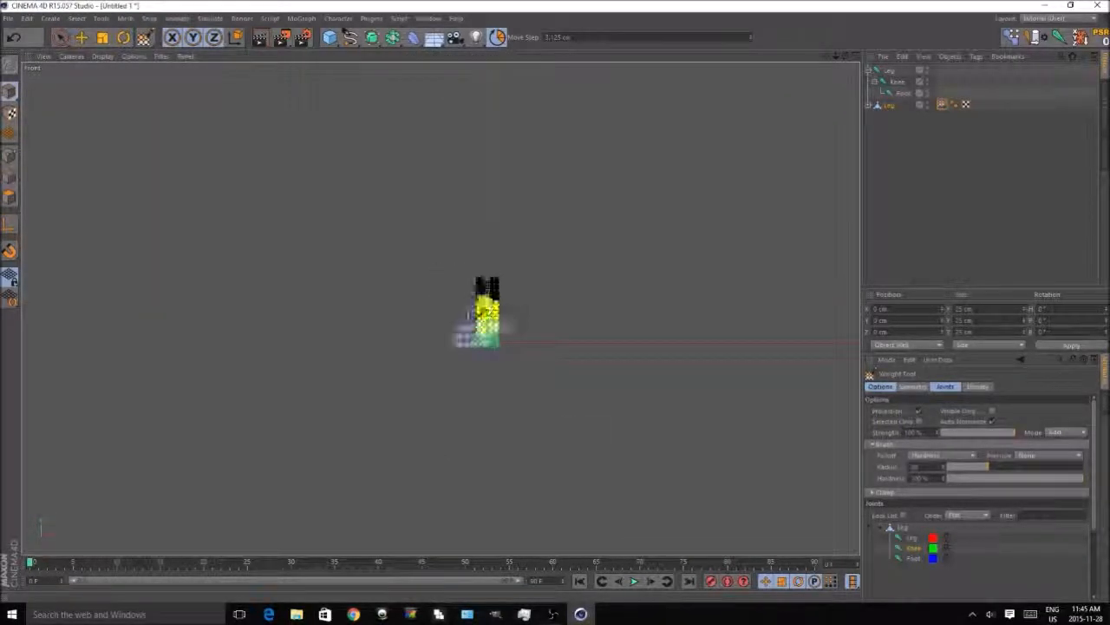
scroll(506, 310, "up", 3)
scroll(505, 310, "up", 5)
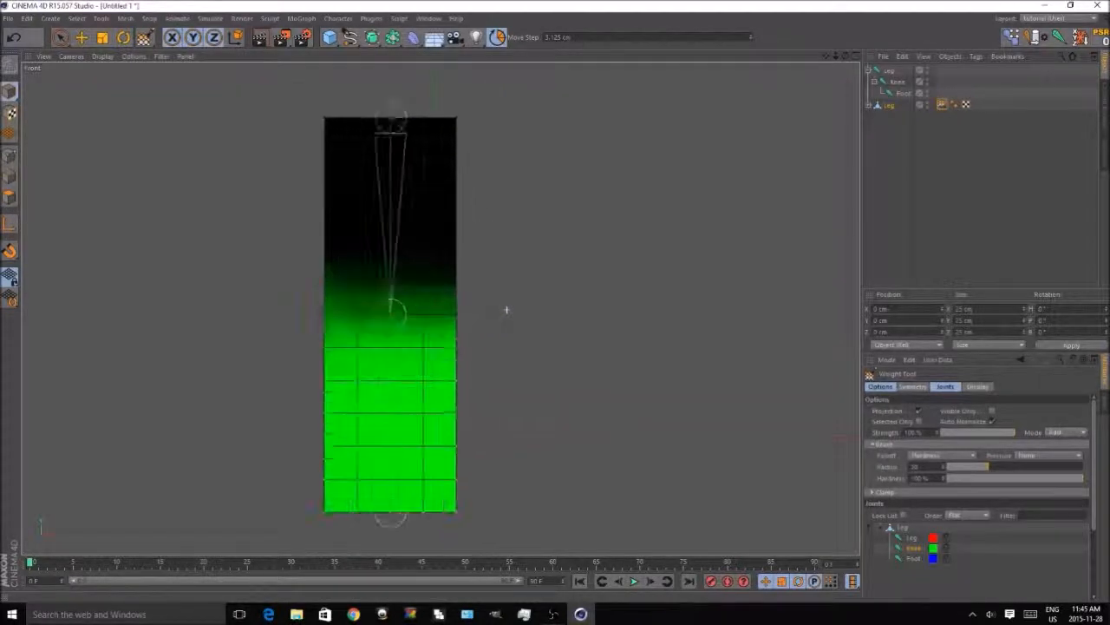
middle_click_drag(440, 309, 498, 280, "alt")
mouse_move(511, 357)
middle_mouse_down("alt")
mouse_move(469, 399)
mouse_move(463, 389)
middle_mouse_up("alt")
left_click(463, 390)
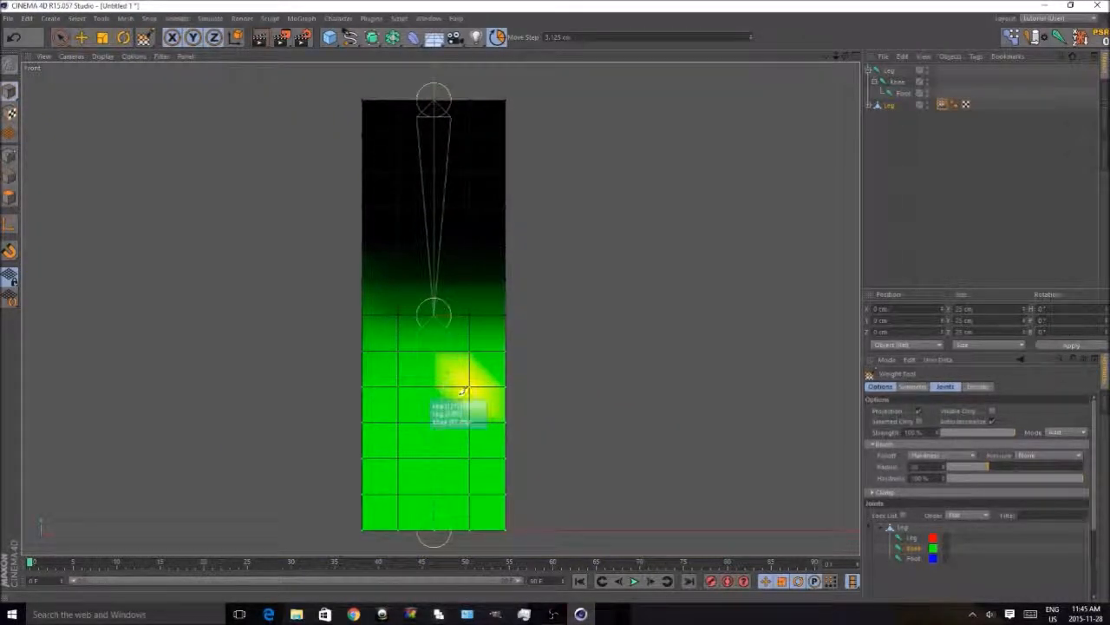
mouse_move(514, 300)
left_mouse_down("ctrl")
mouse_move(347, 293)
mouse_move(521, 281)
left_mouse_up("ctrl")
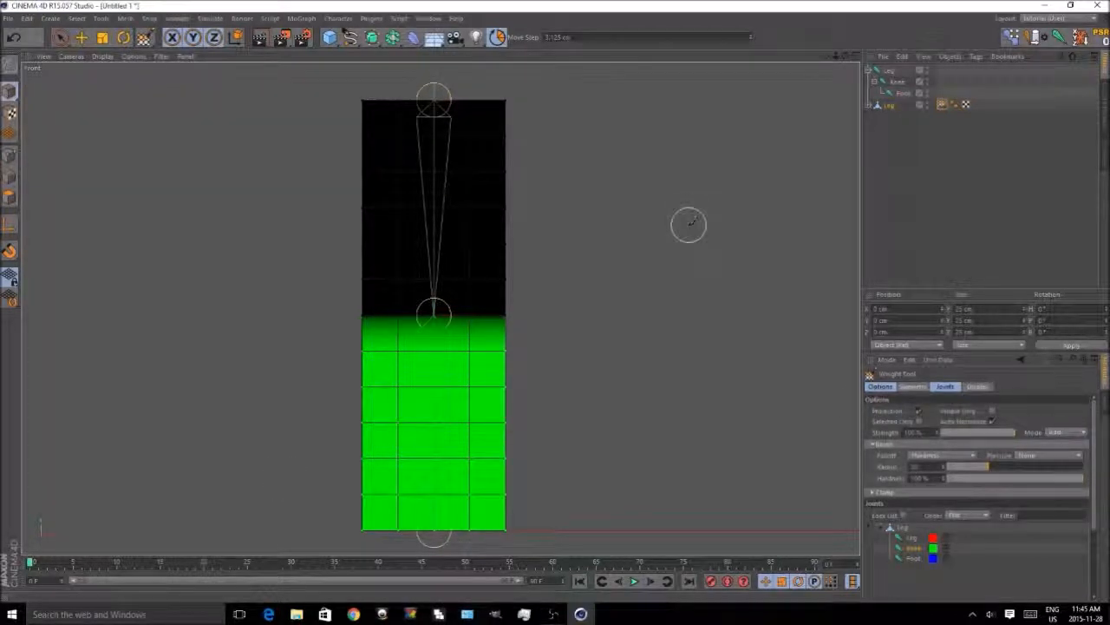
left_click(912, 538)
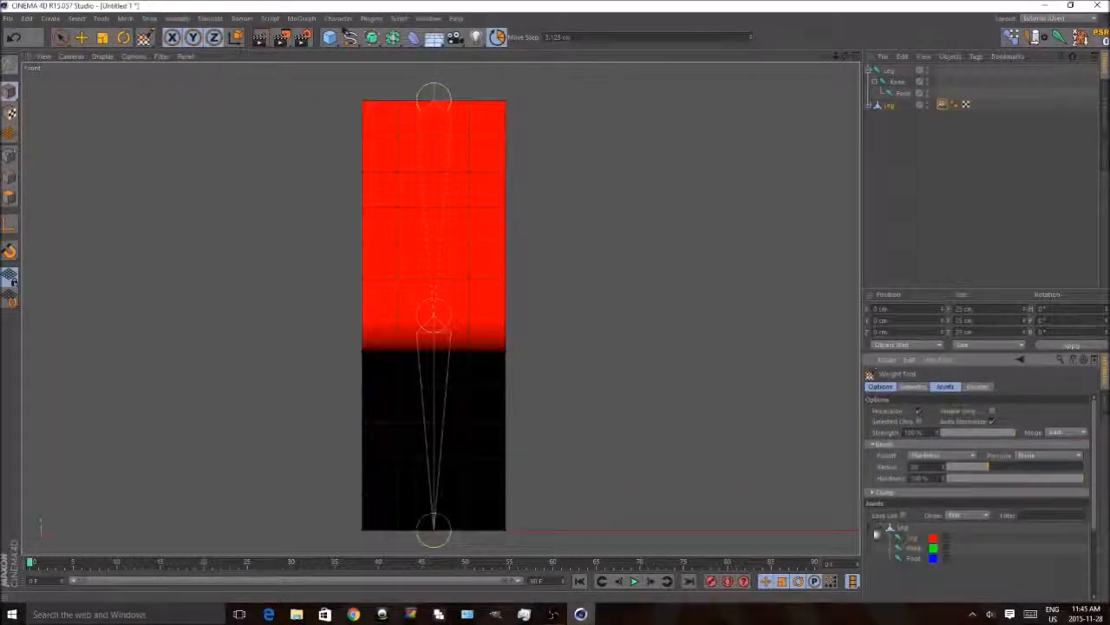
left_click_drag(483, 313, 350, 318, "ctrl")
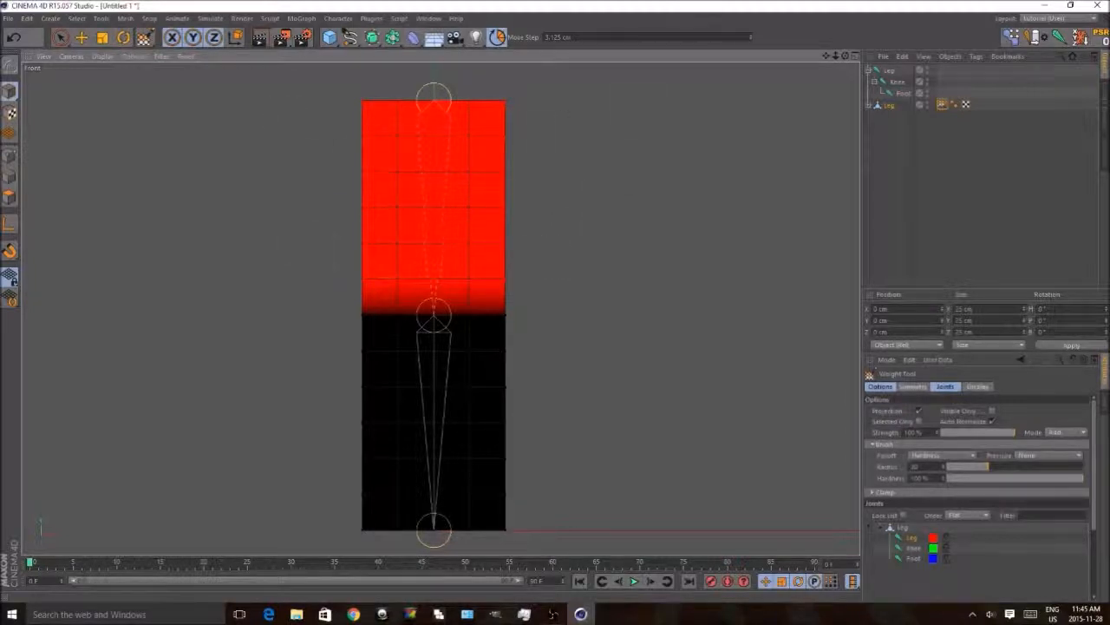
- Paint the row of points at the knee line with the Leg and Knee joints selected together so both share the weight
left_click(922, 549)
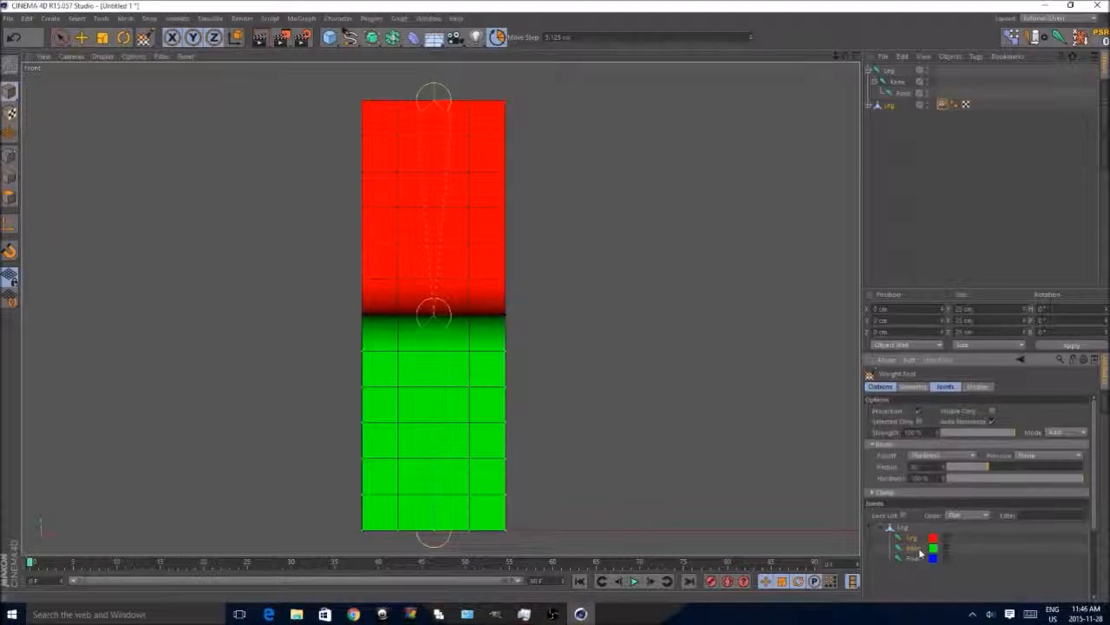
scroll(402, 319, "up", 2)
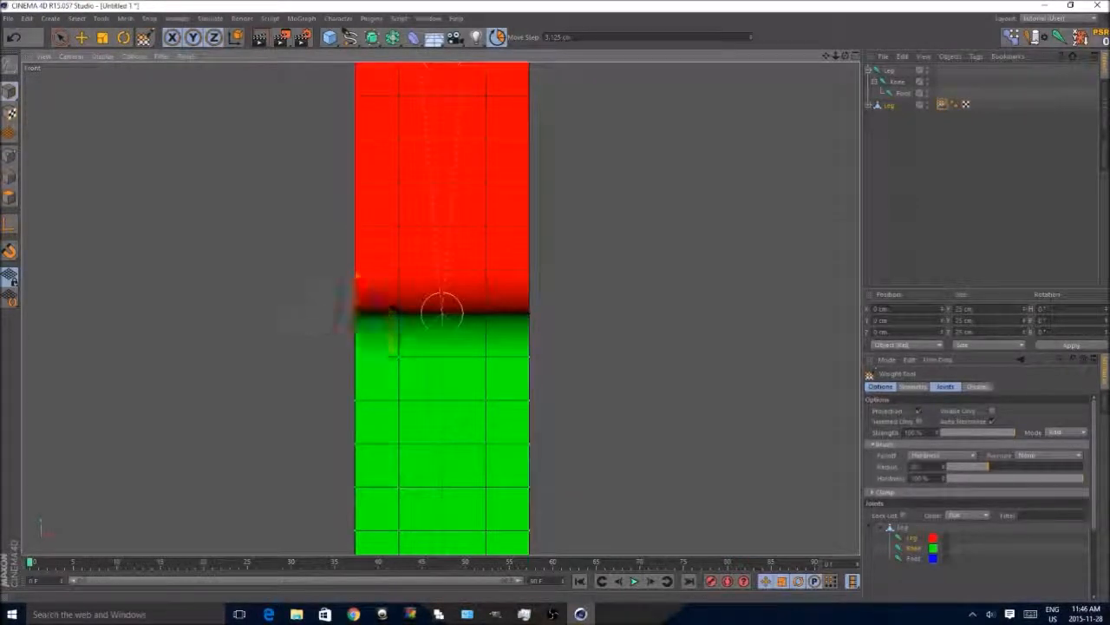
left_click_drag(399, 319, 603, 312)
scroll(629, 339, "down", 3)
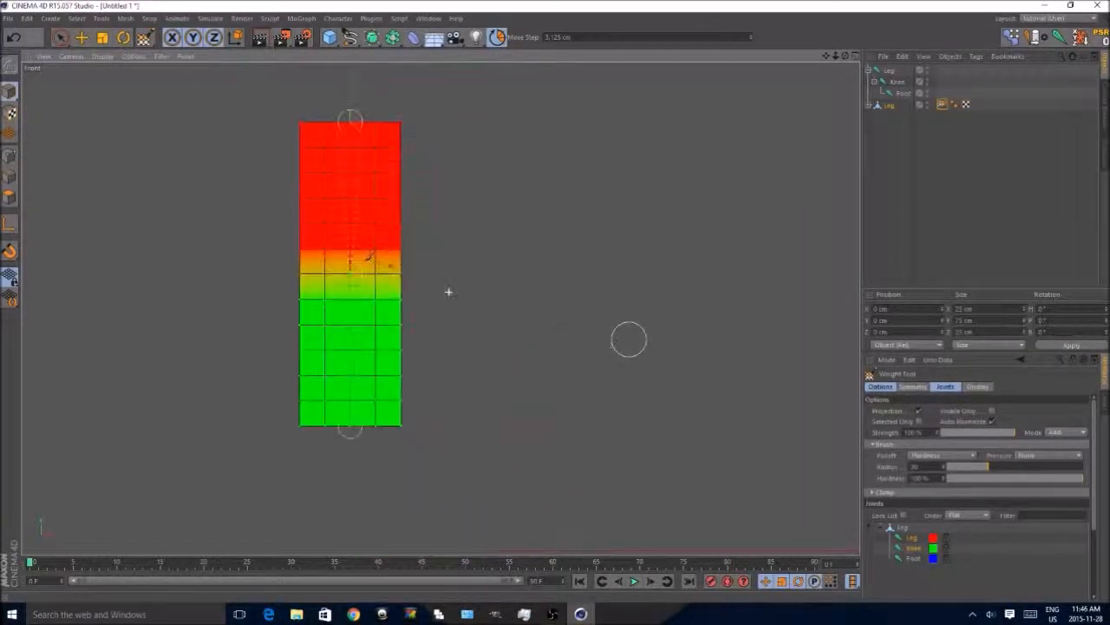
- Rotate the Knee joint to a 90° pitch in the perspective view to test the repainted weights
middle_click(85, 141)
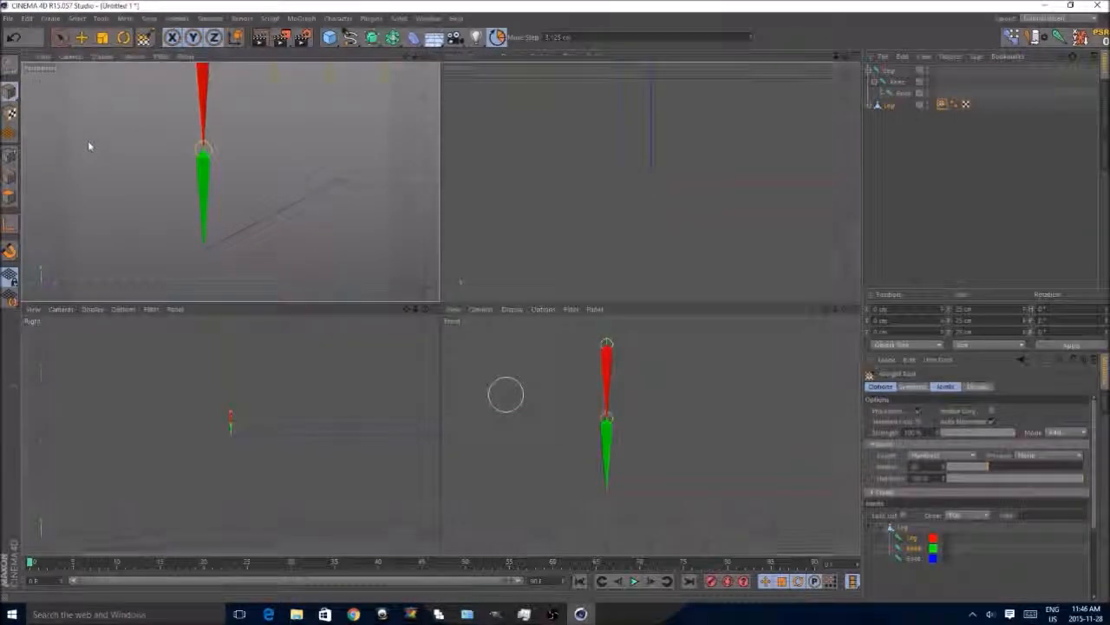
middle_click(87, 141)
left_click(71, 56)
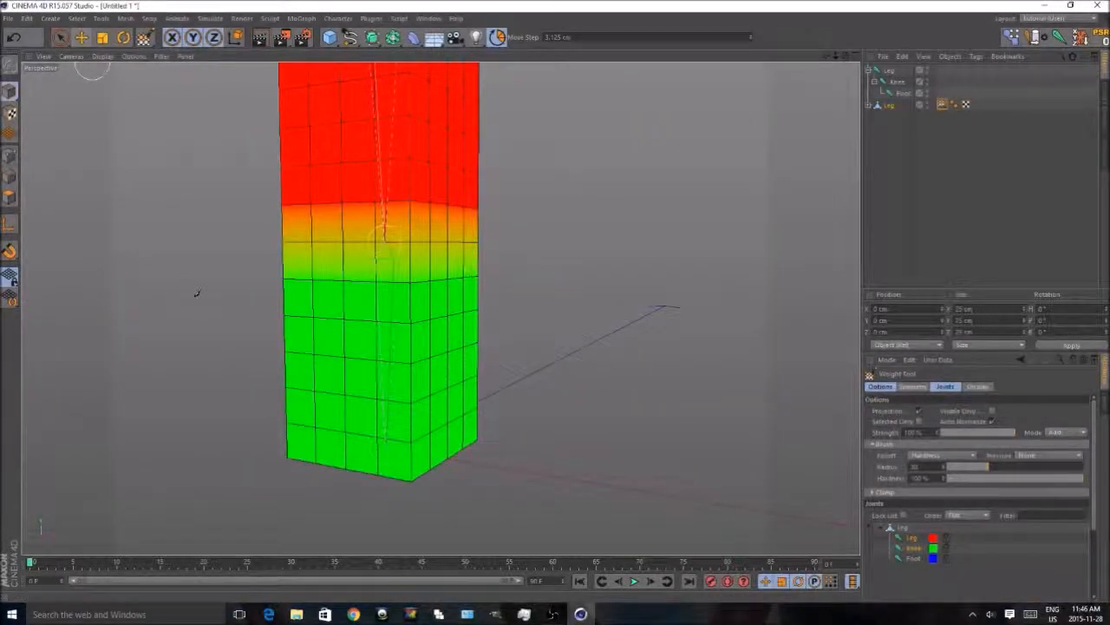
left_click(82, 39)
scroll(153, 287, "down", 3)
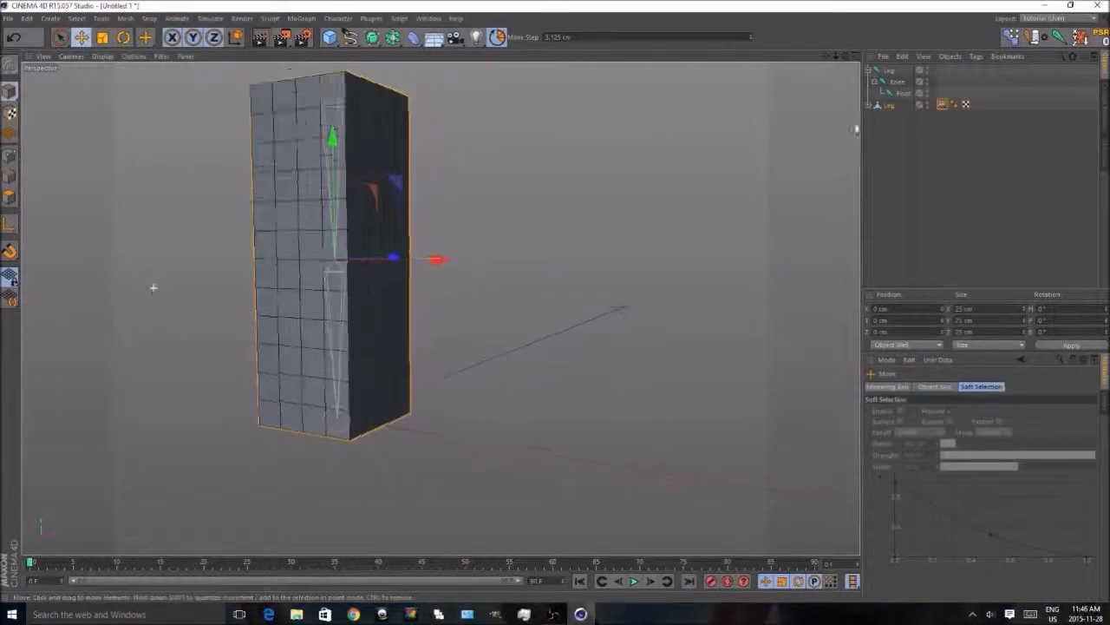
left_click(894, 83)
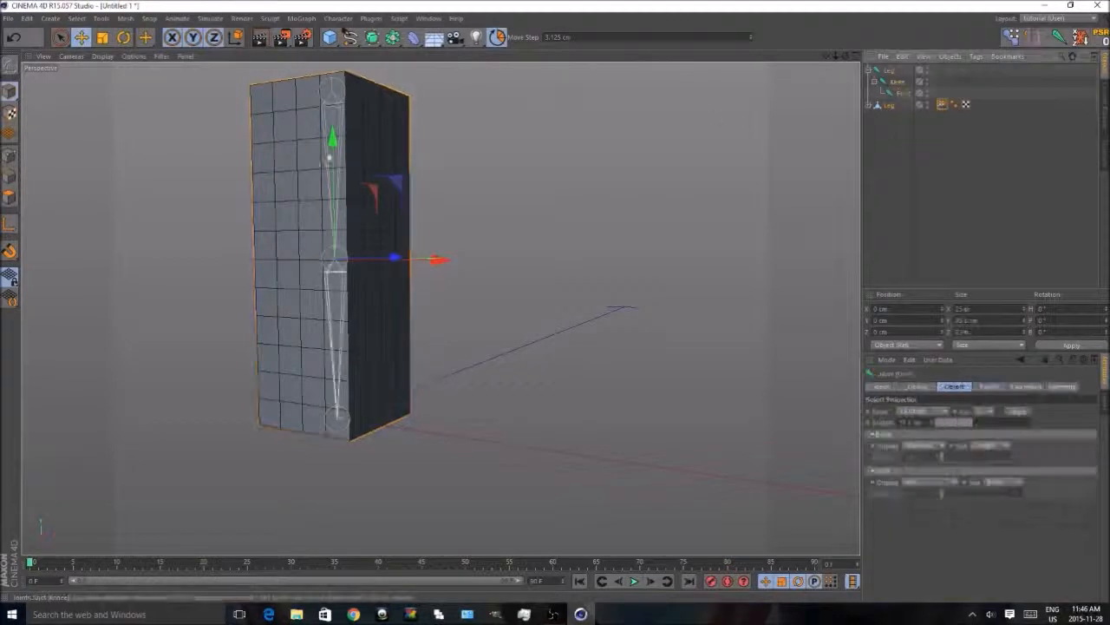
left_click(123, 38)
left_click_drag(295, 224, 310, 335)
left_click_drag(393, 189, 349, 230, "alt")
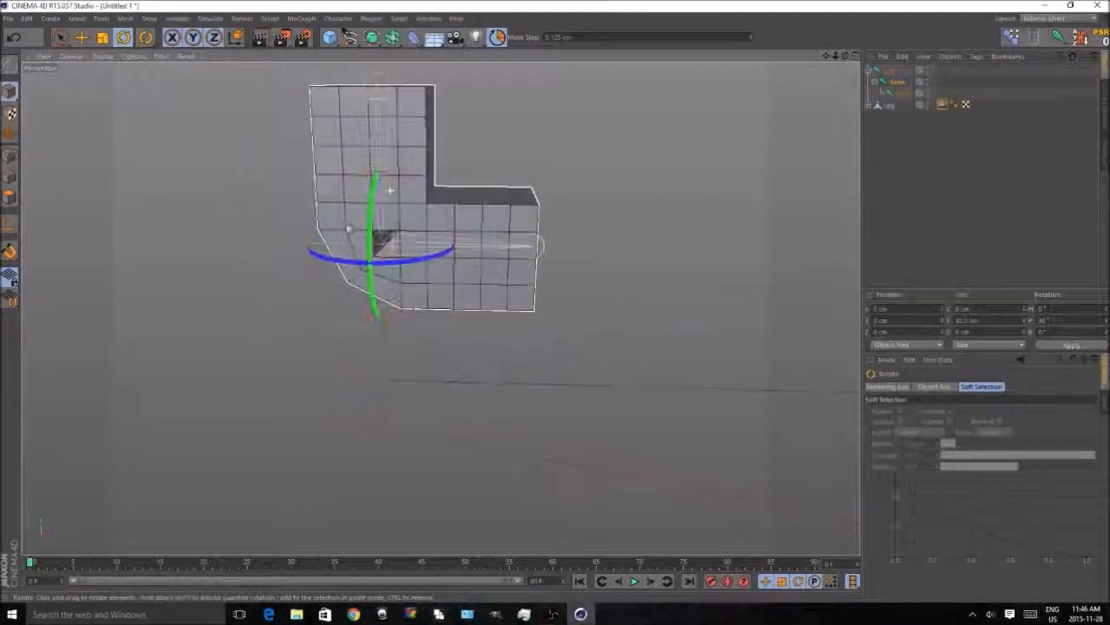
- Rotate the Knee joint freely to examine the bend up close, and restore it with Reset PSR
scroll(417, 225, "up", 6)
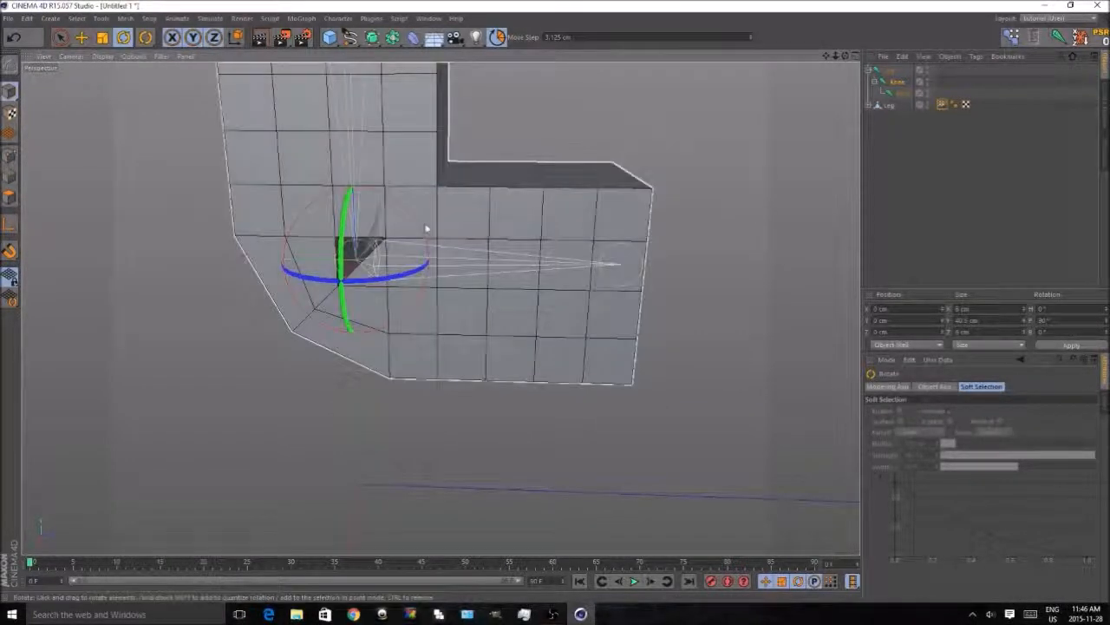
left_click_drag(426, 241, 425, 216)
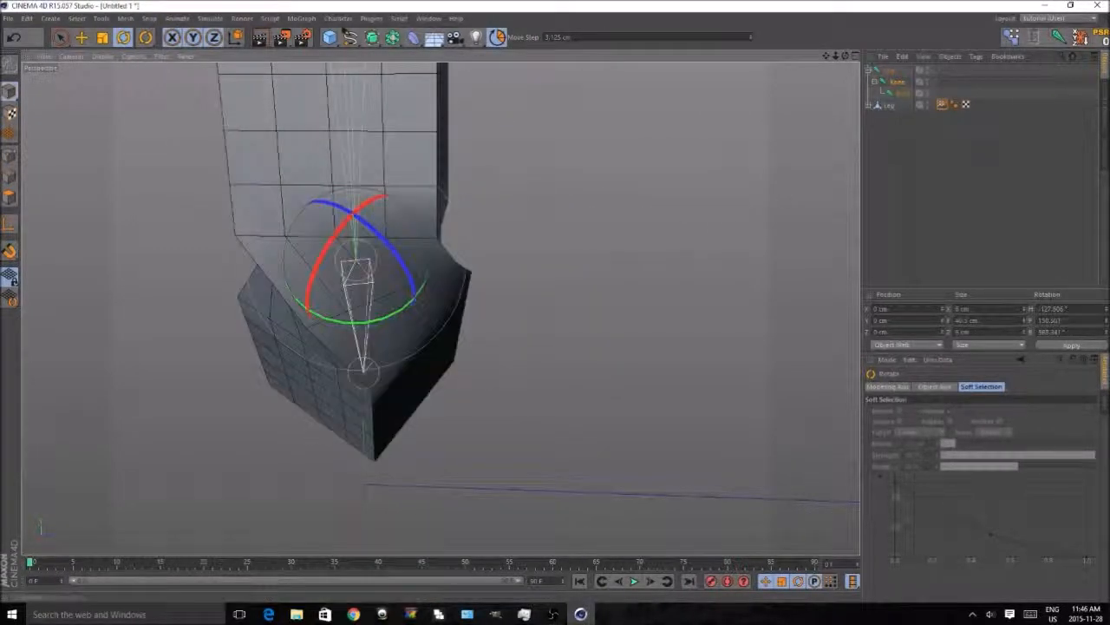
left_click(1081, 38)
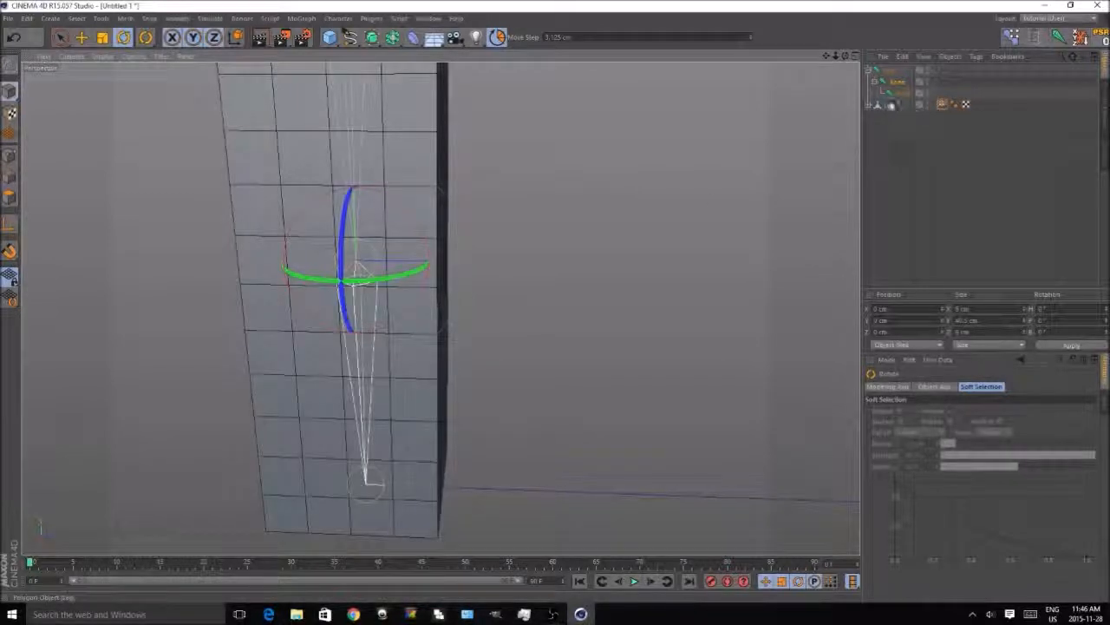
- Add a point morph tag to the Leg mesh and rename its pose to Rigid Bend
left_click(888, 105)
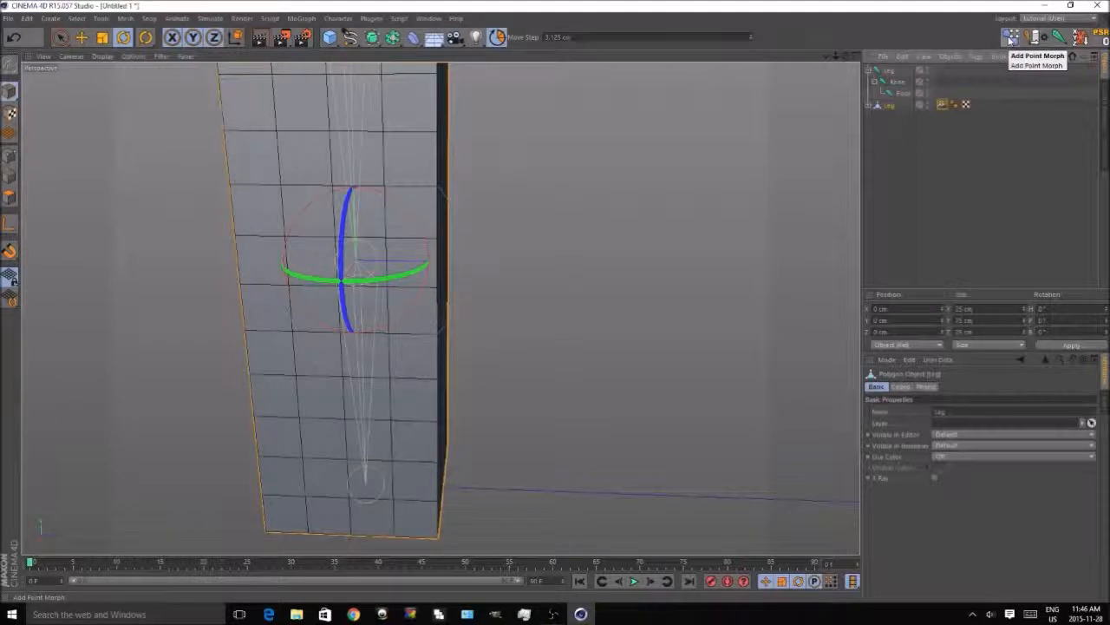
left_click(1011, 38)
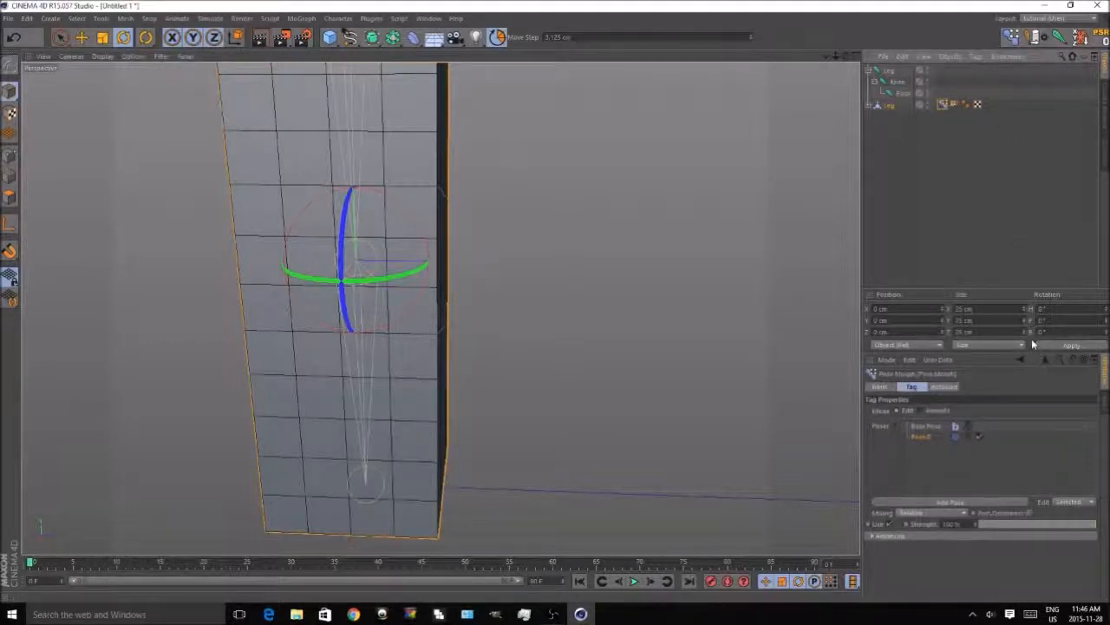
double_click(924, 436)
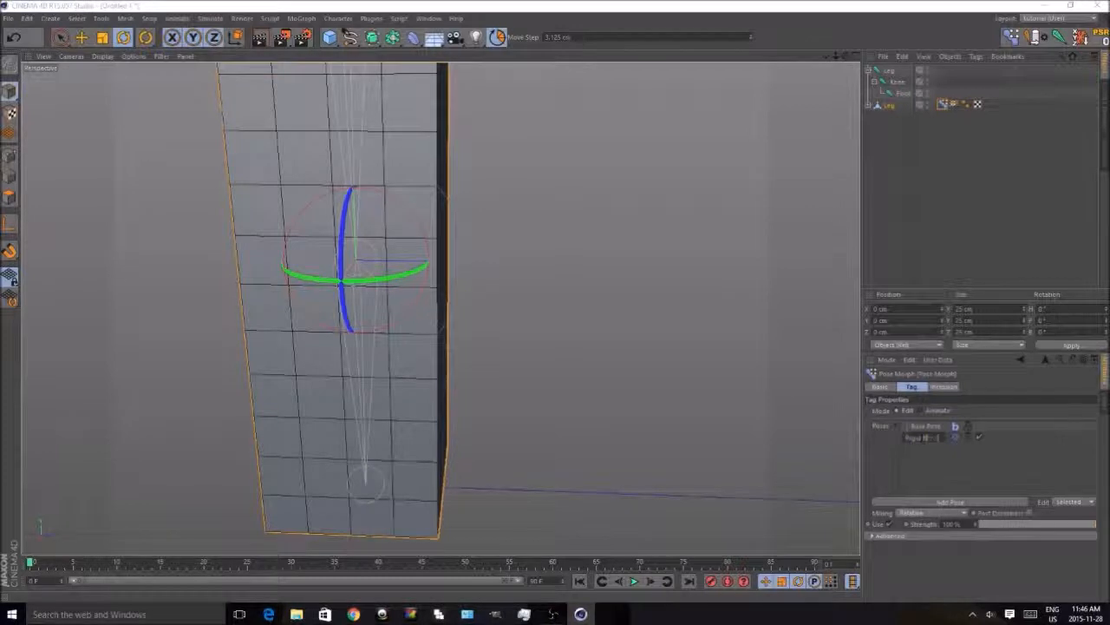
key("Return")
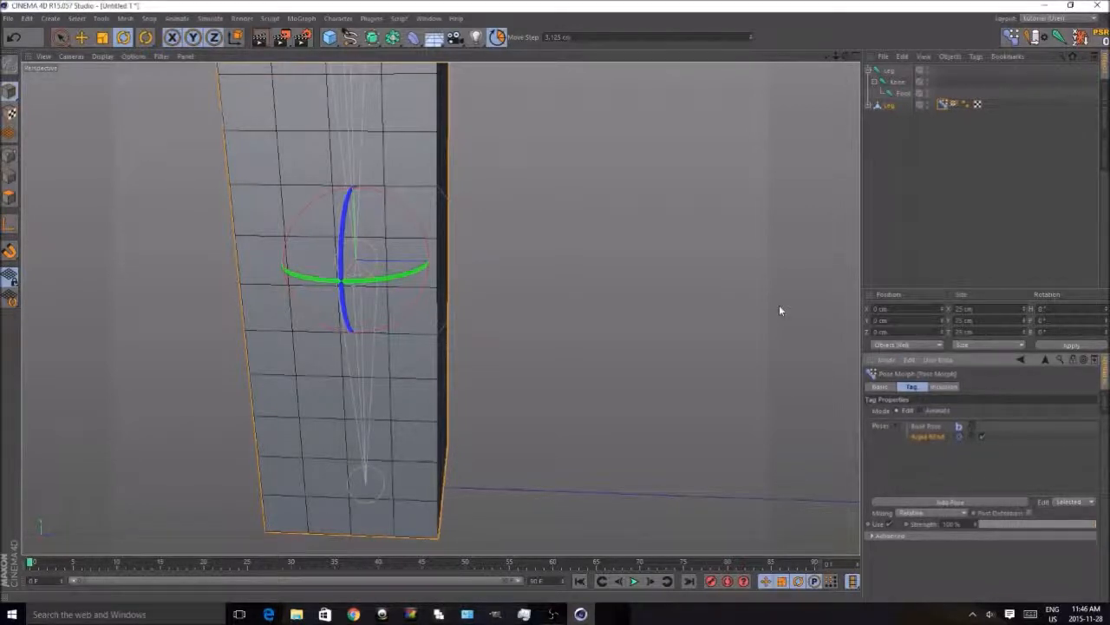
- In edge mode, select the full edge row just below the knee on the leg's front face and move it up to Y 0 cm
left_click_drag(780, 307, 758, 275, "alt")
scroll(756, 273, "down", 2)
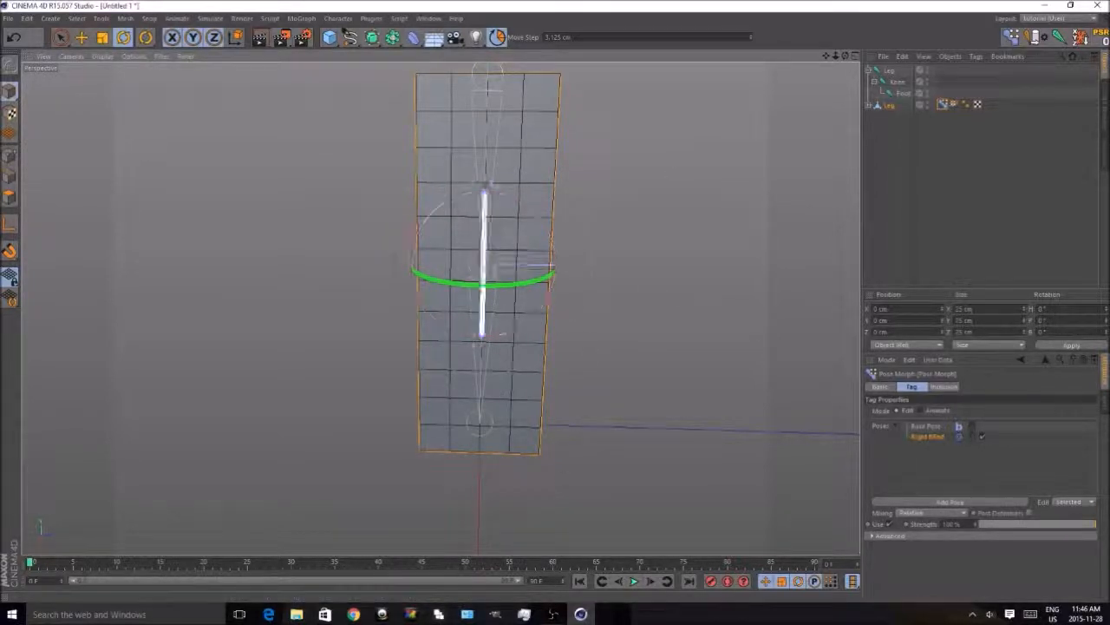
left_click_drag(509, 256, 407, 342, "alt")
scroll(405, 328, "up", 4)
scroll(405, 328, "down", 2)
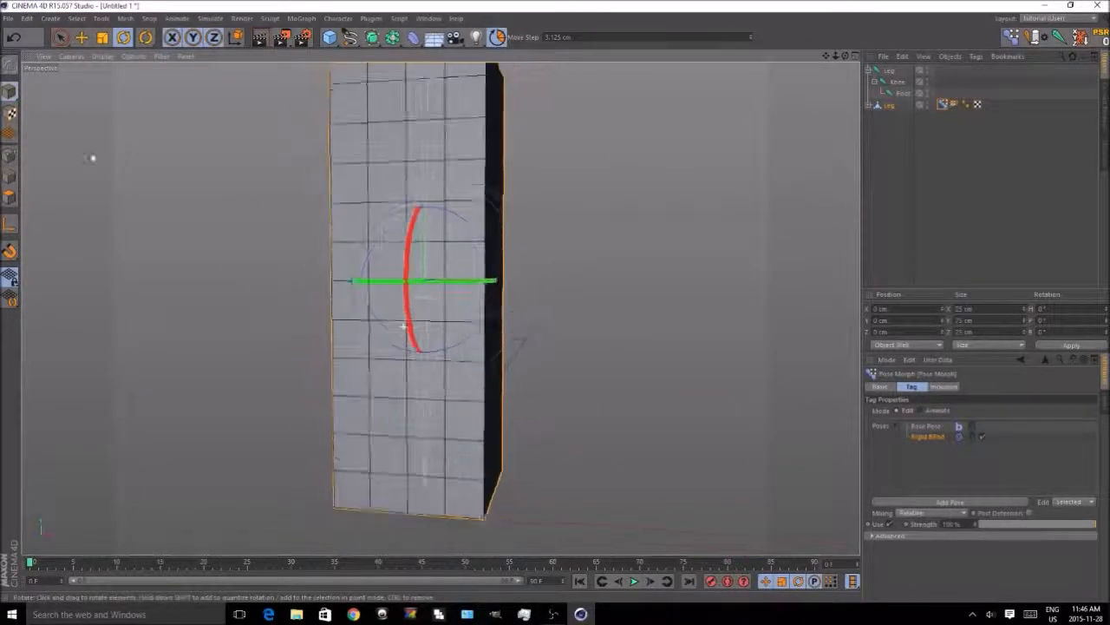
left_click(10, 176)
left_click(60, 38)
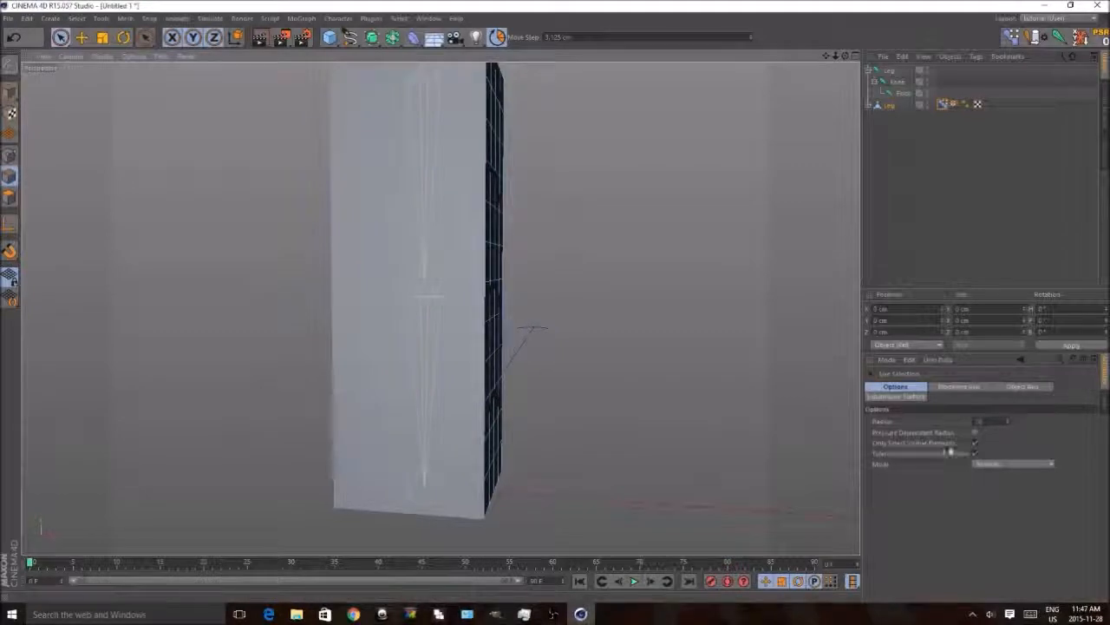
mouse_move(446, 376)
left_mouse_down("alt")
mouse_move(423, 370)
mouse_move(449, 377)
left_mouse_up("alt")
right_click_drag(362, 220, 410, 253, "alt")
scroll(406, 251, "up", 8)
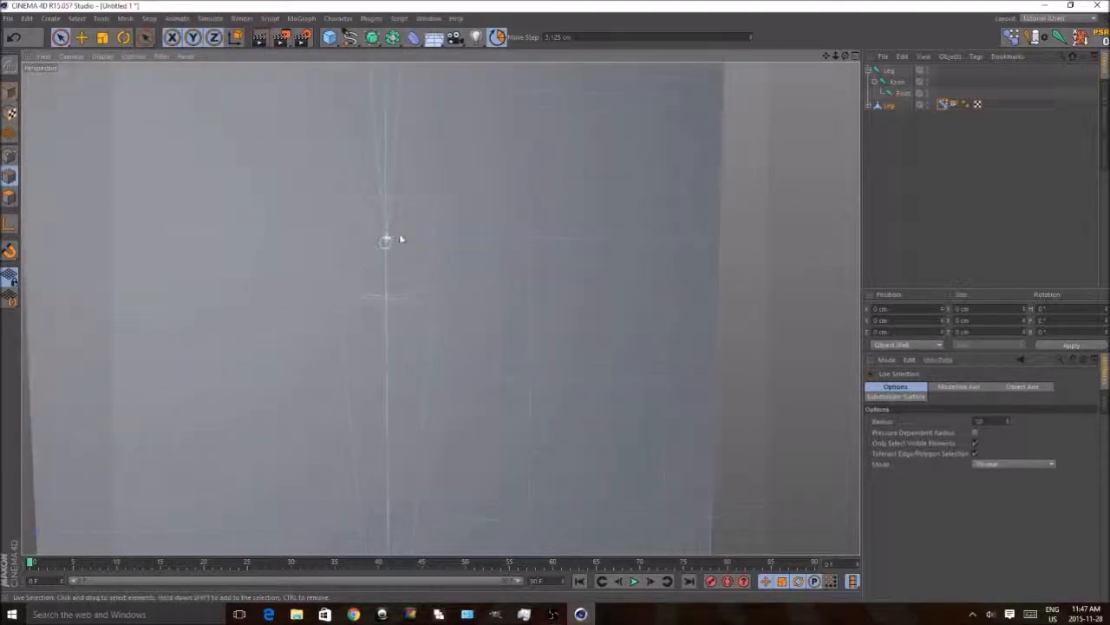
scroll(480, 360, "down", 2)
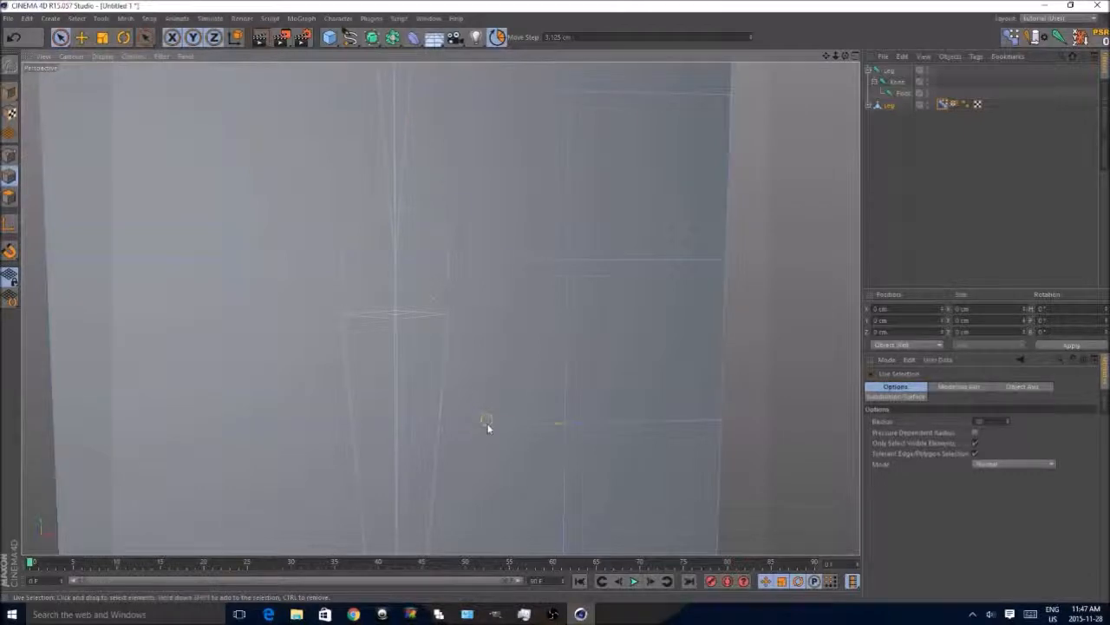
left_click(505, 439)
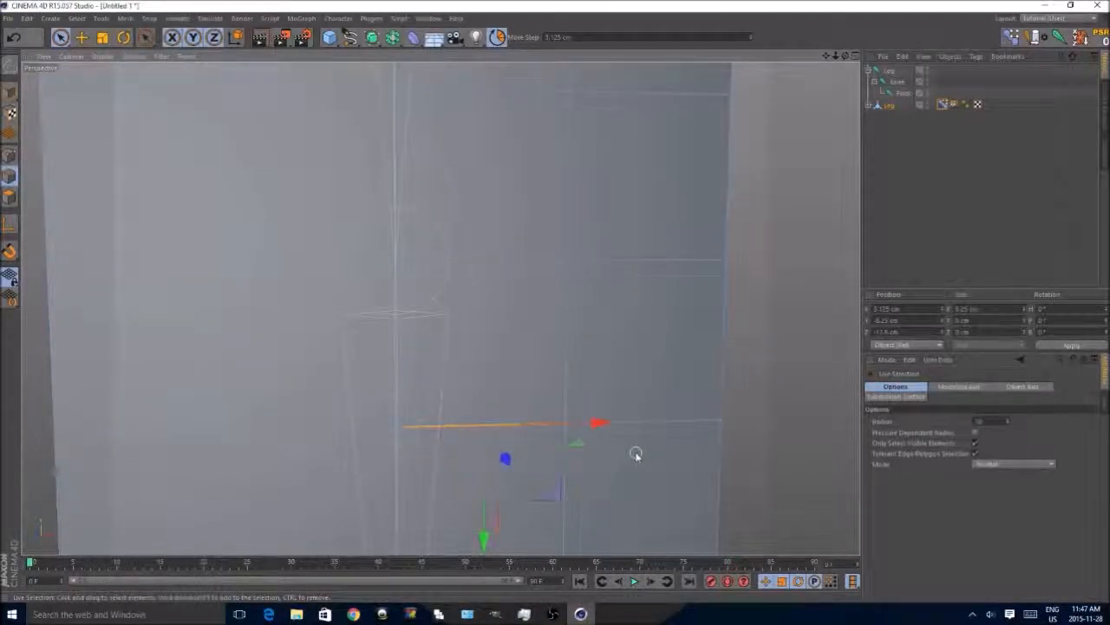
left_click(491, 438)
left_click(491, 423)
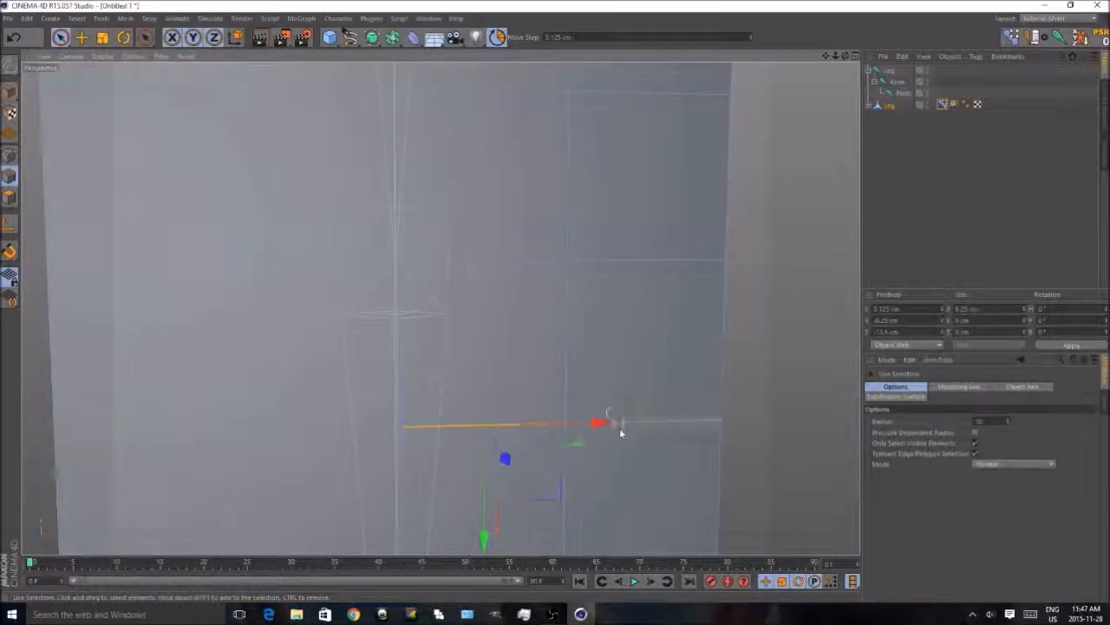
left_click(622, 435)
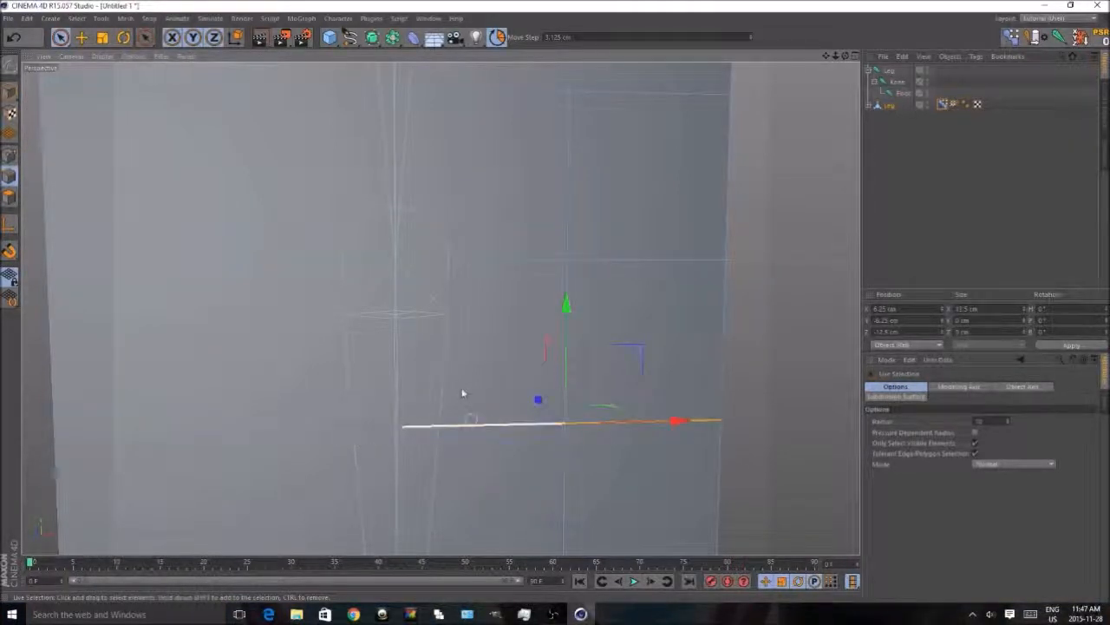
left_click_drag(668, 473, 664, 356)
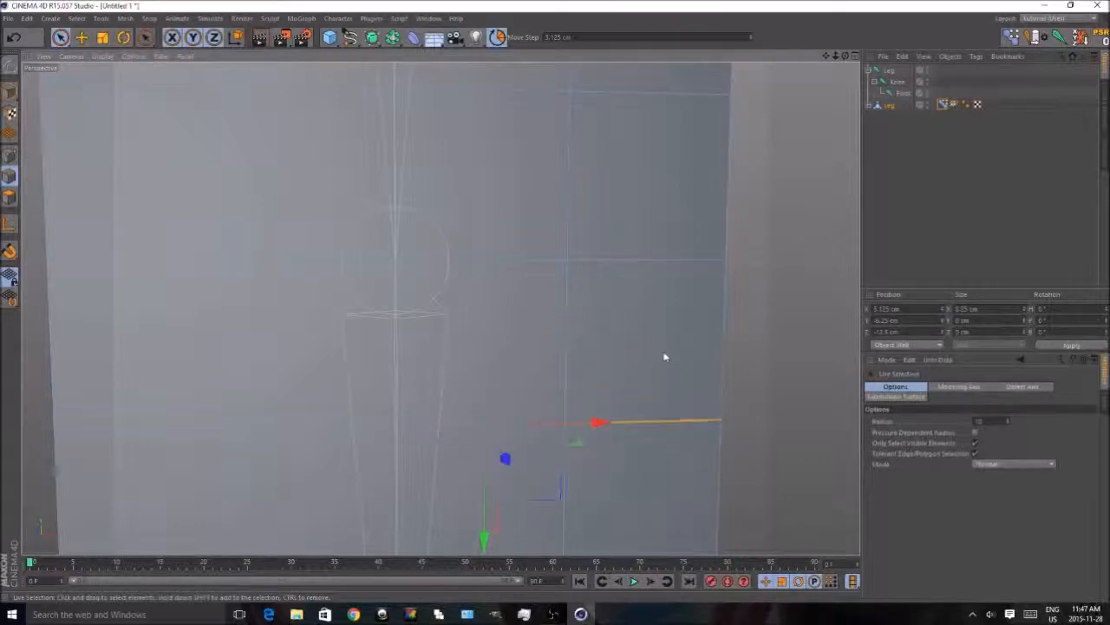
left_click(618, 438)
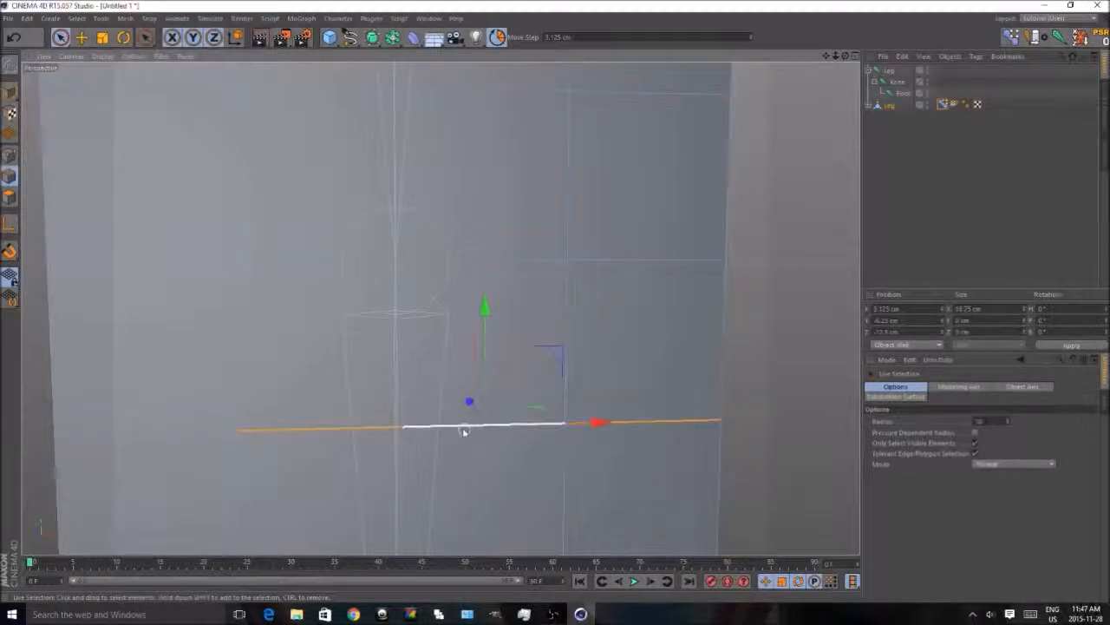
left_click(208, 430, "shift")
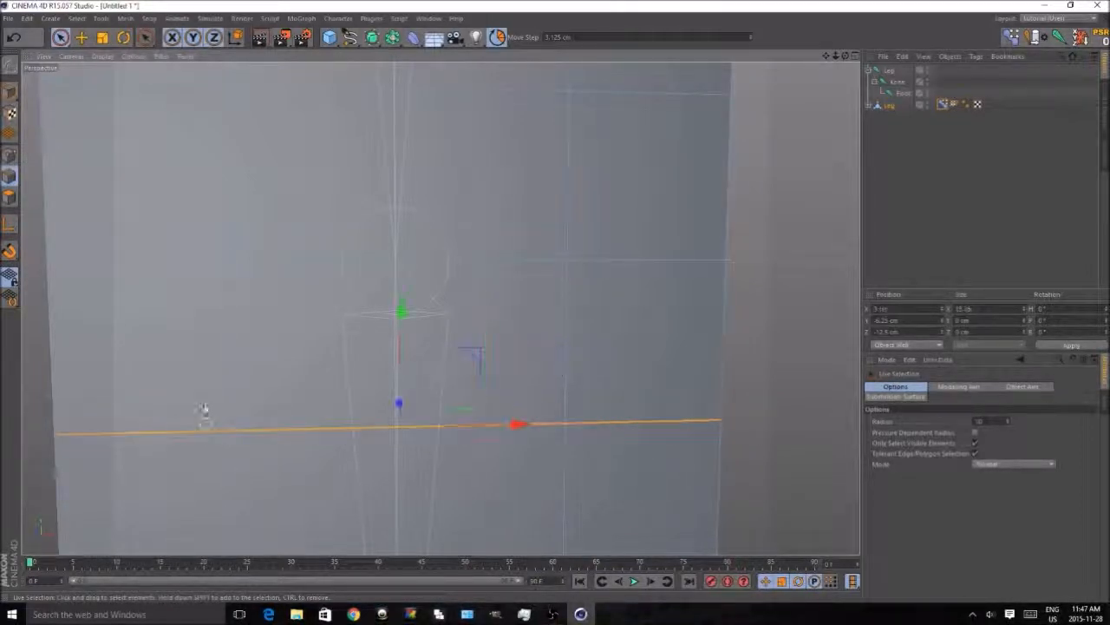
left_click(240, 369, "shift")
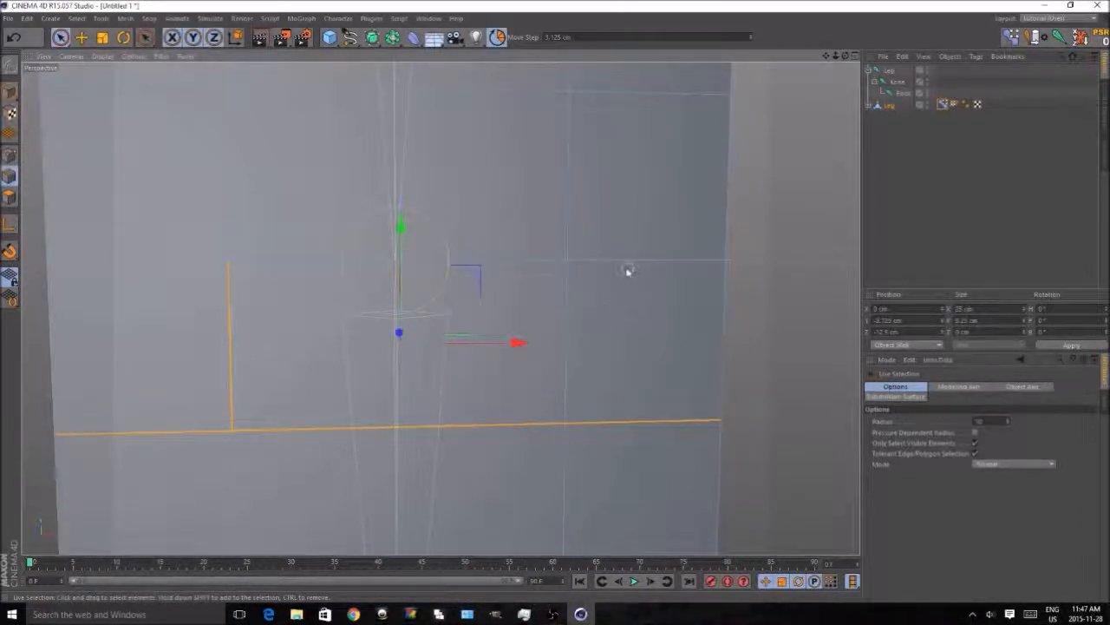
left_click_drag(562, 364, 417, 168, "alt")
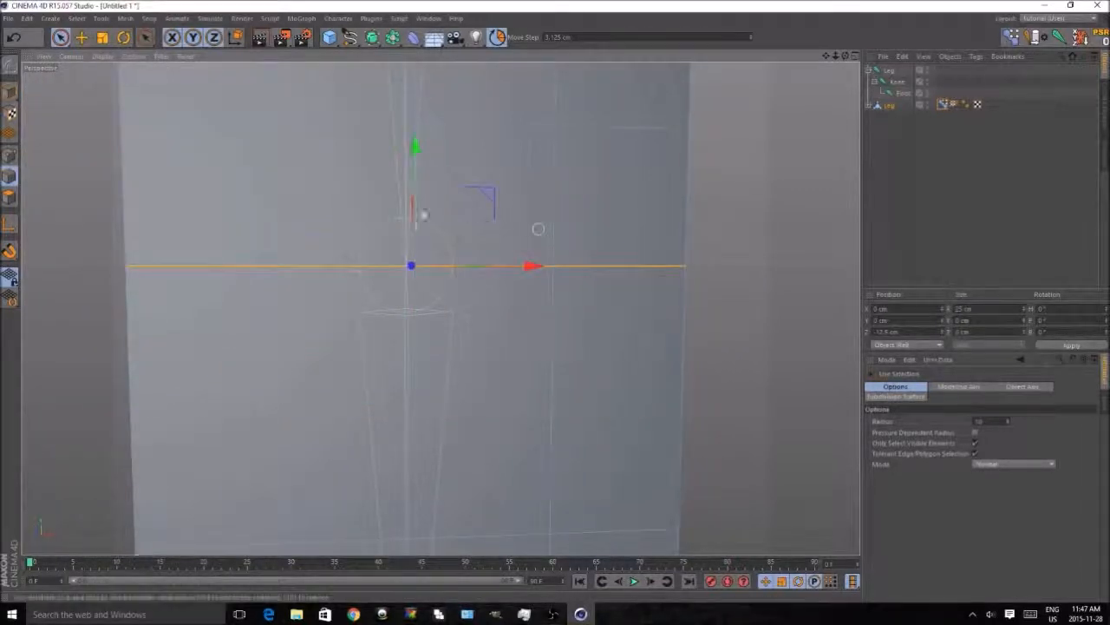
- Select the full edge row just above the knee on the front face and move it down to Y 0 cm
left_click_drag(489, 216, 406, 214, "alt")
left_click_drag(339, 176, 337, 173, "alt")
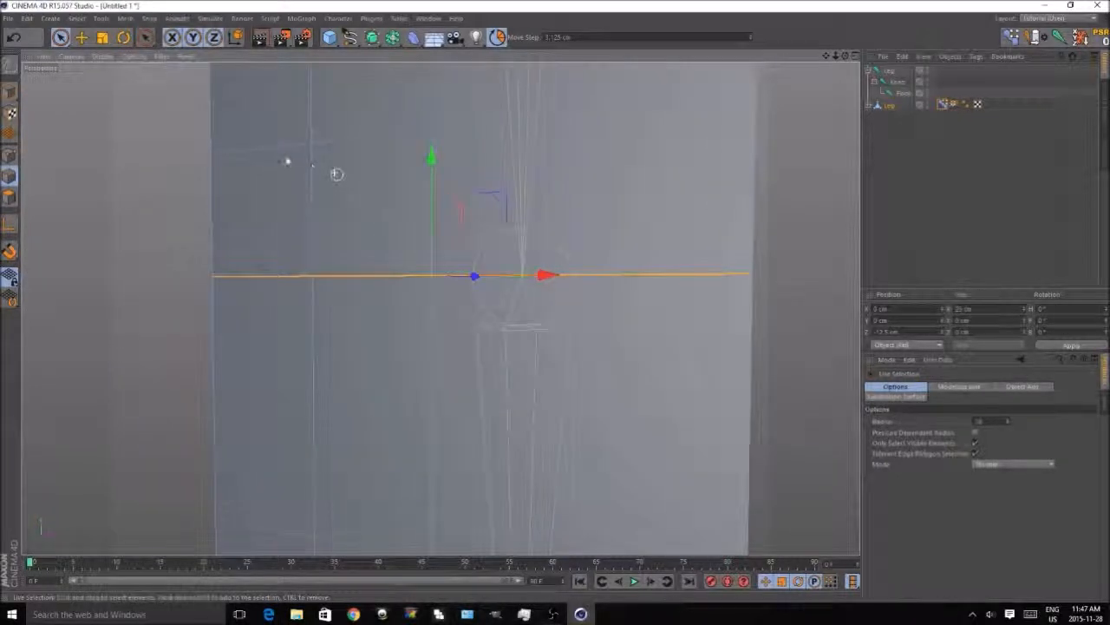
left_click_drag(286, 148, 368, 187, "alt")
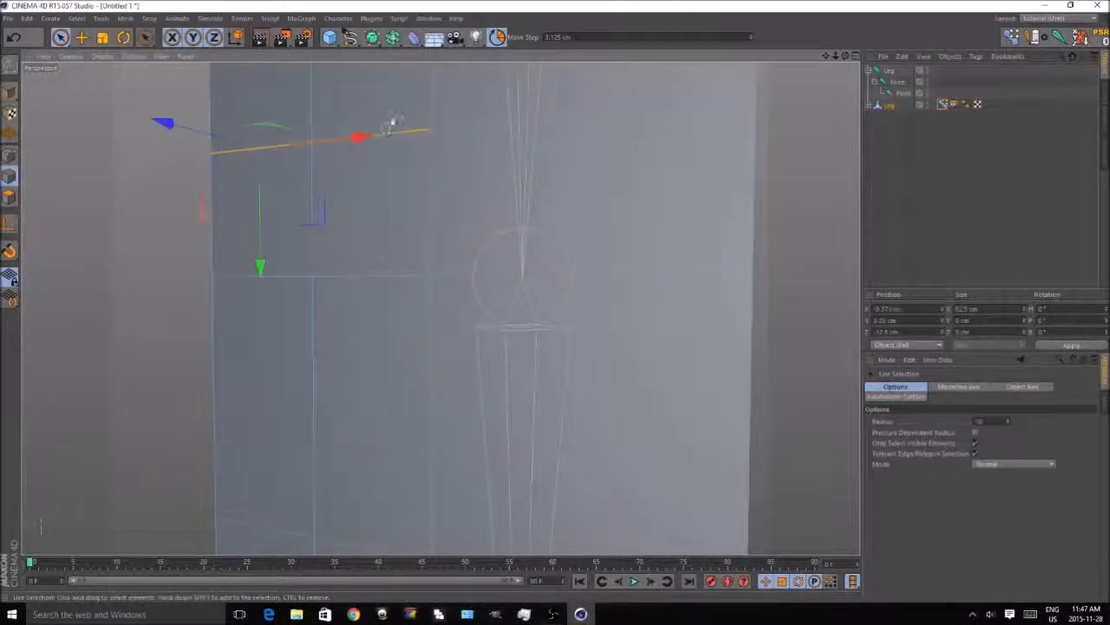
left_click(640, 110, "shift")
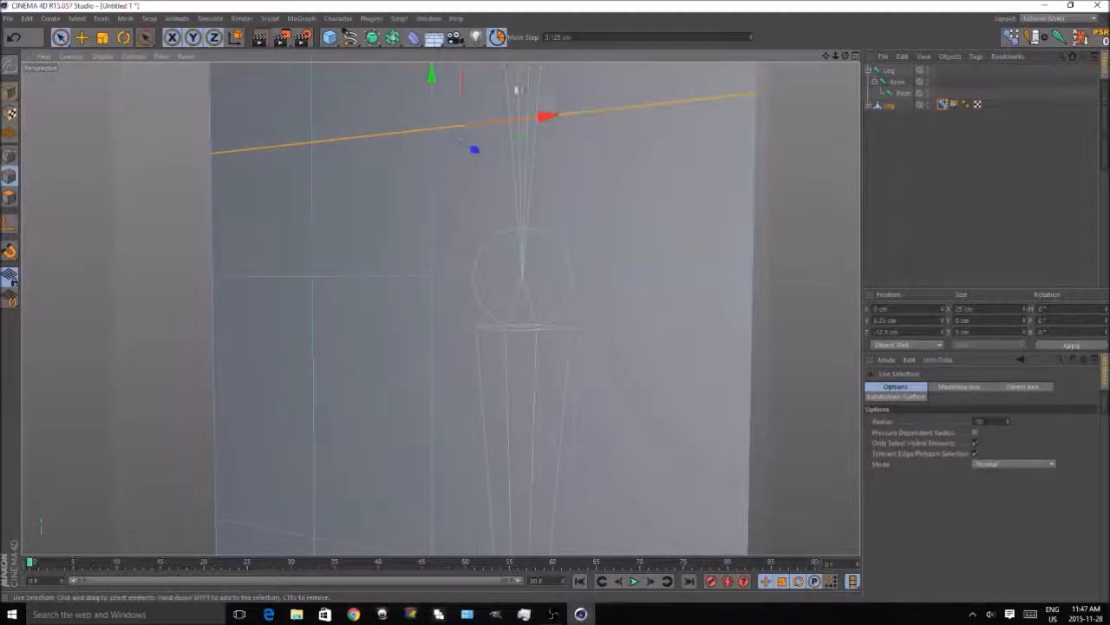
left_click_drag(439, 144, 576, 349, "alt")
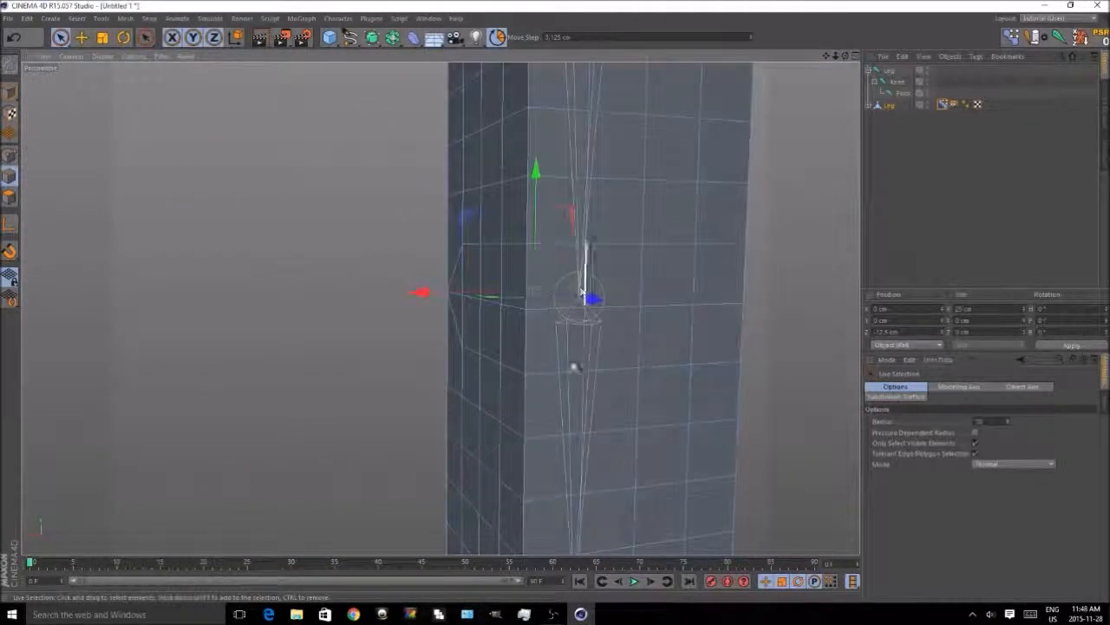
- Select the full edge row just below the knee on the leg's back face and move it down to Y -12.5 cm
left_click(555, 370)
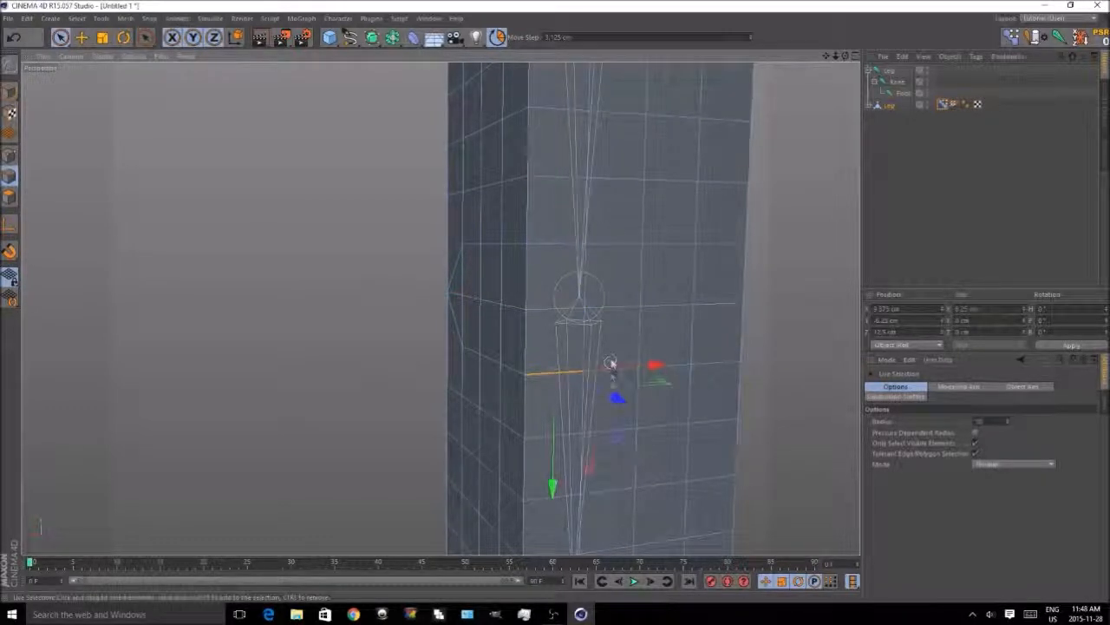
left_click_drag(636, 384, 698, 367)
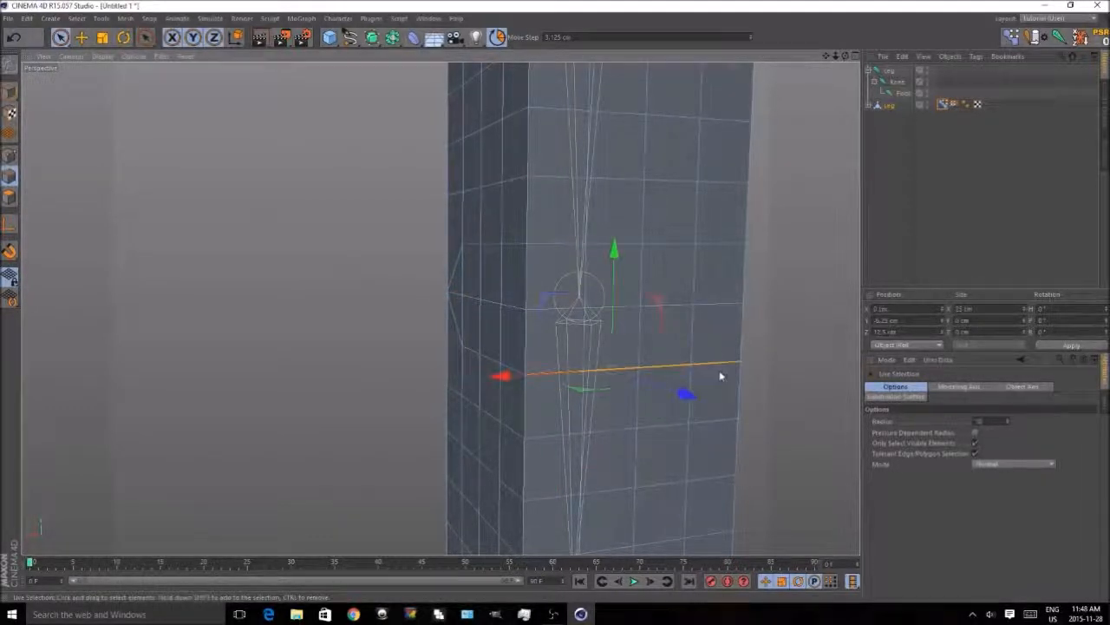
left_click_drag(614, 260, 658, 340)
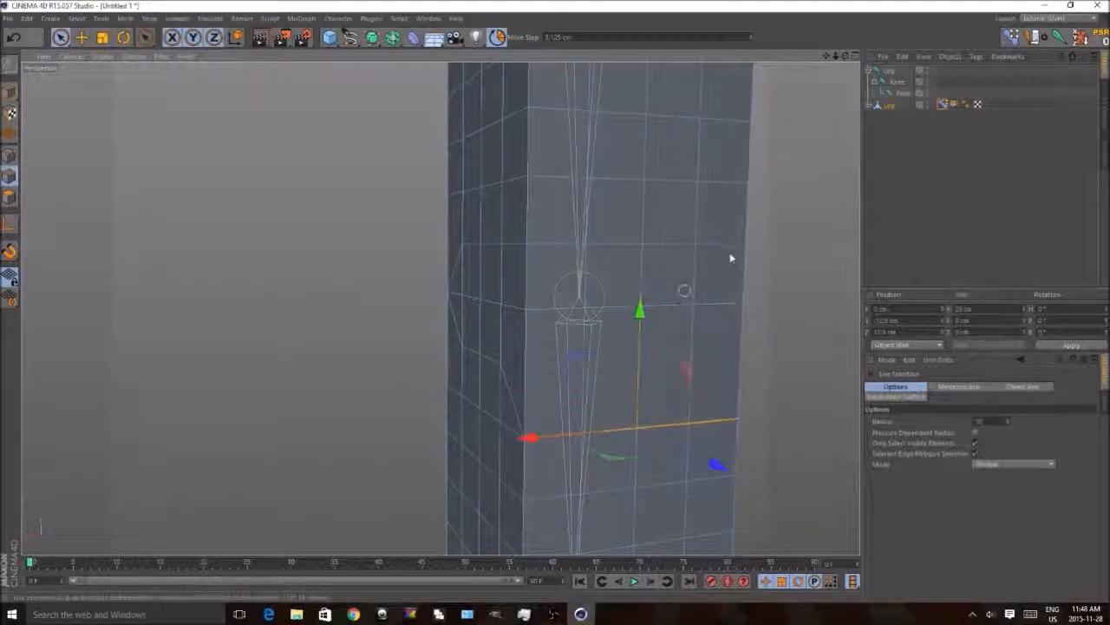
- Select the full edge row just above the knee on the back face and move it up to Y 12.5 cm
left_click(659, 241)
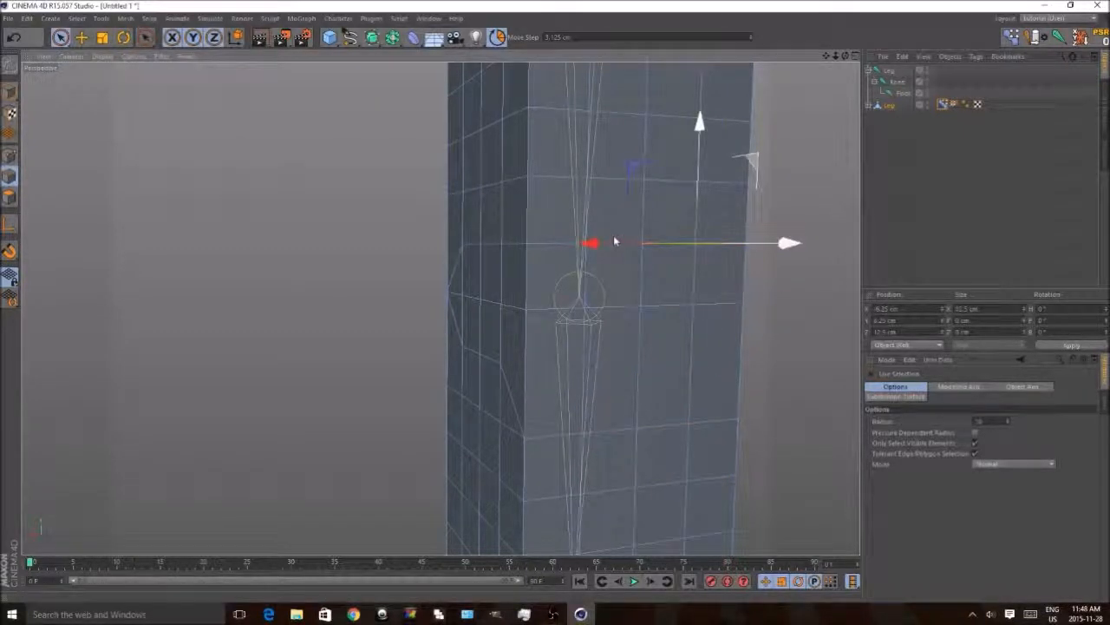
left_click_drag(614, 246, 549, 255)
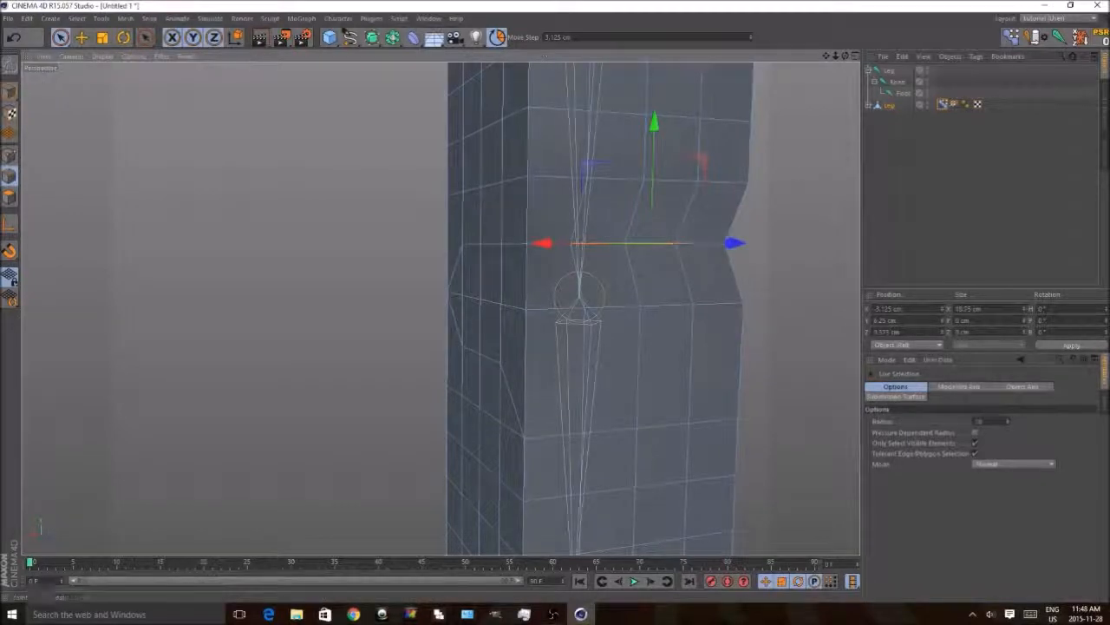
left_click(20, 36)
key("ctrl+y")
left_click_drag(645, 116, 645, 81)
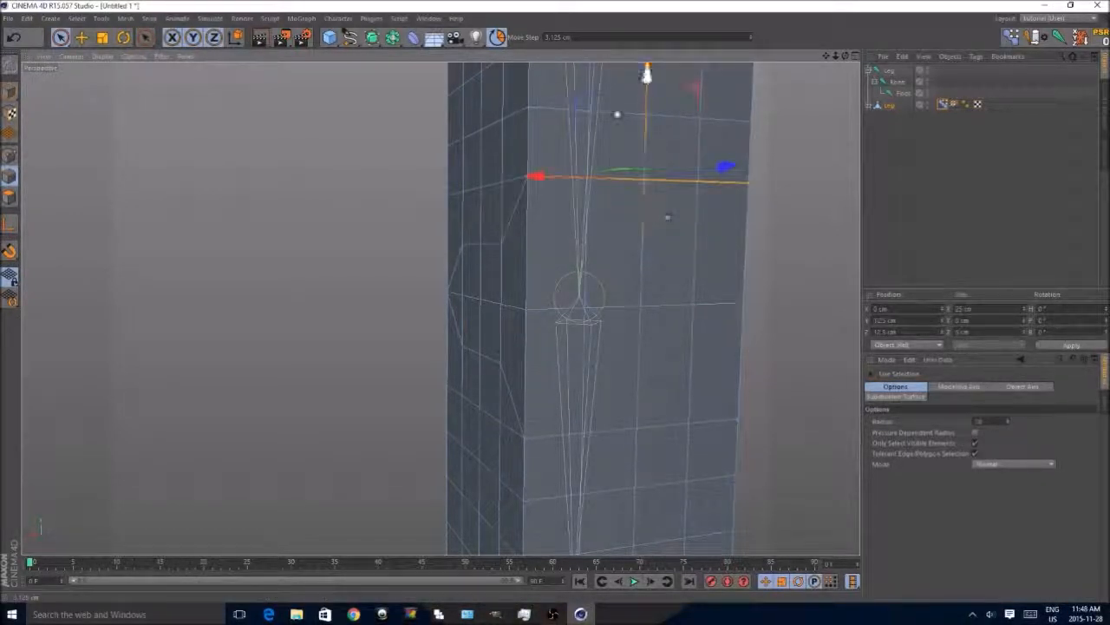
- Switch to point mode, allow hidden points to be selected, and show the leg in the Right view with Gouraud shading around the knee
mouse_move(448, 247)
left_mouse_down("alt")
mouse_move(533, 226)
mouse_move(473, 258)
mouse_move(602, 256)
mouse_move(375, 261)
left_mouse_up("alt")
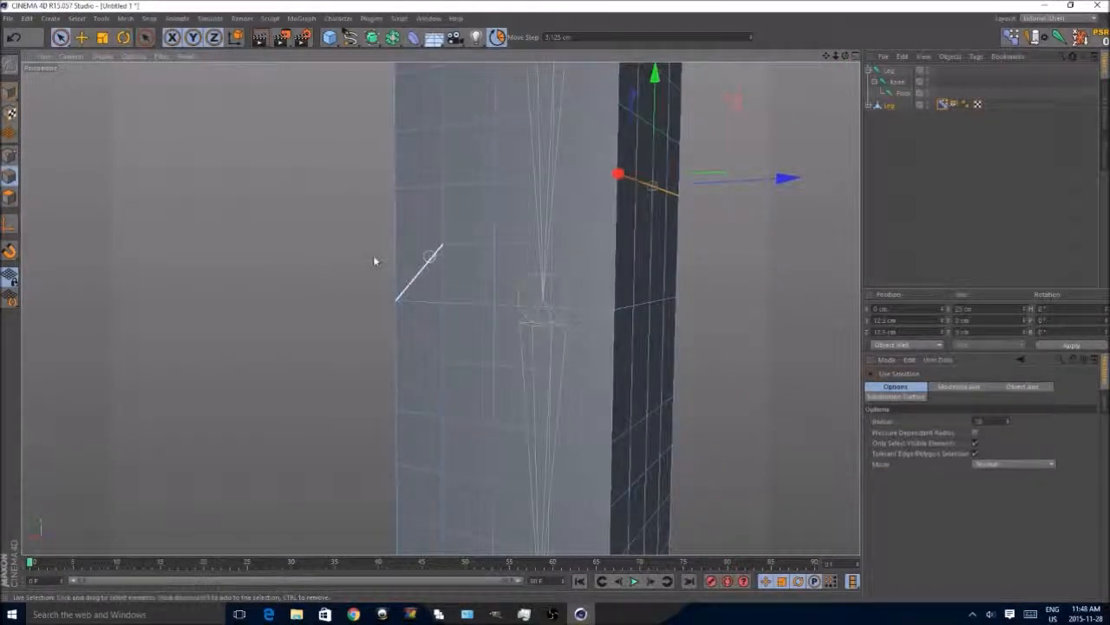
left_click(9, 157)
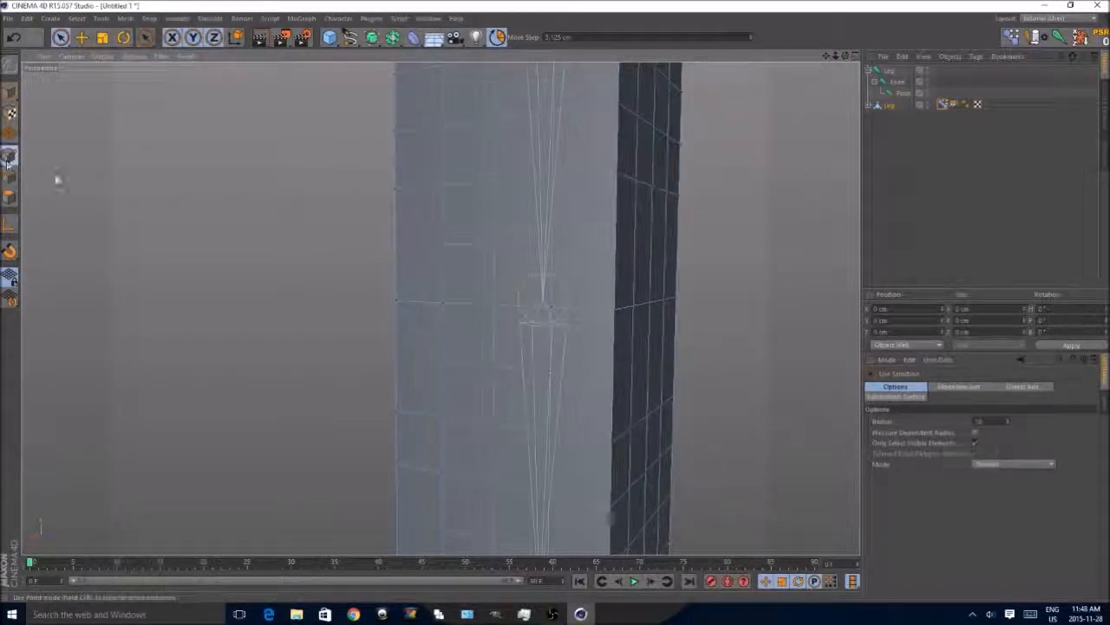
left_click(975, 444)
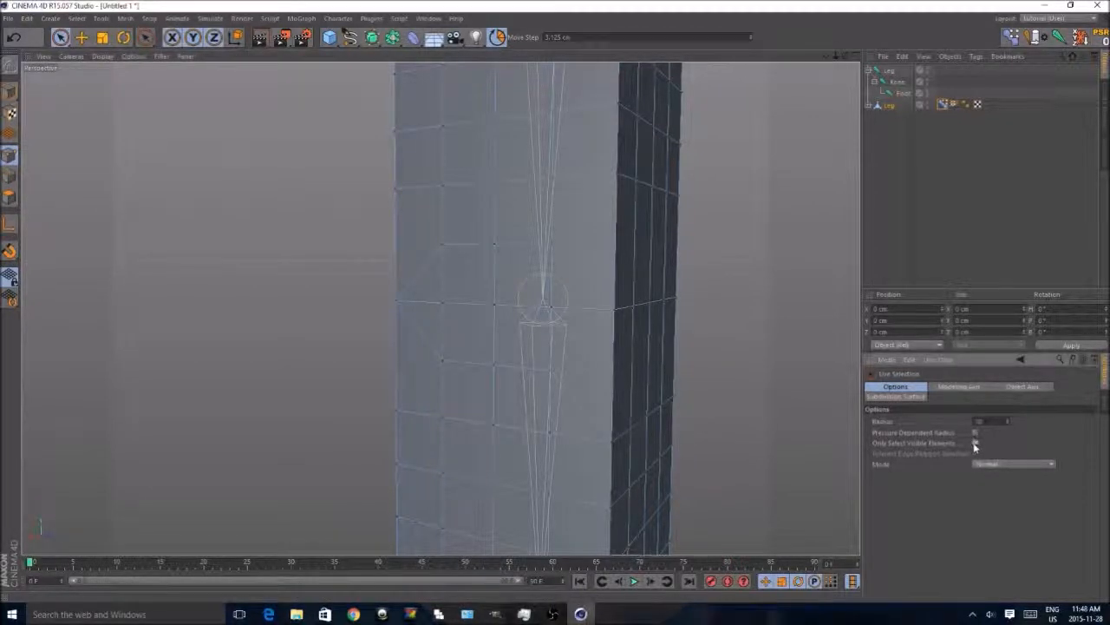
middle_click(249, 257)
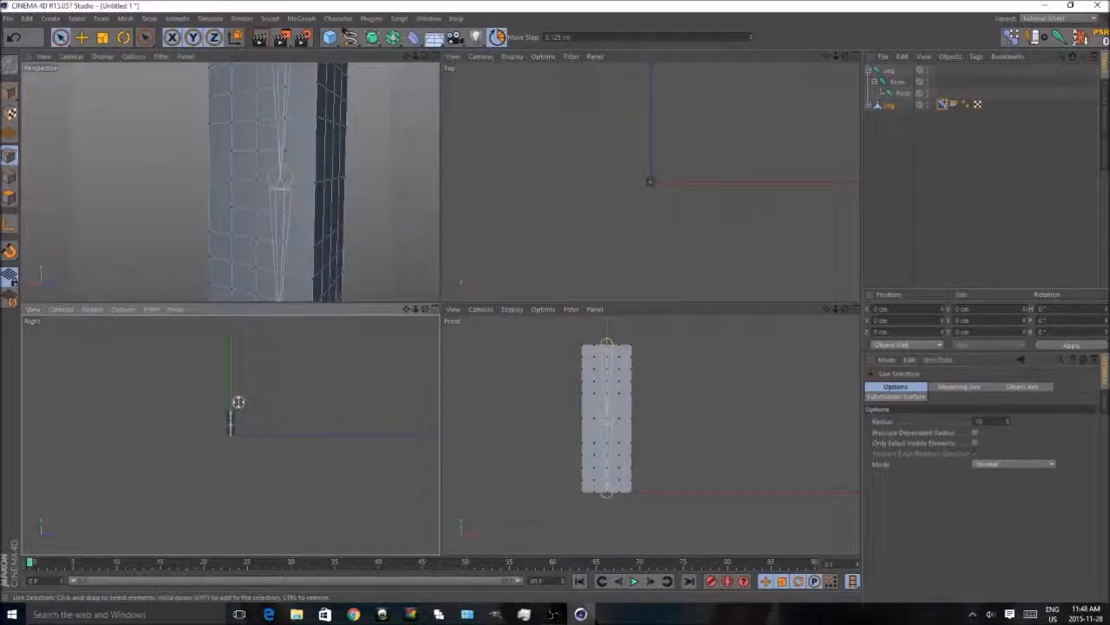
middle_click(235, 407)
scroll(446, 301, "up", 6)
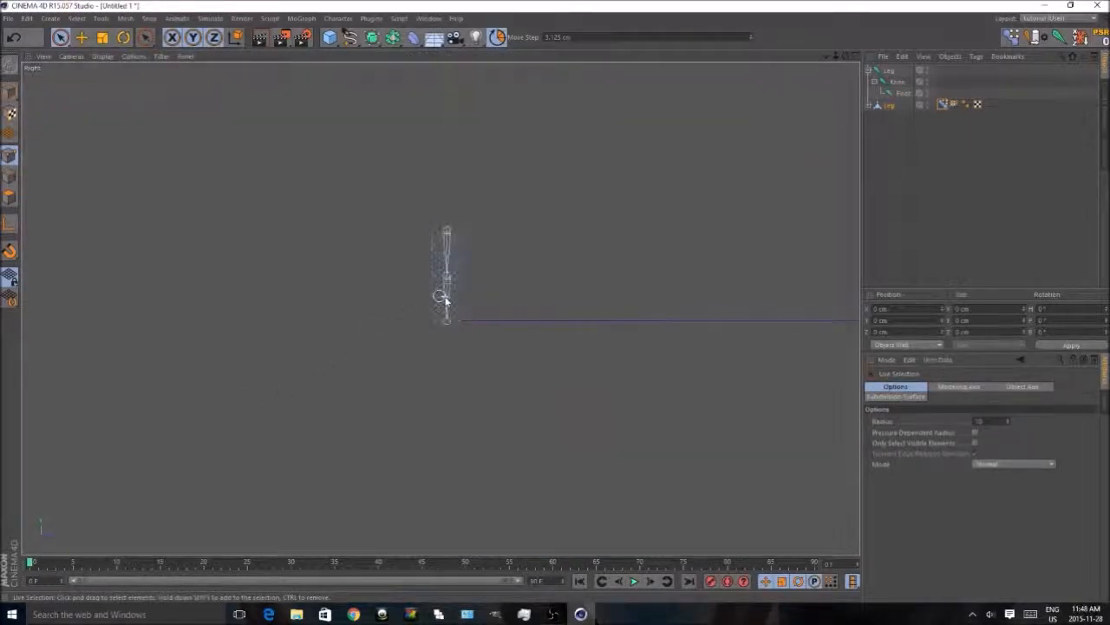
key("n")
key("a")
scroll(443, 230, "up", 5)
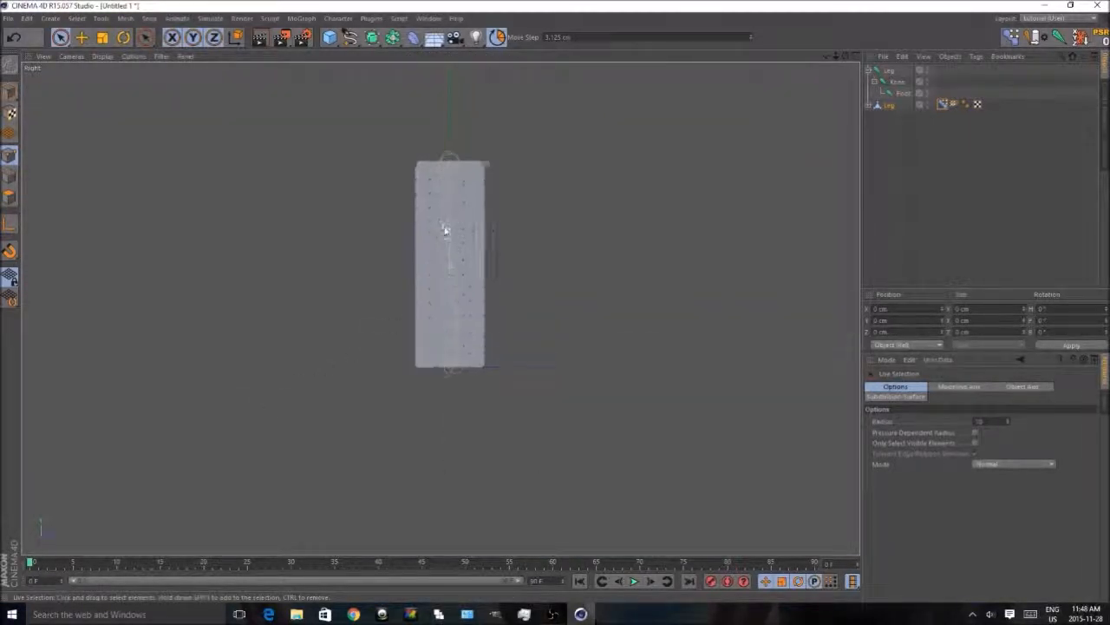
scroll(425, 343, "up", 4)
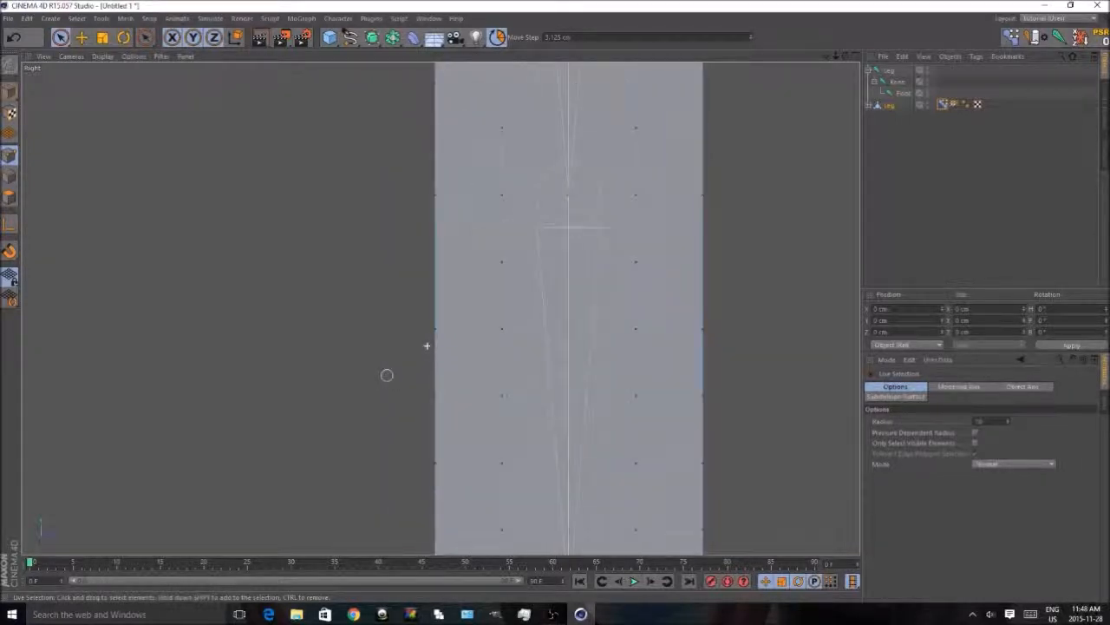
scroll(471, 150, "up", 4)
scroll(475, 155, "up", 1)
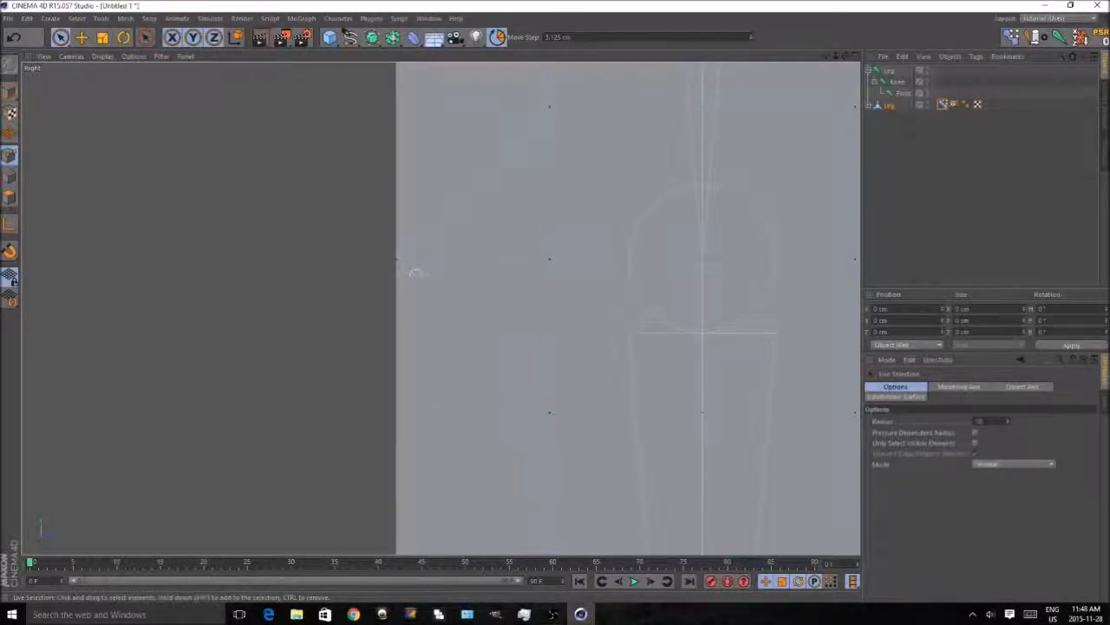
- Move the inner side points front-below and back-above the knee up 3.125 cm, and the front-above and back-below ones down 3.125 cm
left_click(549, 412)
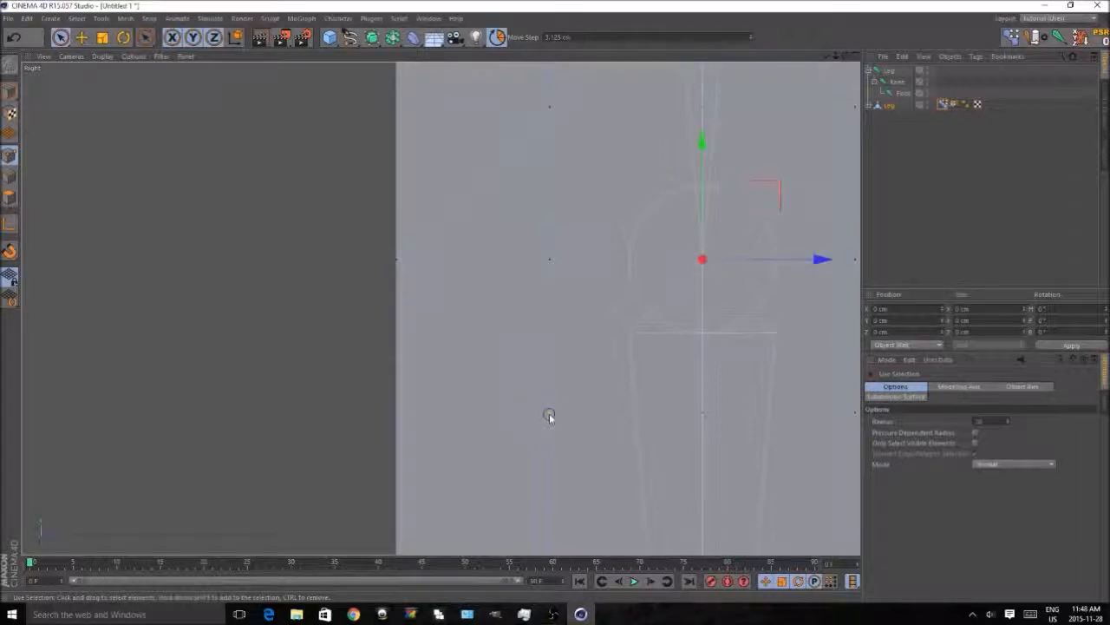
left_click(551, 416)
scroll(237, 381, "down", 2)
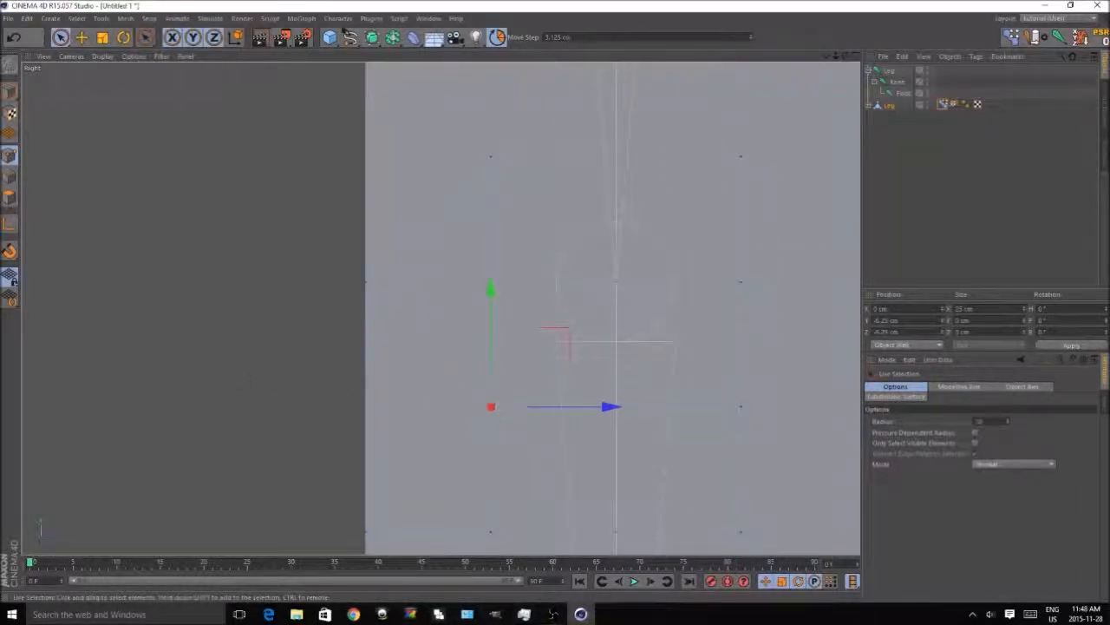
left_click(747, 158, "shift")
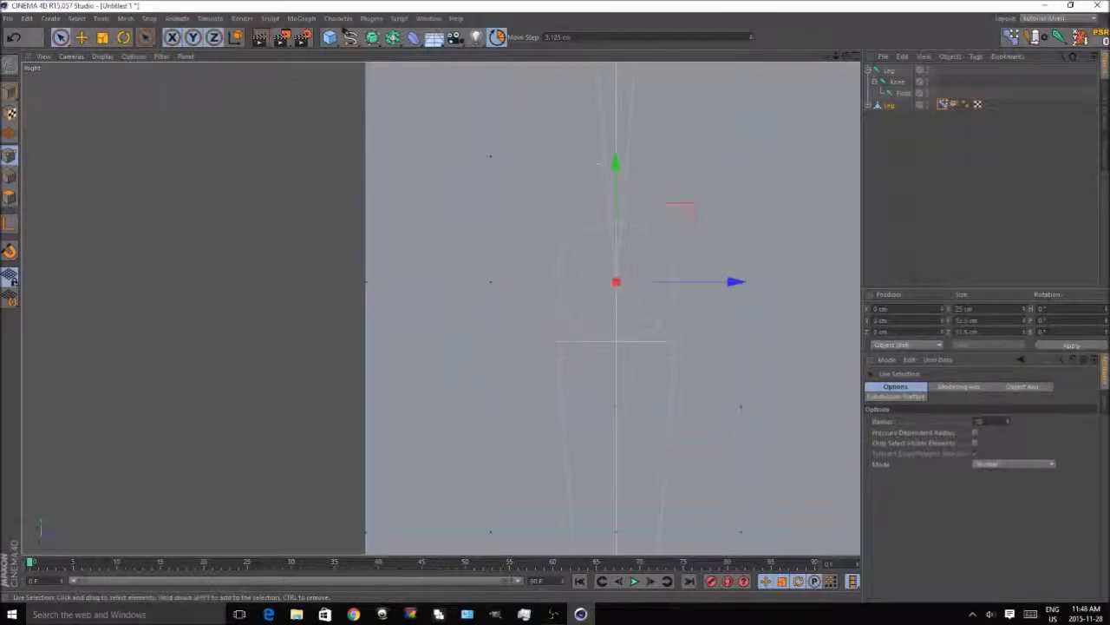
left_click_drag(616, 170, 617, 124)
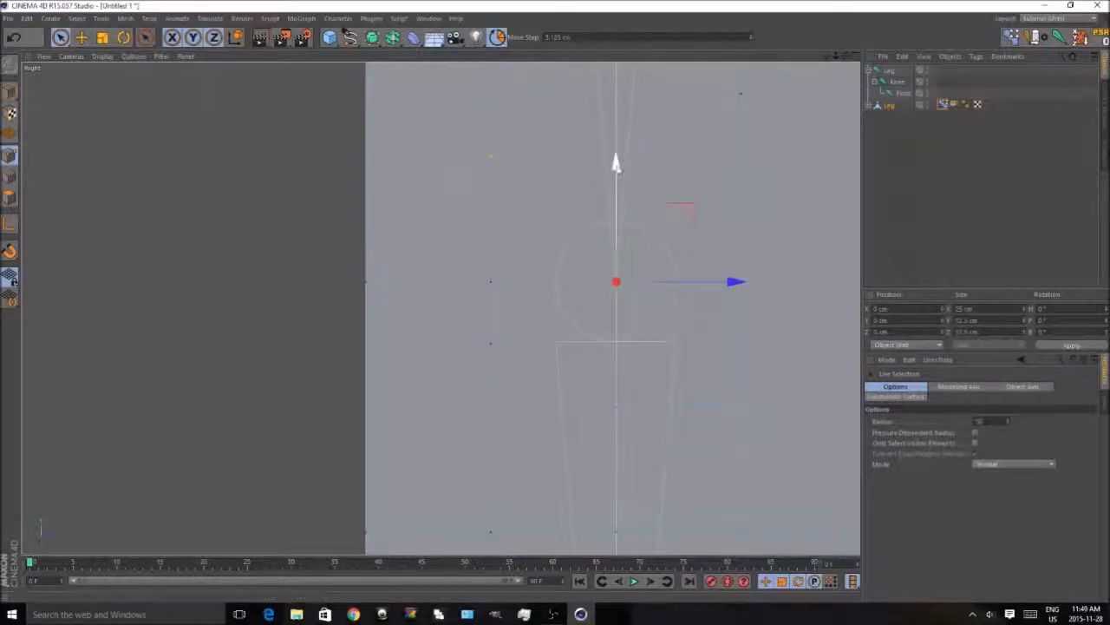
left_click_drag(617, 208, 617, 214)
- Loop-select the horizontal edge loop at the knee in edge mode and scale it along Z to 50 cm
middle_click_drag(727, 283, 582, 305, "alt")
scroll(582, 305, "down", 2)
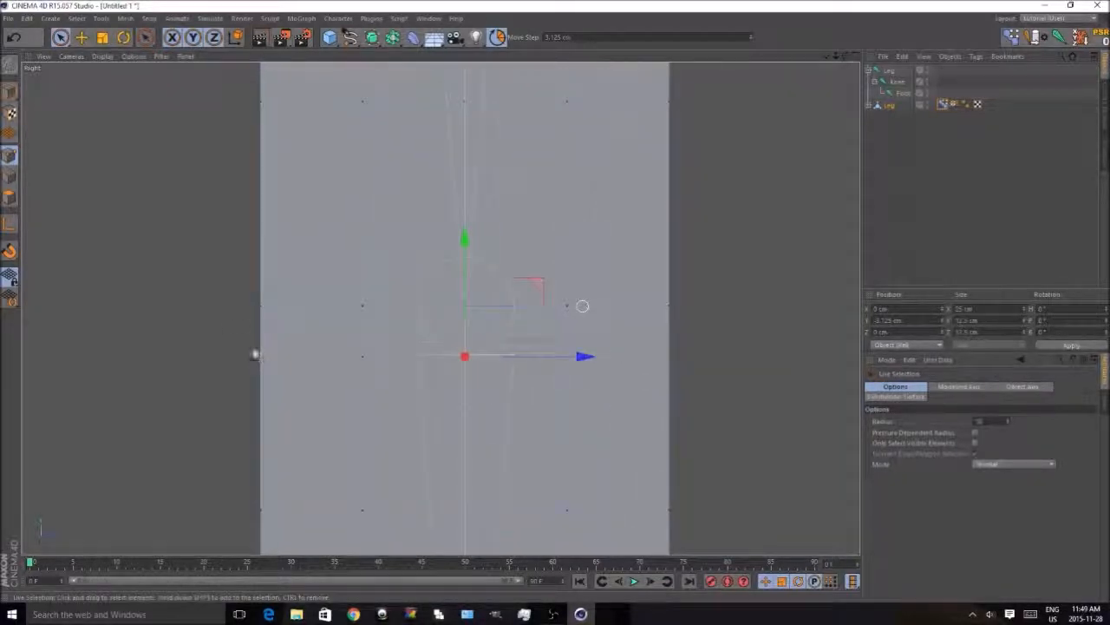
left_click(9, 176)
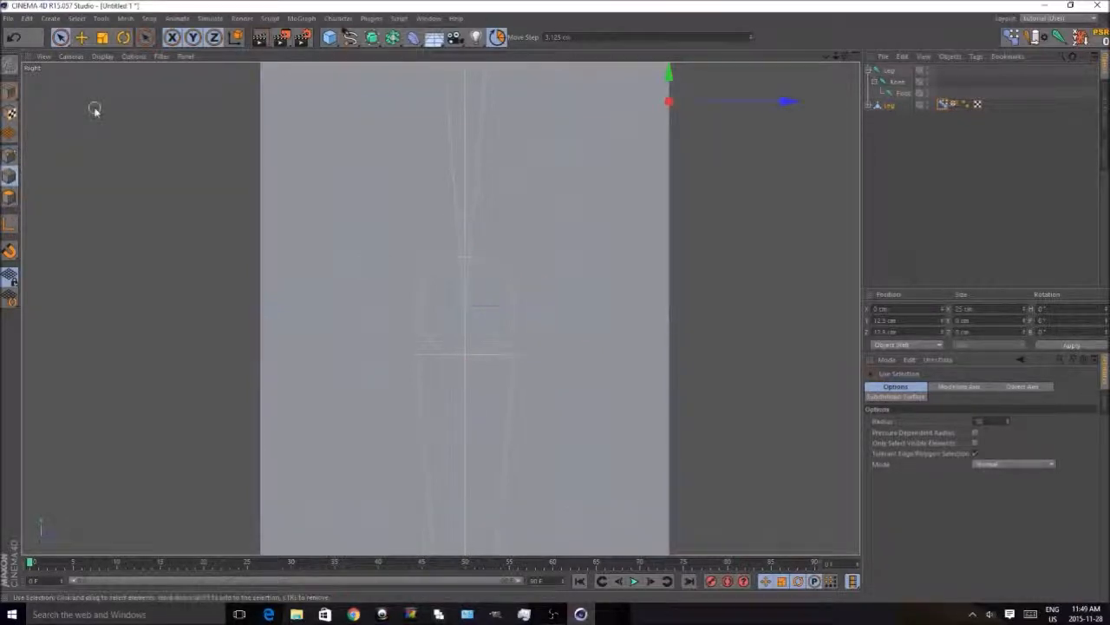
key("u")
key("l")
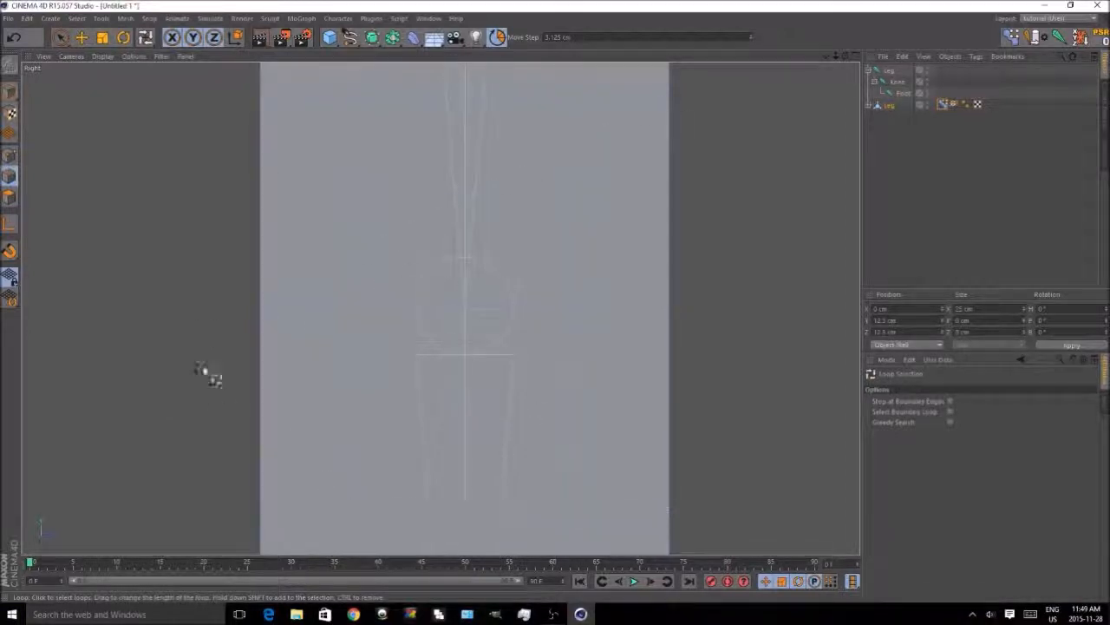
left_click(499, 305)
left_click(102, 37)
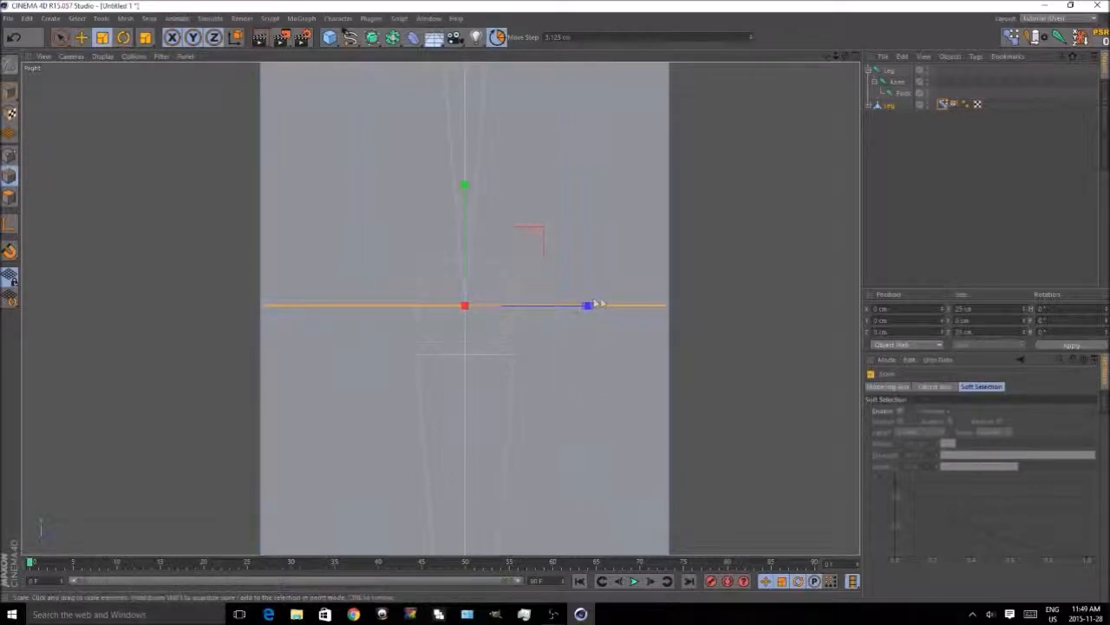
left_click_drag(590, 304, 703, 338)
scroll(702, 339, "down", 3)
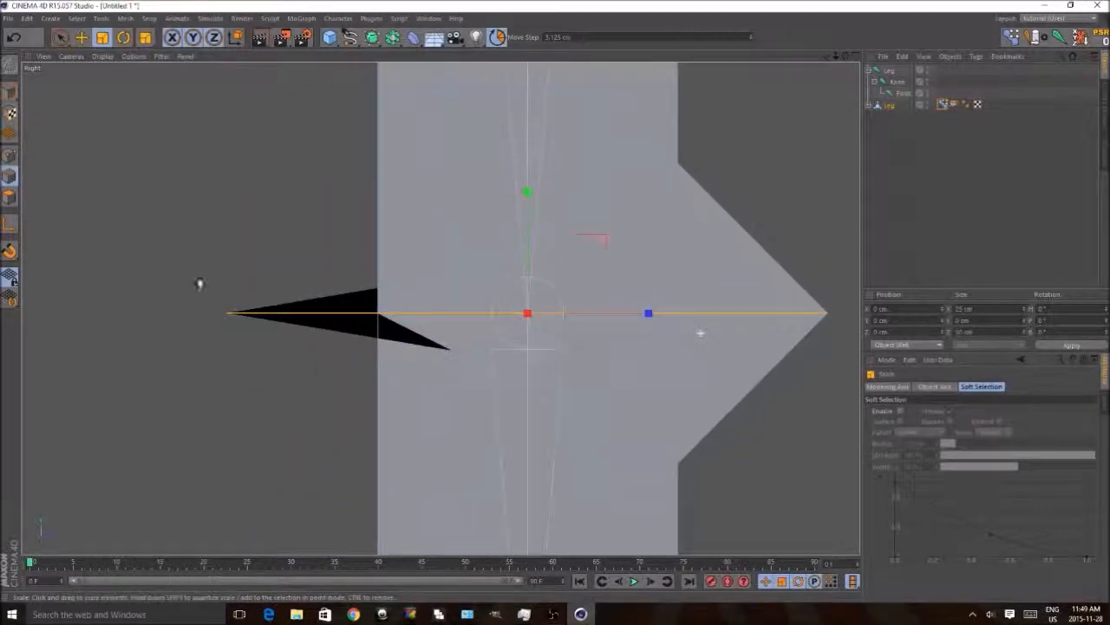
- In the perspective view, rotate the Knee joint's pitch to 90° to inspect the bent knee, and return it to 0°
middle_click(119, 250)
middle_click(119, 251)
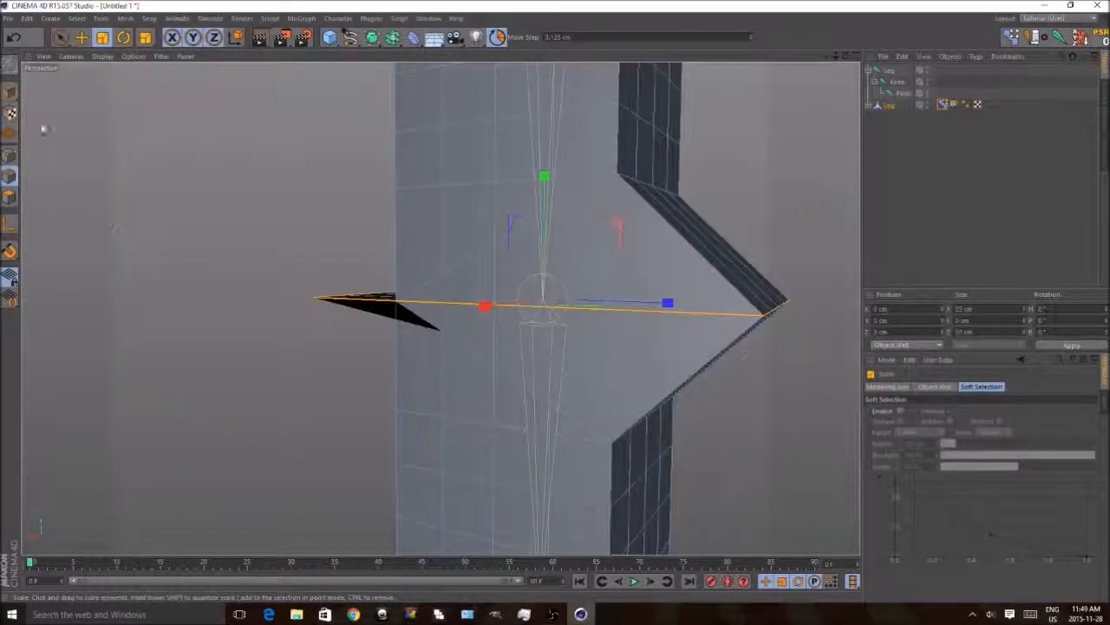
left_click(11, 93)
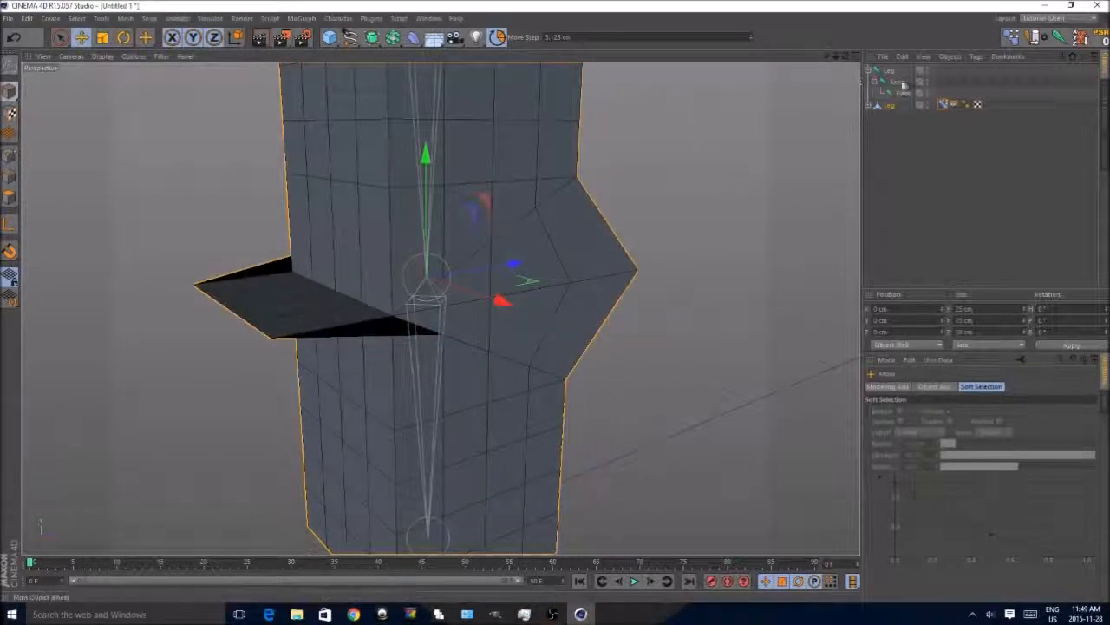
left_click(123, 36)
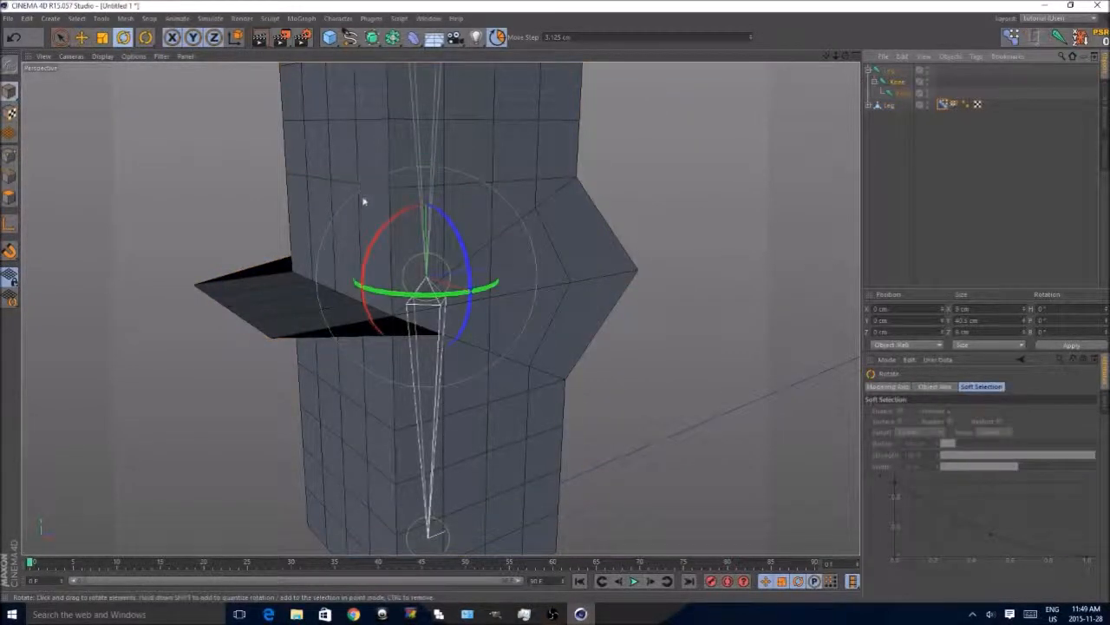
left_click_drag(373, 235, 331, 384)
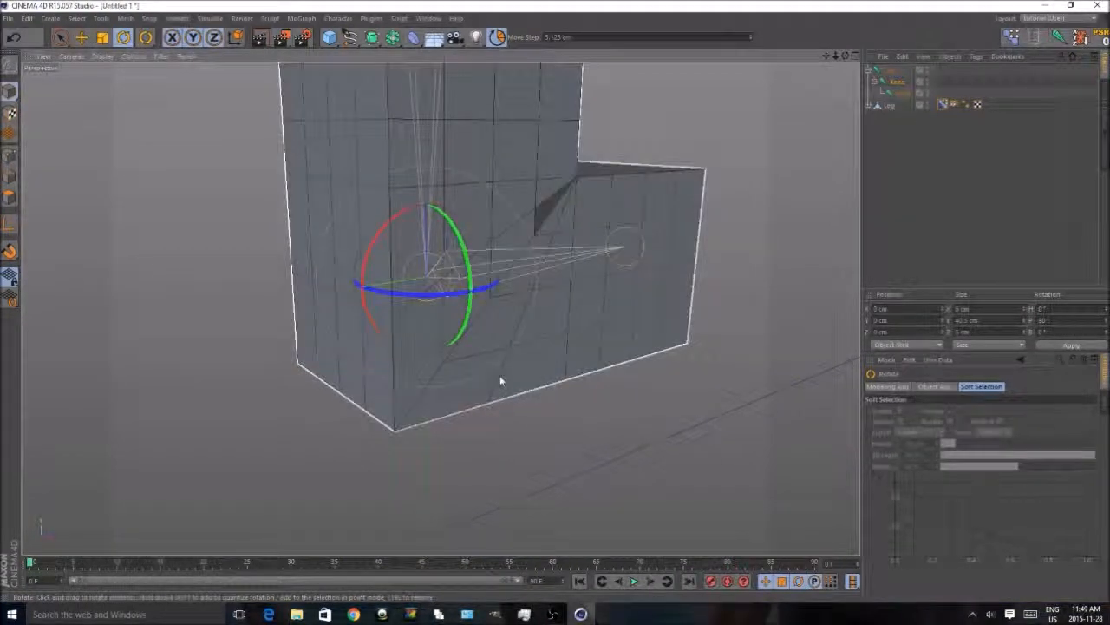
left_click_drag(535, 367, 434, 342, "alt")
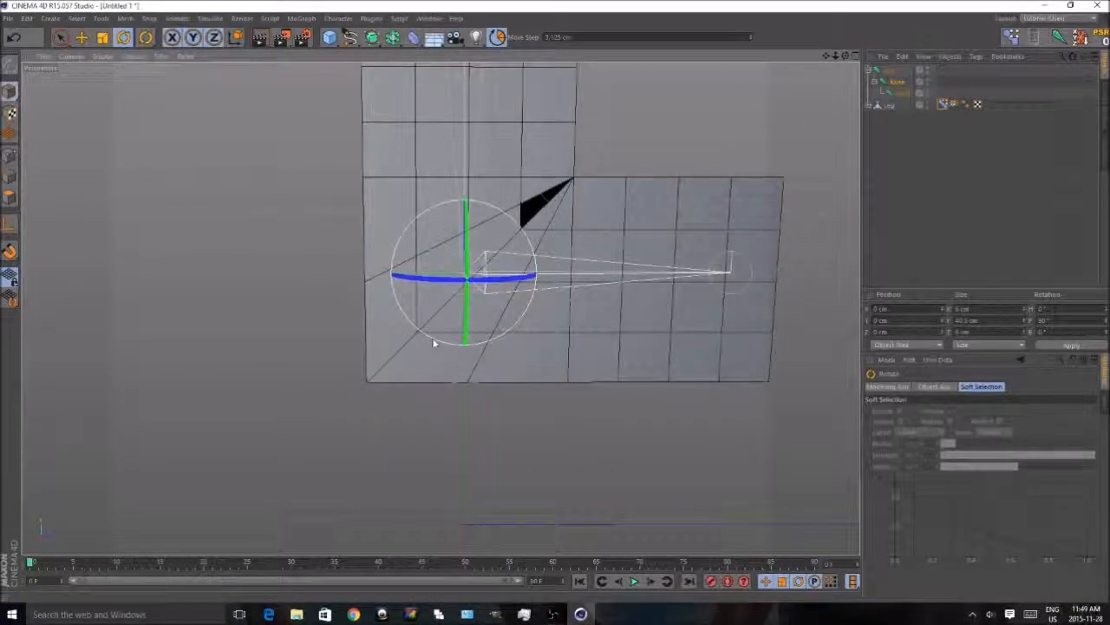
left_click_drag(435, 343, 285, 265, "alt")
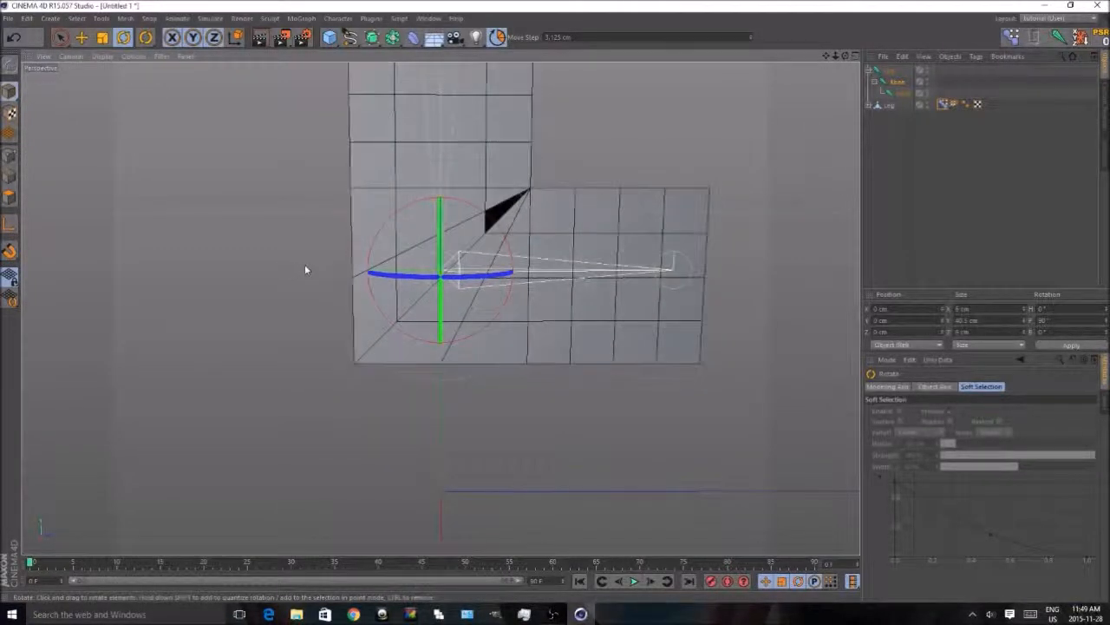
left_click_drag(501, 454, 212, 342, "alt")
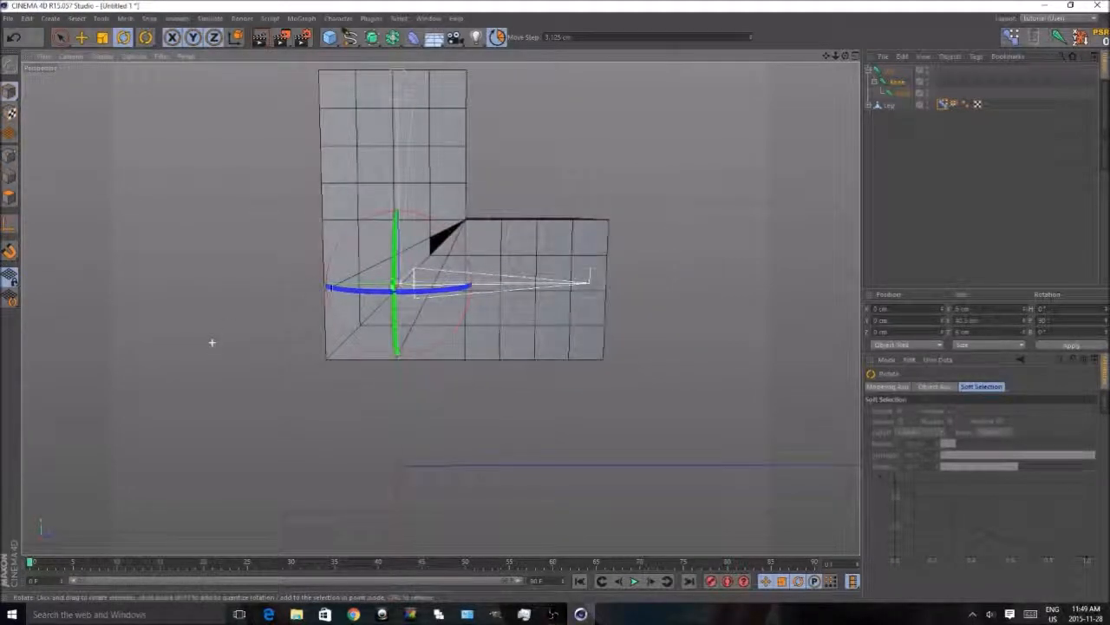
left_click_drag(471, 270, 594, 227)
left_click_drag(590, 285, 459, 481)
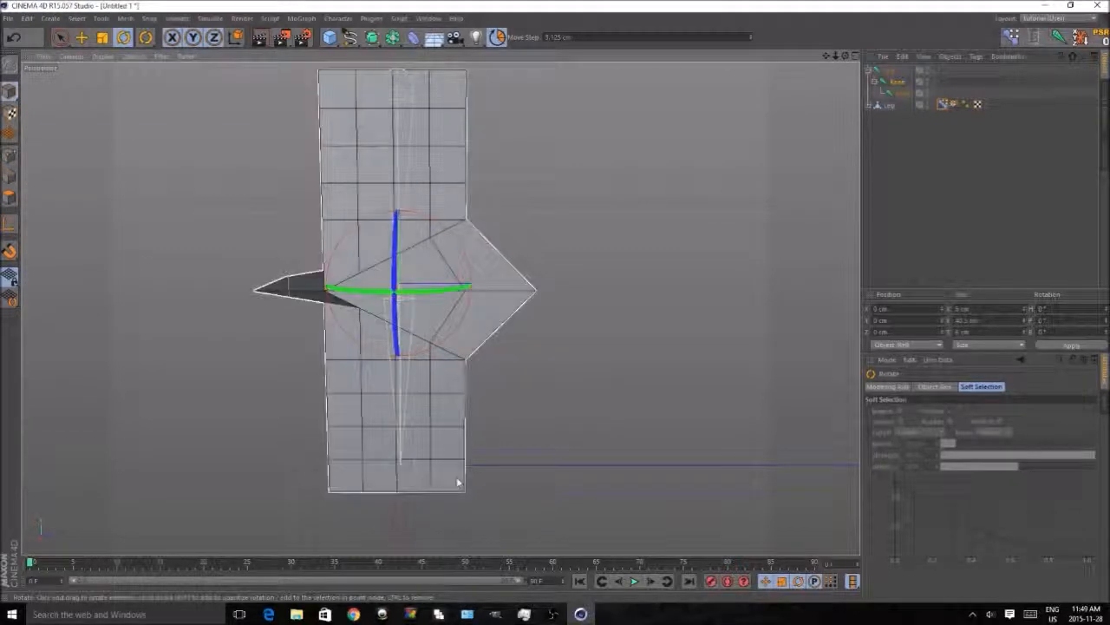
- Set the Rigid Bend pose's strength to 0% in the leg's Pose Morph tag
left_click(943, 104)
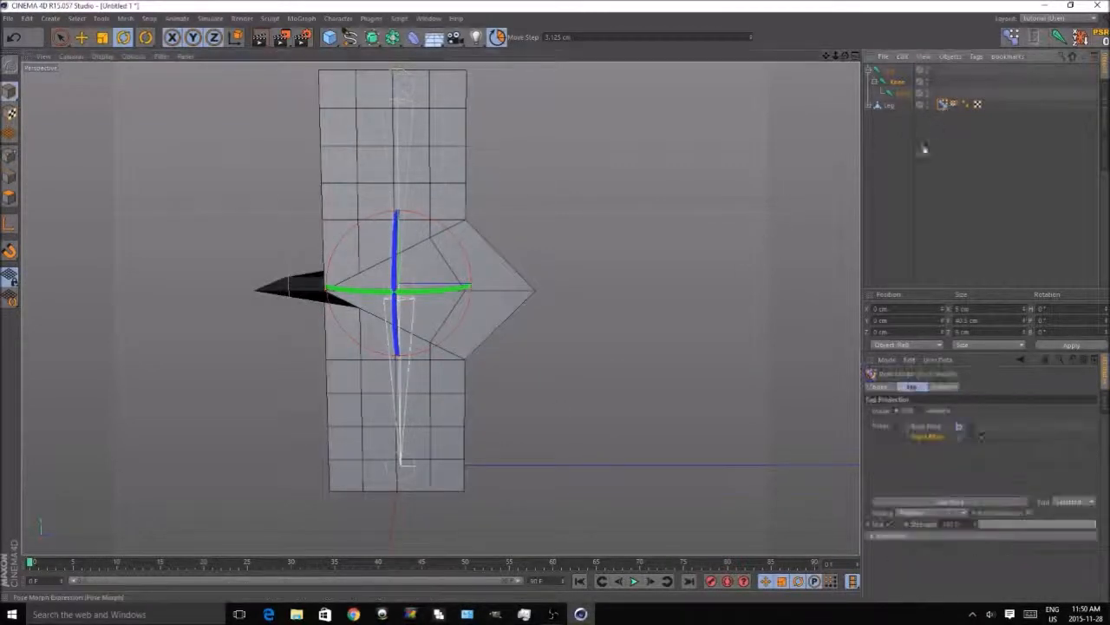
left_click_drag(1088, 524, 994, 504)
left_click_drag(1100, 508, 881, 564)
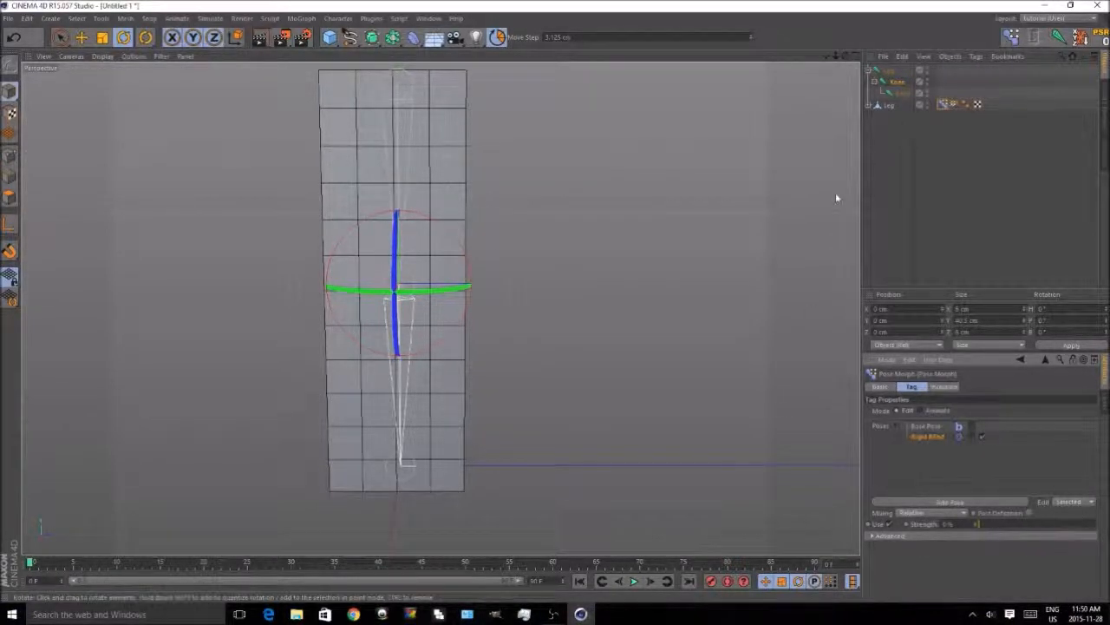
- Add an XPresso tag to the Knee joint and place the Knee joint and the leg's Pose Morph tag in it as nodes
right_click(899, 85)
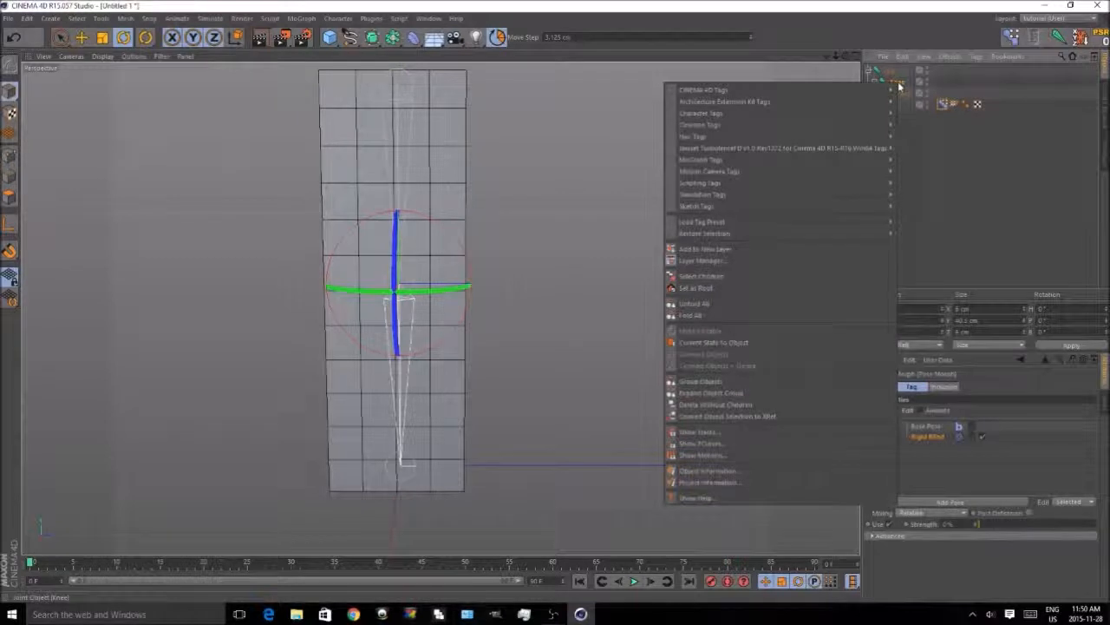
mouse_move(885, 90)
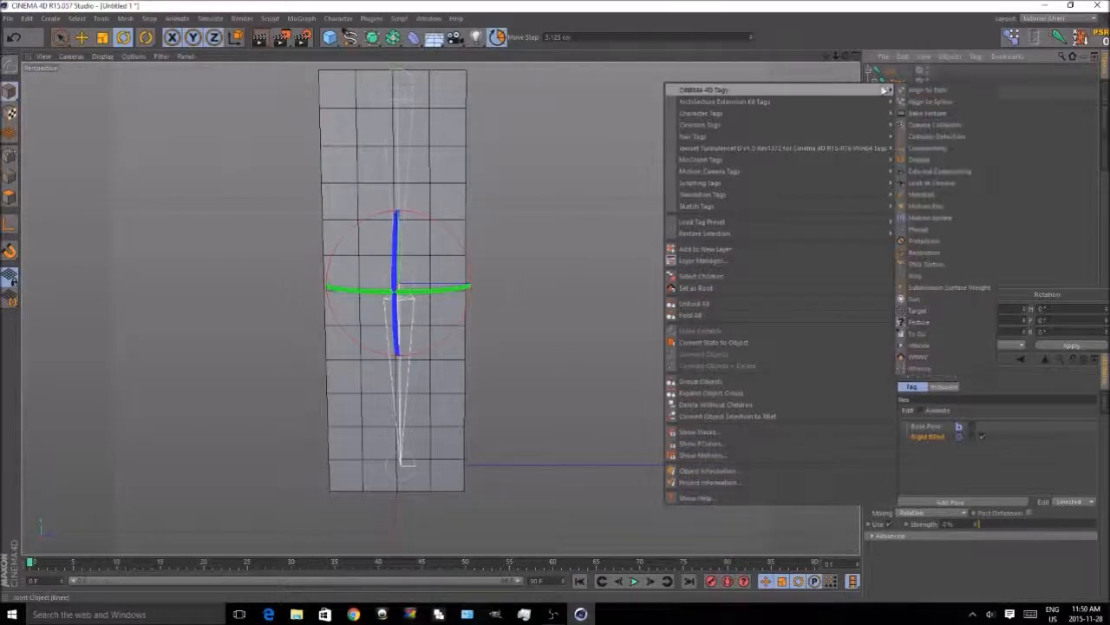
left_click(918, 367)
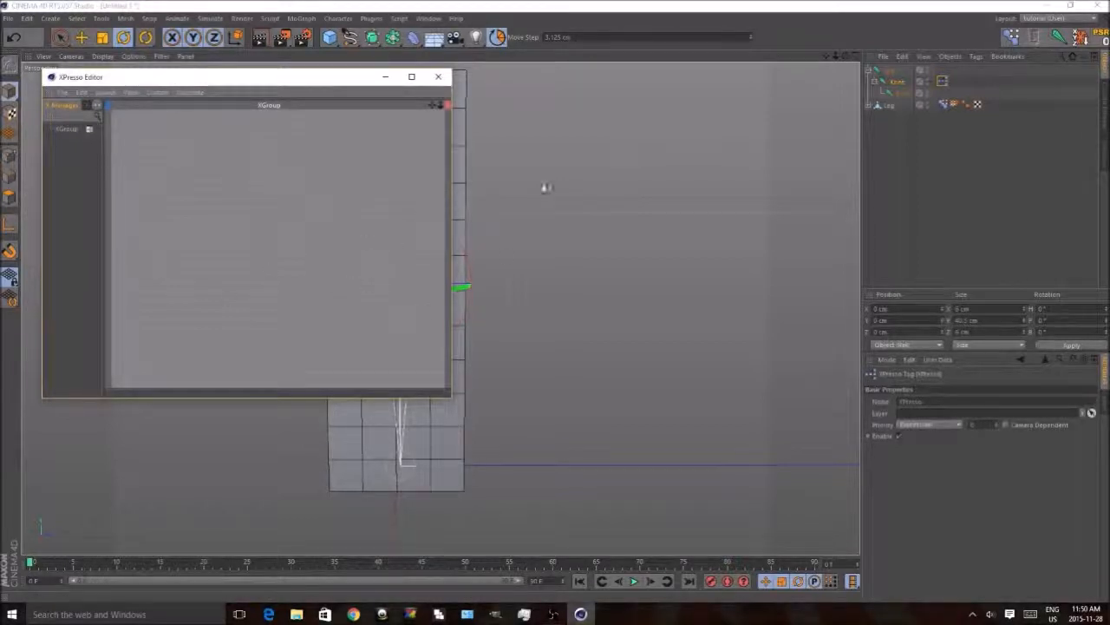
left_click_drag(902, 89, 854, 91)
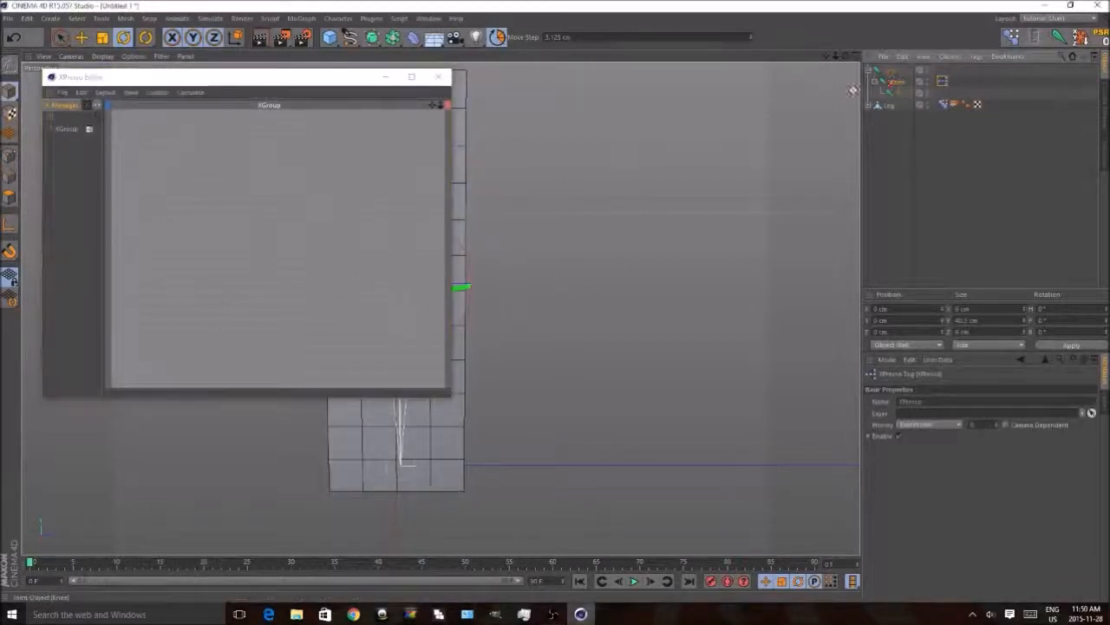
left_click_drag(942, 104, 352, 214)
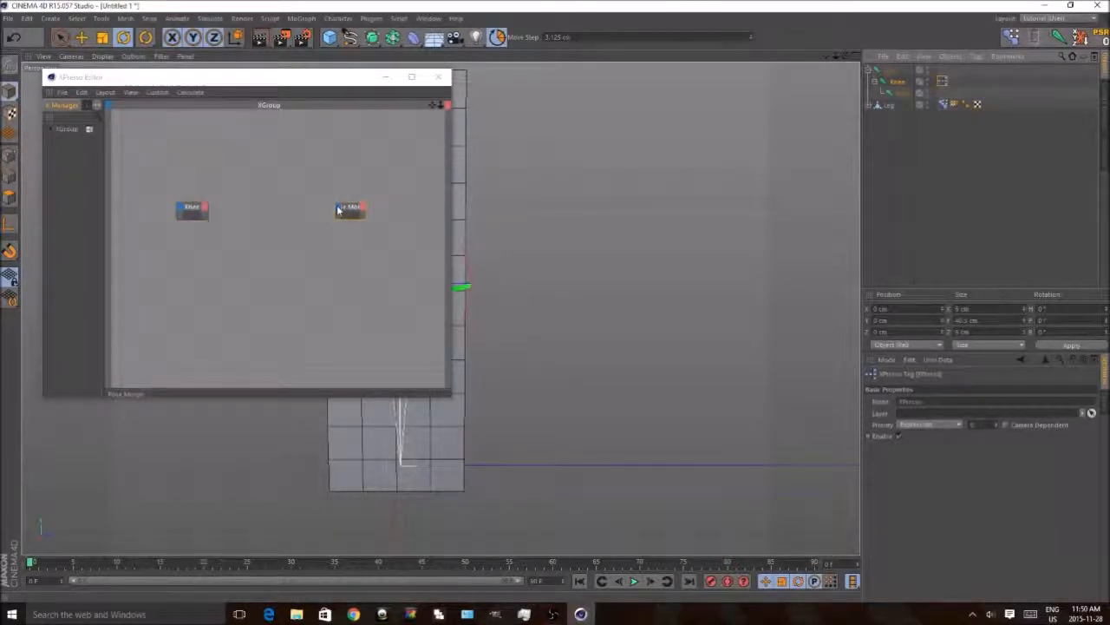
- Add a Rigid Bend Strength input port to the Pose Morph node in the XPresso graph
left_click(355, 201)
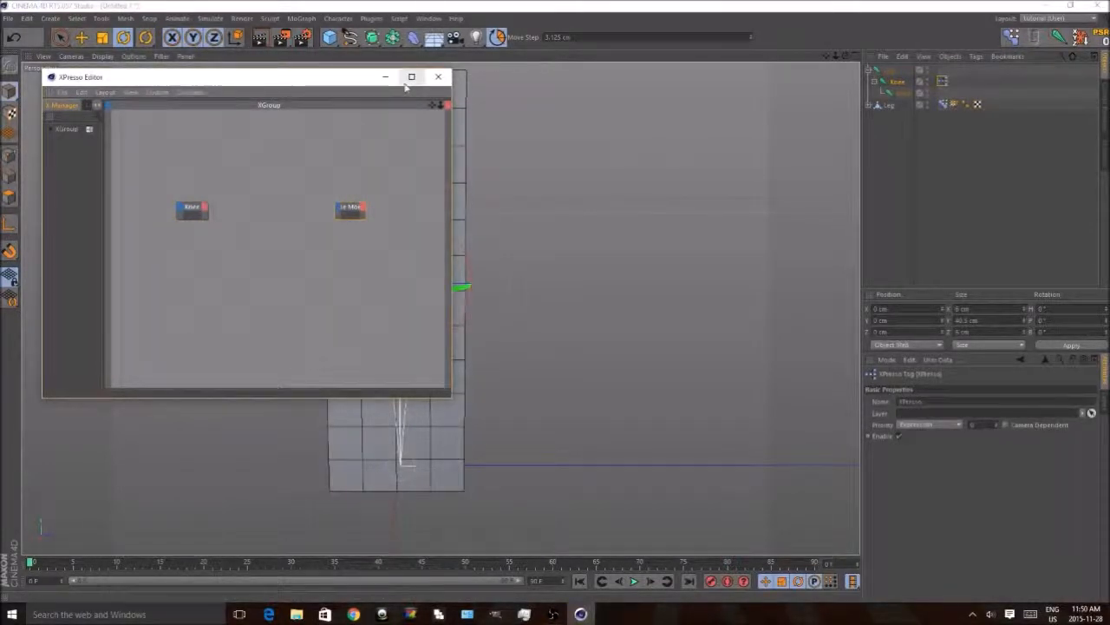
scroll(310, 189, "up", 2)
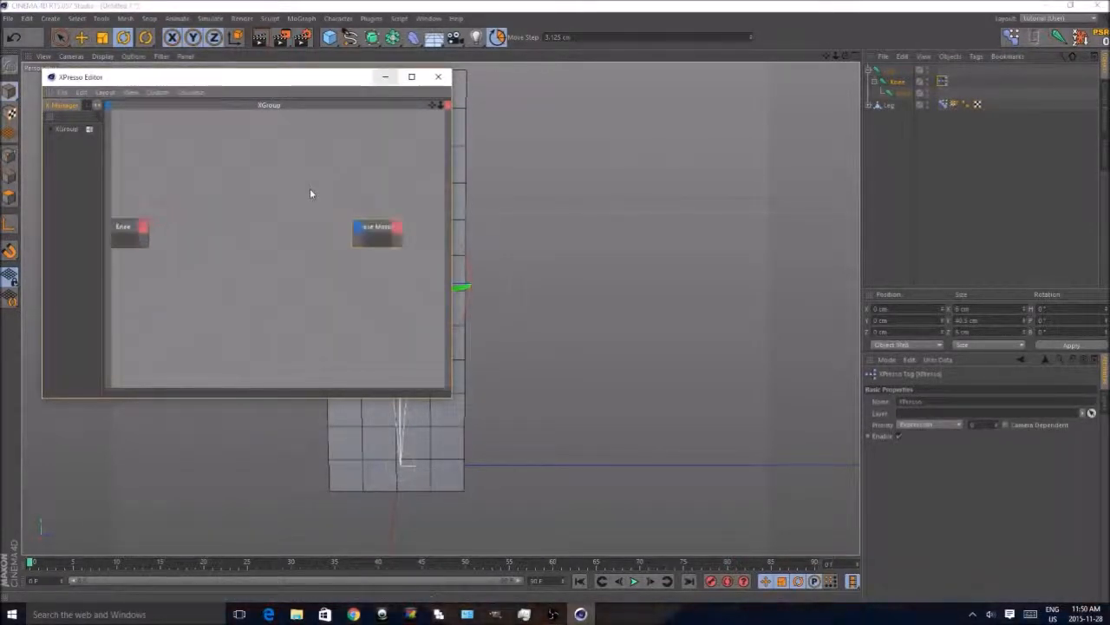
left_click(351, 223)
mouse_move(367, 274)
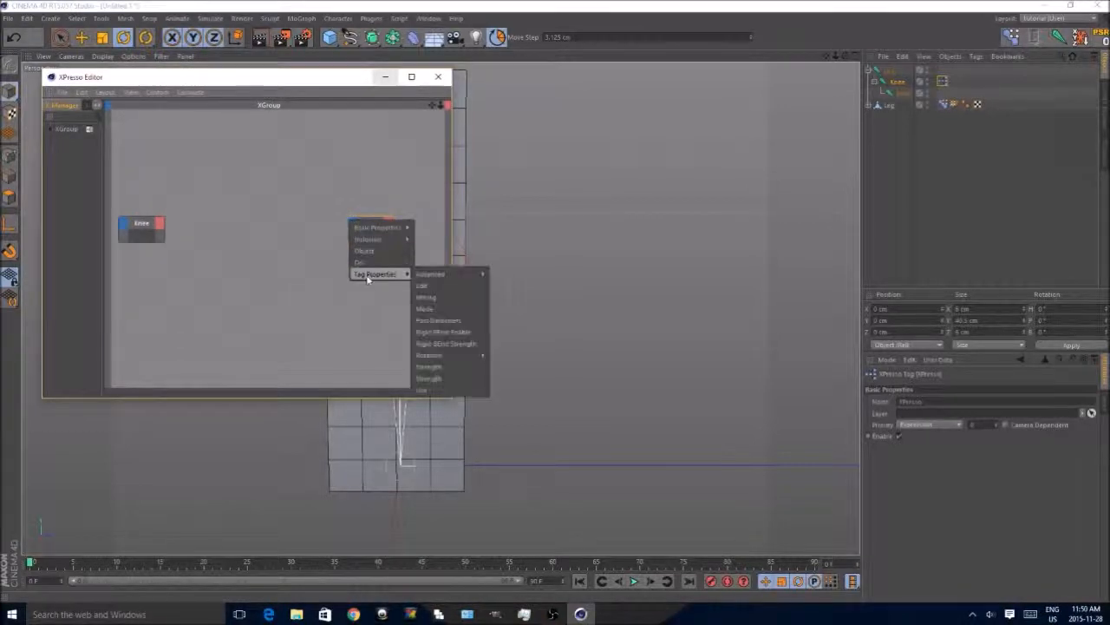
left_click(463, 340)
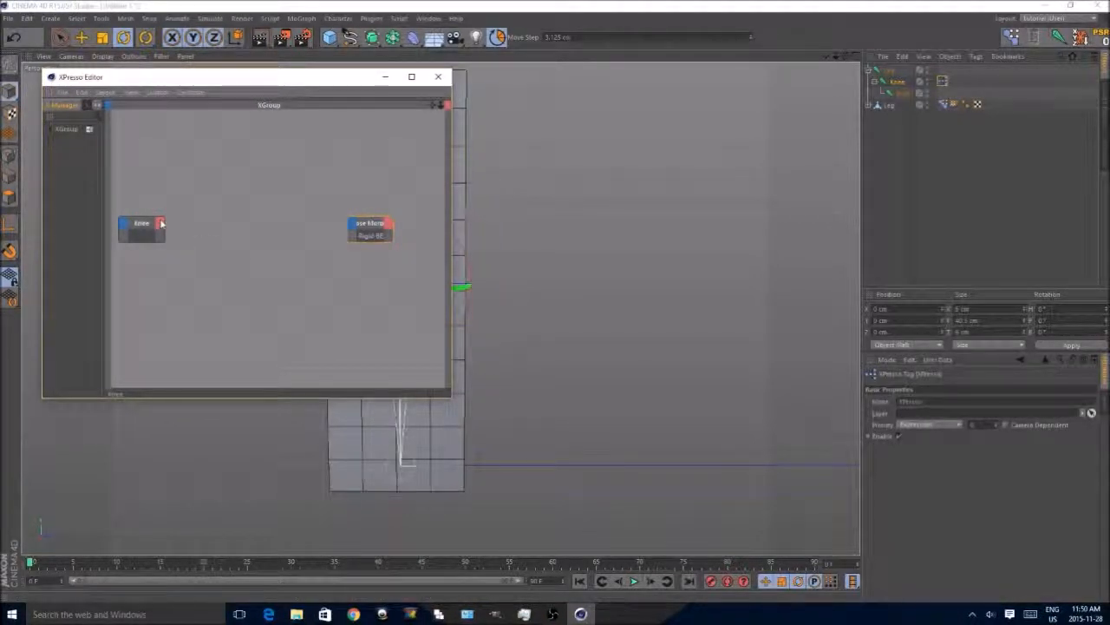
- Add a Rotation . P output port to the Knee node
left_click(161, 223)
mouse_move(191, 237)
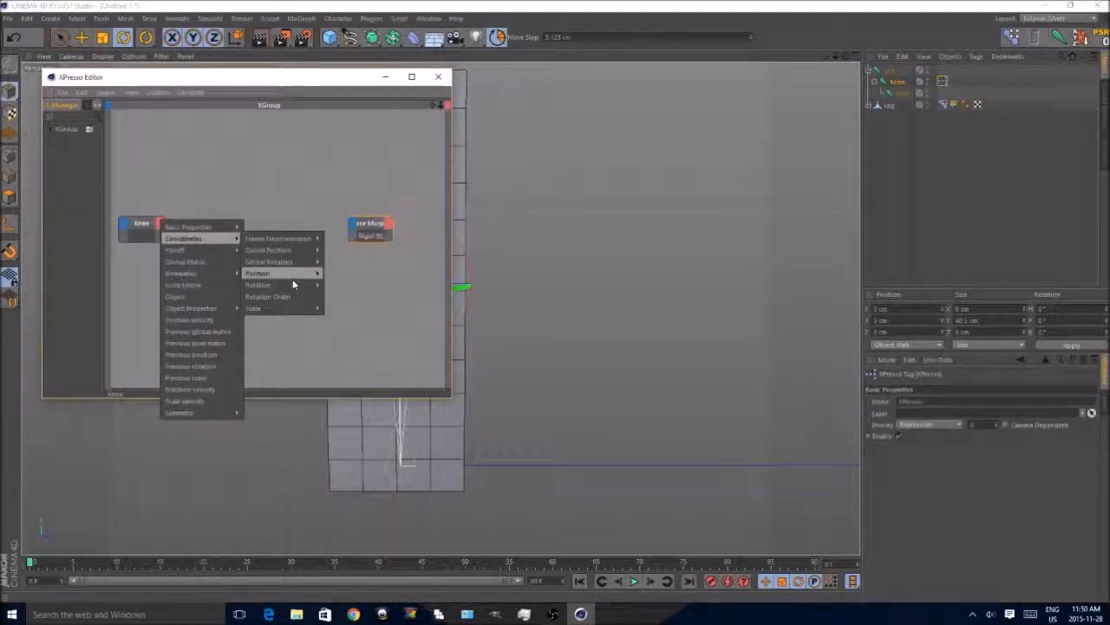
mouse_move(295, 284)
left_click(353, 310)
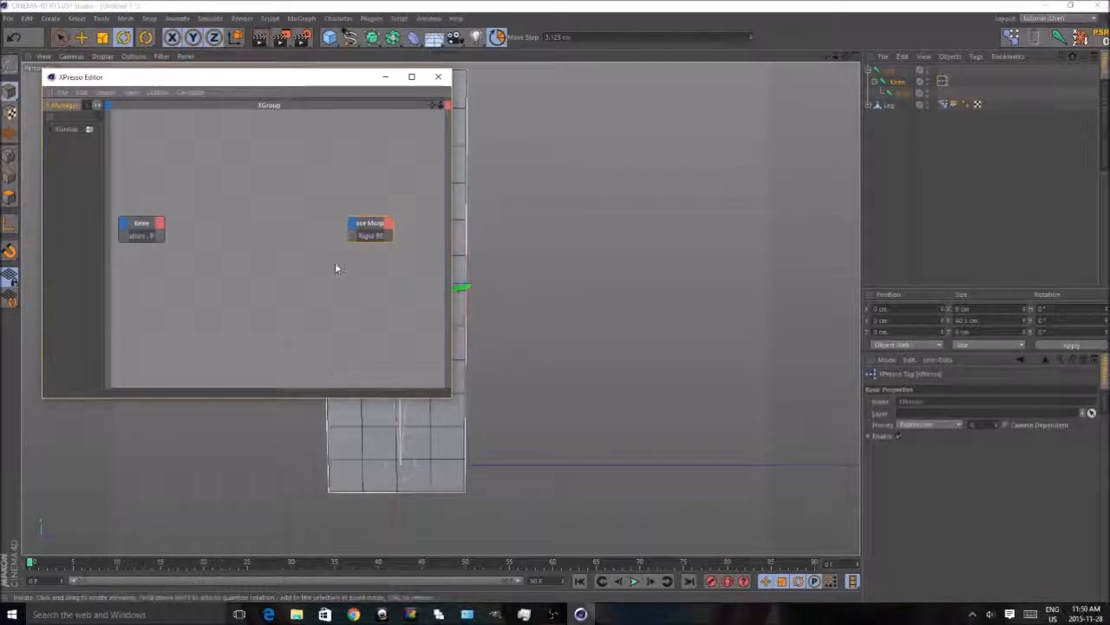
scroll(340, 262, "up", 2)
scroll(429, 300, "down", 2)
scroll(222, 280, "up", 1)
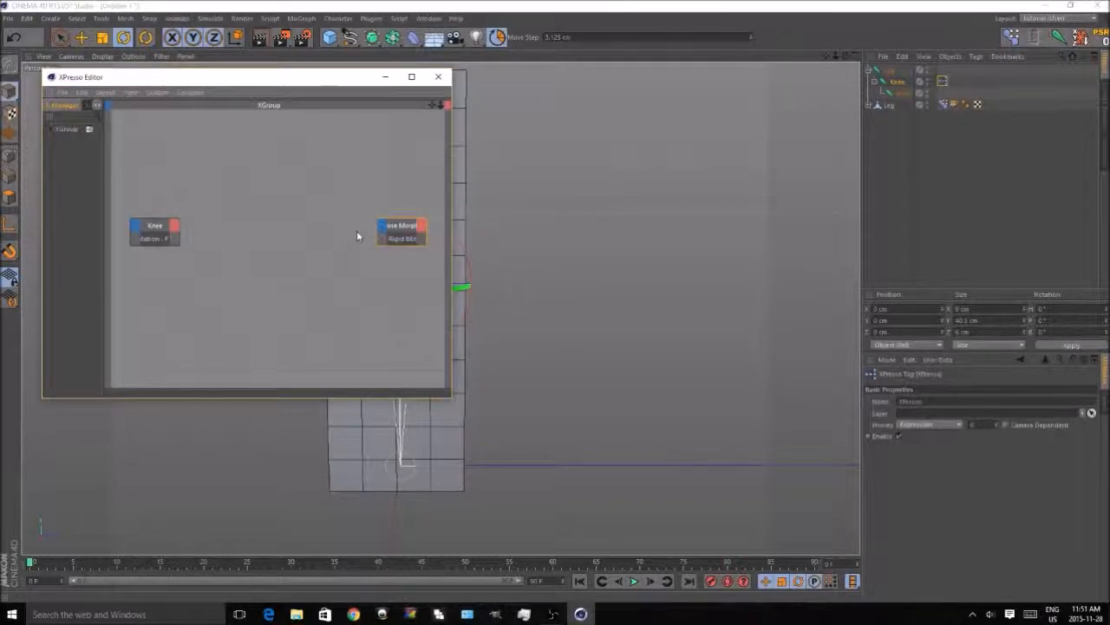
- Create a Range Mapper node and place it between the Knee and Pose Morph nodes
right_click(243, 220)
mouse_move(269, 223)
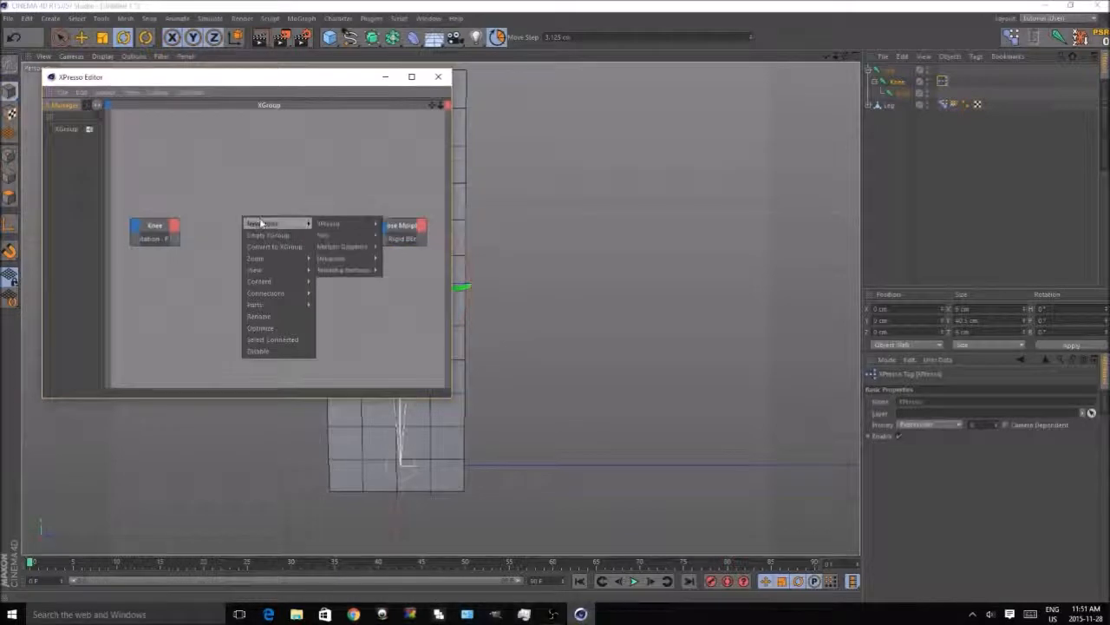
mouse_move(334, 224)
mouse_move(399, 258)
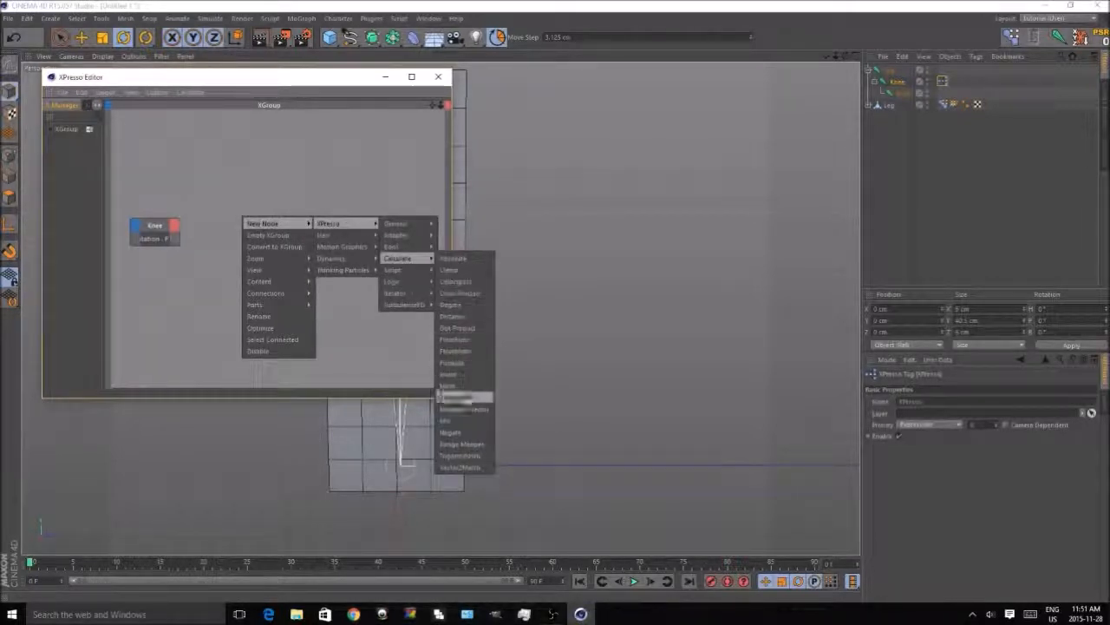
left_click(453, 442)
left_click_drag(241, 212, 272, 231)
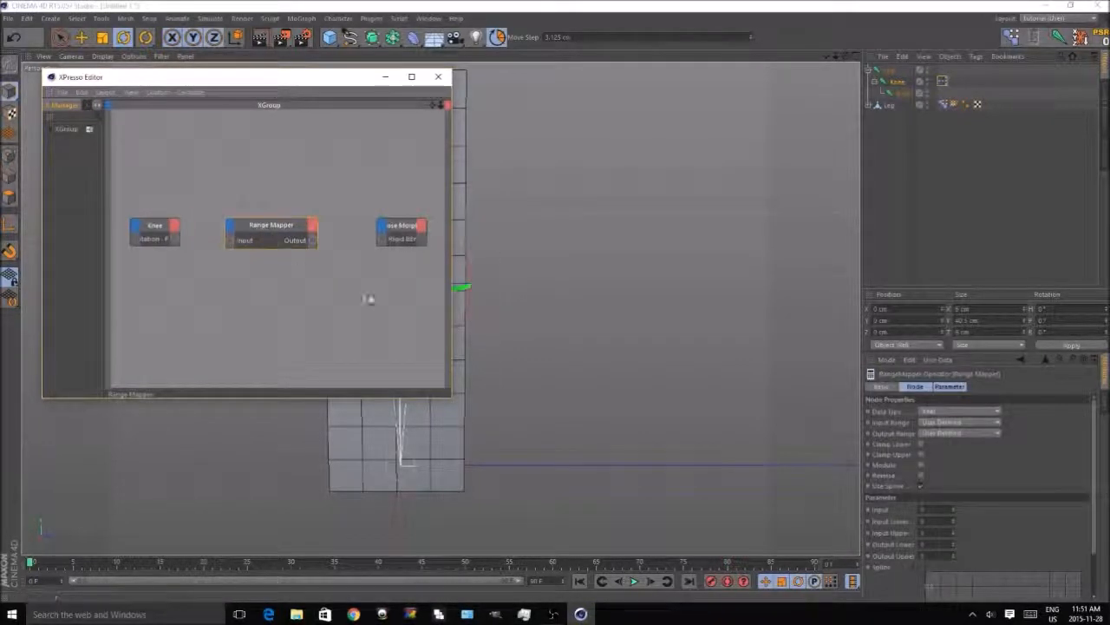
- Set the Range Mapper's input range to Degree, output range to Percent, and Input Upper to 90°
left_click(929, 424)
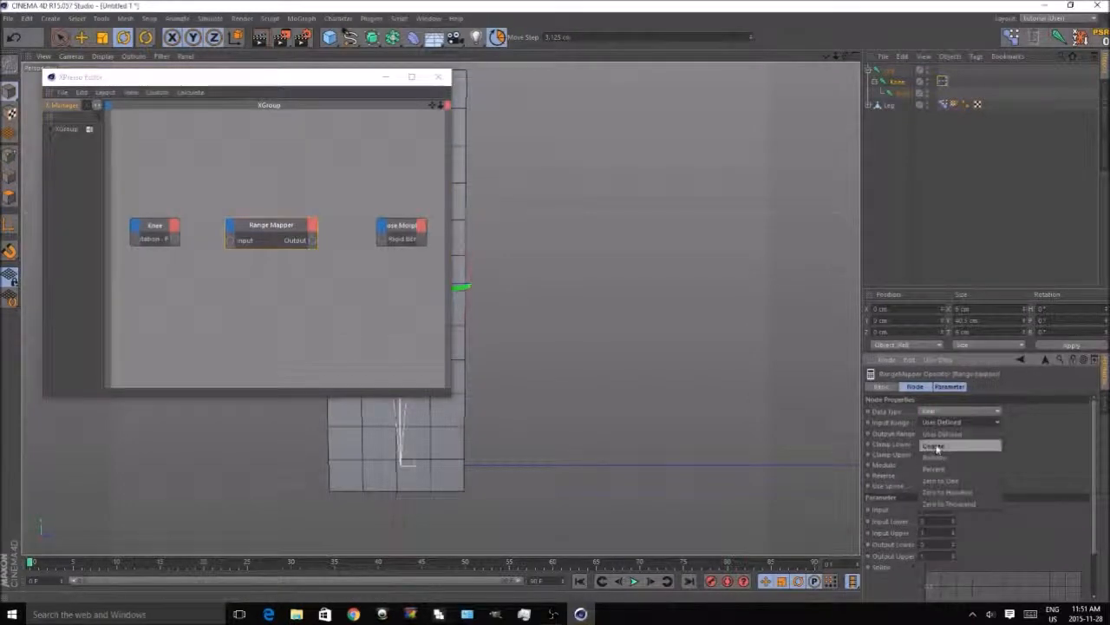
left_click(937, 447)
left_click(937, 436)
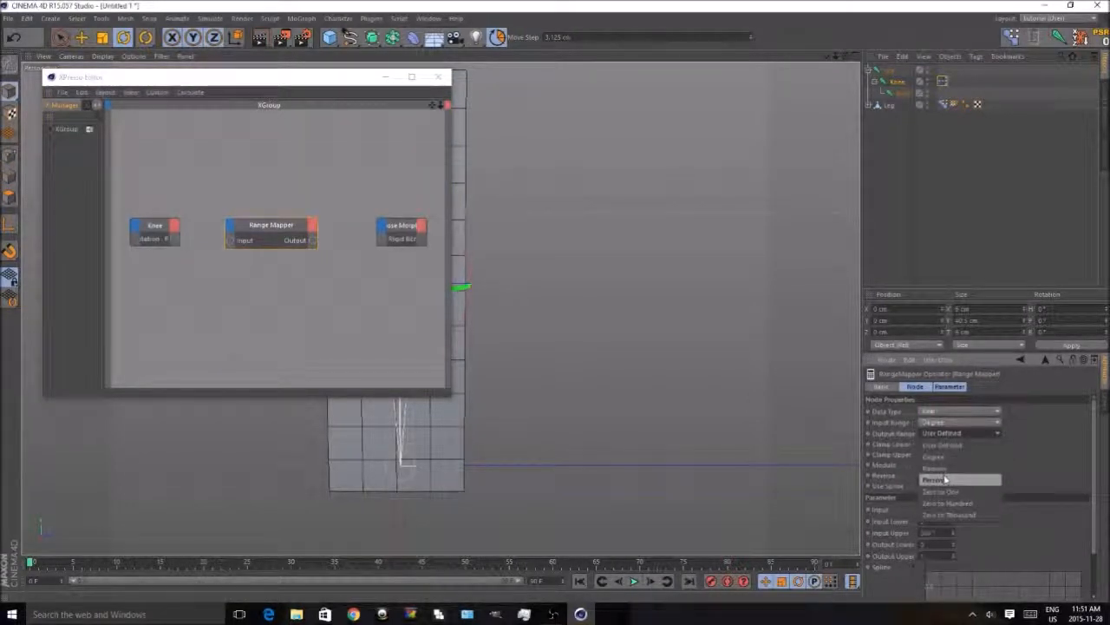
left_click(946, 480)
double_click(928, 533)
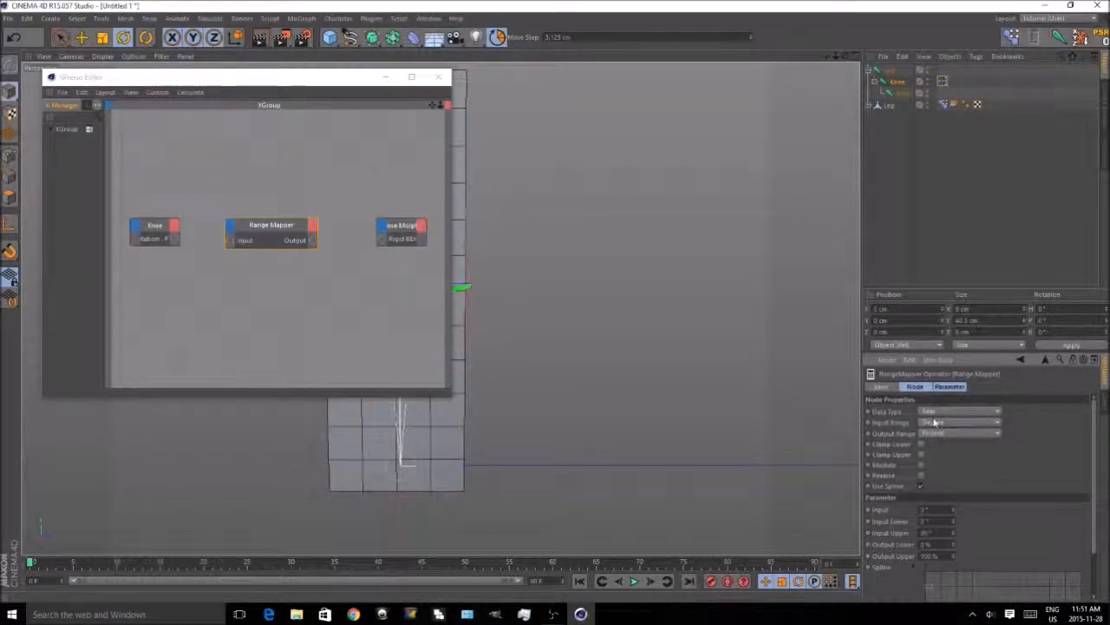
left_click_drag(935, 533, 847, 533)
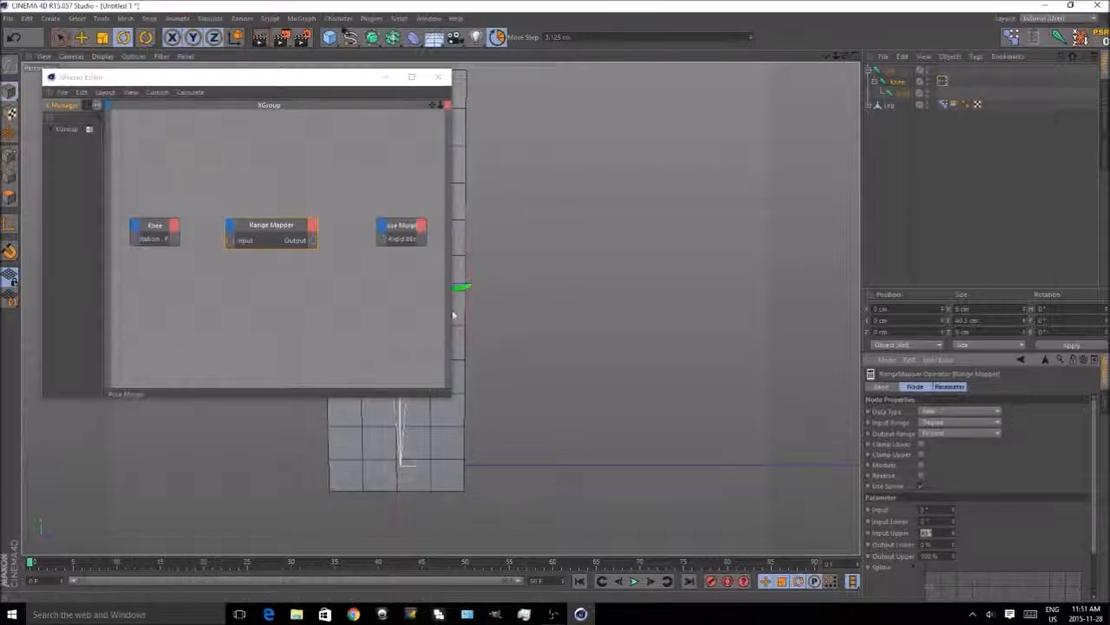
key("Tab")
key("Tab")
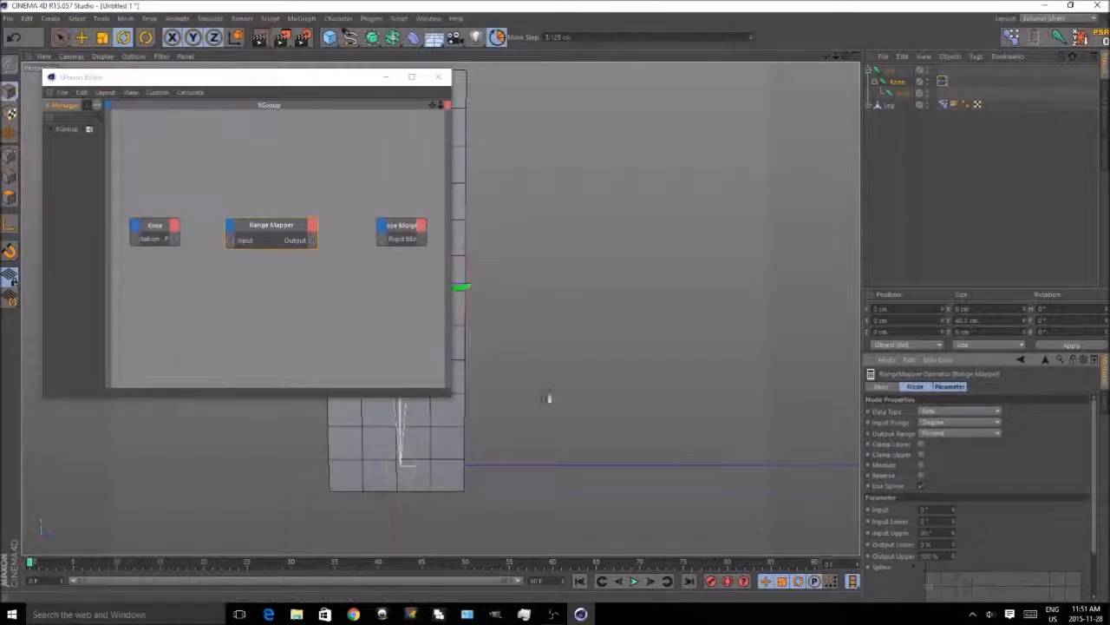
- Wire the Knee's pitch rotation into the Range Mapper and its output into the Rigid Bend strength, and minimize the XPresso Editor
left_click_drag(382, 239, 308, 248)
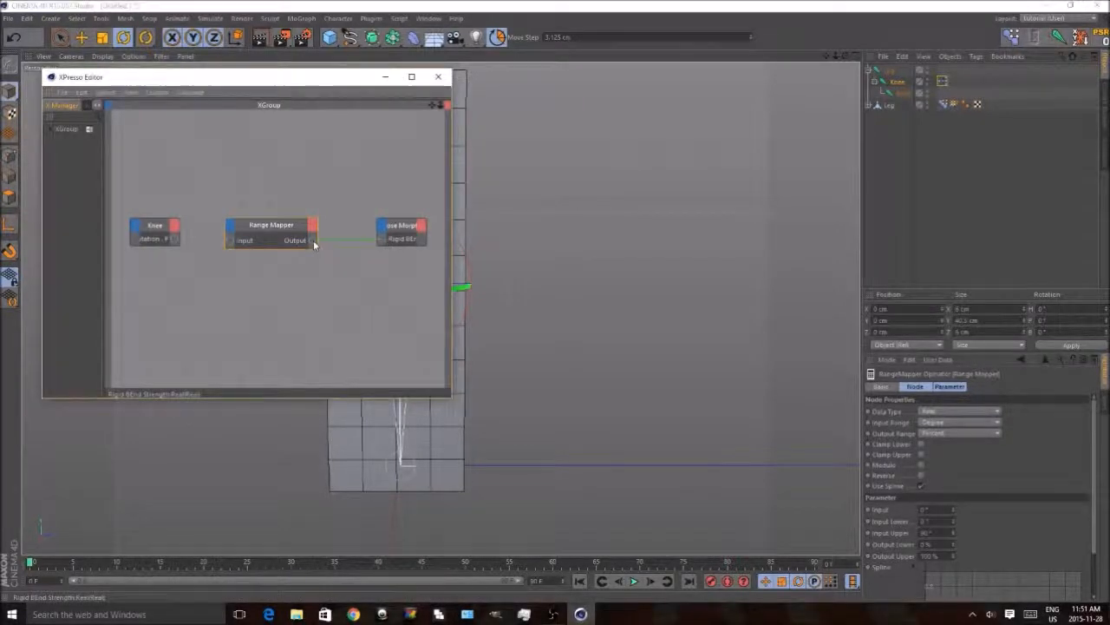
left_click_drag(239, 240, 174, 238)
left_click(385, 76)
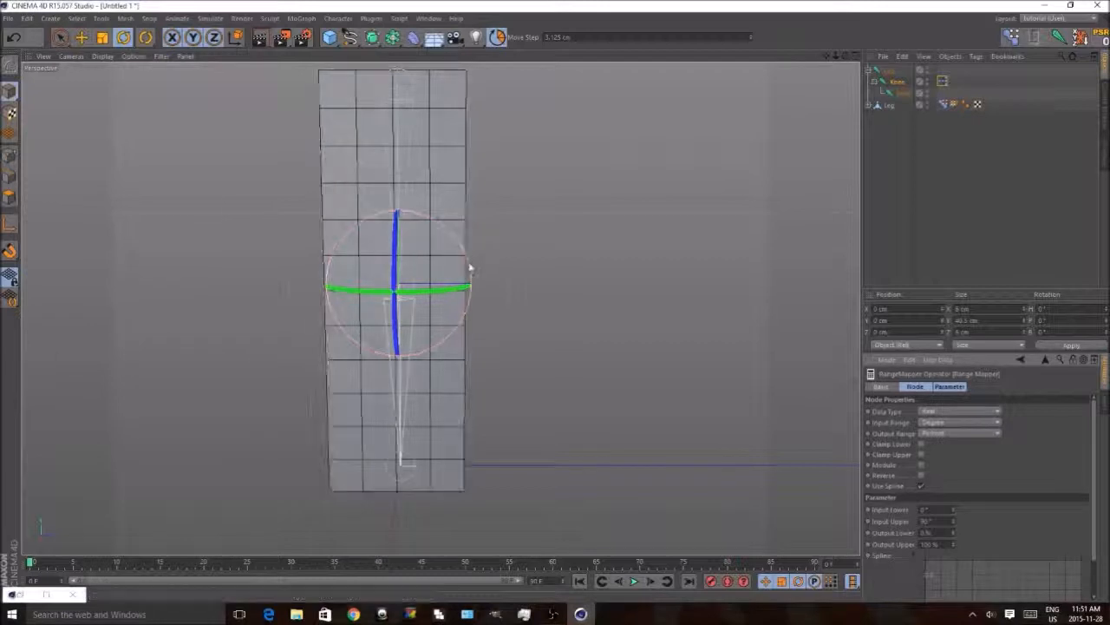
- Switch the leg's Pose Morph tag to Animate mode and test-rotate the Knee joint
left_click_drag(458, 247, 501, 253)
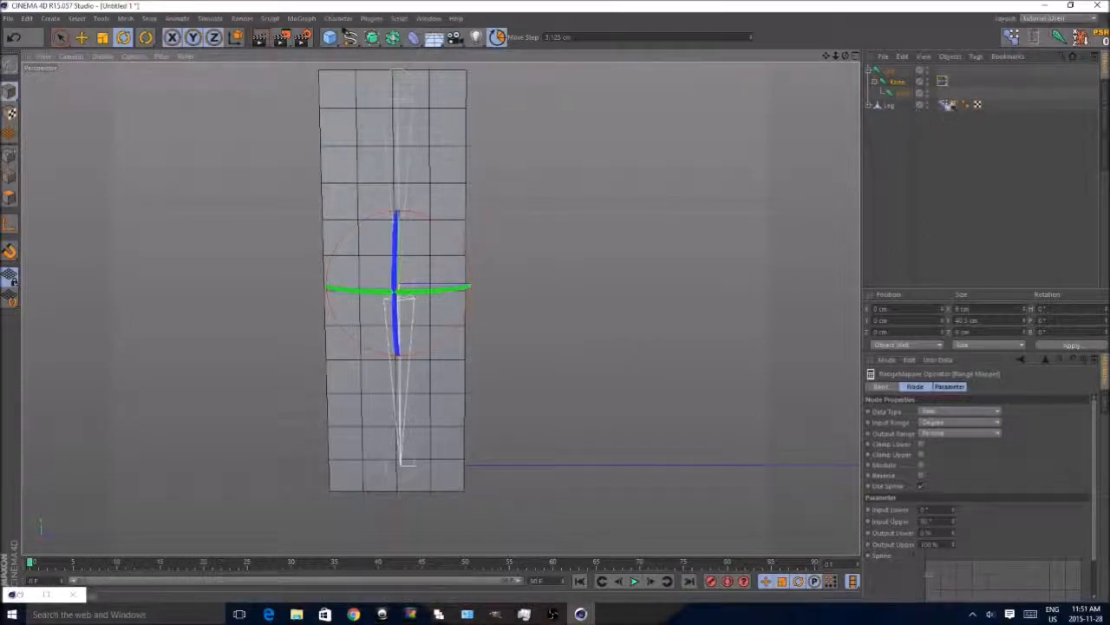
left_click(943, 104)
left_click(921, 410)
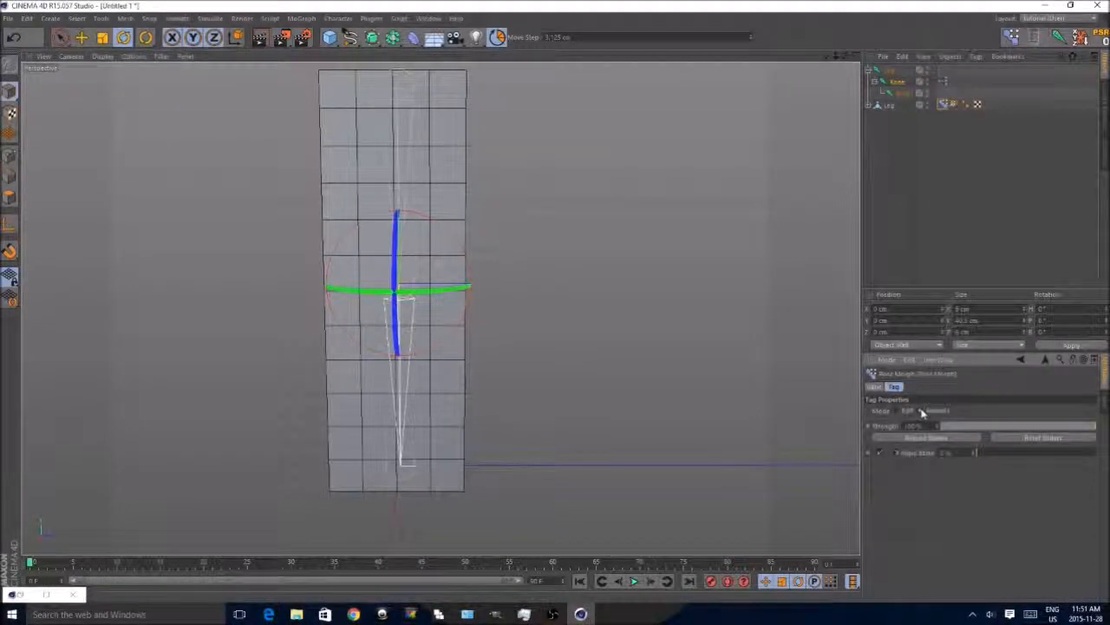
left_click(898, 83)
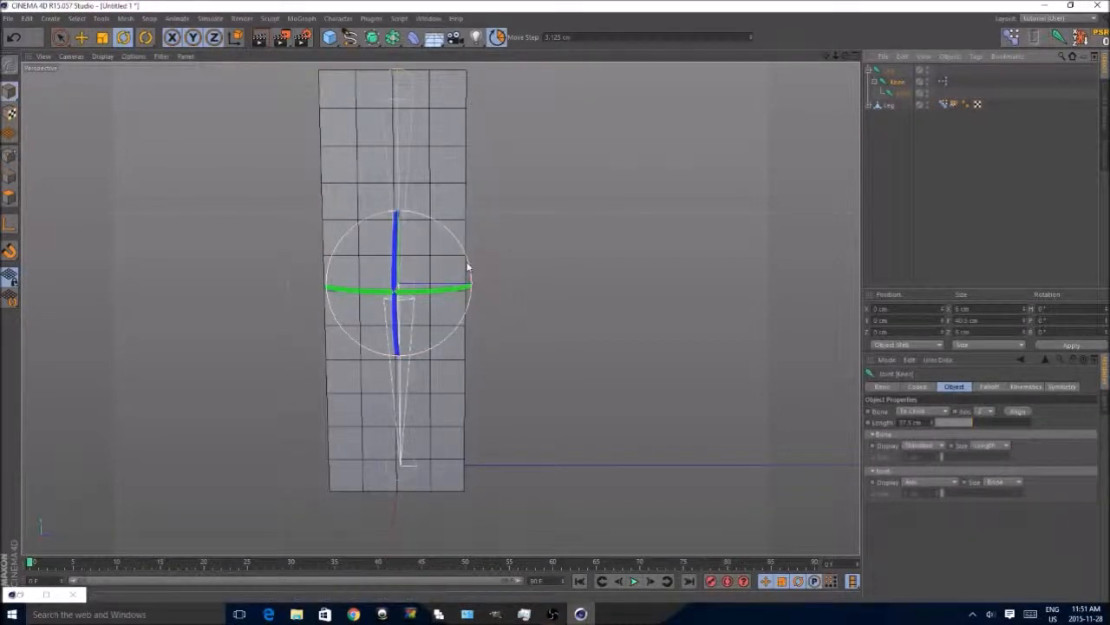
left_click_drag(461, 250, 498, 248)
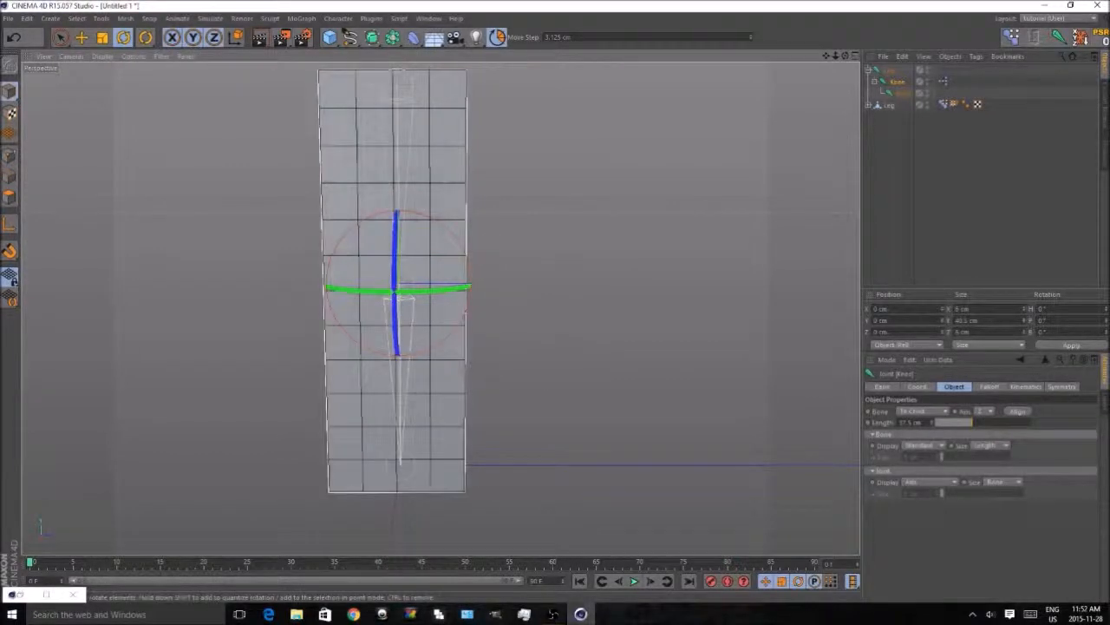
- Reshape the Range Mapper's spline into an ease-in curve that rises slowly from the start point and steeply to the end point
left_click(19, 595)
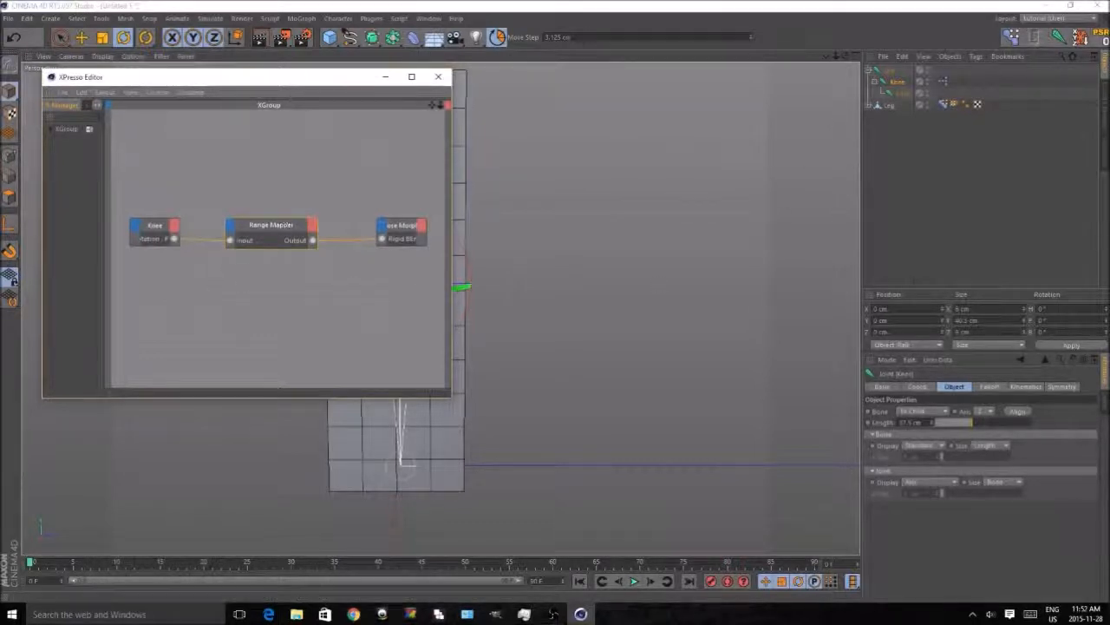
left_click(281, 237)
left_click(1021, 469)
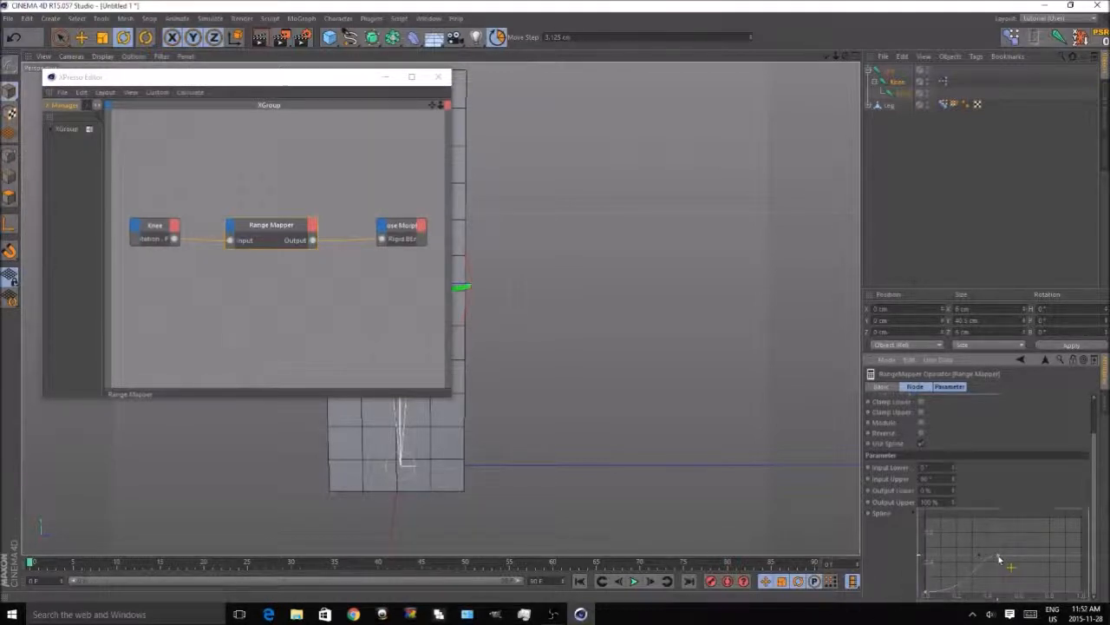
left_click_drag(1094, 507, 1107, 505)
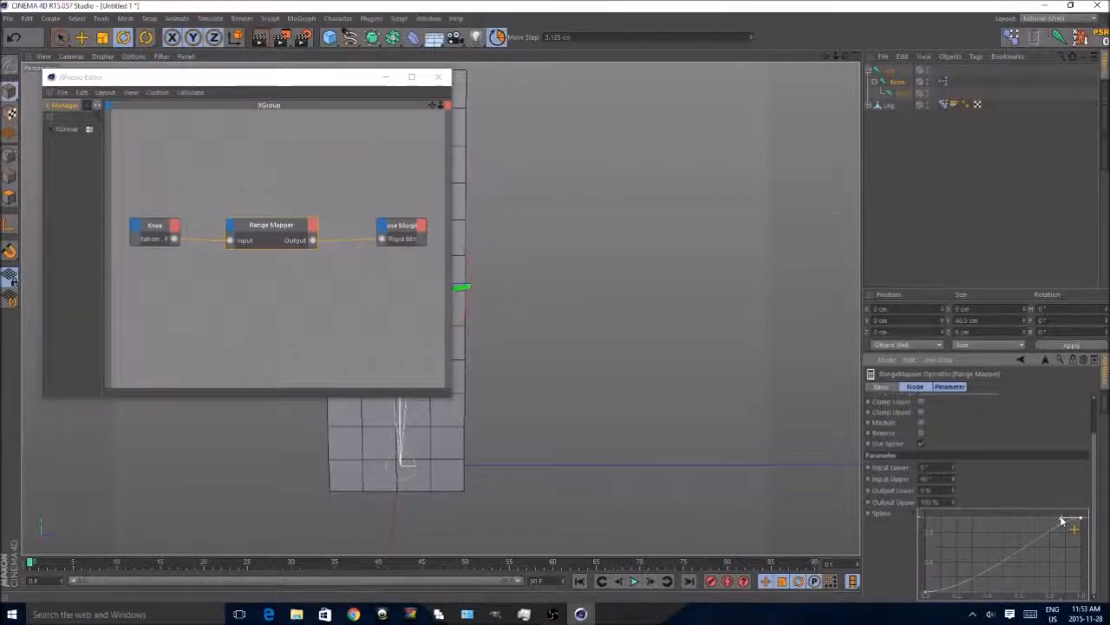
left_click_drag(1062, 520, 1058, 515)
mouse_move(1065, 562)
left_mouse_down()
mouse_move(1067, 520)
mouse_move(1063, 560)
left_mouse_up()
left_click_drag(1059, 521, 1069, 540)
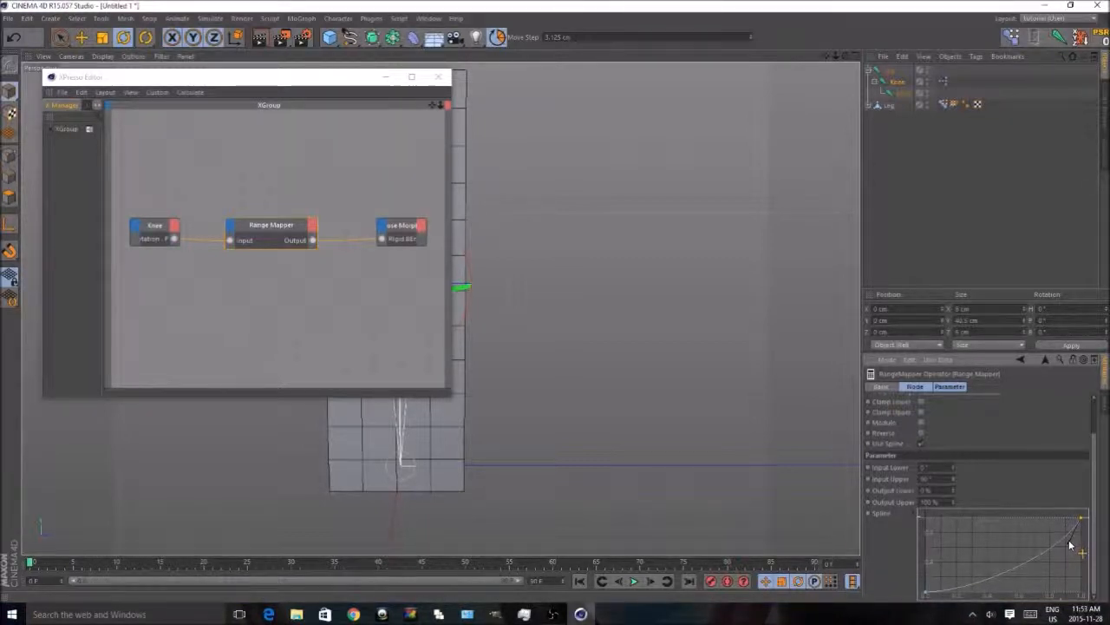
left_click(926, 593)
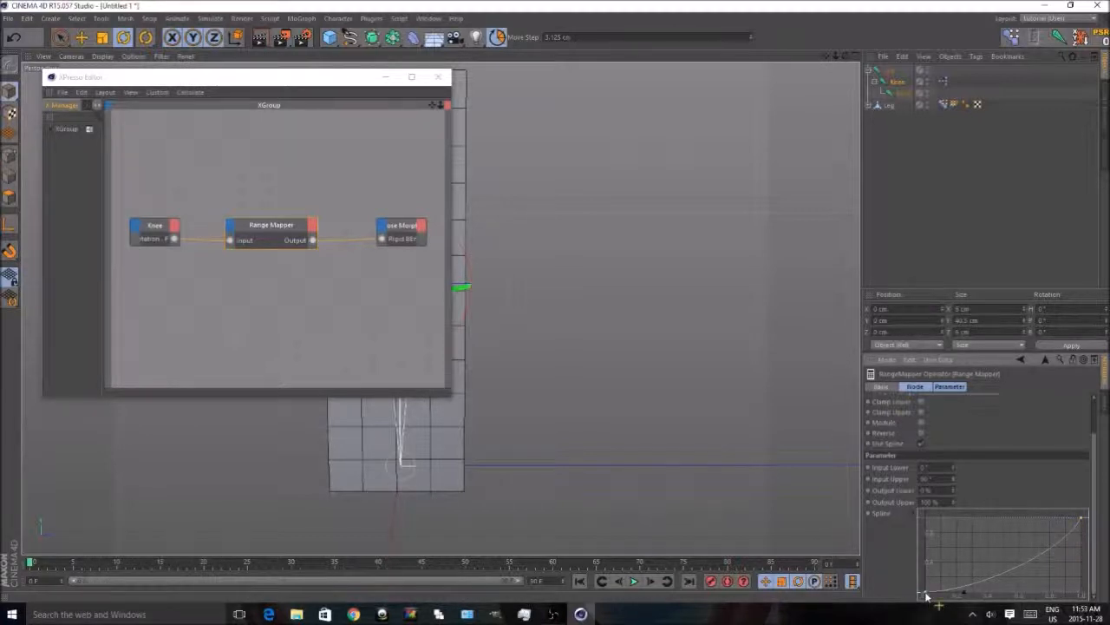
left_click_drag(968, 594, 989, 597)
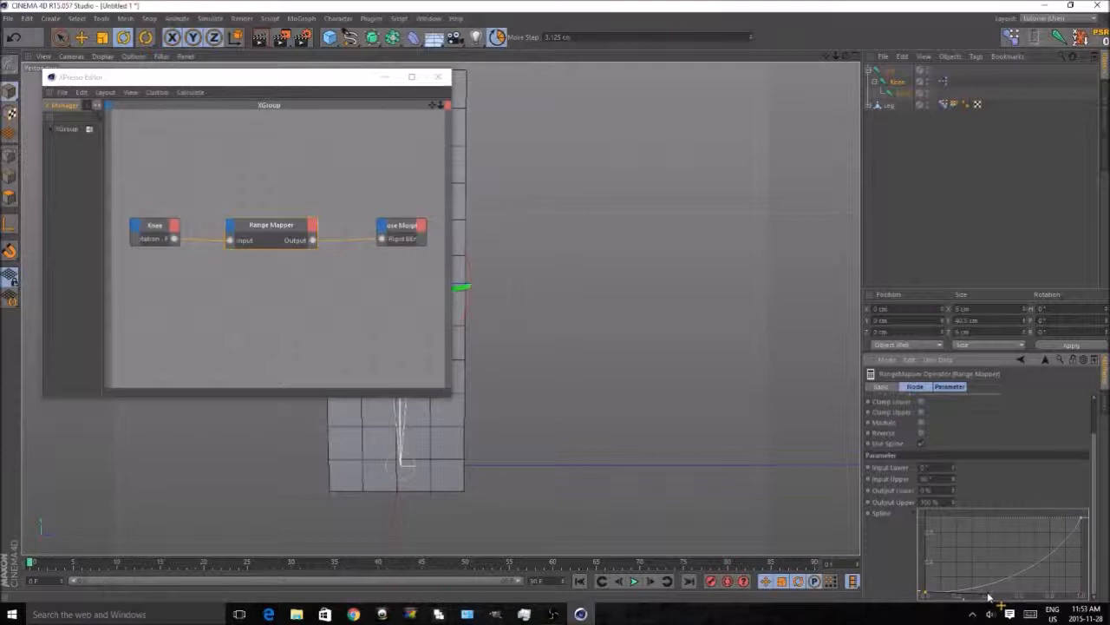
left_click(386, 78)
- Rotate the Knee joint's pitch to 70° to inspect the inner corner of the bend
left_click_drag(469, 260, 410, 221)
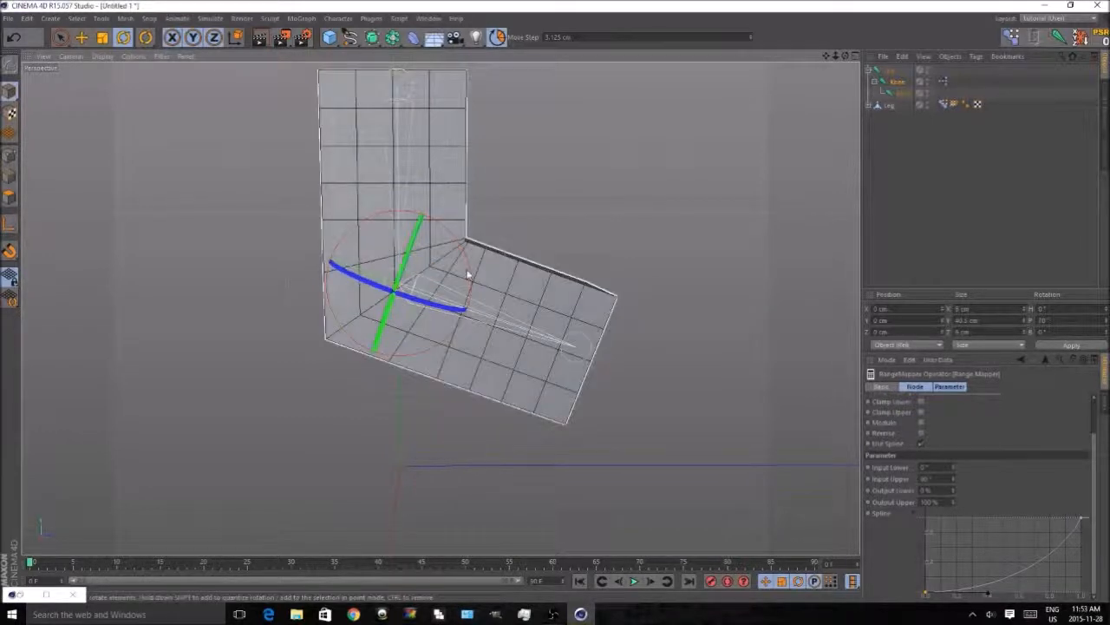
scroll(465, 273, "up", 5)
scroll(461, 273, "up", 3)
scroll(459, 272, "up", 3)
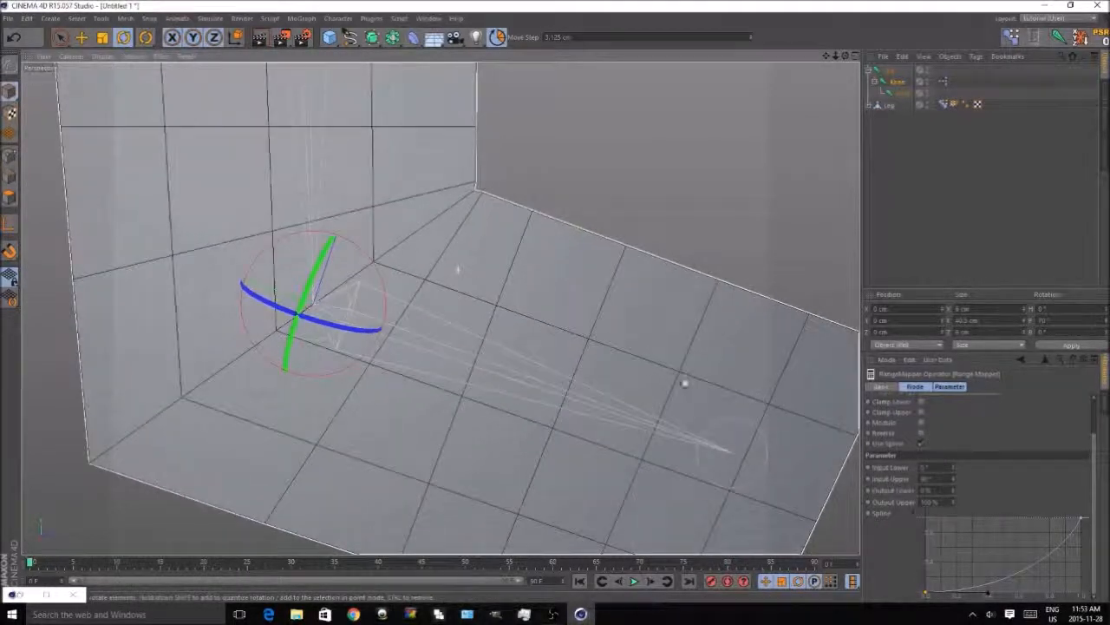
- Fine-tune the start and end tangents of the Range Mapper's spline to close the gap at the inner knee corner
left_click_drag(988, 594, 986, 598)
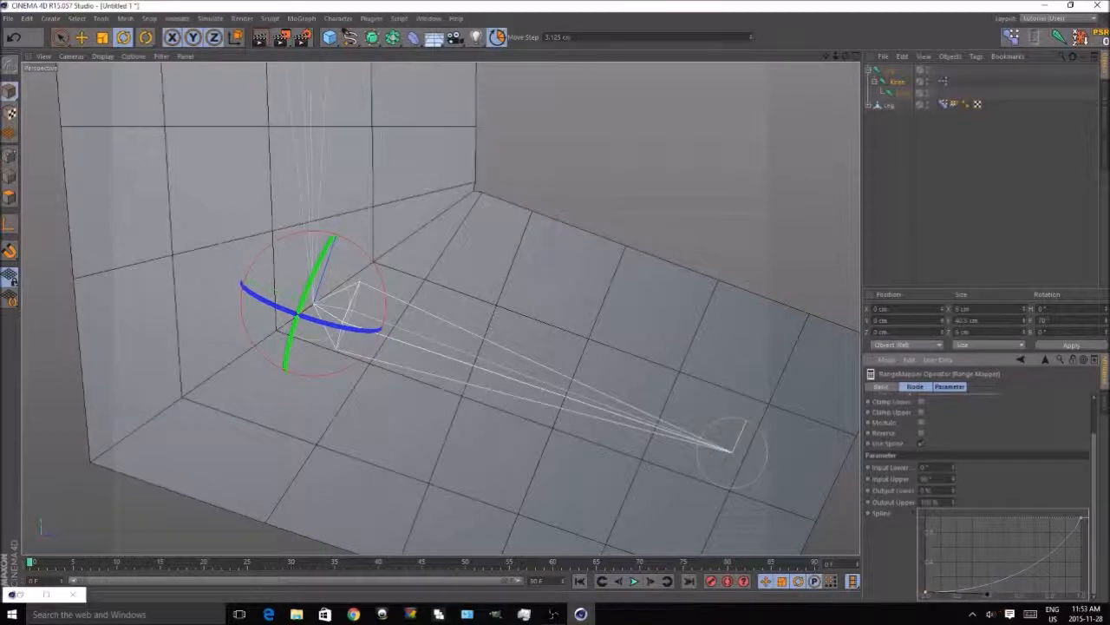
left_click(383, 296)
left_click_drag(384, 298, 419, 297)
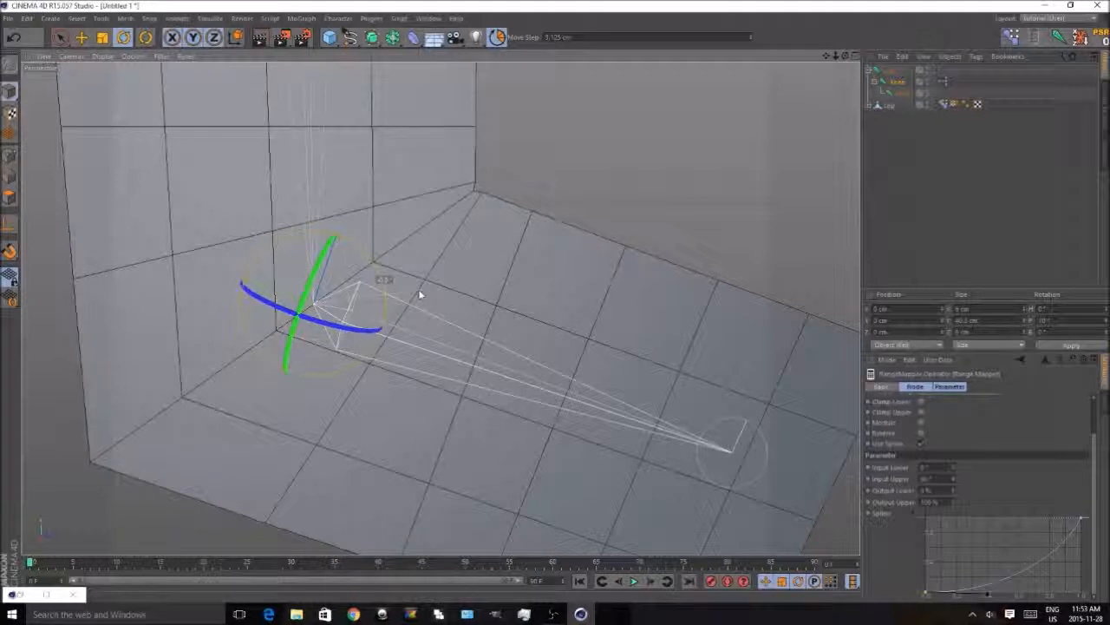
mouse_move(424, 279)
left_mouse_down()
mouse_move(416, 260)
mouse_move(424, 282)
left_mouse_up()
scroll(503, 183, "up", 3)
scroll(486, 174, "up", 5)
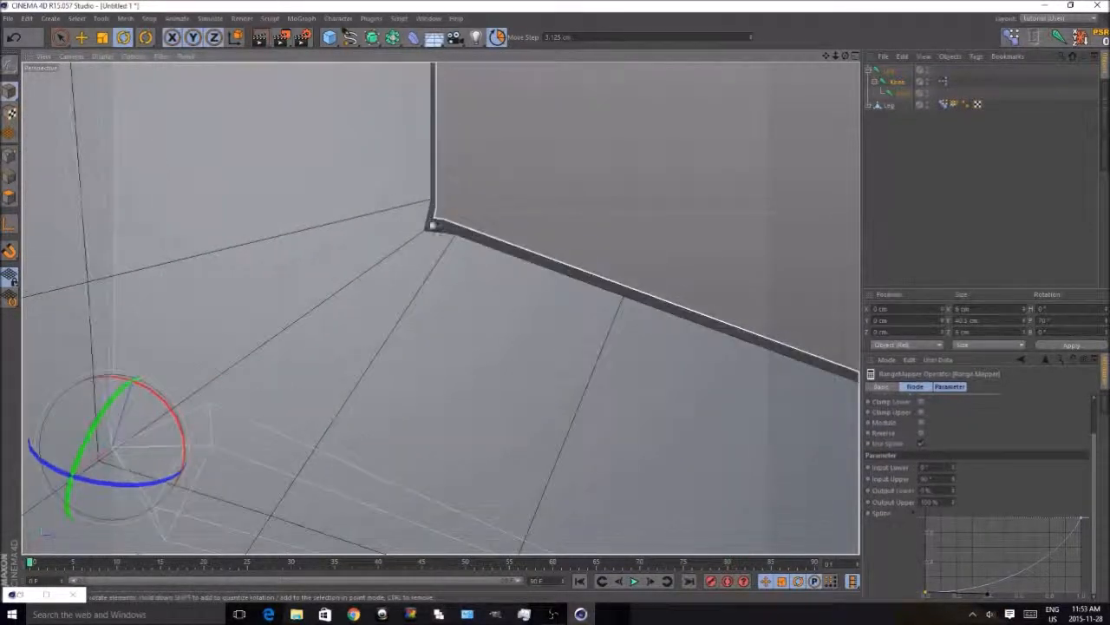
left_click_drag(422, 157, 422, 151, "alt")
left_click(1082, 520)
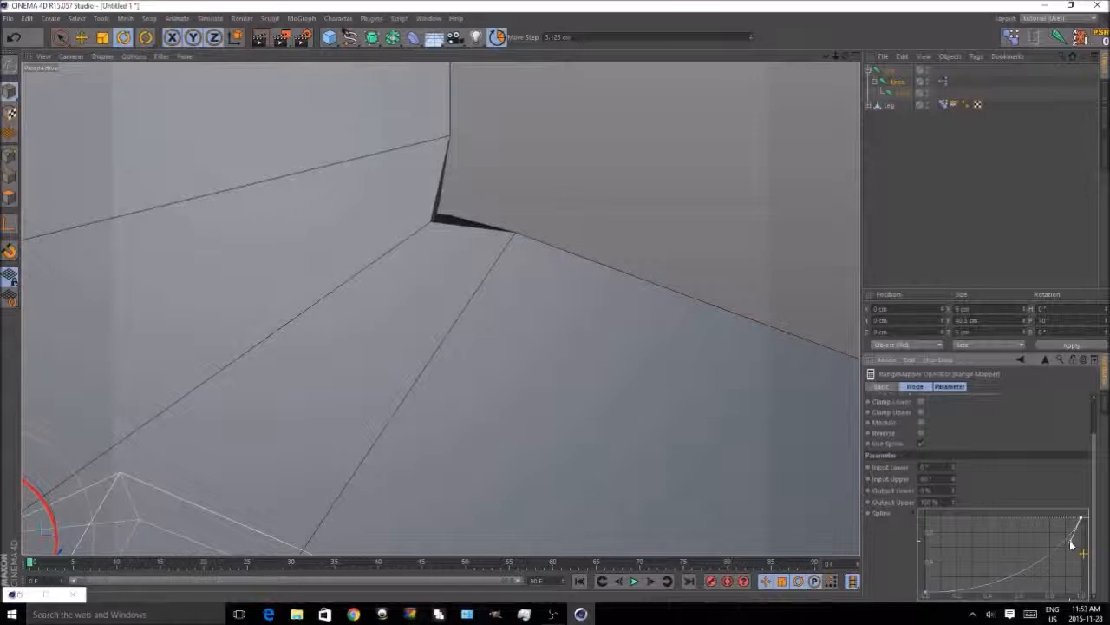
left_click_drag(1071, 542, 1068, 542)
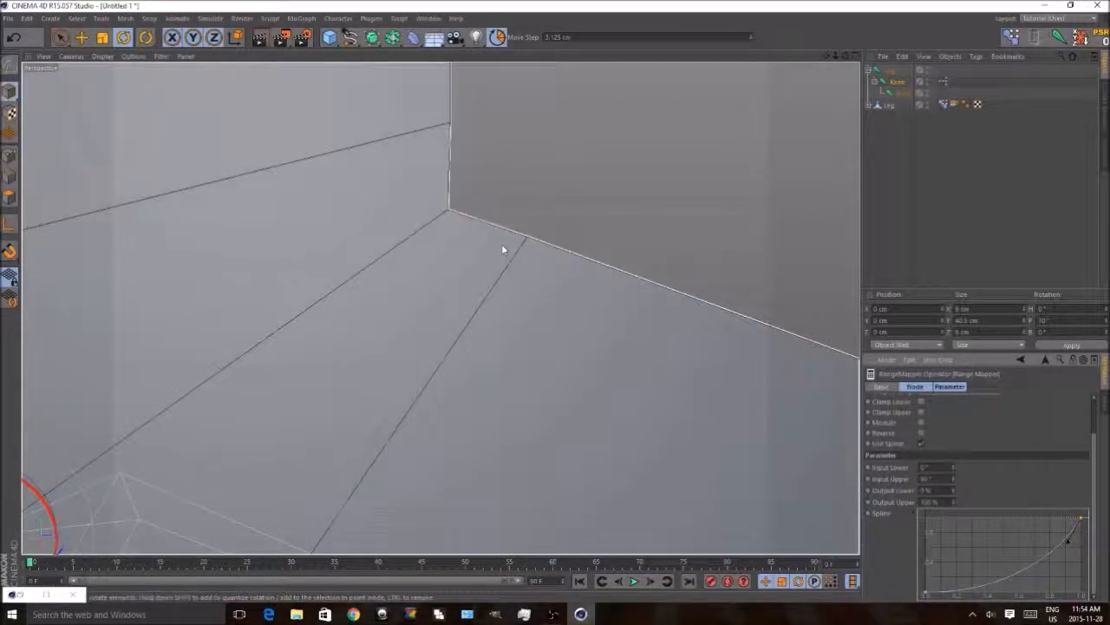
- Rotate the Knee joint's pitch to 80° to check the inner knee corner
scroll(449, 228, "down", 5)
mouse_move(159, 445)
left_mouse_down()
mouse_move(150, 460)
mouse_move(148, 435)
left_mouse_up()
scroll(423, 348, "down", 2)
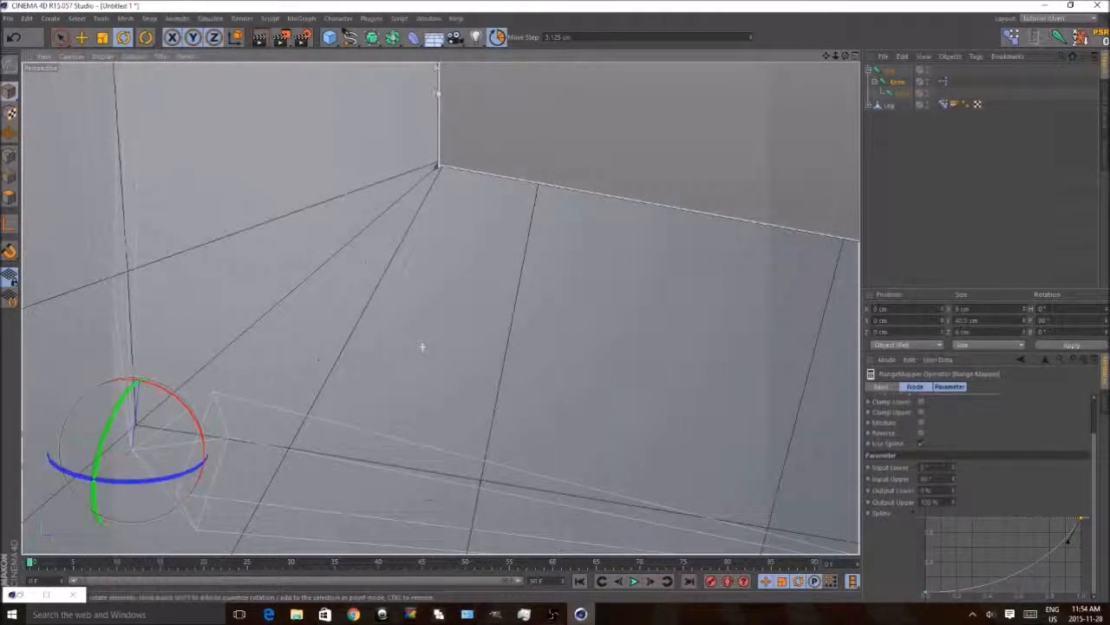
- Nudge the end tangent of the Range Mapper's spline to close the inner knee gap at the 80° bend
scroll(422, 347, "up", 3)
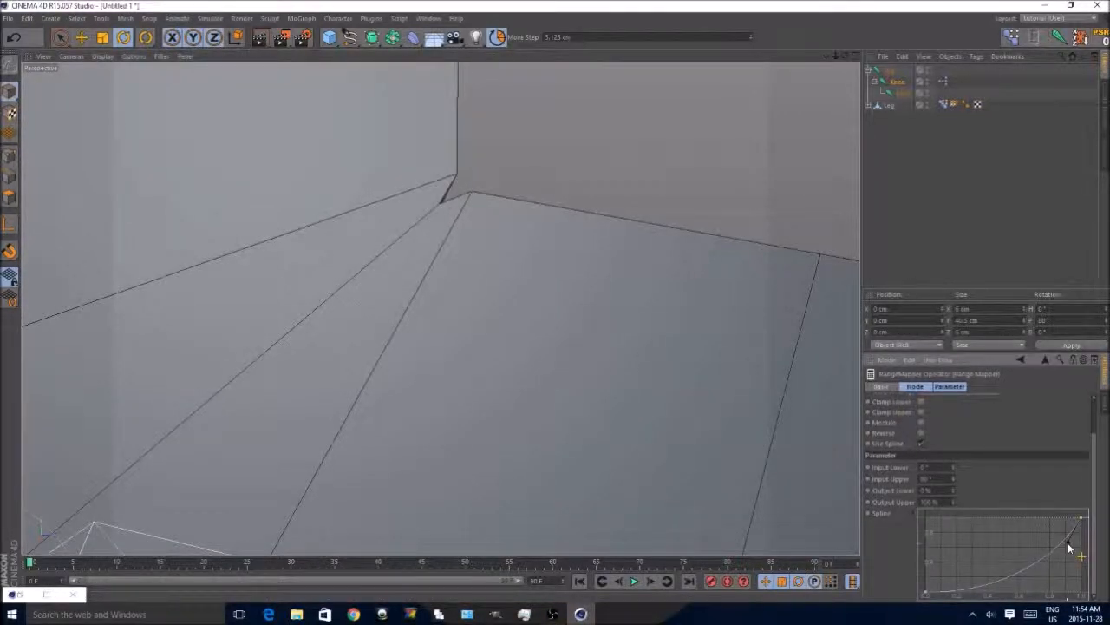
left_click_drag(1069, 547, 1067, 547)
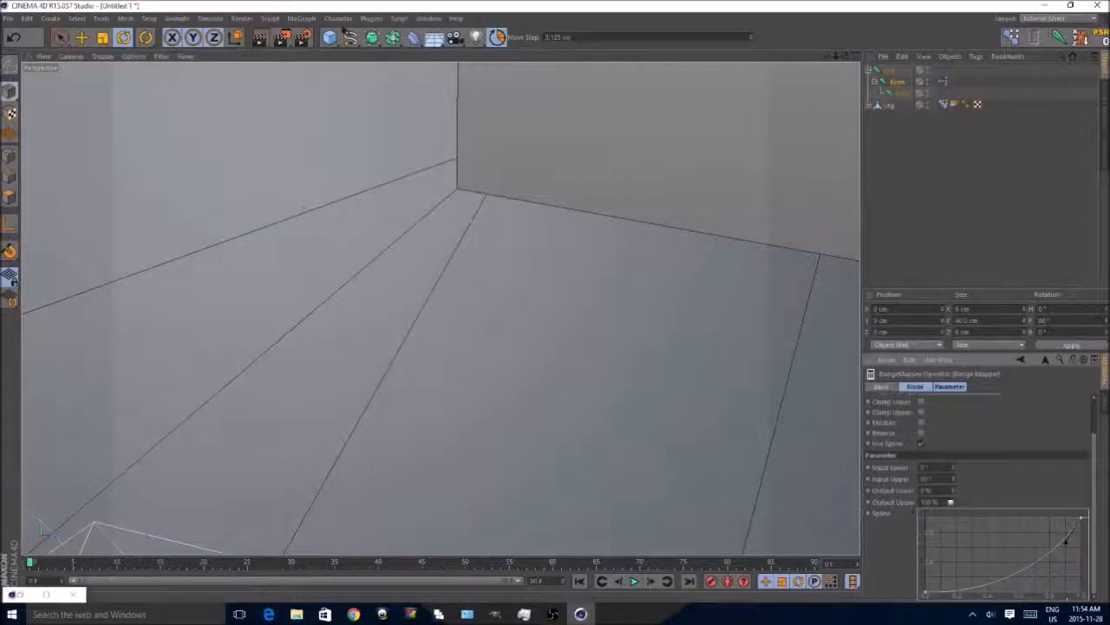
scroll(593, 243, "down", 6)
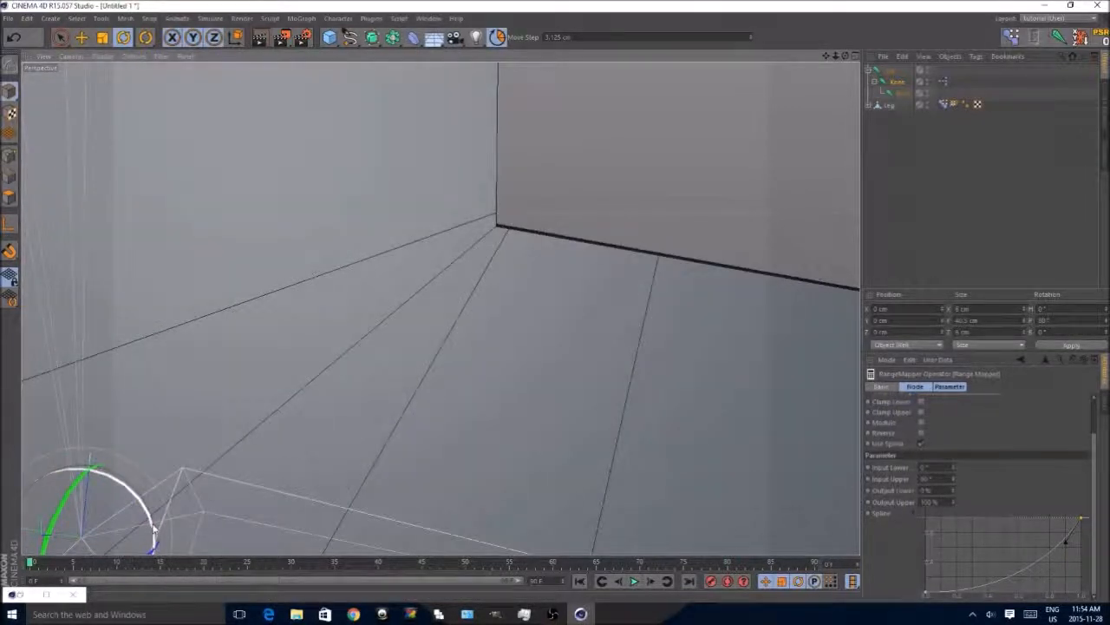
- Rotate the Knee joint's pitch to 70° and lower the spline's end tangent to clean up the inner corner
mouse_move(153, 533)
left_mouse_down()
mouse_move(160, 545)
mouse_move(158, 531)
left_mouse_up()
scroll(499, 541, "up", 6)
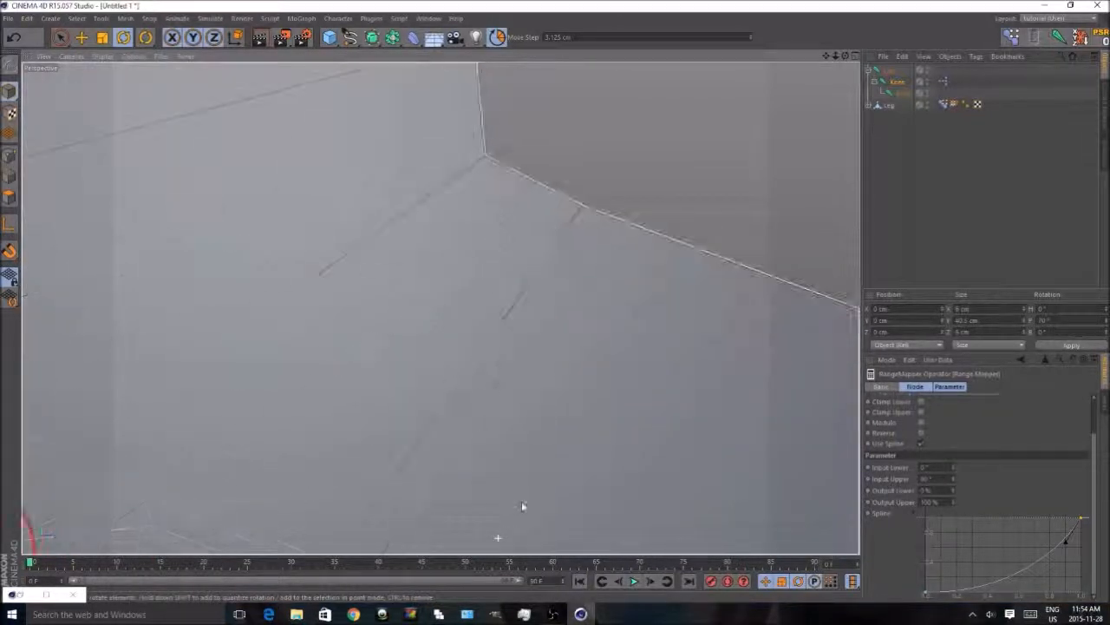
scroll(523, 500, "down", 1)
left_click_drag(1066, 542, 1063, 552)
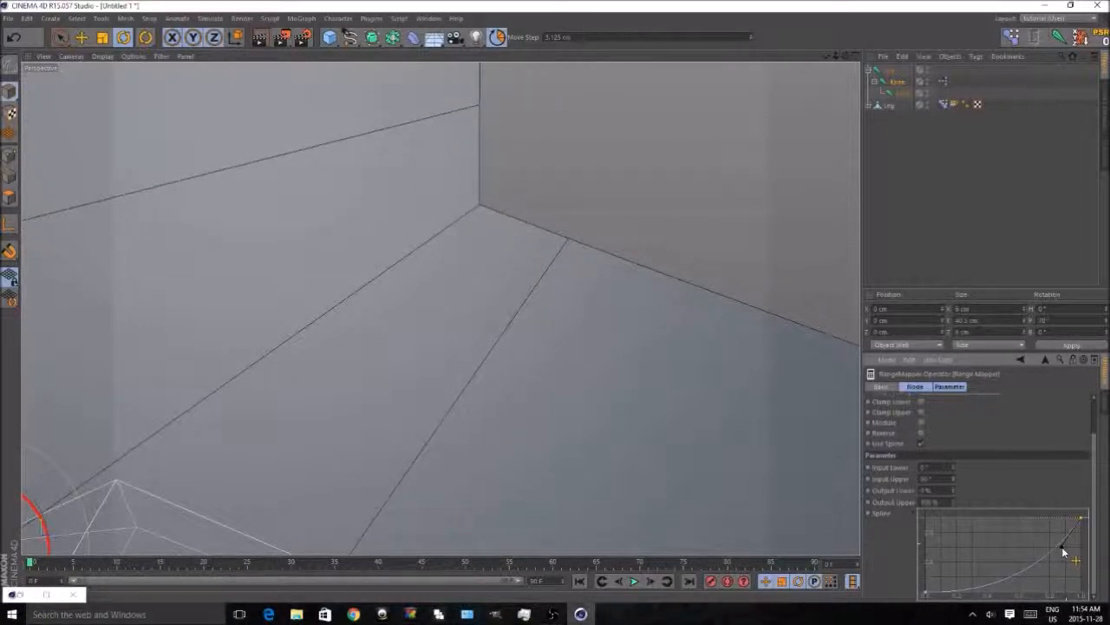
scroll(523, 304, "down", 4)
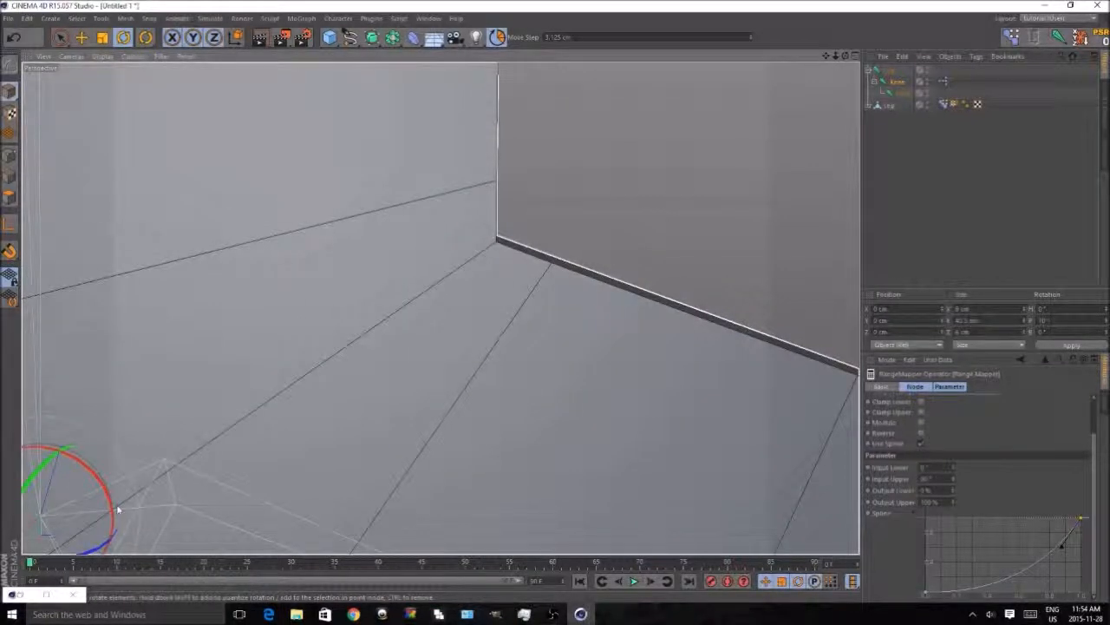
- Rotate the Knee joint's pitch back to 80° and check the inner knee corner
mouse_move(112, 514)
left_mouse_down()
mouse_move(106, 494)
mouse_move(113, 515)
mouse_move(111, 503)
left_mouse_up()
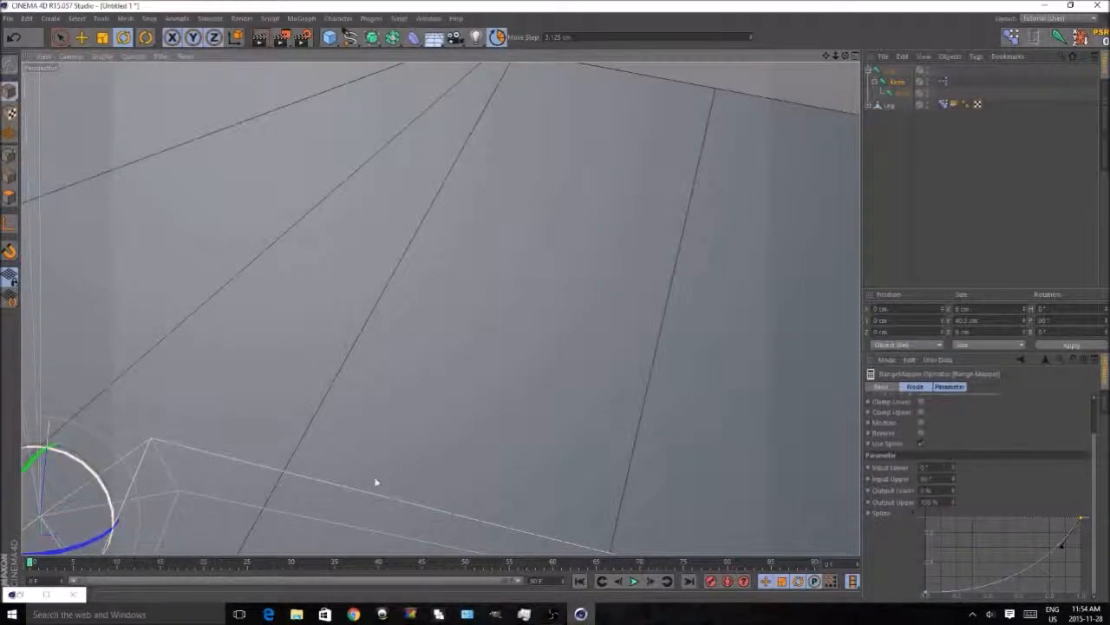
scroll(376, 477, "down", 3)
scroll(410, 257, "down", 2)
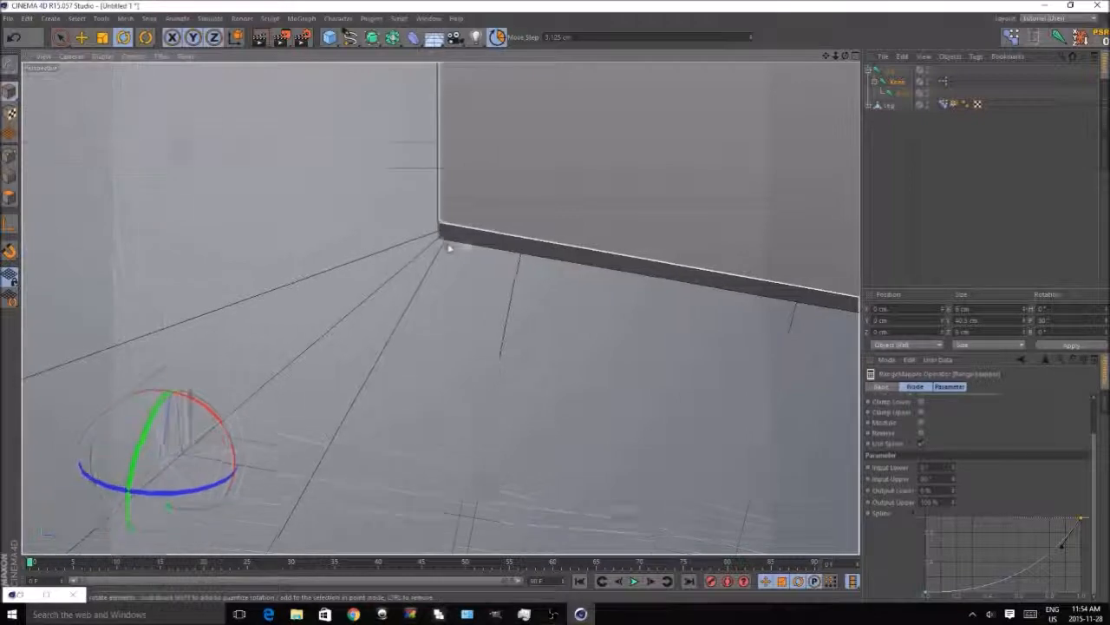
scroll(458, 242, "down", 2)
scroll(467, 240, "down", 3)
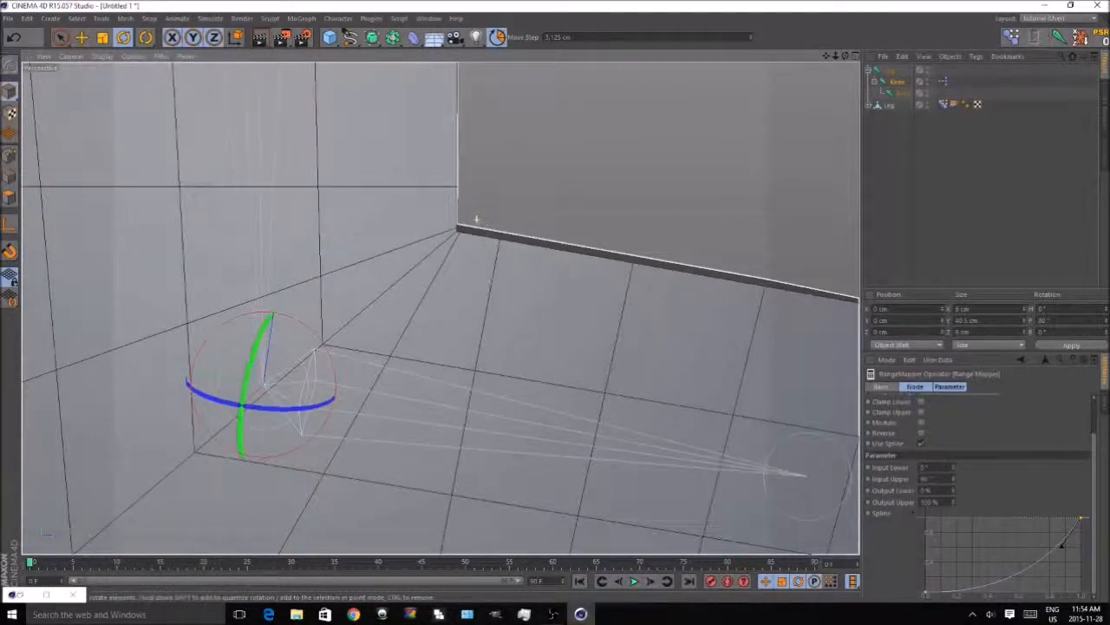
- Reset the Knee joint's rotation and set its pitch to 0.1° to give it a slight bend
left_click(1099, 38)
scroll(481, 131, "down", 3)
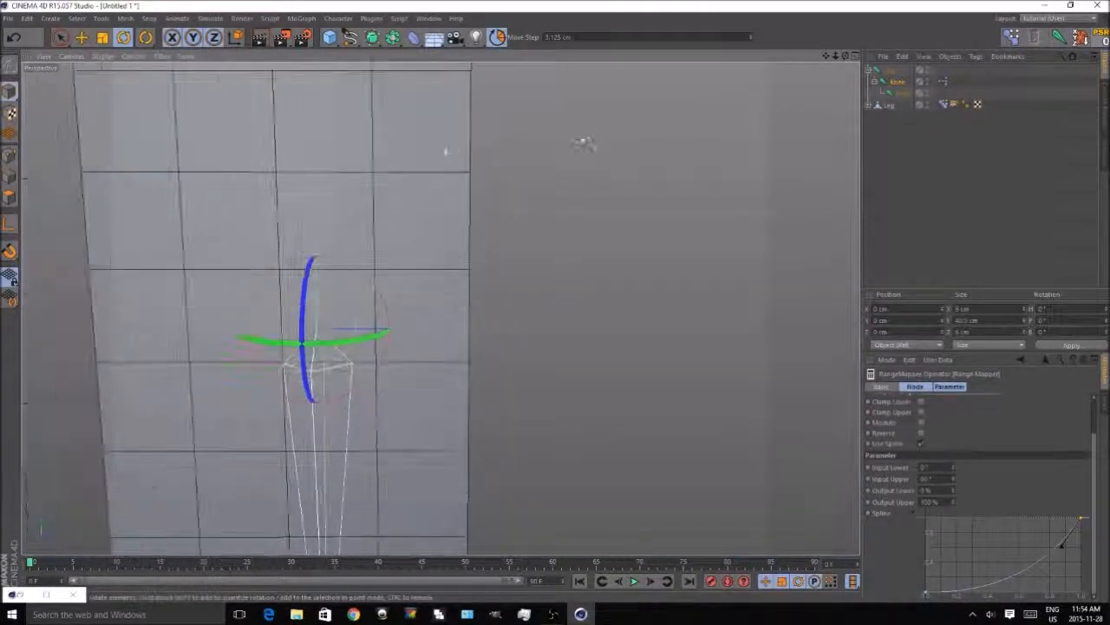
left_click(900, 82)
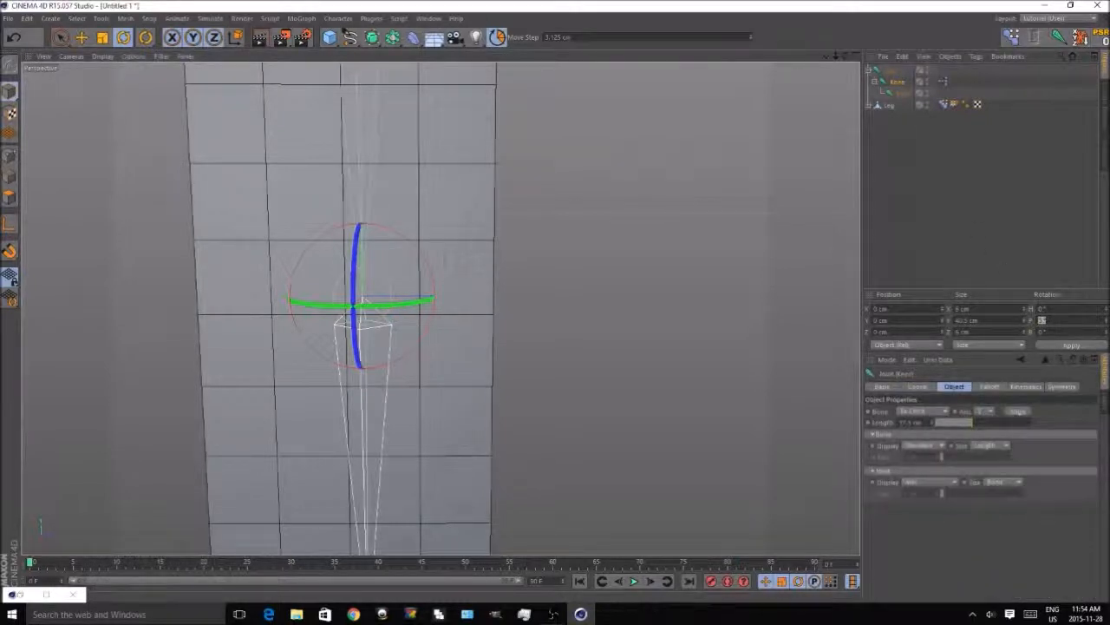
type("0")
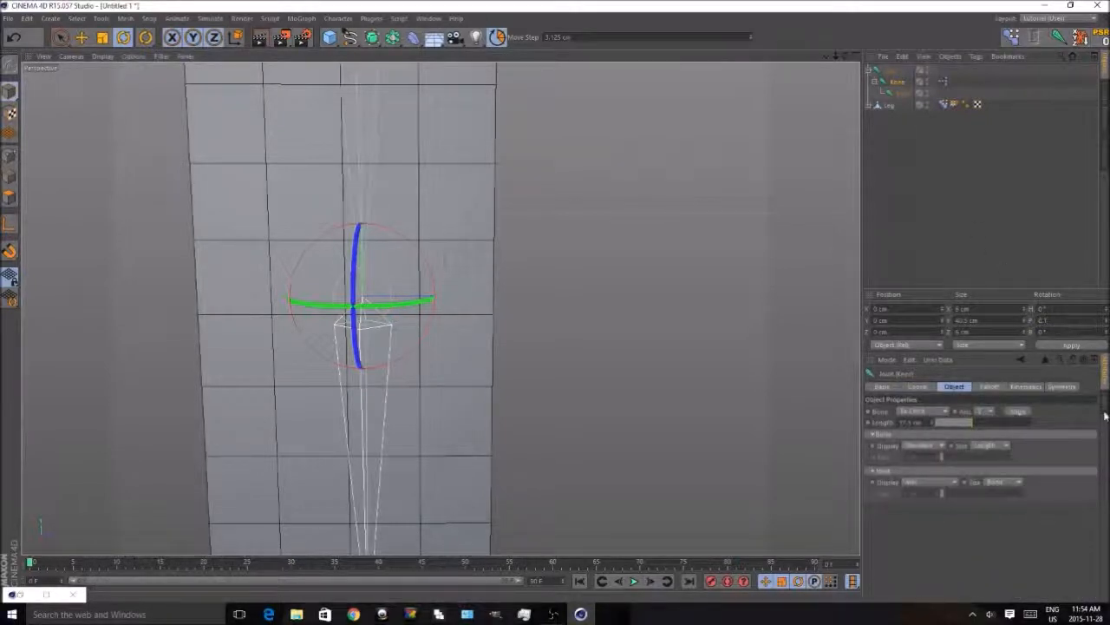
scroll(667, 273, "down", 1)
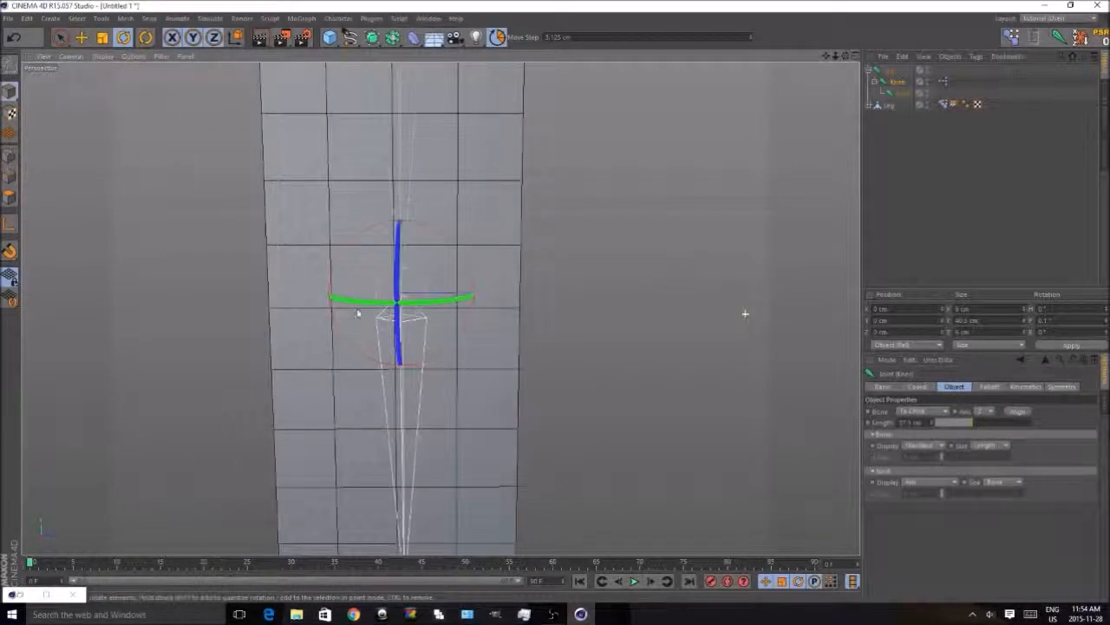
scroll(317, 281, "down", 2)
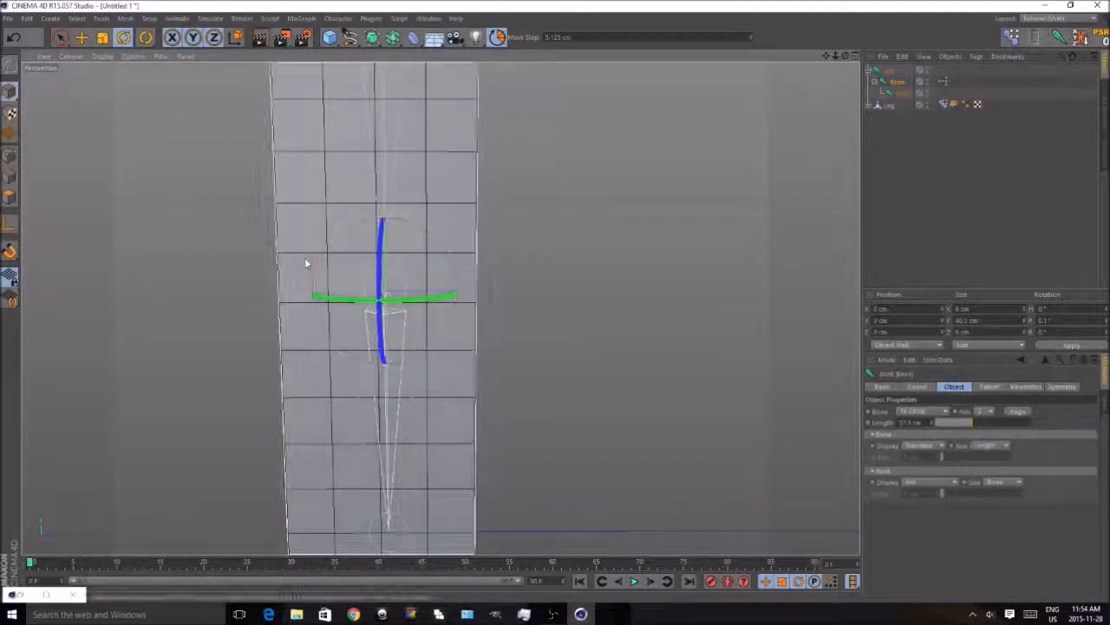
- Add a Protection tag to the Knee joint and limit its rotation to a maximum pitch of 90°
right_click(891, 83)
mouse_move(877, 89)
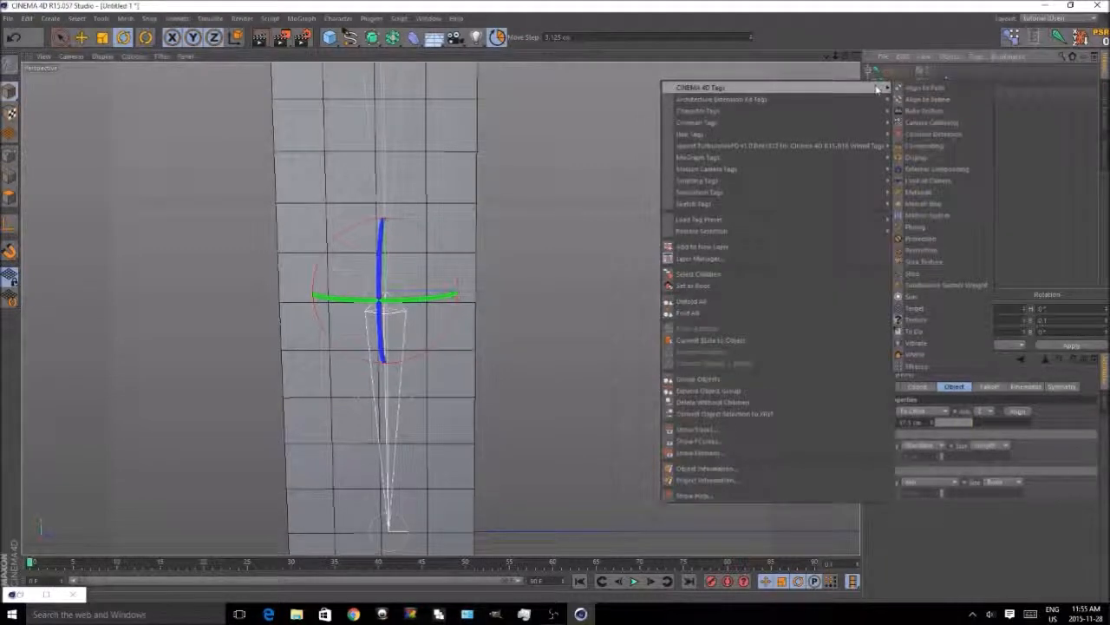
left_click(920, 238)
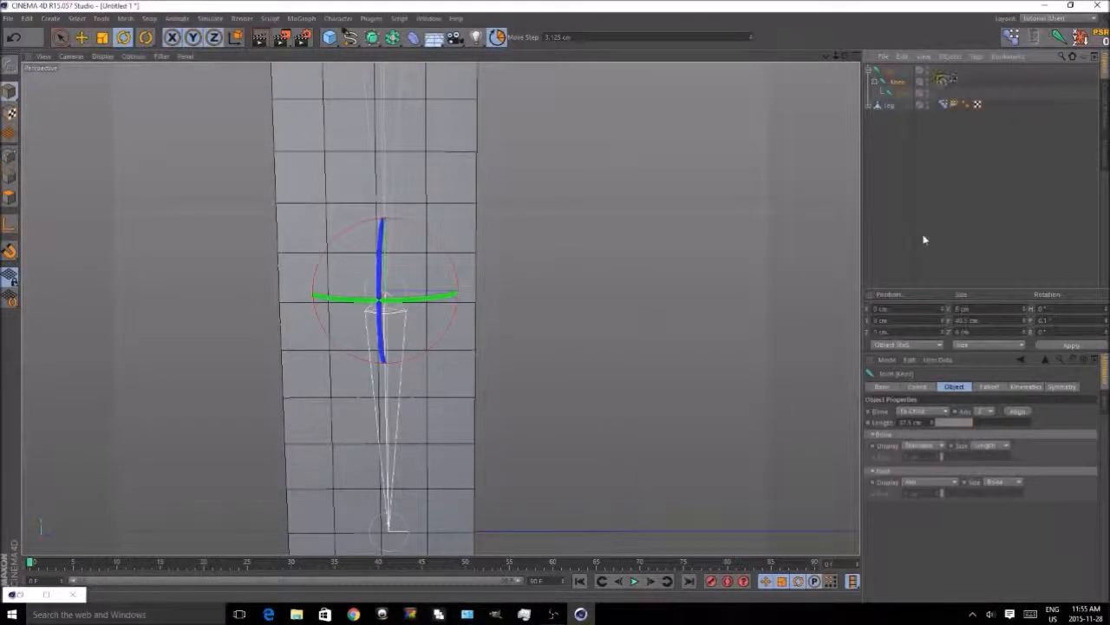
left_click(899, 492)
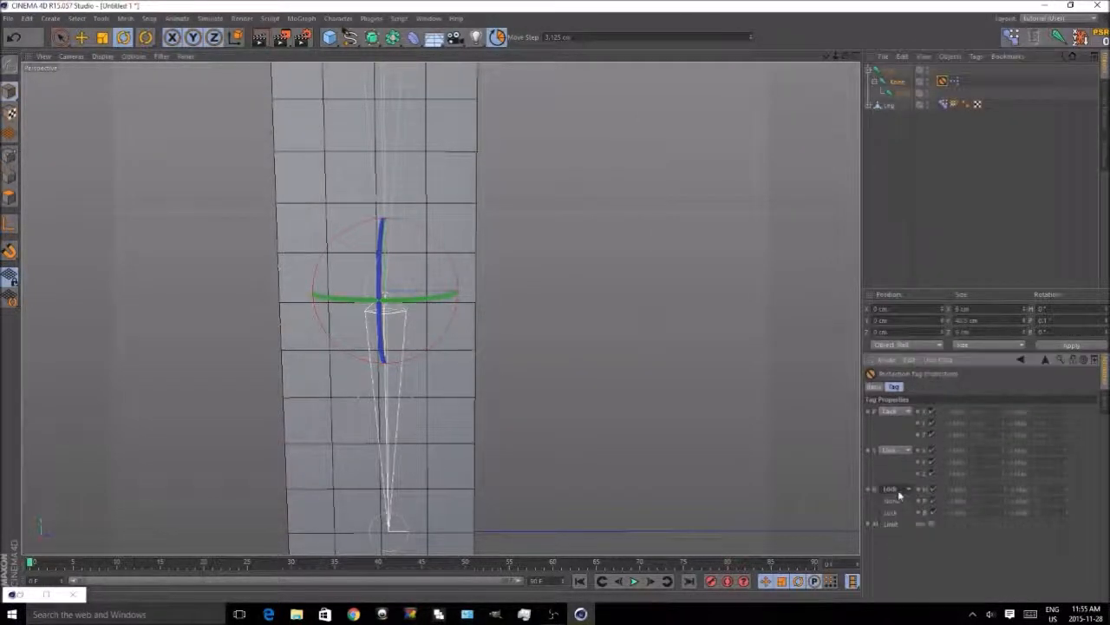
left_click(899, 525)
left_click_drag(1041, 501, 821, 504)
type("90")
left_click(995, 558)
left_click(1042, 320)
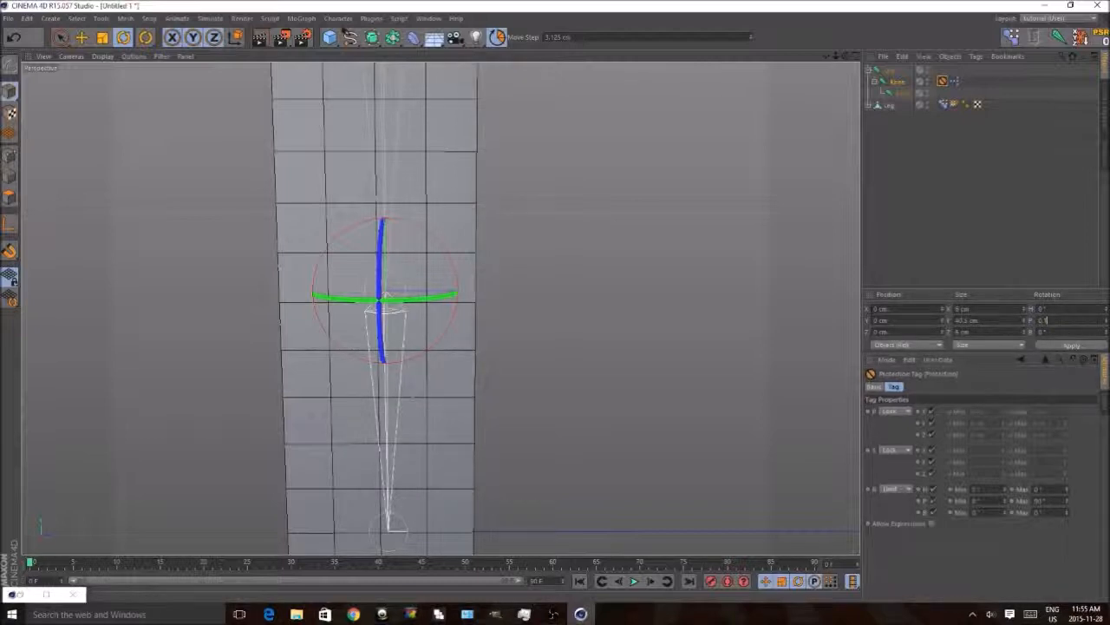
- Add an IK tag to the Leg joint and create a goal for it
right_click(883, 91)
mouse_move(876, 94)
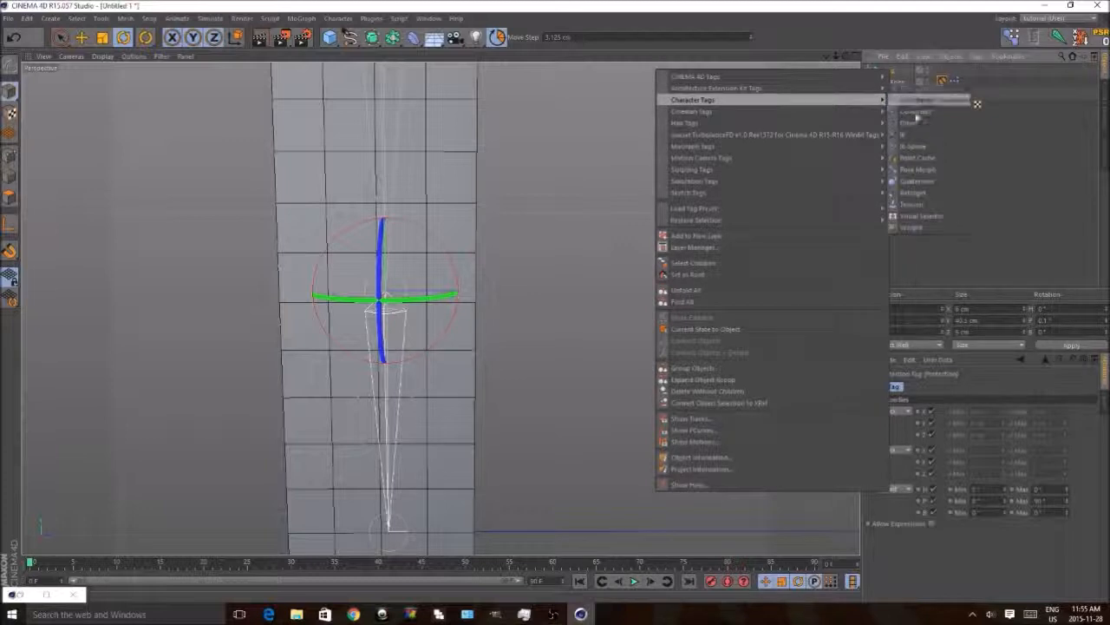
left_click(921, 140)
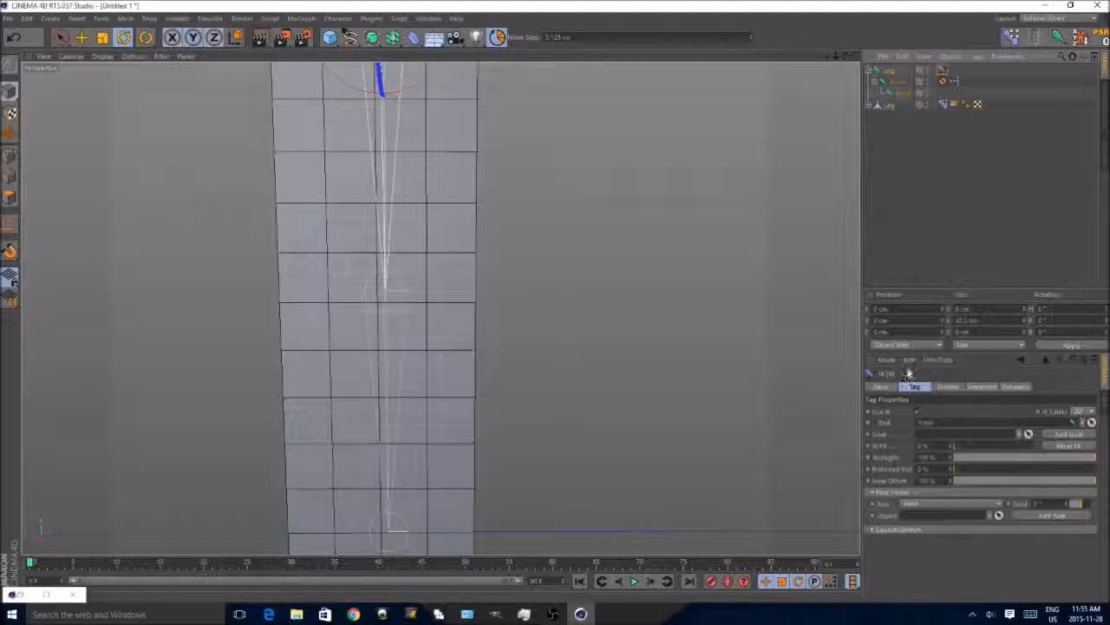
left_click(1069, 433)
scroll(425, 243, "down", 3)
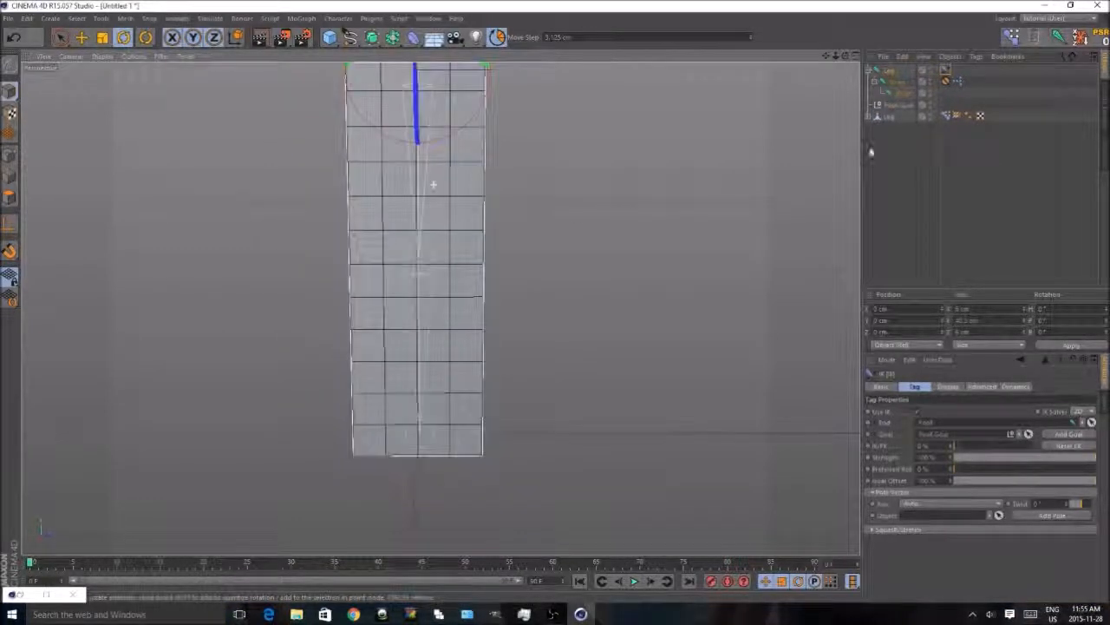
- Move the foot goal around the scene to test how the IK chain bends the knee
left_click(898, 104)
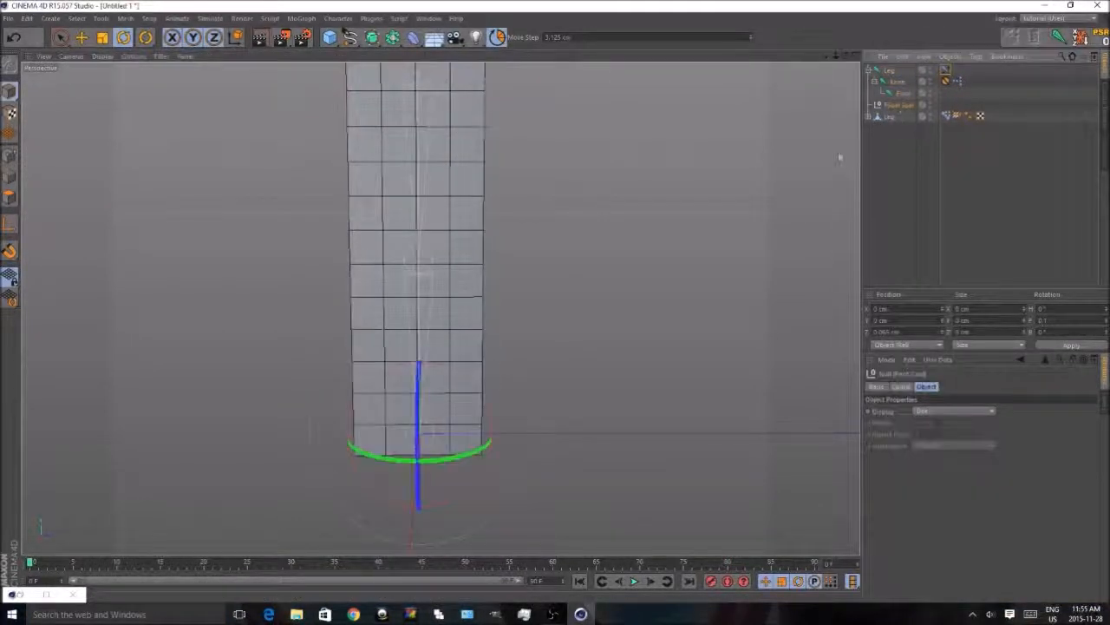
left_click(79, 45)
scroll(503, 397, "down", 4)
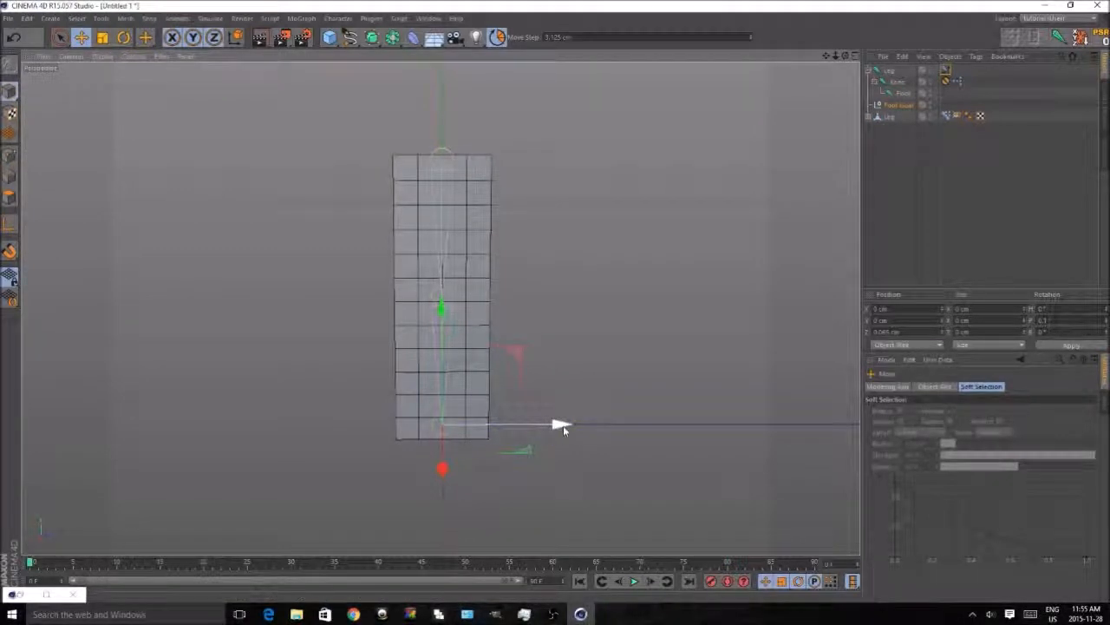
left_click_drag(565, 426, 407, 326)
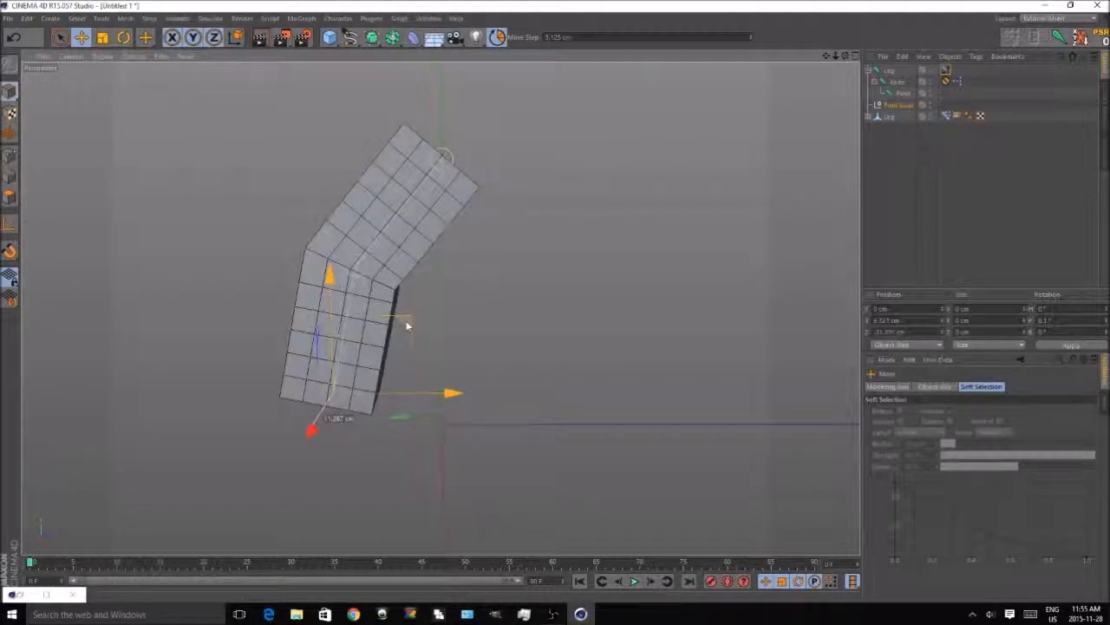
left_click_drag(431, 325, 727, 344)
left_click_drag(649, 353, 385, 359)
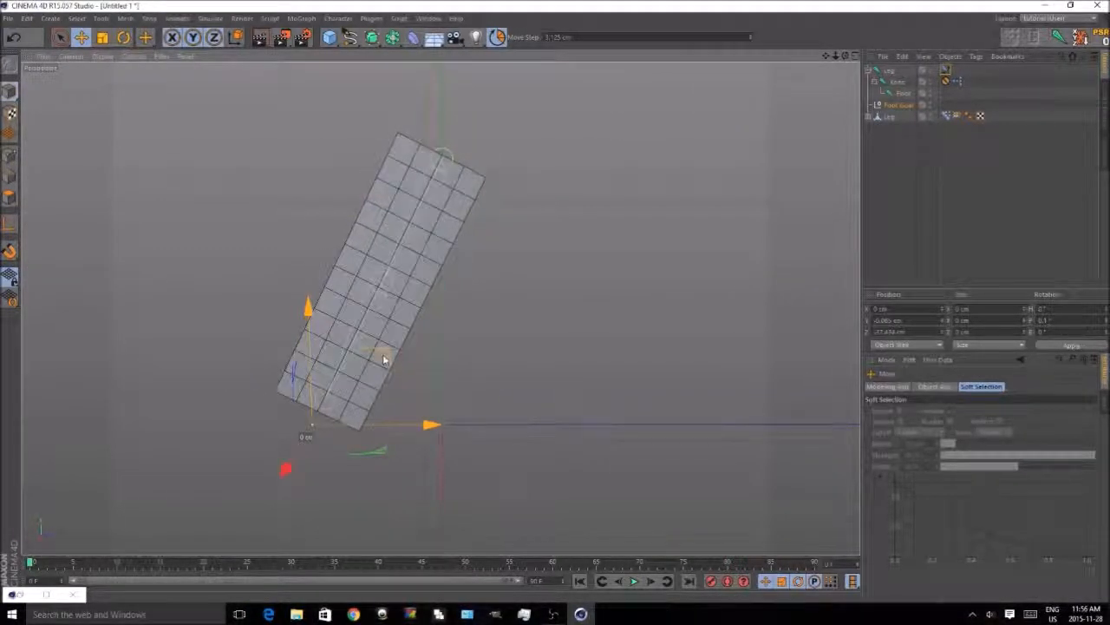
- Reset the foot goal's transforms and delete the goal object
left_click(1100, 38)
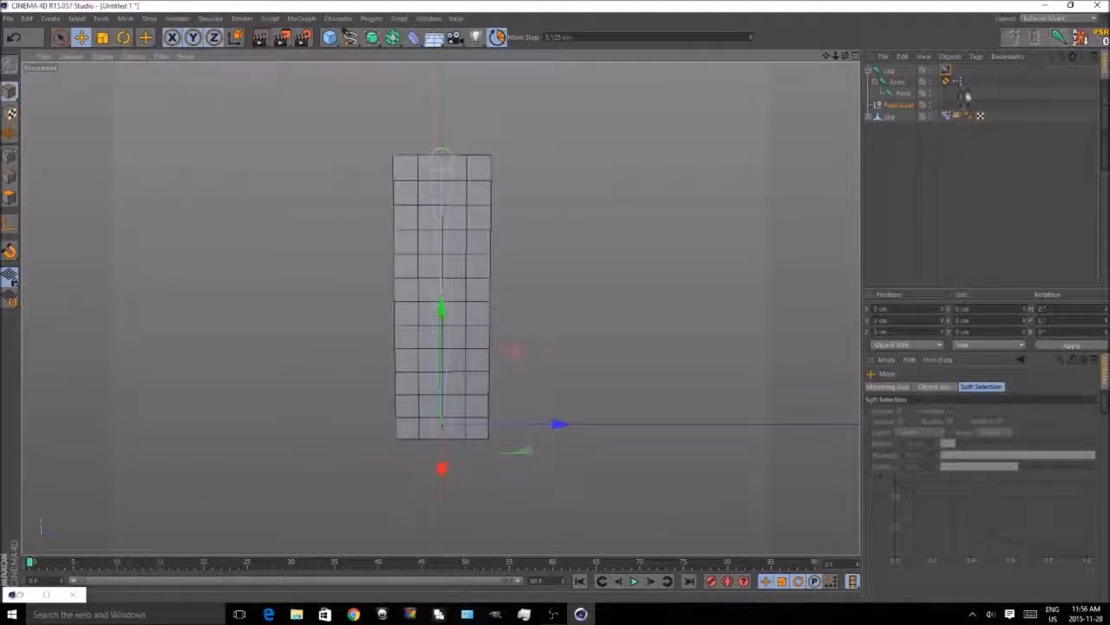
left_click(906, 108)
key("Delete")
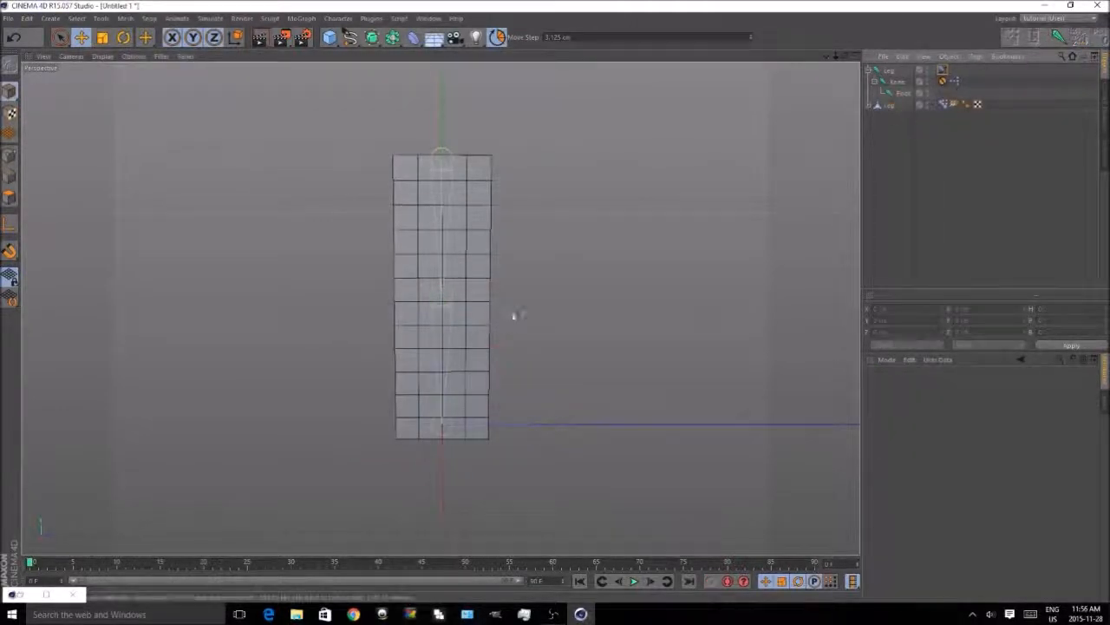
scroll(470, 445, "up", 3)
scroll(470, 445, "up", 3)
scroll(424, 419, "down", 5)
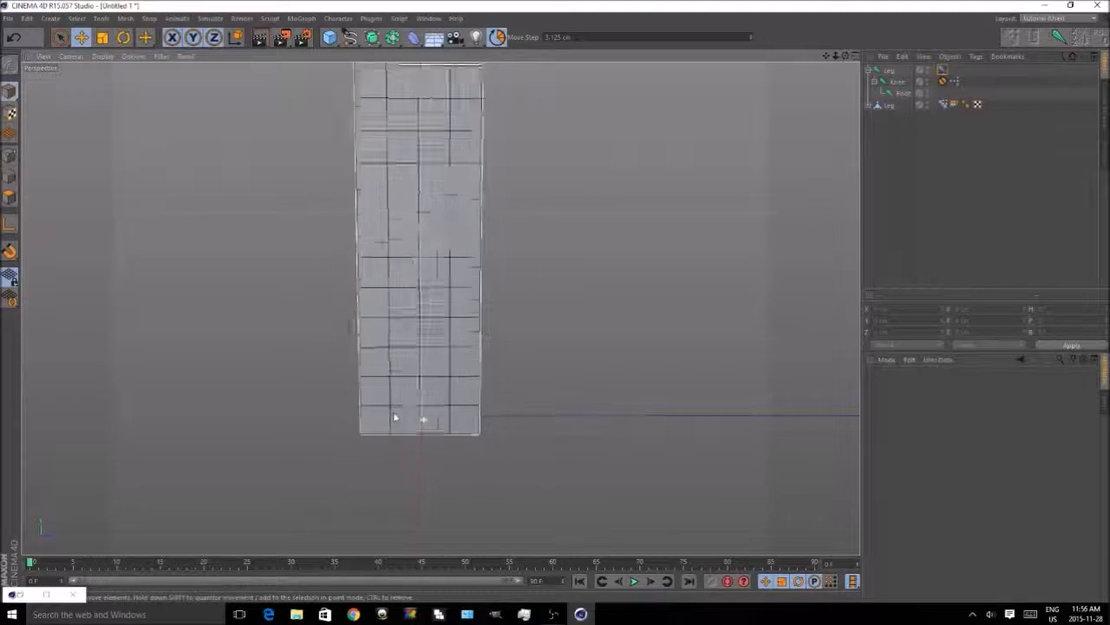
left_click(329, 38)
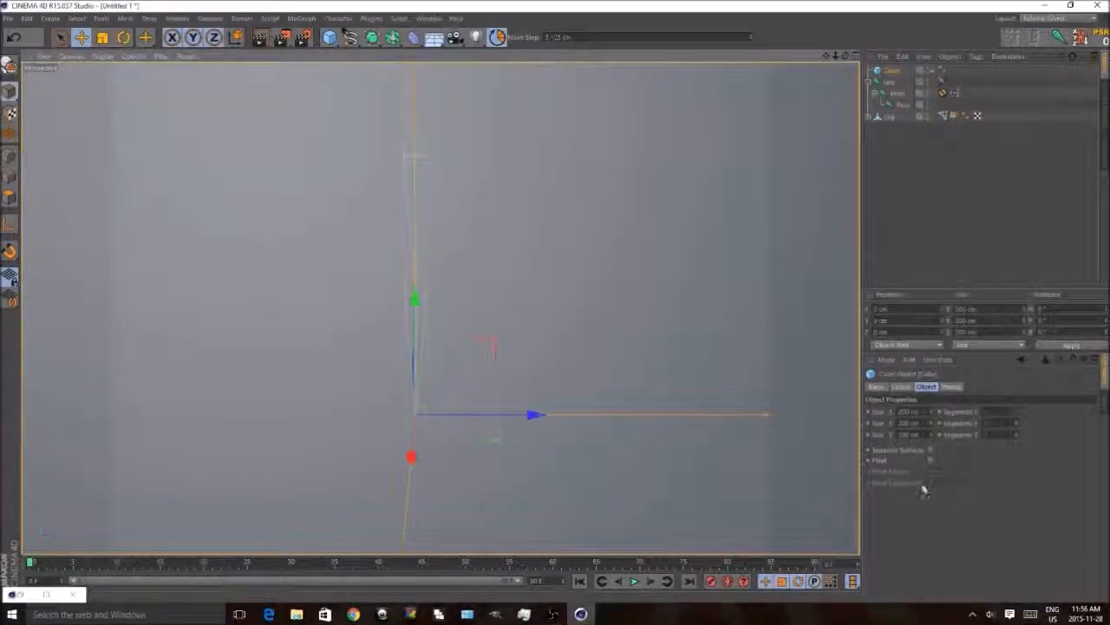
left_click(13, 38)
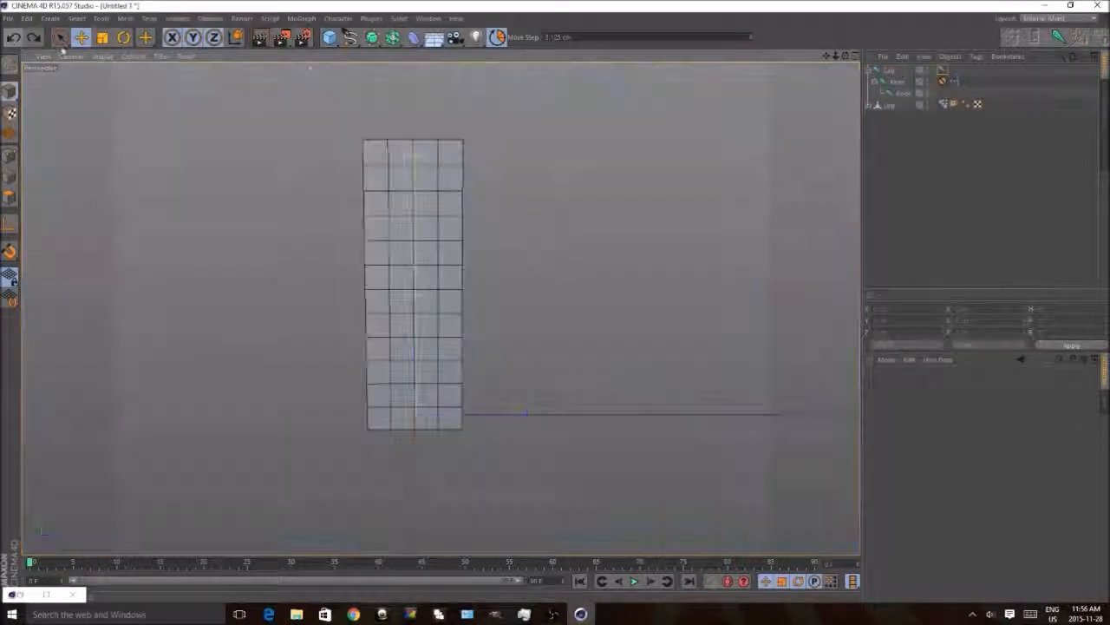
- Add a rectangle spline on the XZ plane and shrink its width and height to just larger than the leg's base
left_click(349, 37)
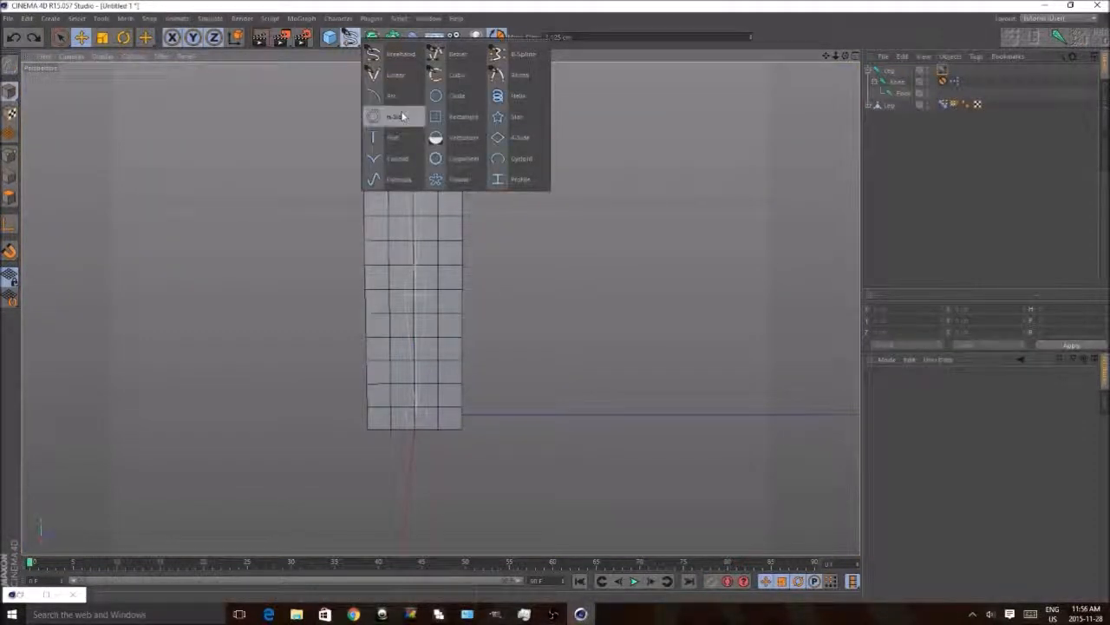
left_click(440, 114)
scroll(474, 301, "down", 3)
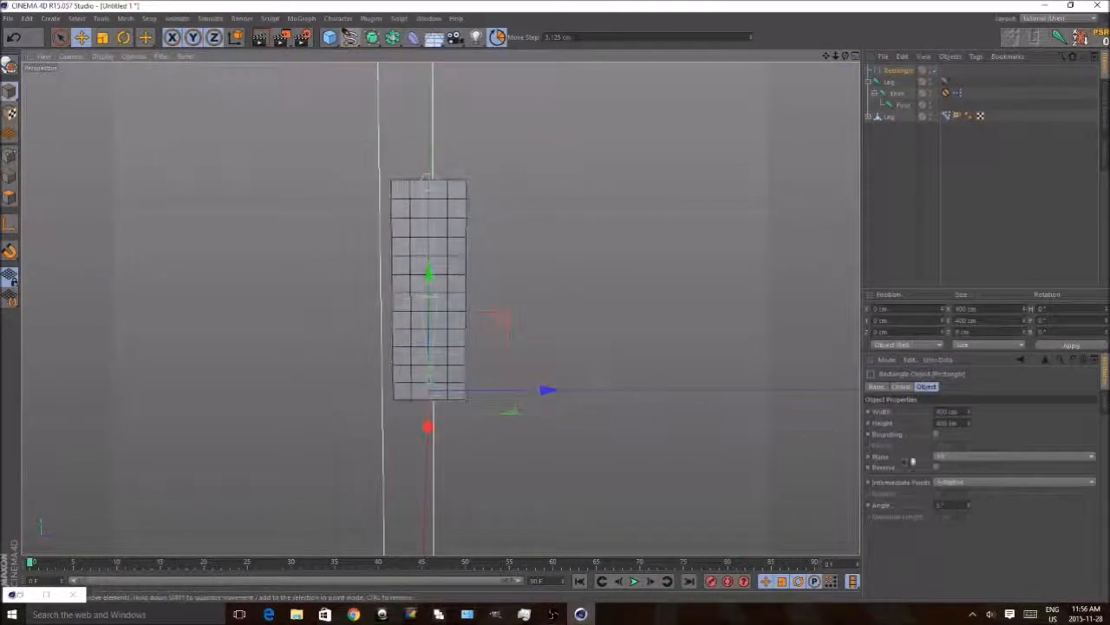
left_click(954, 456)
left_click(942, 493)
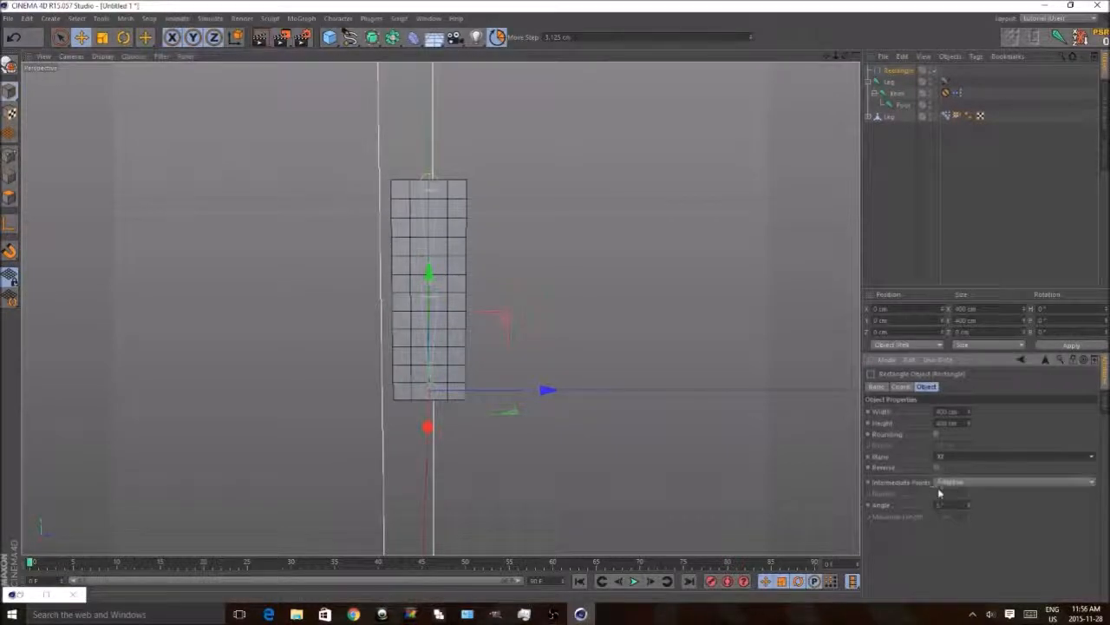
scroll(614, 367, "down", 2)
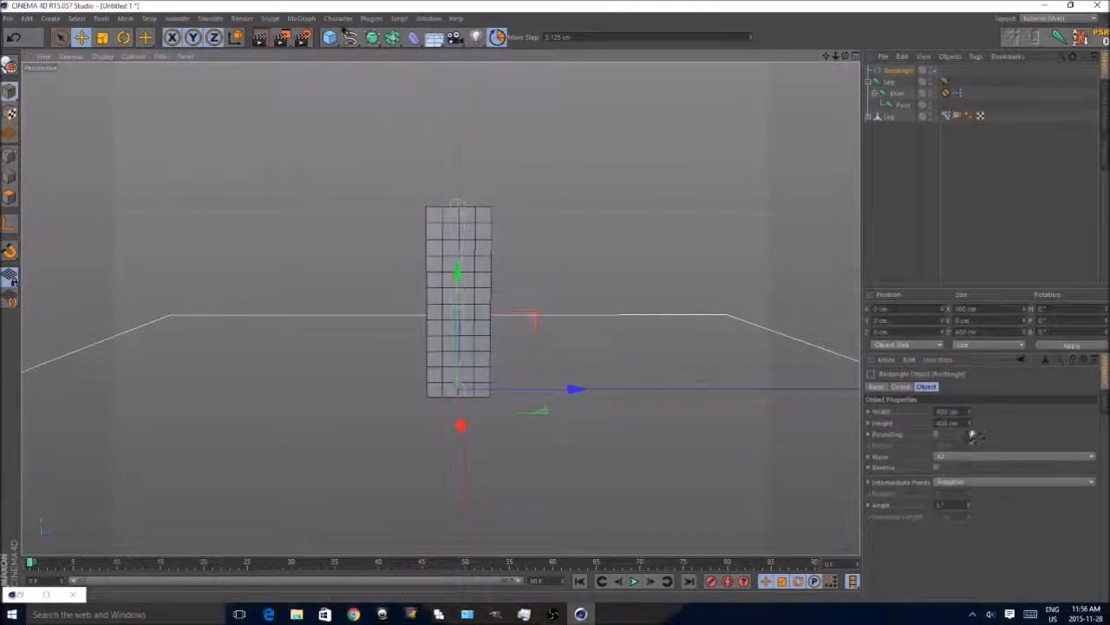
left_click_drag(969, 423, 969, 624)
left_click_drag(969, 338, 969, 535)
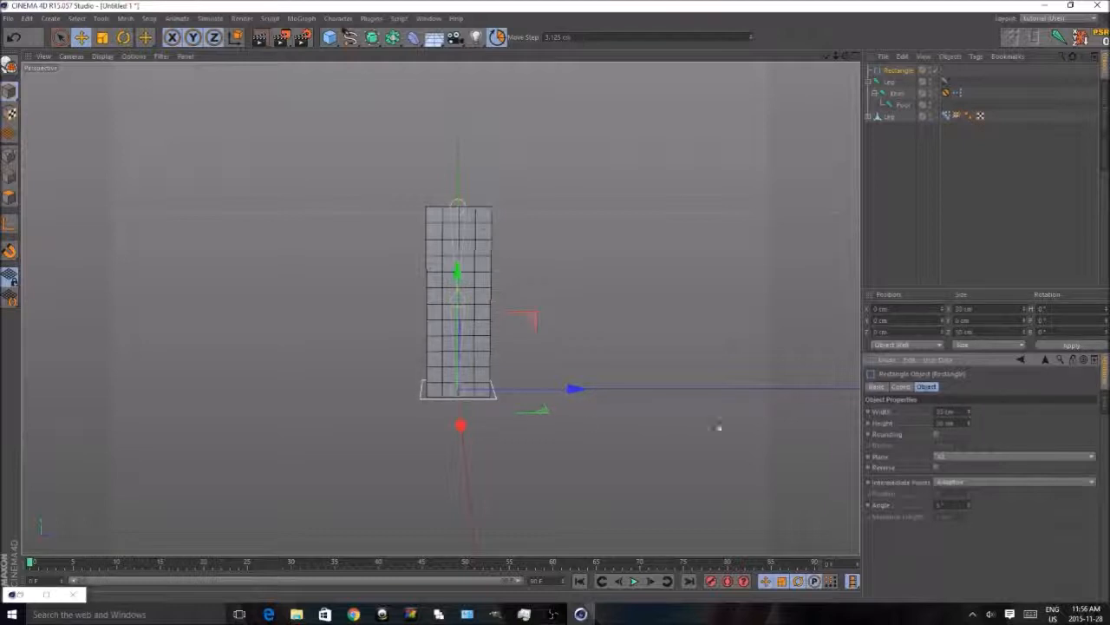
- Turn on a custom display colour for the rectangle spline and set it to bright red
scroll(491, 390, "up", 6)
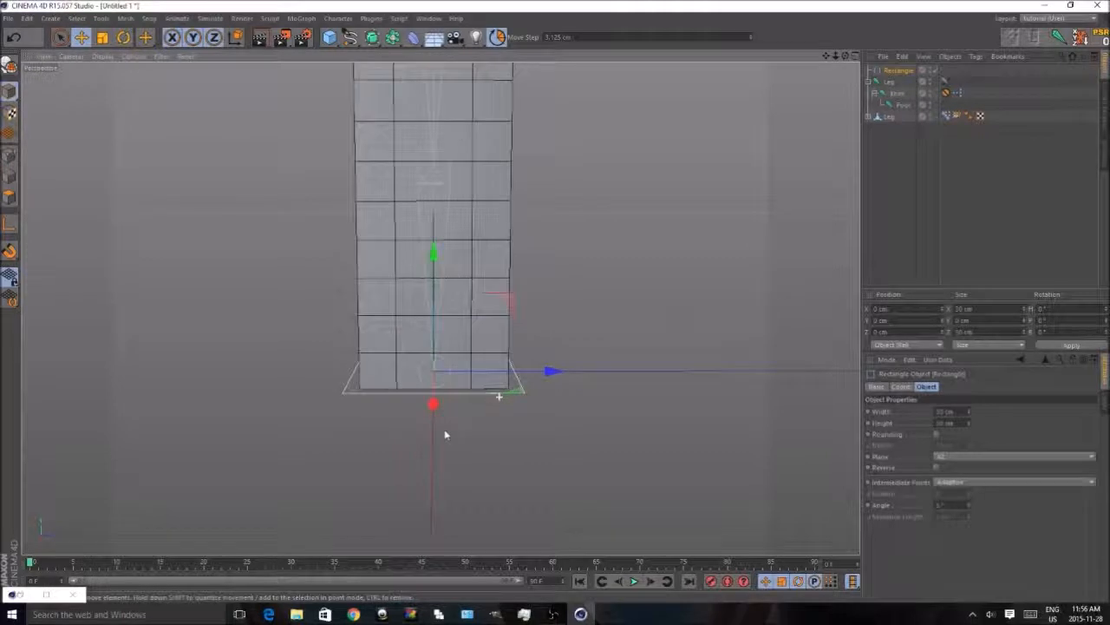
left_click_drag(379, 294, 433, 337, "alt")
left_click(874, 387)
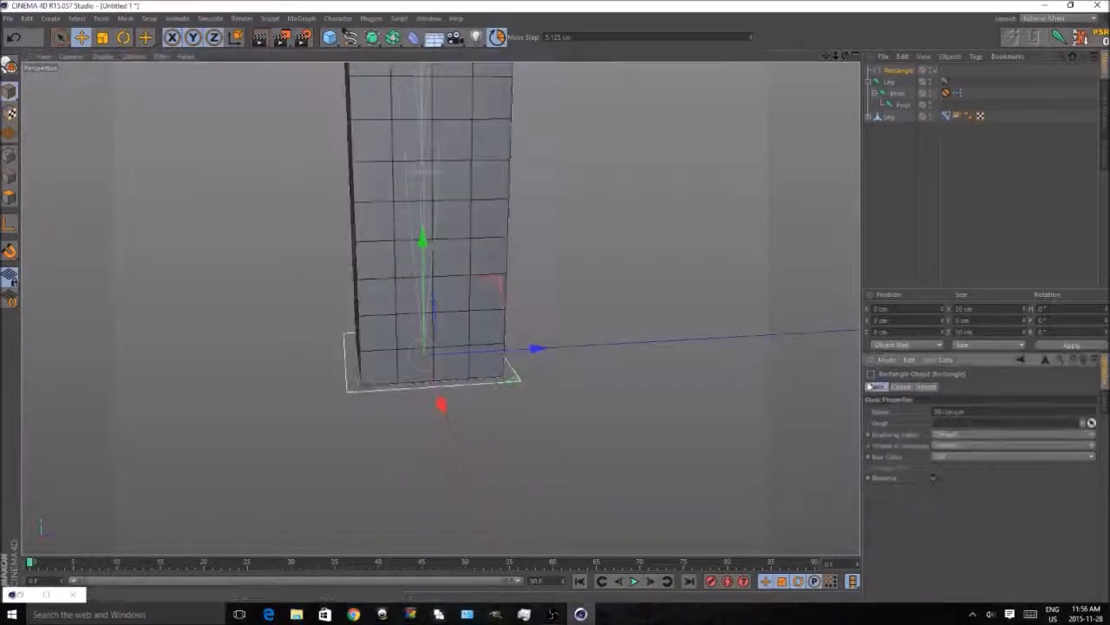
left_click(957, 457)
left_click(946, 469)
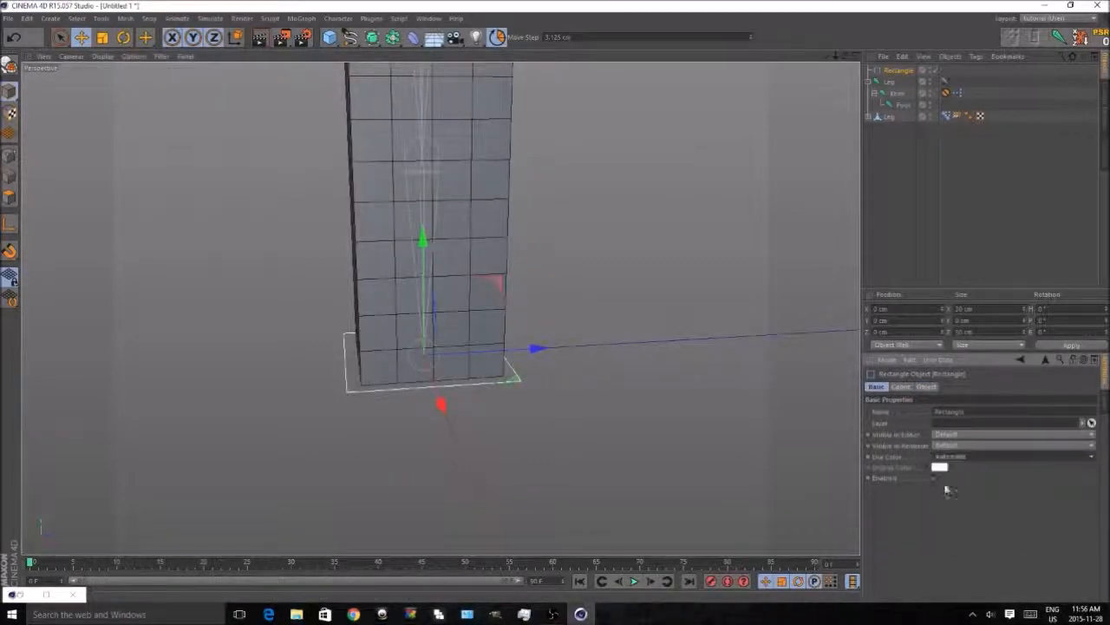
left_click(945, 457)
left_click(947, 491)
left_click(942, 470)
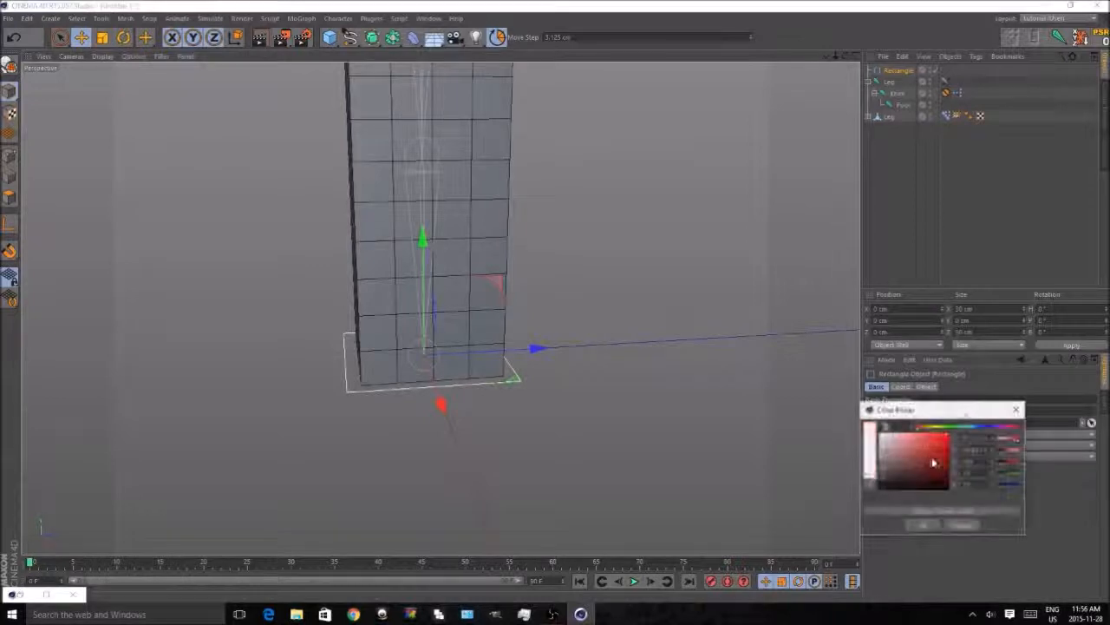
left_click_drag(935, 460, 1106, 335)
left_click(924, 525)
left_click(633, 526)
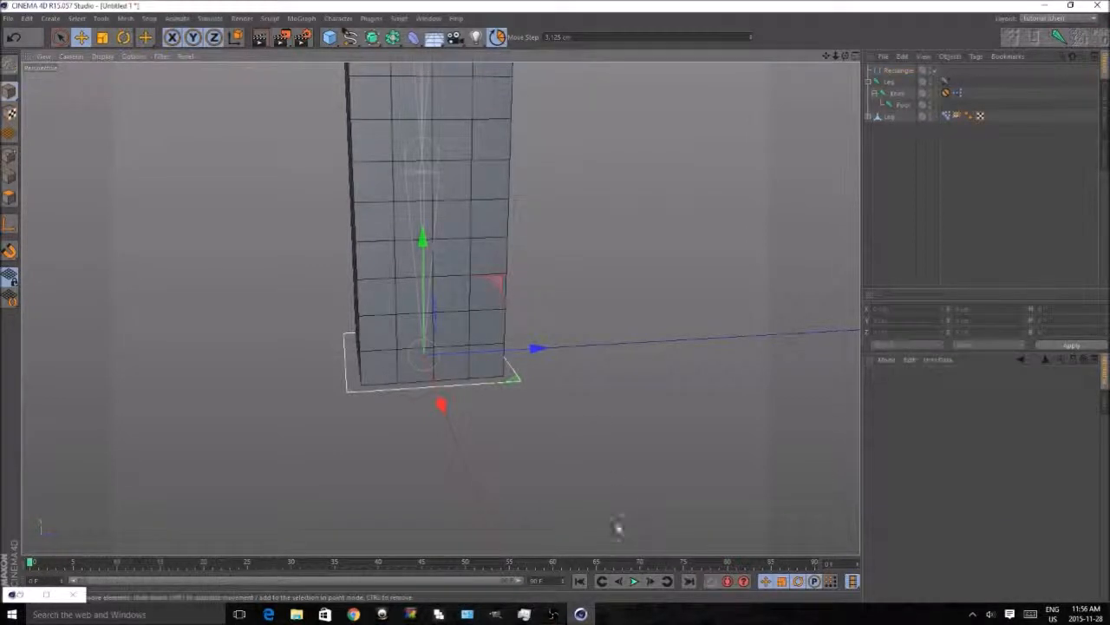
scroll(605, 510, "down", 3)
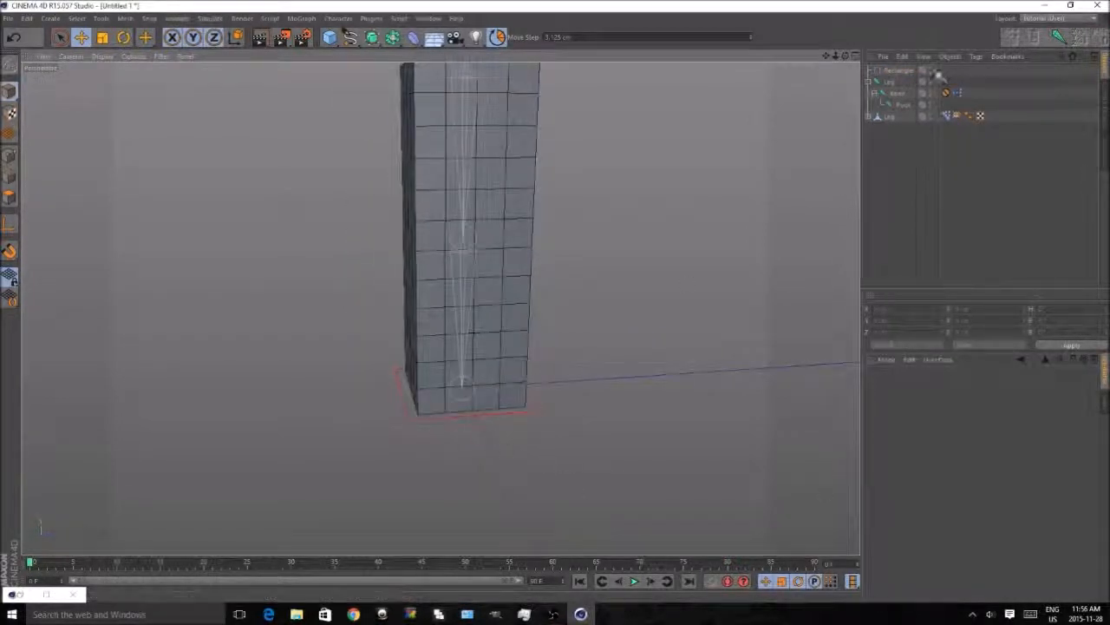
- Rename the rectangle spline to Leg Goal and assign it as the goal of the Leg joint's IK tag
left_click(899, 69)
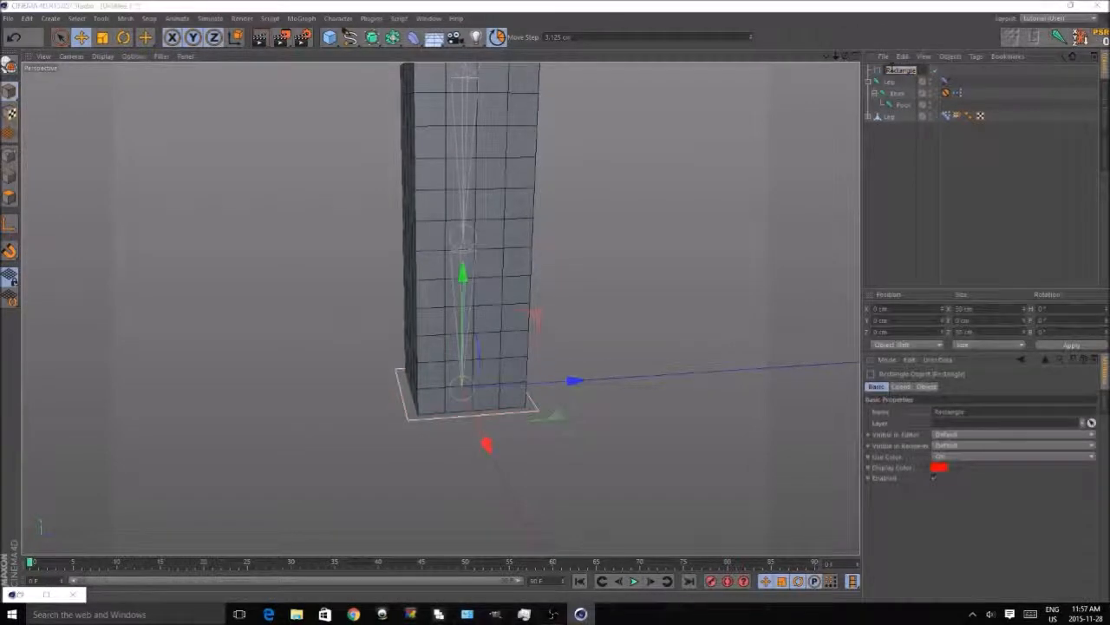
key("Return")
double_click(893, 70)
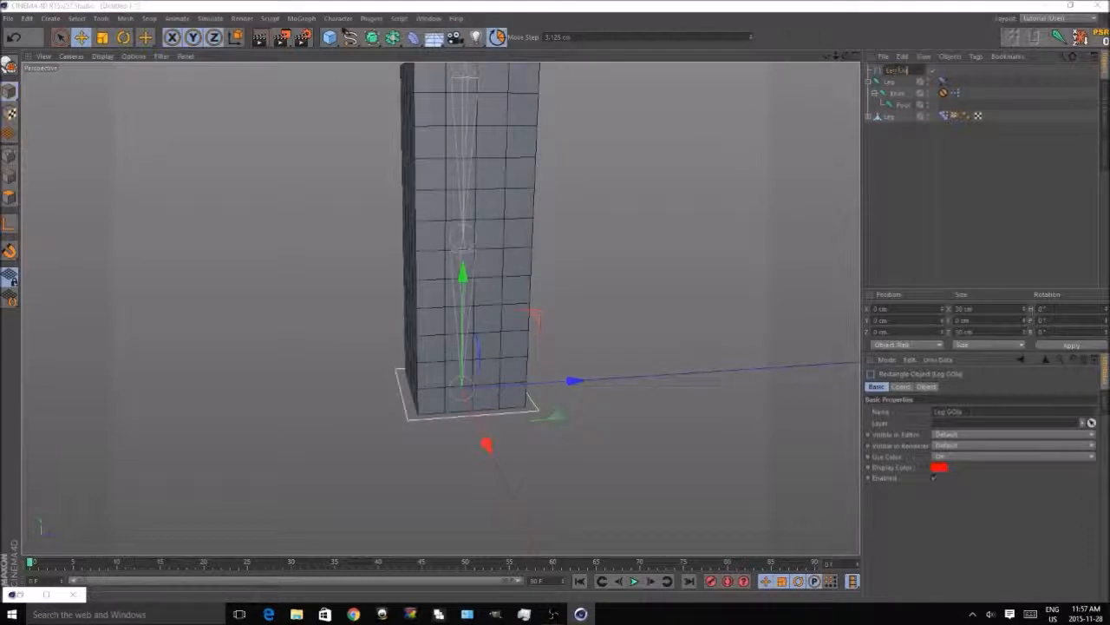
key("Return")
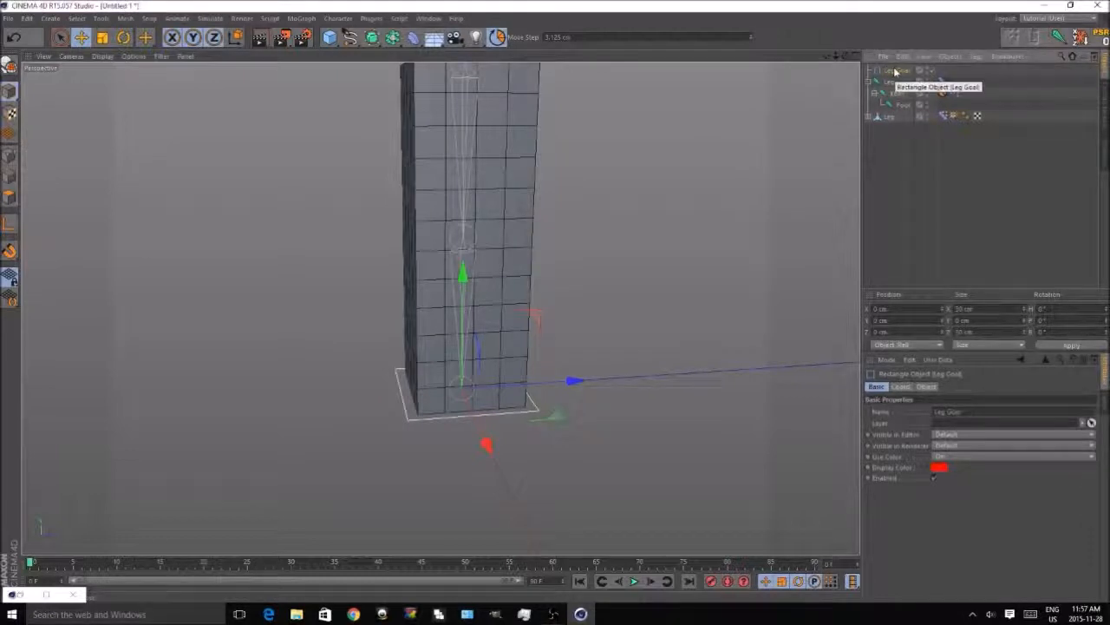
left_click(943, 81)
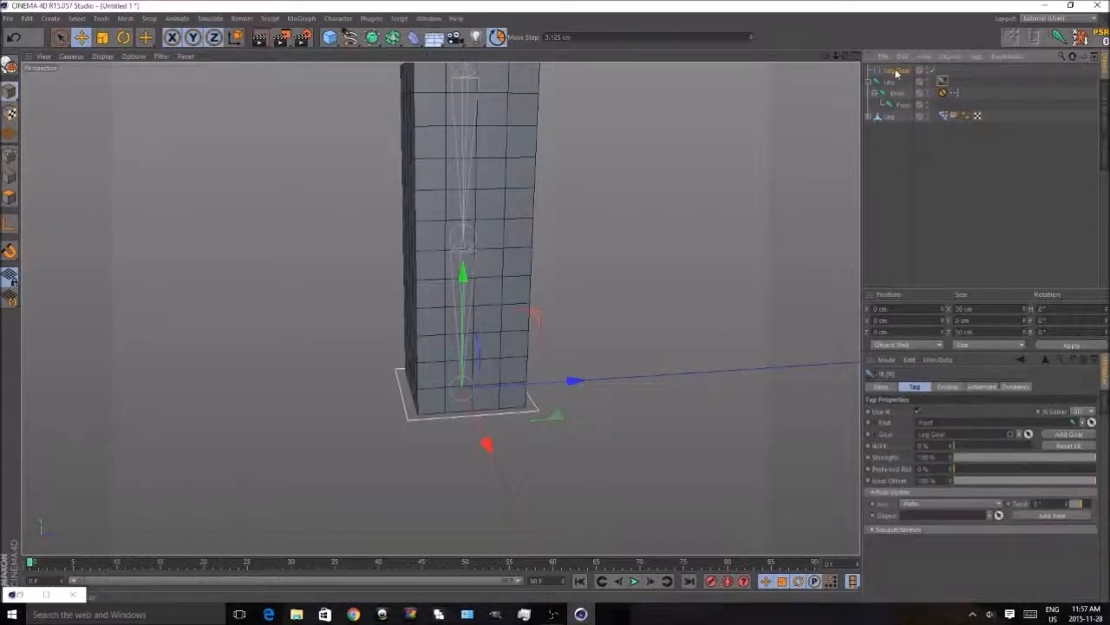
- Test the IK by moving Leg Goal around, turn off quantized movement, and reset the goal's transforms
left_click(896, 71)
left_click_drag(539, 315, 265, 229)
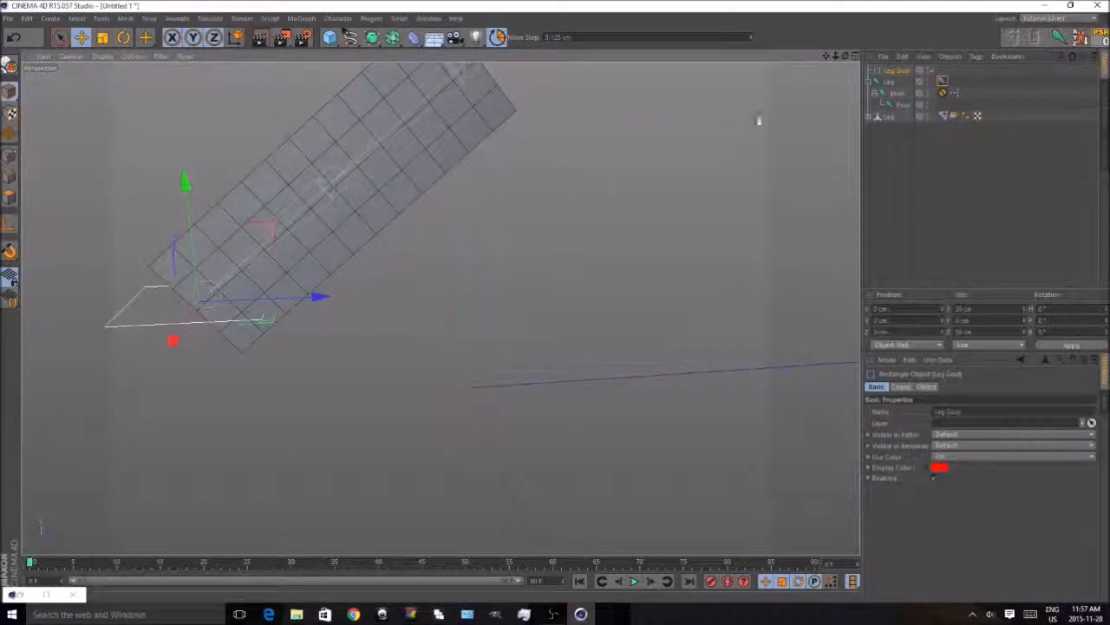
left_click(497, 38)
left_click_drag(535, 322, 720, 150)
left_click(1105, 42)
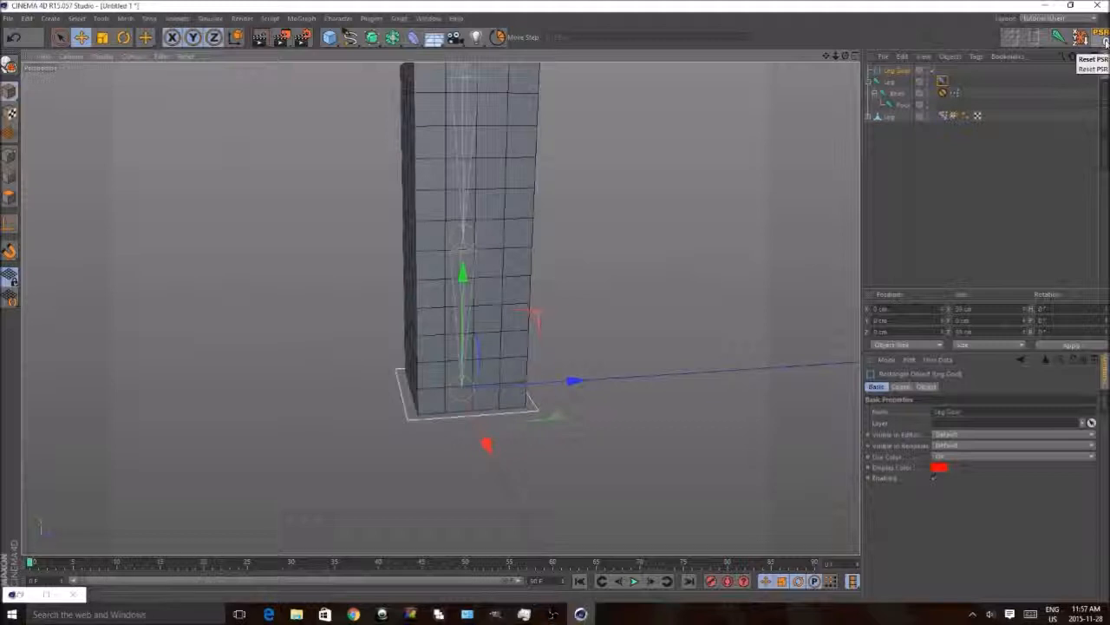
- Move Leg Goal along Z, examine how the foot's base sits against the controller, and reset its transforms
scroll(456, 489, "up", 3)
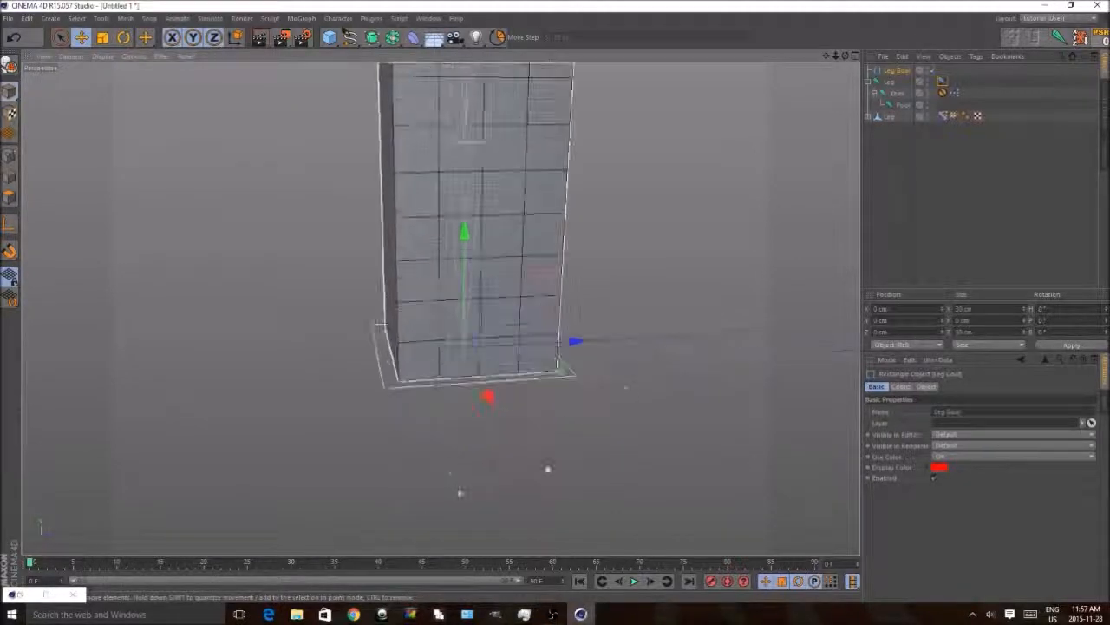
left_click_drag(577, 342, 369, 364)
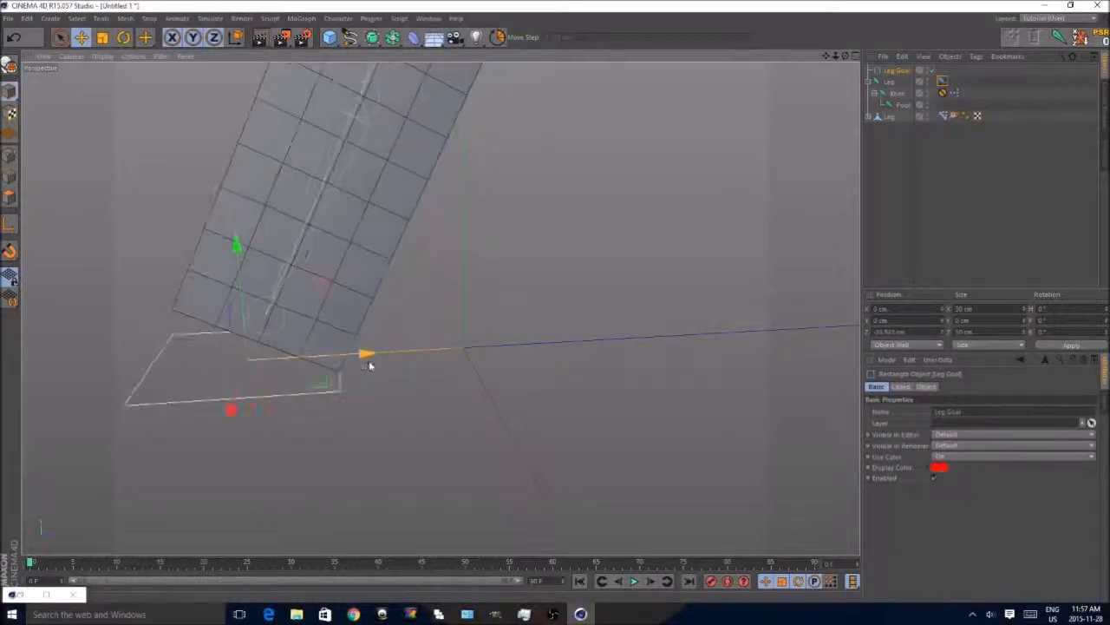
left_click_drag(648, 331, 392, 448, "alt")
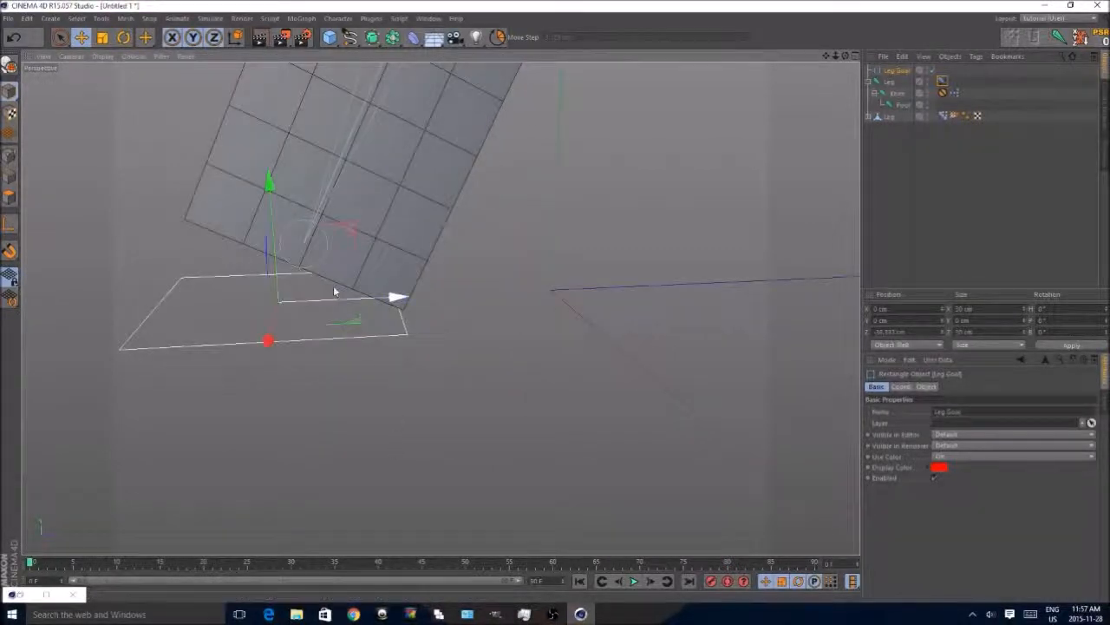
left_click_drag(330, 230, 206, 230, "alt")
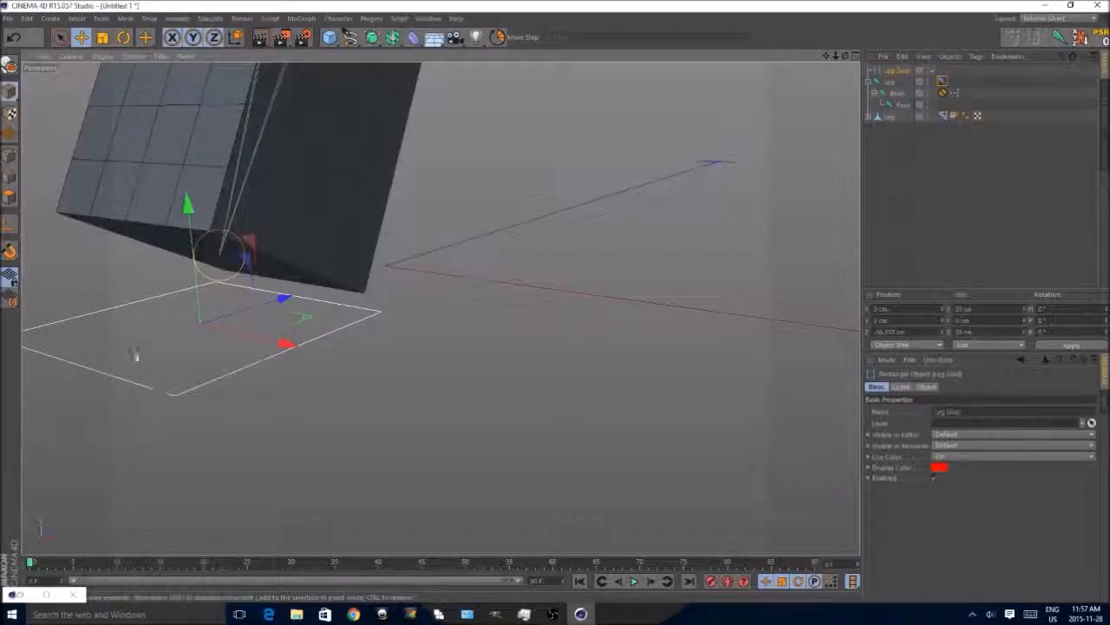
left_click_drag(304, 196, 110, 188, "alt")
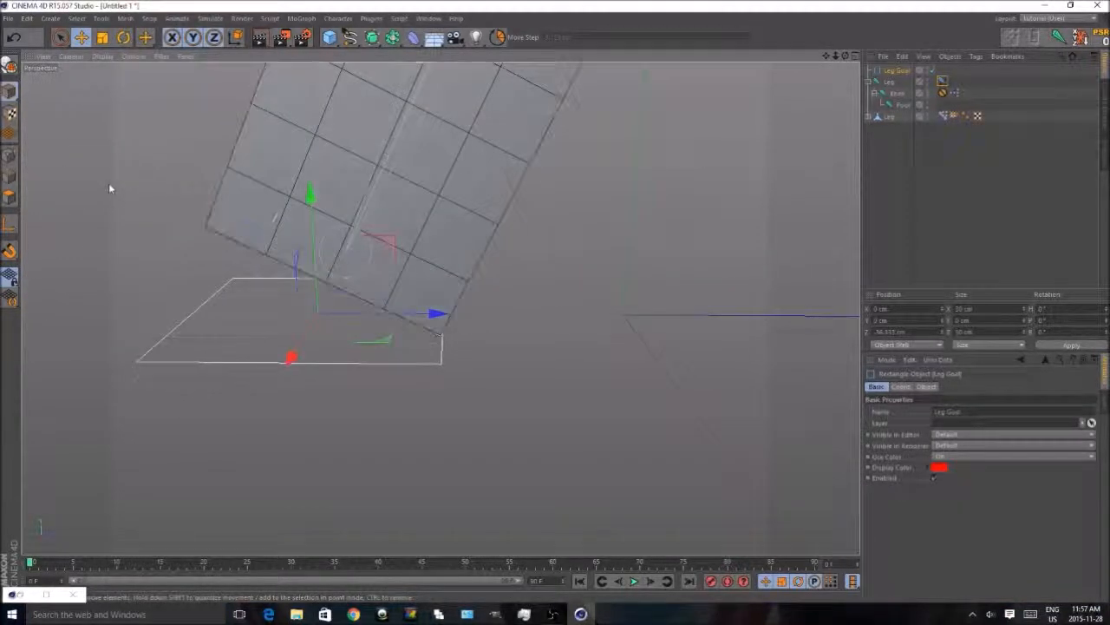
scroll(111, 194, "down", 2)
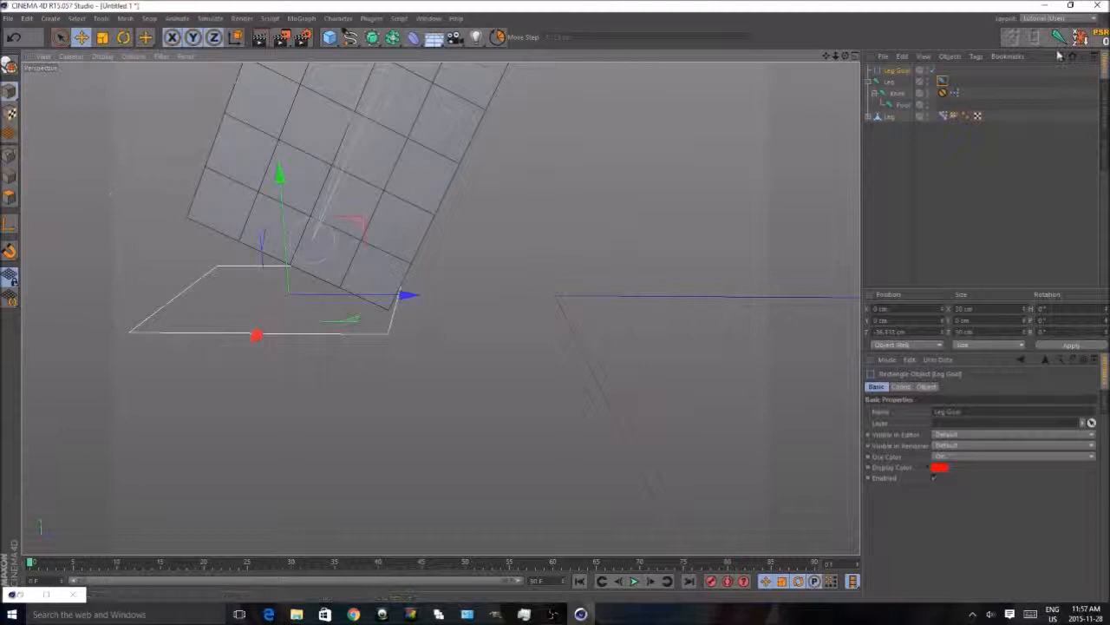
left_click(1099, 37)
- Move Leg Goal up and back, and across the ground plane, to test the leg, resetting its transforms after each move
scroll(376, 302, "down", 2)
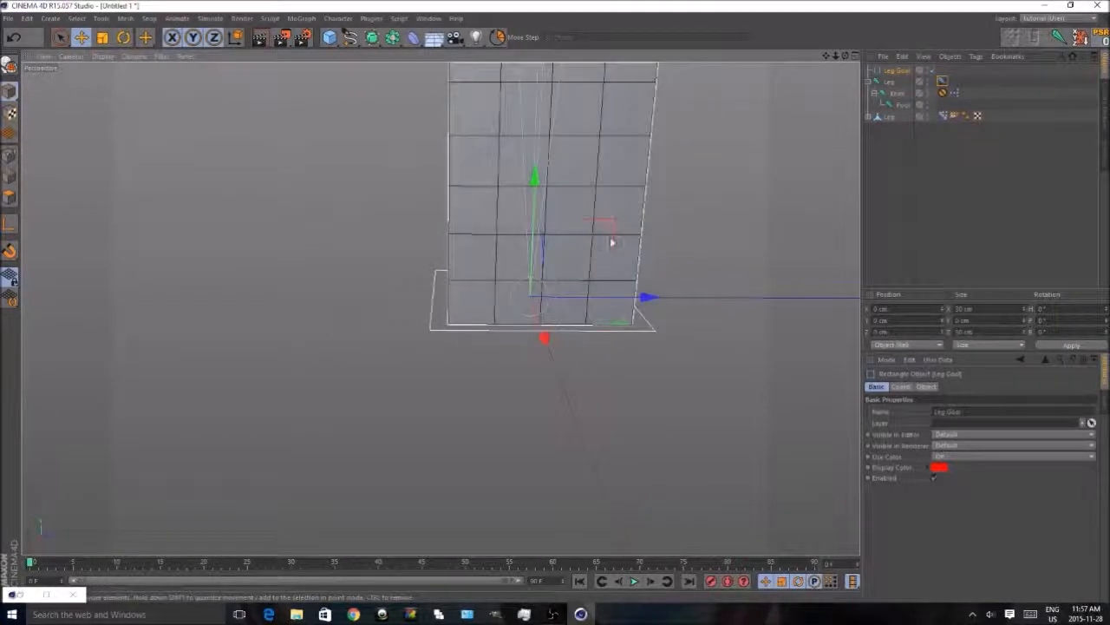
left_click_drag(602, 223, 380, 170)
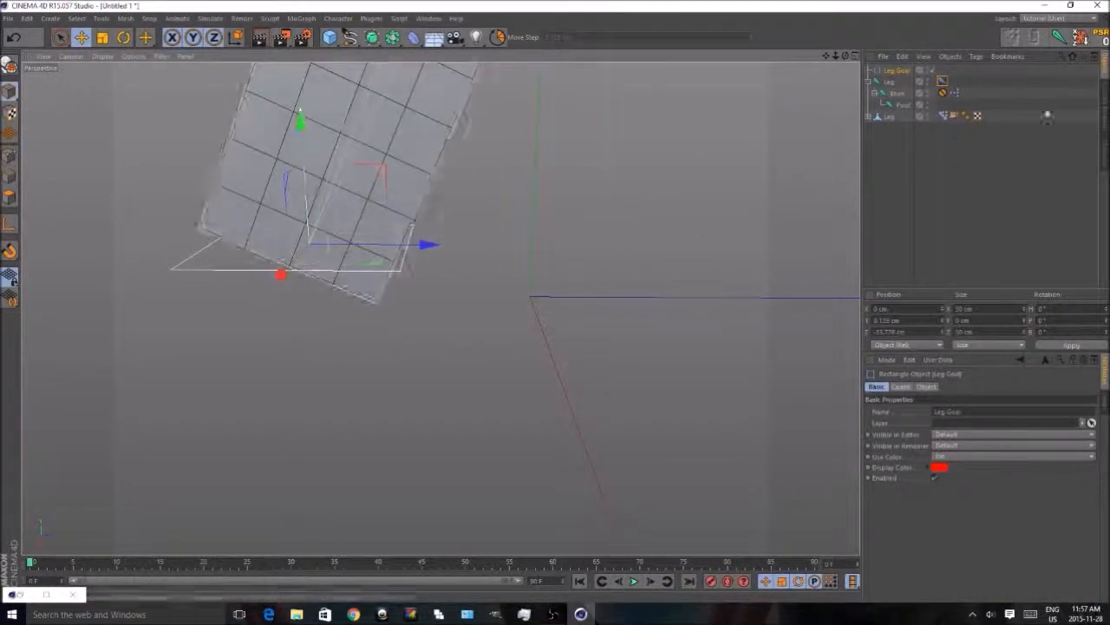
left_click(1099, 38)
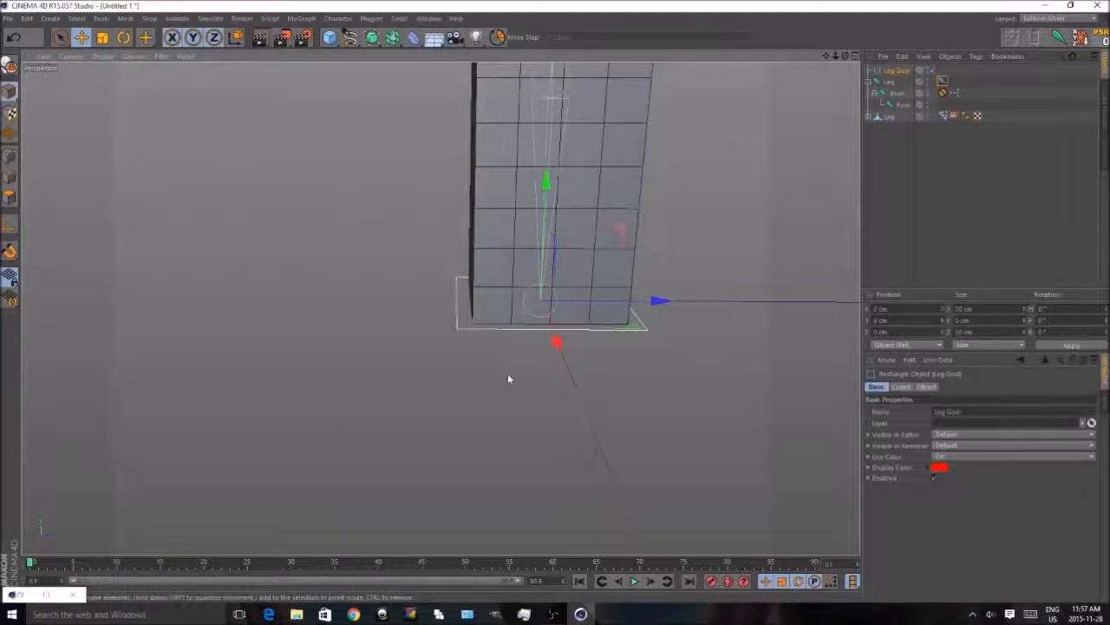
scroll(391, 350, "down", 6)
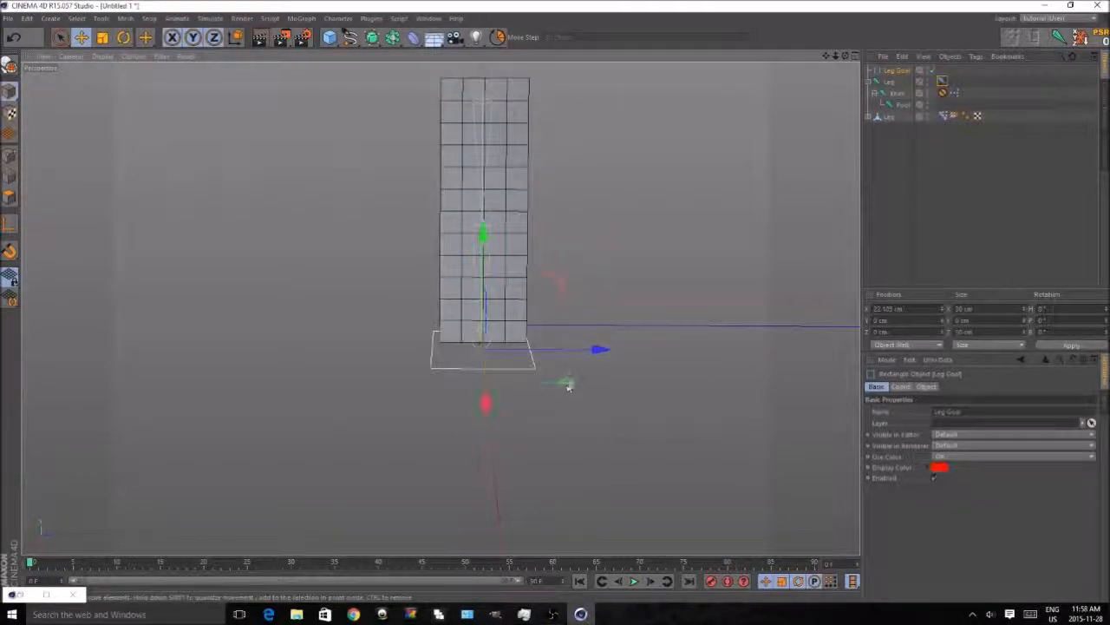
left_click_drag(585, 362, 604, 322)
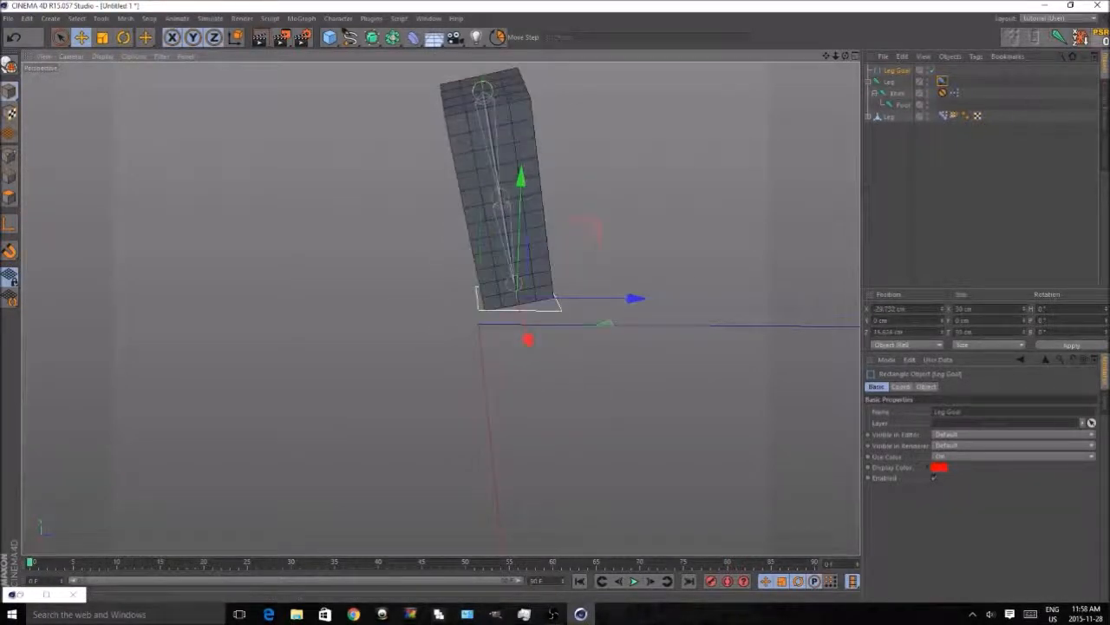
left_click(1100, 37)
- Switch the leg mesh's Pose Morph tag to Edit mode and add a new pose named Bend
left_click(943, 118)
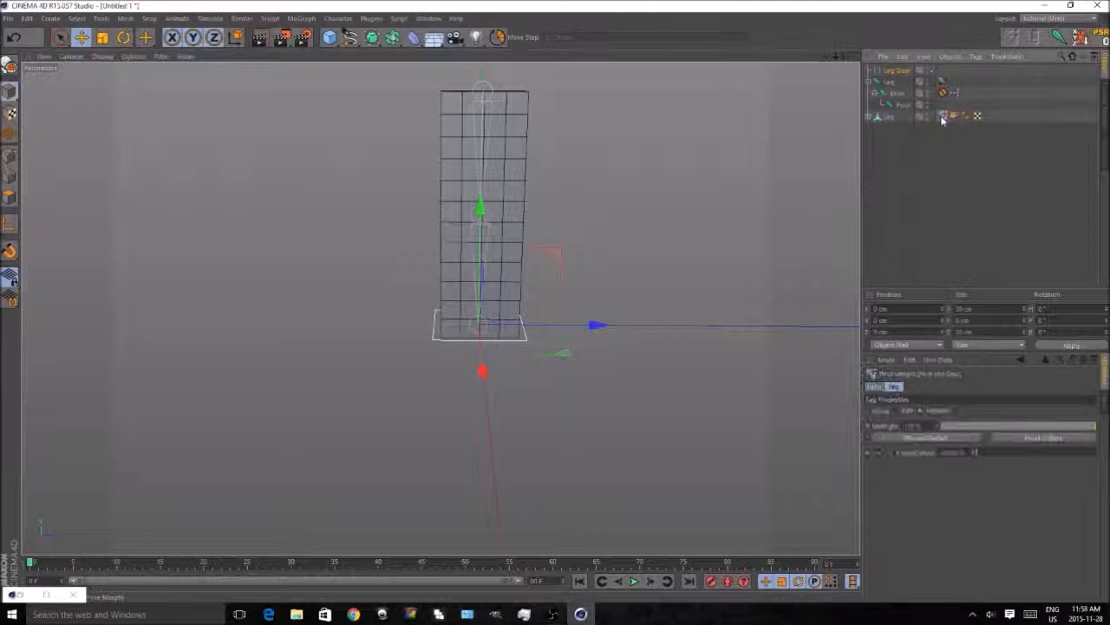
left_click(901, 410)
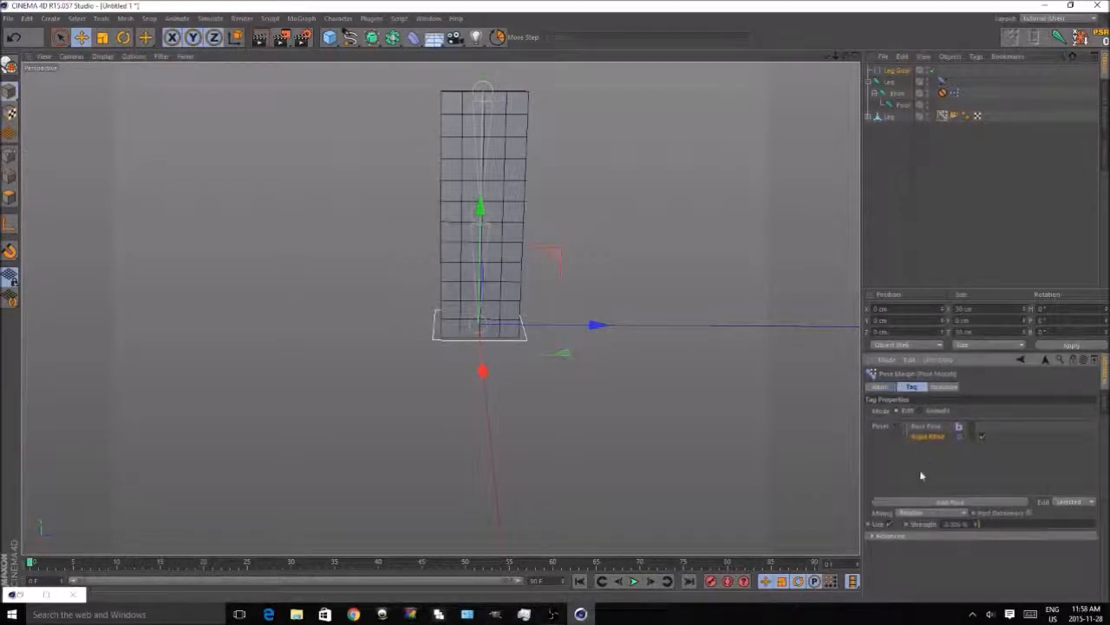
left_click(926, 503)
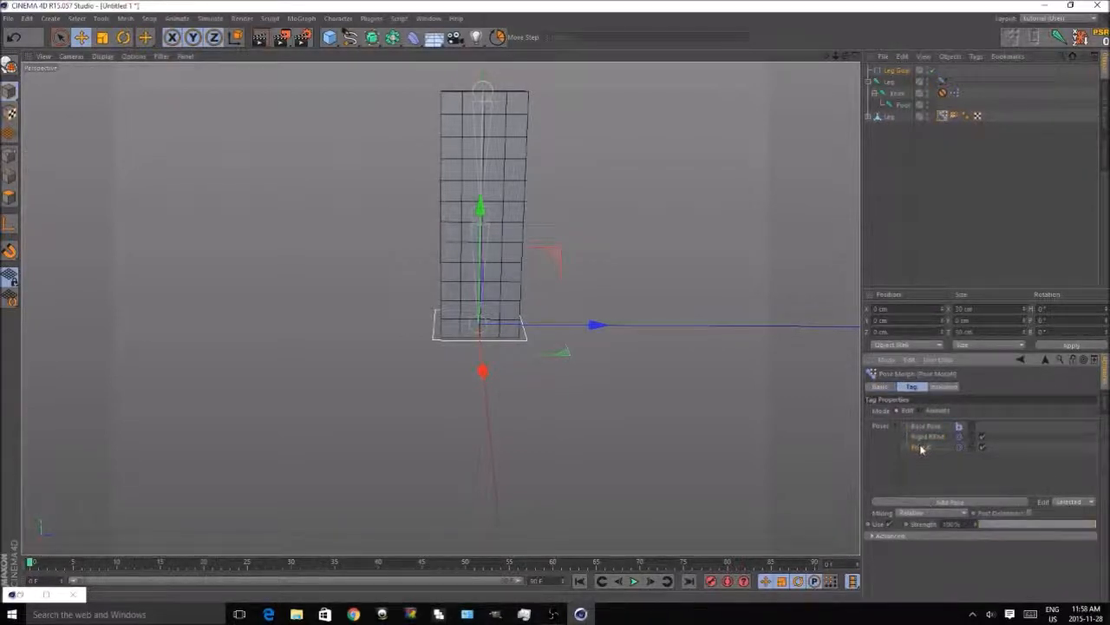
double_click(922, 448)
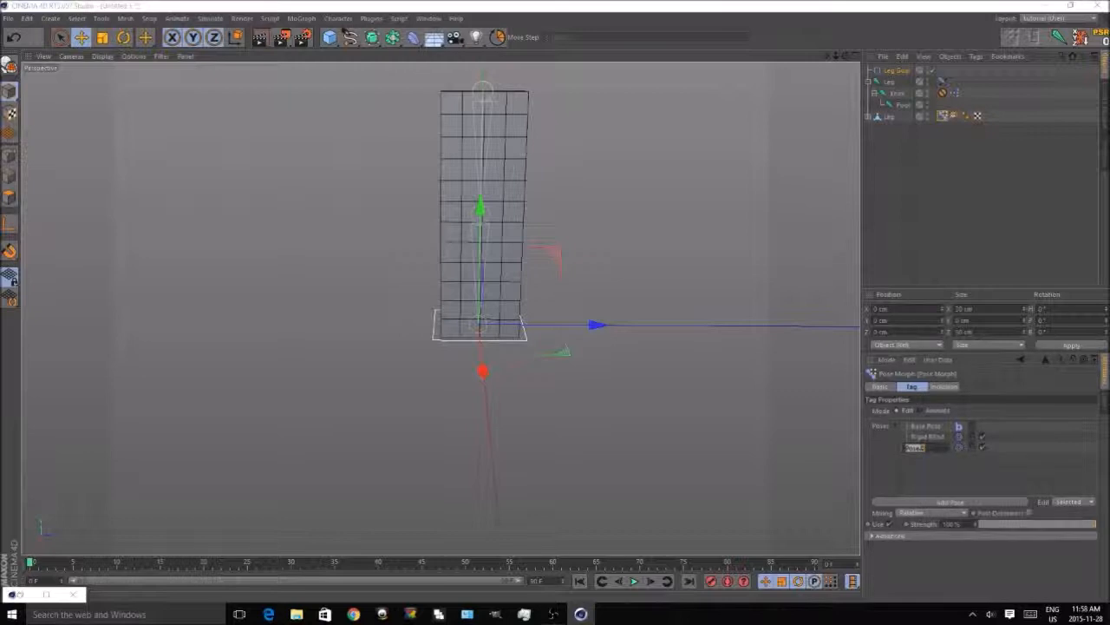
type("Bend")
key("Return")
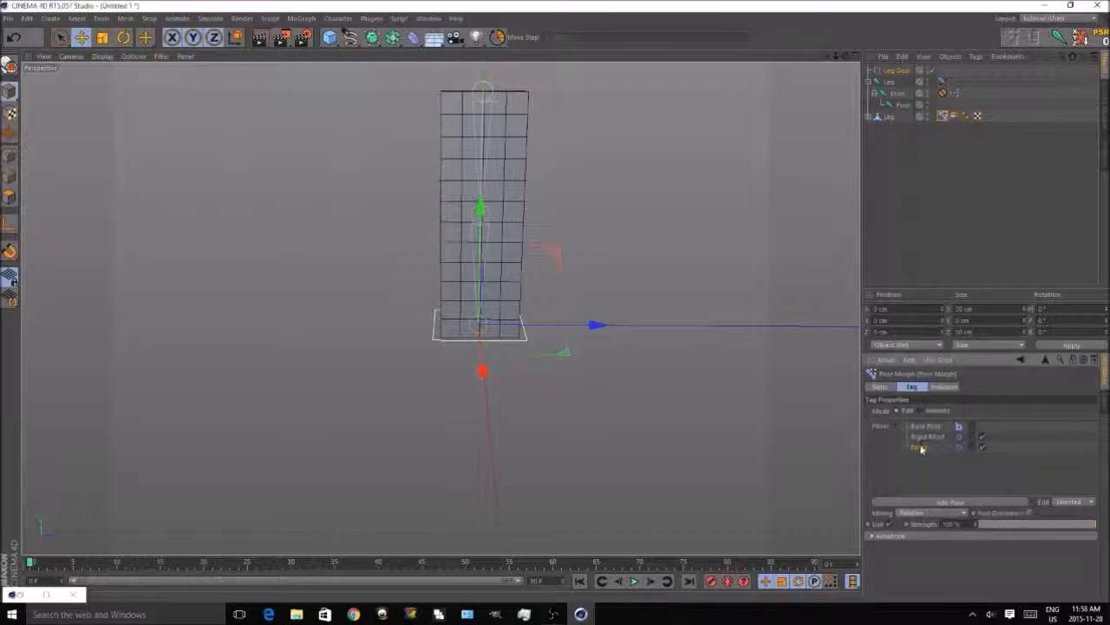
- Select the two lowest rows of horizontal edges on one face of the Leg mesh with Live Selection limited to visible elements
scroll(603, 231, "up", 5)
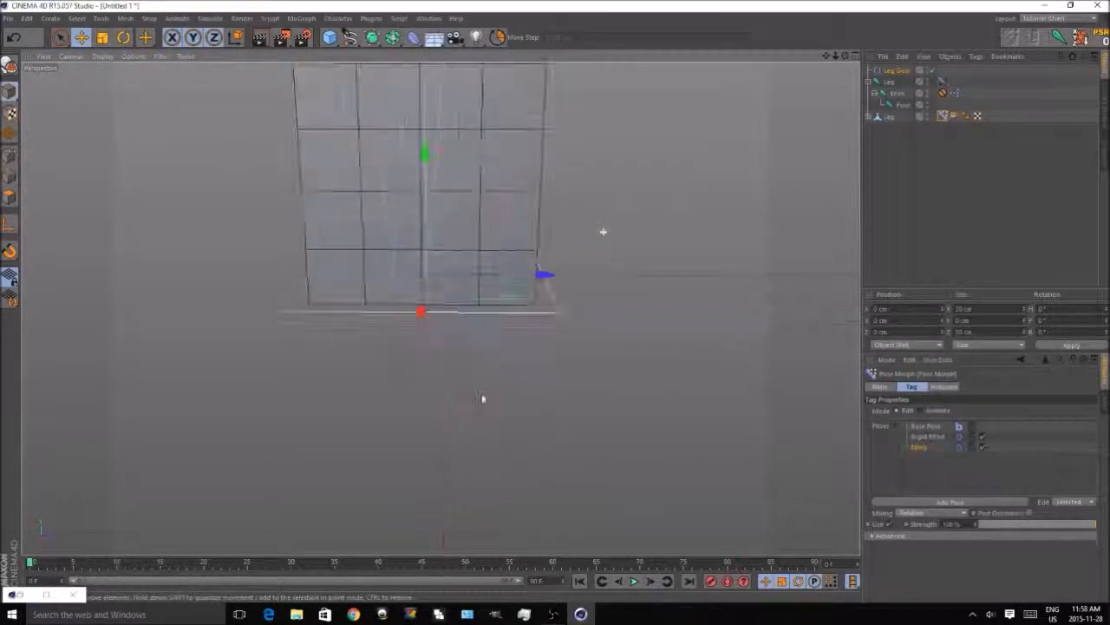
left_click(880, 116)
left_click_drag(433, 171, 620, 196, "alt")
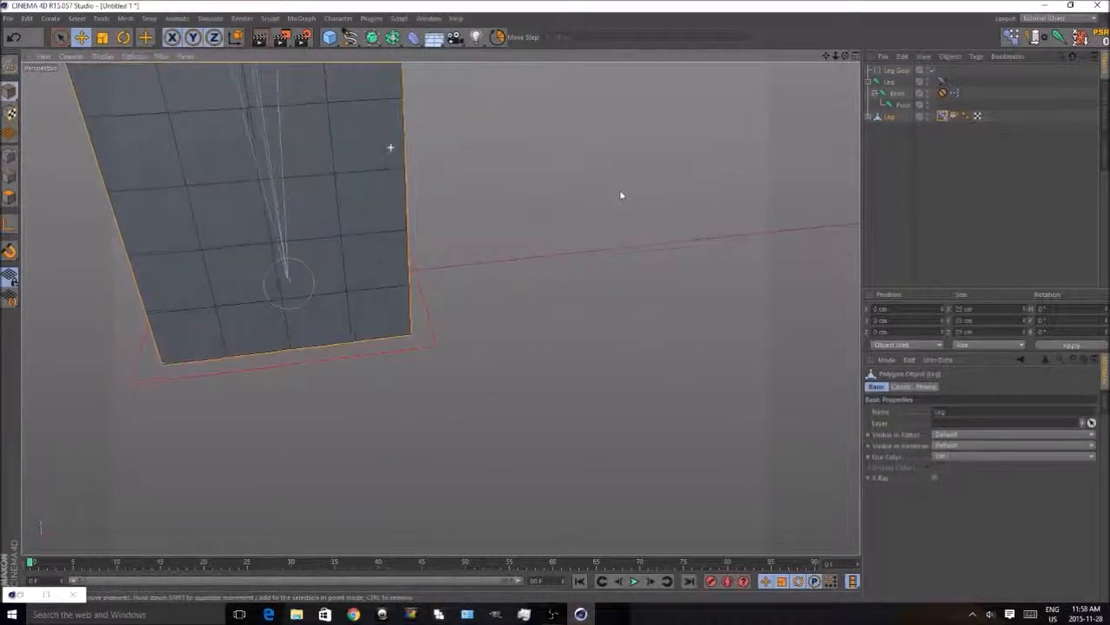
left_click_drag(583, 257, 119, 108, "alt")
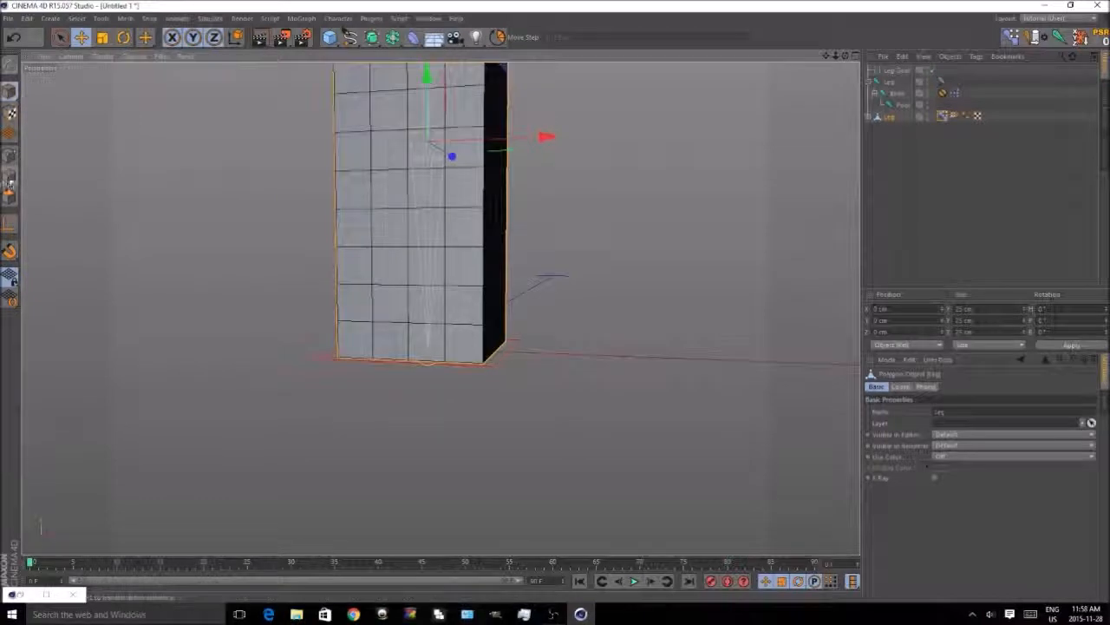
left_click(10, 179)
left_click(60, 38)
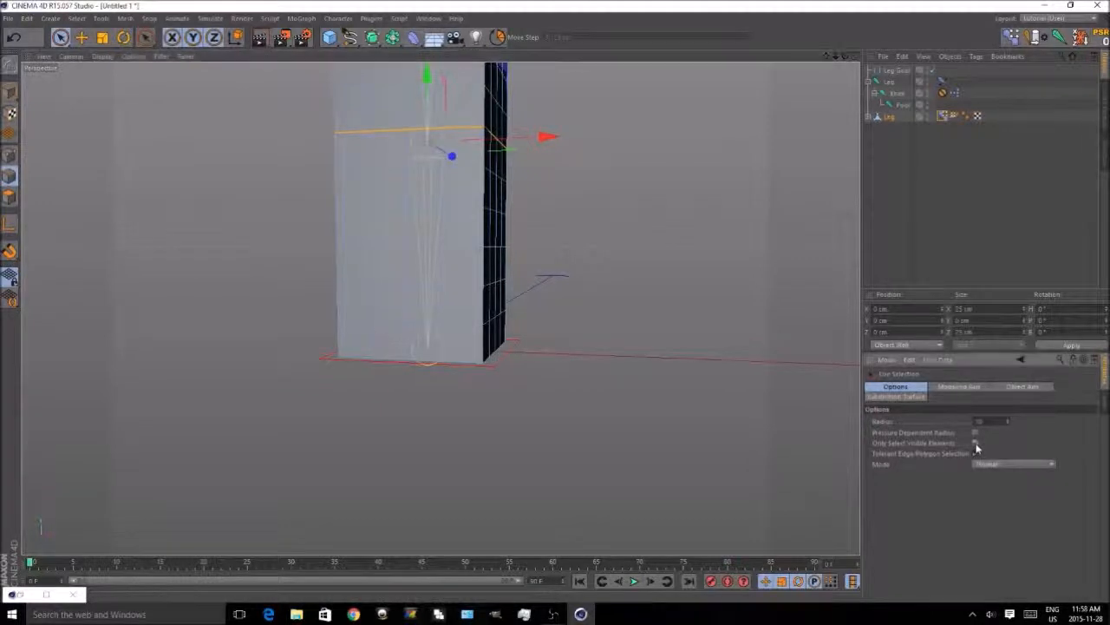
scroll(426, 433, "up", 3)
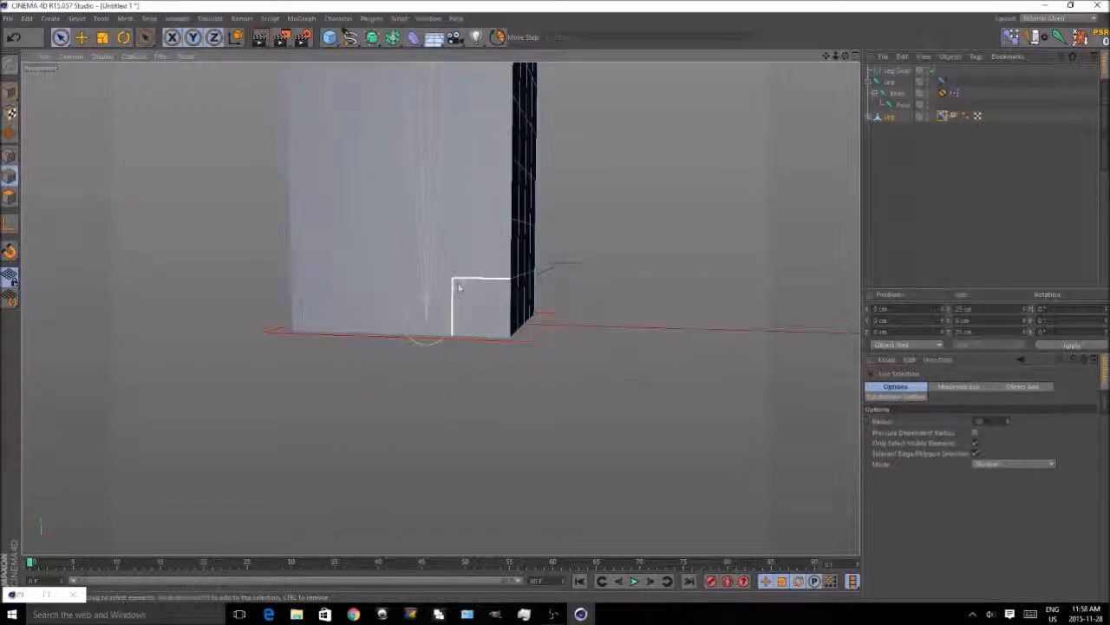
left_click_drag(461, 181, 458, 114, "alt")
left_click(487, 308)
left_click_drag(487, 298, 486, 262)
left_click(429, 326, "shift")
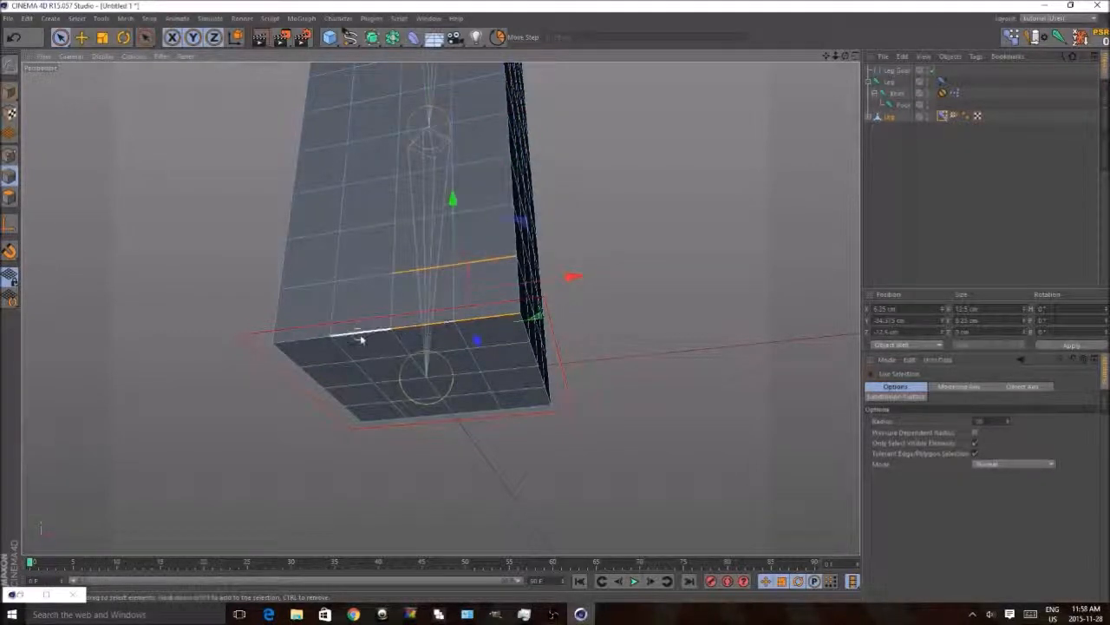
mouse_move(373, 284)
left_mouse_down("shift")
mouse_move(370, 275)
mouse_move(314, 337)
left_mouse_up("shift")
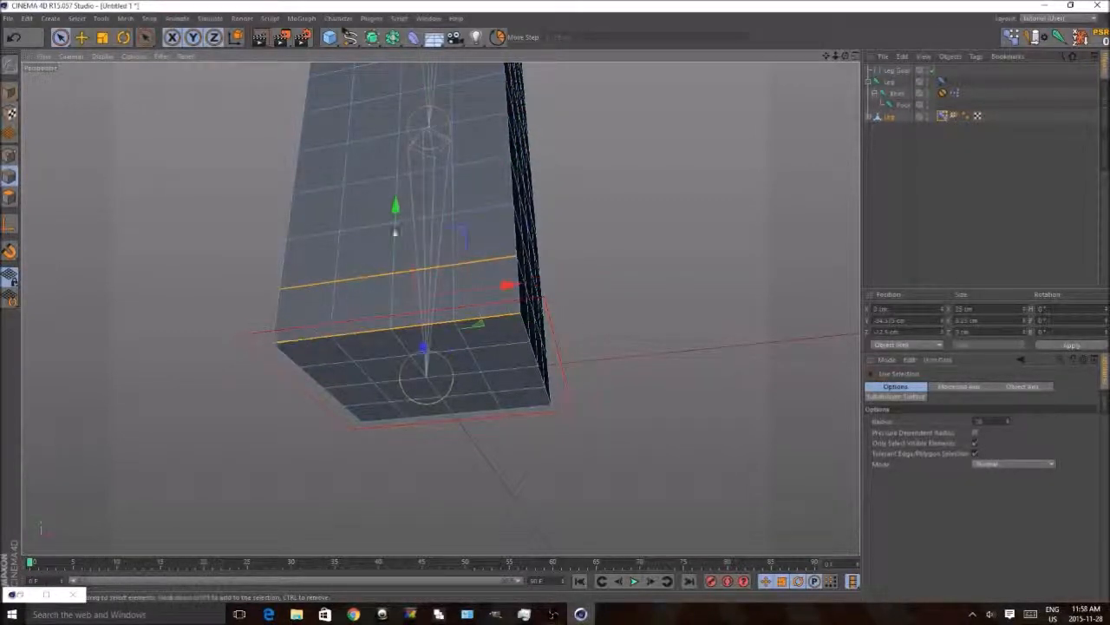
- Lower the two selected edge rows on the leg's face, with the bottom row extended further down to Y -50 cm
left_click_drag(396, 206, 396, 176)
left_click(13, 37)
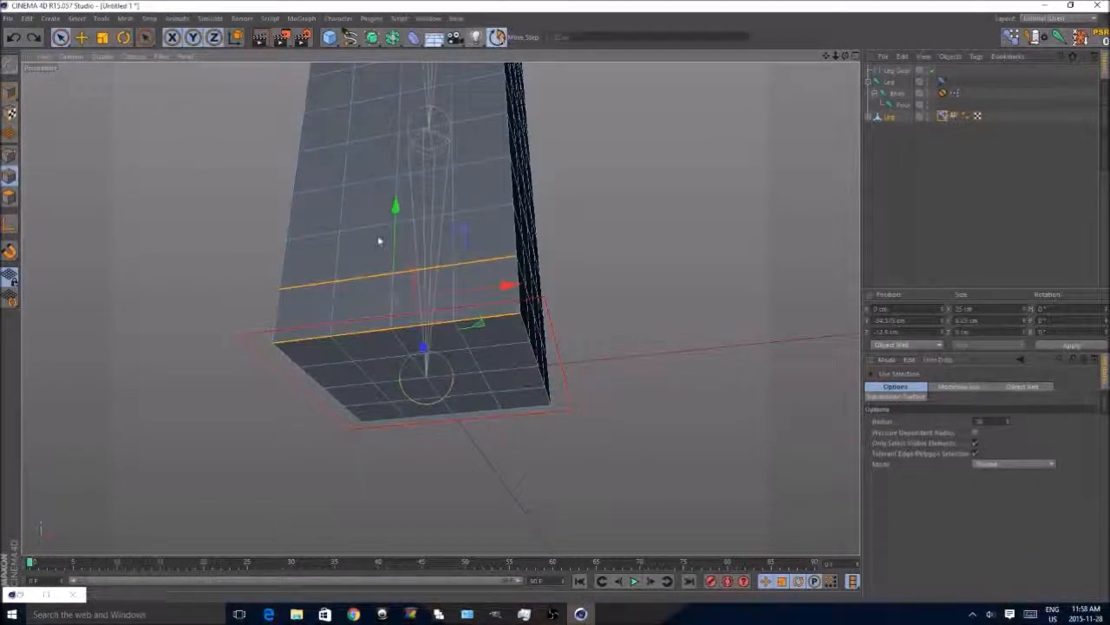
left_click_drag(393, 209, 393, 256)
left_click_drag(270, 348, 472, 327, "ctrl")
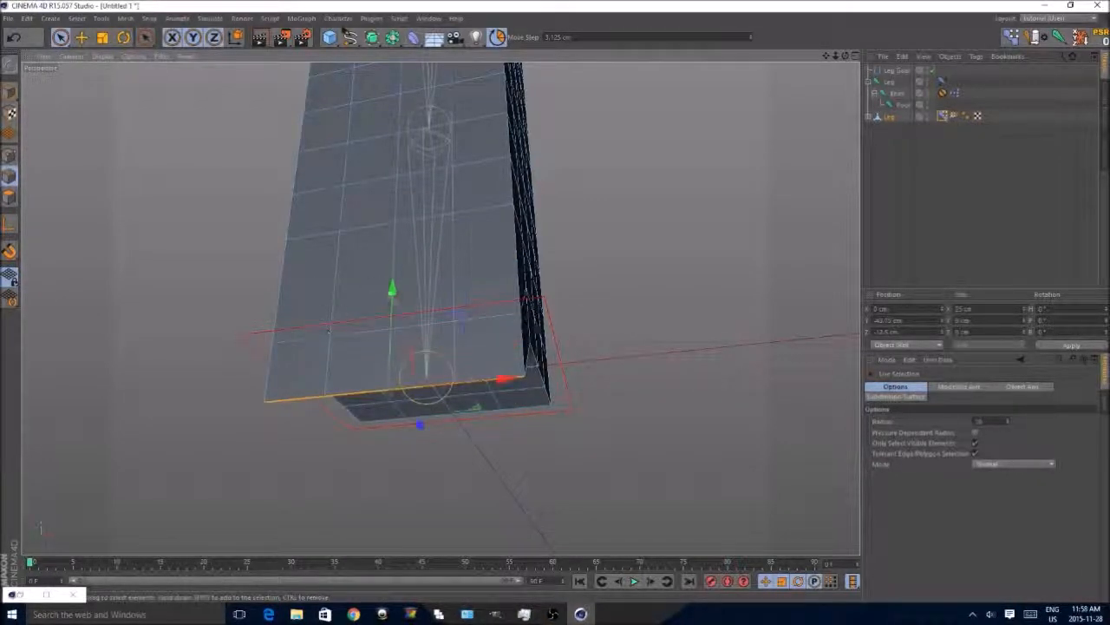
left_click_drag(391, 289, 385, 364)
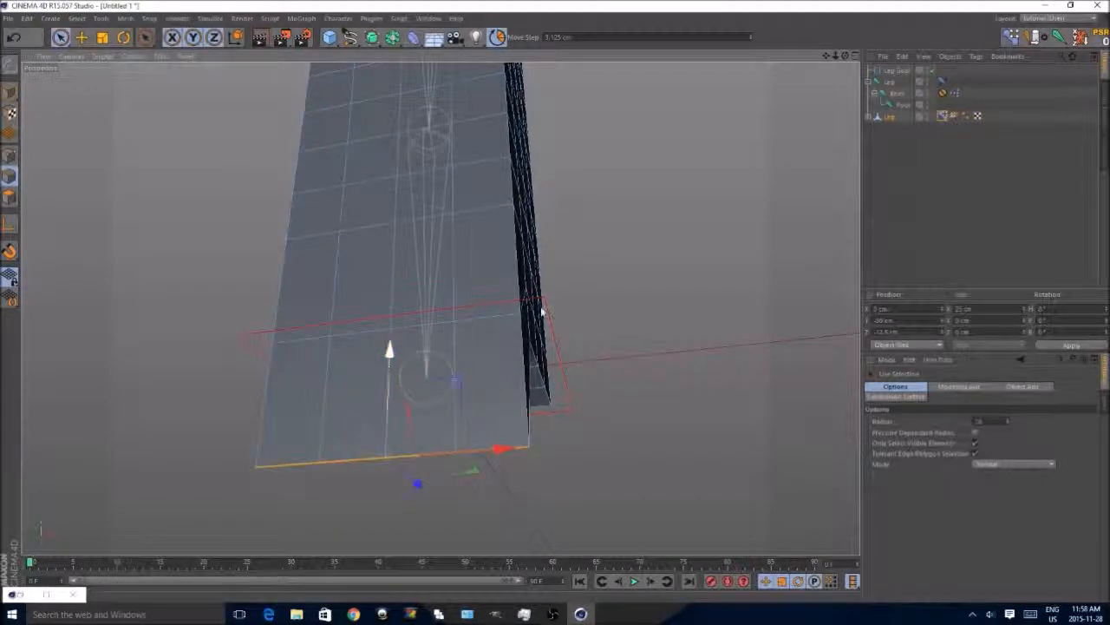
- Select the two lowest rows of horizontal edges on the leg's opposite face and raise them to an average Y of -28.125 cm
mouse_move(416, 315)
left_mouse_down("alt")
mouse_move(298, 362)
mouse_move(144, 385)
mouse_move(77, 385)
mouse_move(61, 360)
mouse_move(80, 334)
left_mouse_up("alt")
mouse_move(420, 181)
left_mouse_down()
mouse_move(432, 103)
mouse_move(520, 188)
mouse_move(521, 131)
left_mouse_up()
mouse_move(612, 202)
left_mouse_down()
mouse_move(706, 231)
mouse_move(685, 164)
mouse_move(602, 144)
mouse_move(562, 98)
left_mouse_up()
left_click(562, 95)
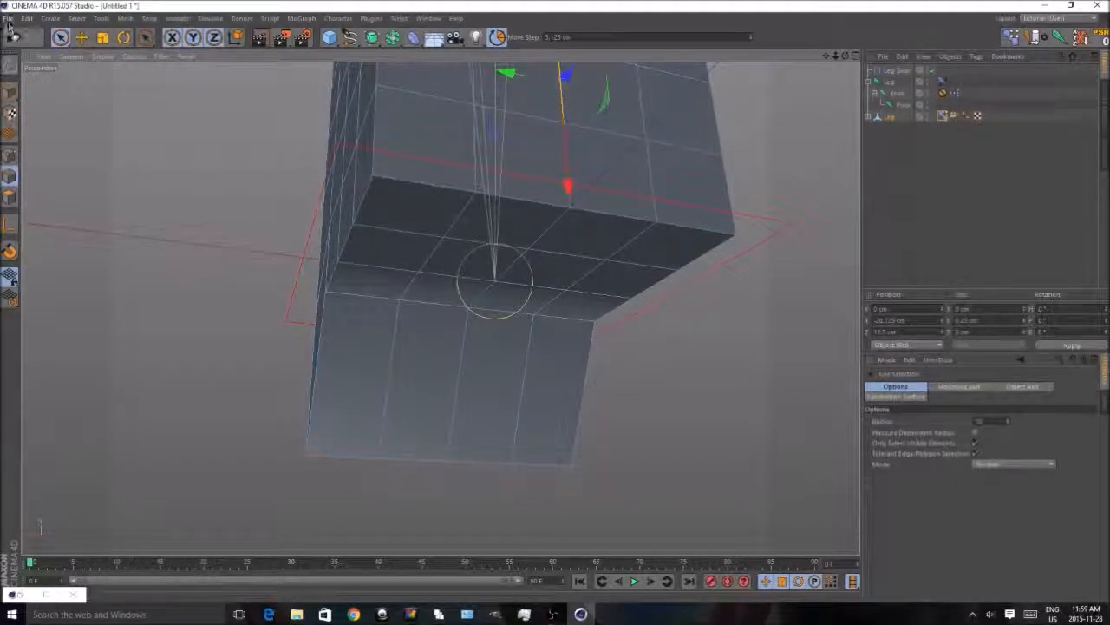
key("ctrl+z")
left_click_drag(563, 86, 567, 29)
right_click_drag(351, 453, 404, 219, "alt")
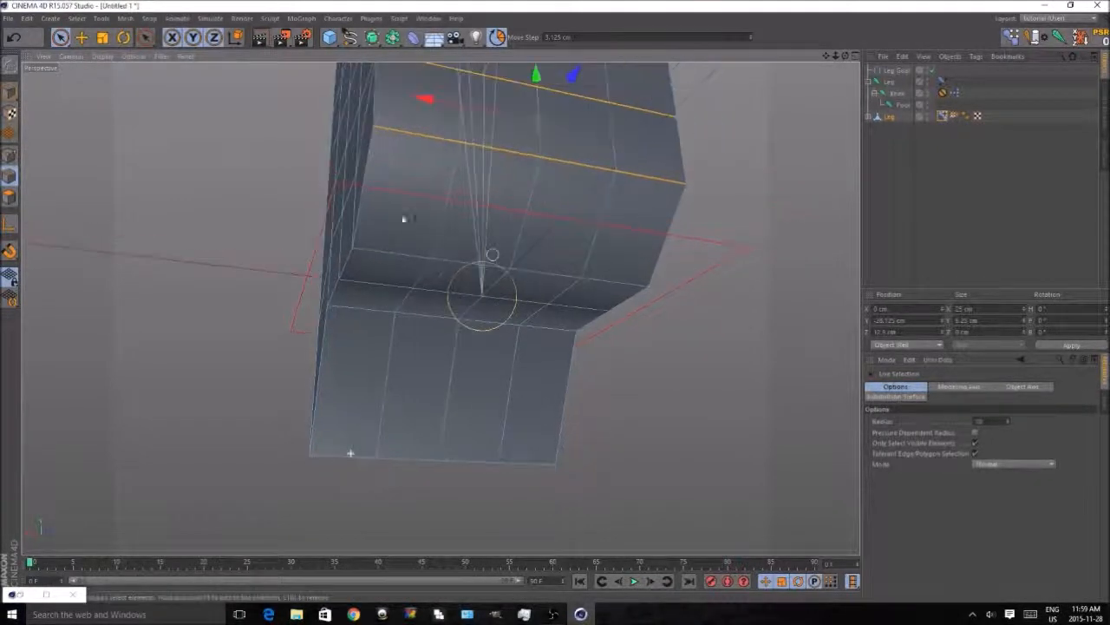
mouse_move(538, 78)
left_mouse_down()
mouse_move(535, 54)
mouse_move(533, 69)
left_mouse_up()
- Select only the bottom edge row of that opposite face and raise it to Y -25 cm
left_click(419, 138)
left_click(507, 146, "shift")
left_click(572, 160, "shift")
left_click(670, 185, "shift")
left_click_drag(537, 103, 536, 43)
scroll(435, 471, "down", 2)
left_click_drag(321, 283, 548, 352, "alt")
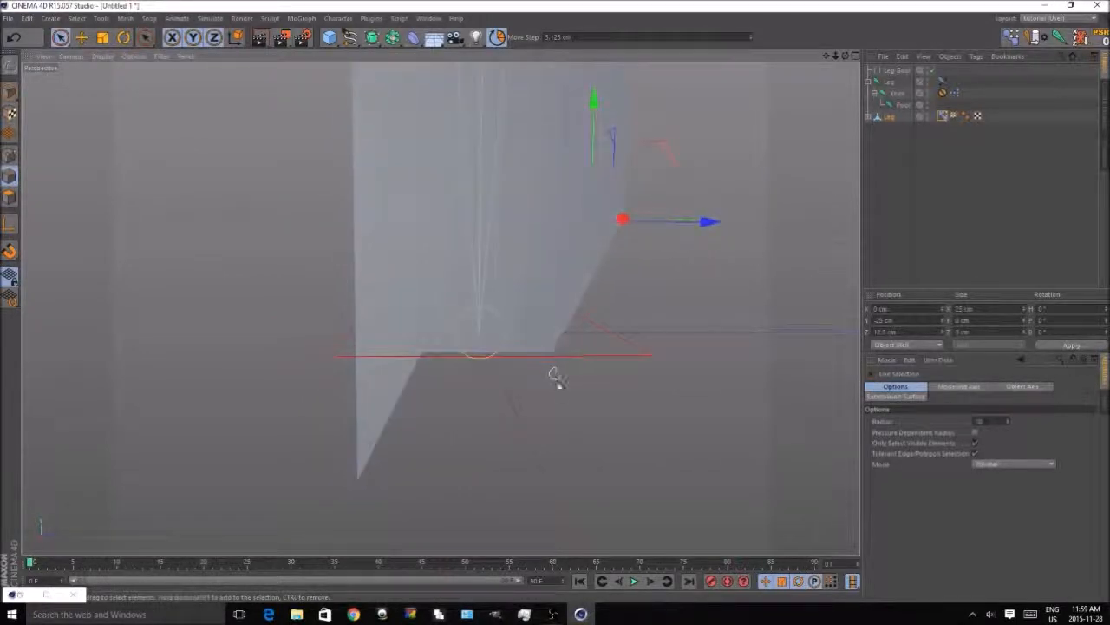
- Show the foot in the Right view and set Live Selection in Points mode to include hidden elements
middle_click(580, 415)
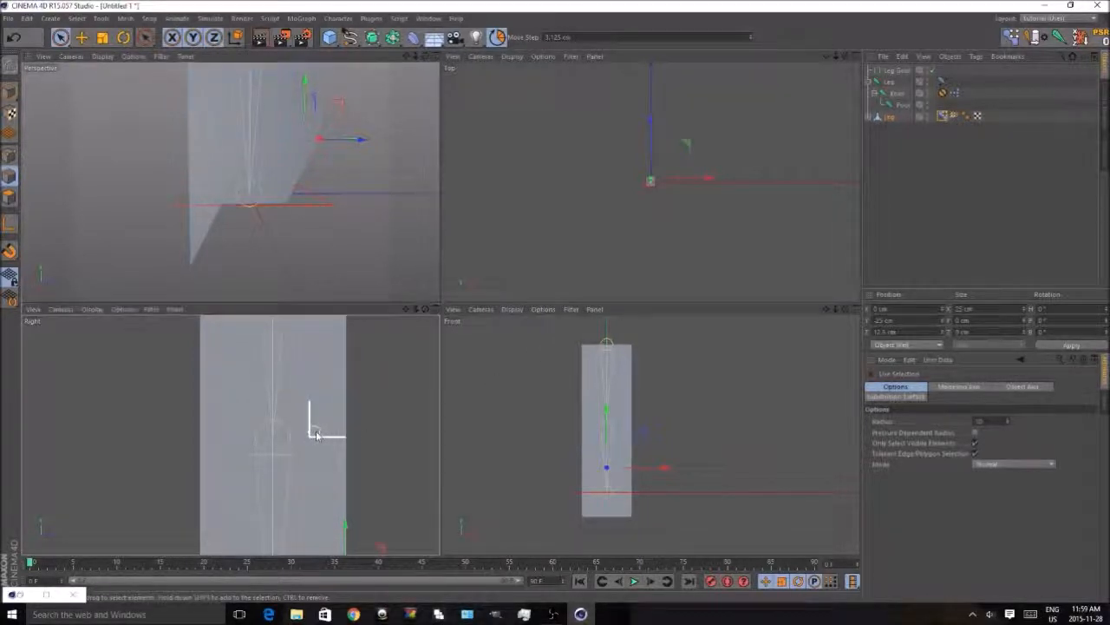
middle_click(315, 436)
scroll(435, 428, "down", 2)
scroll(459, 538, "up", 5)
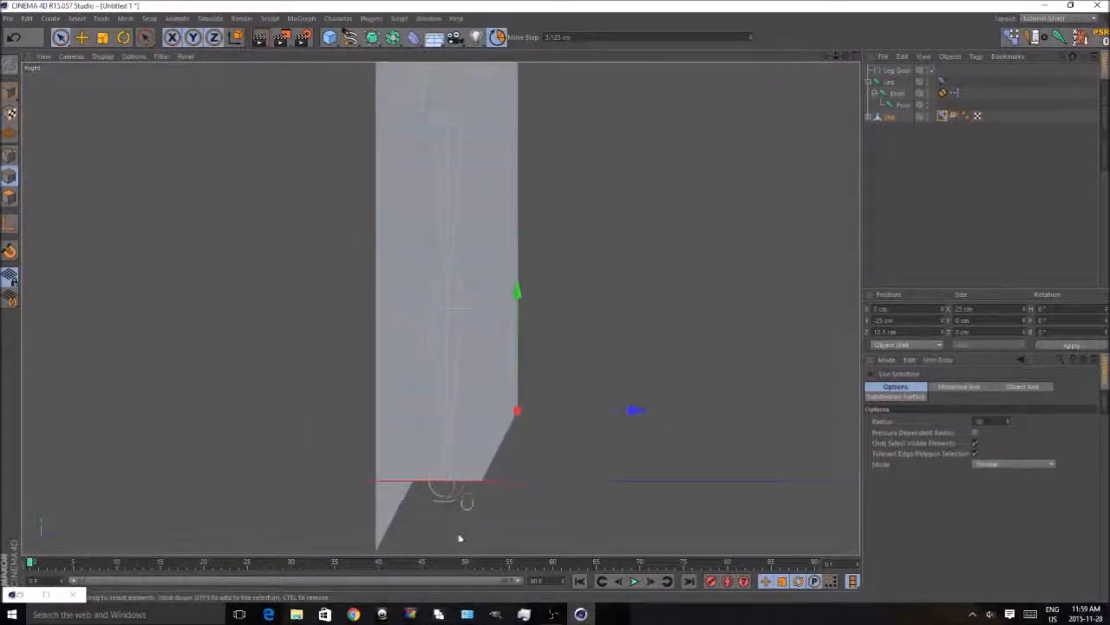
left_click(8, 155)
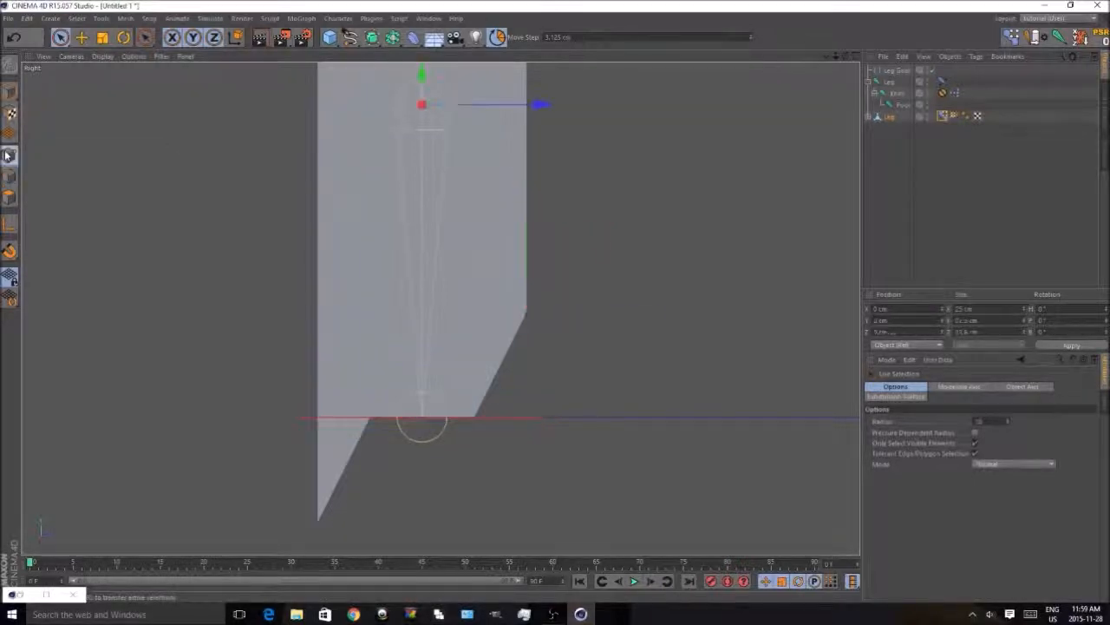
left_click(975, 442)
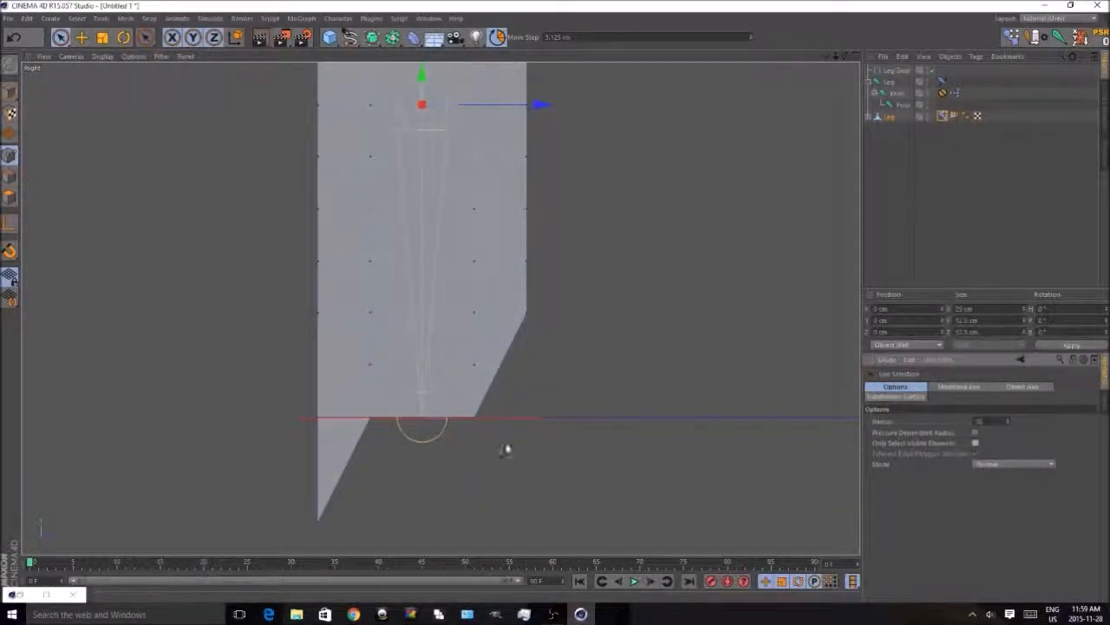
scroll(365, 478, "up", 3)
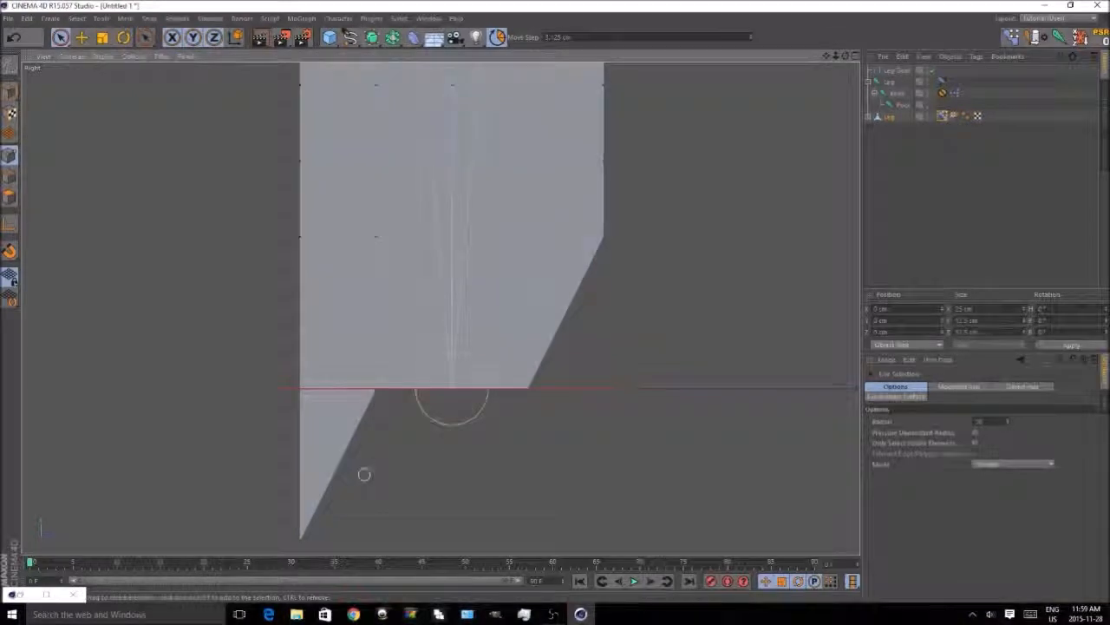
- Lower the bottom two point rows one column in from the lowered face, placing the upper one at Y -34.375 cm
left_click(375, 394)
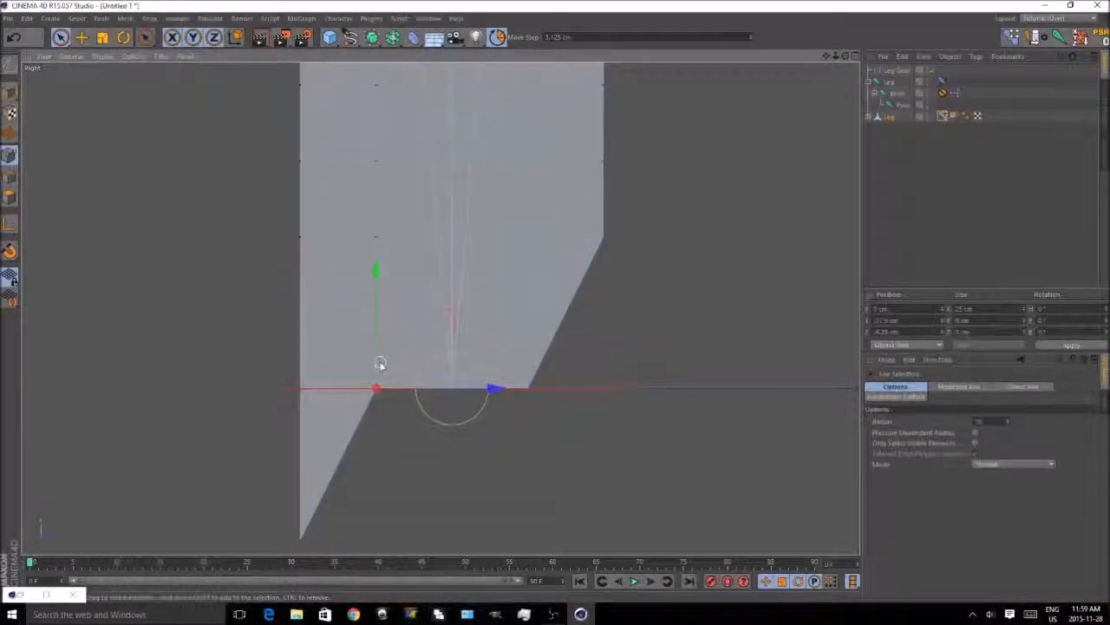
left_click_drag(376, 358, 368, 419)
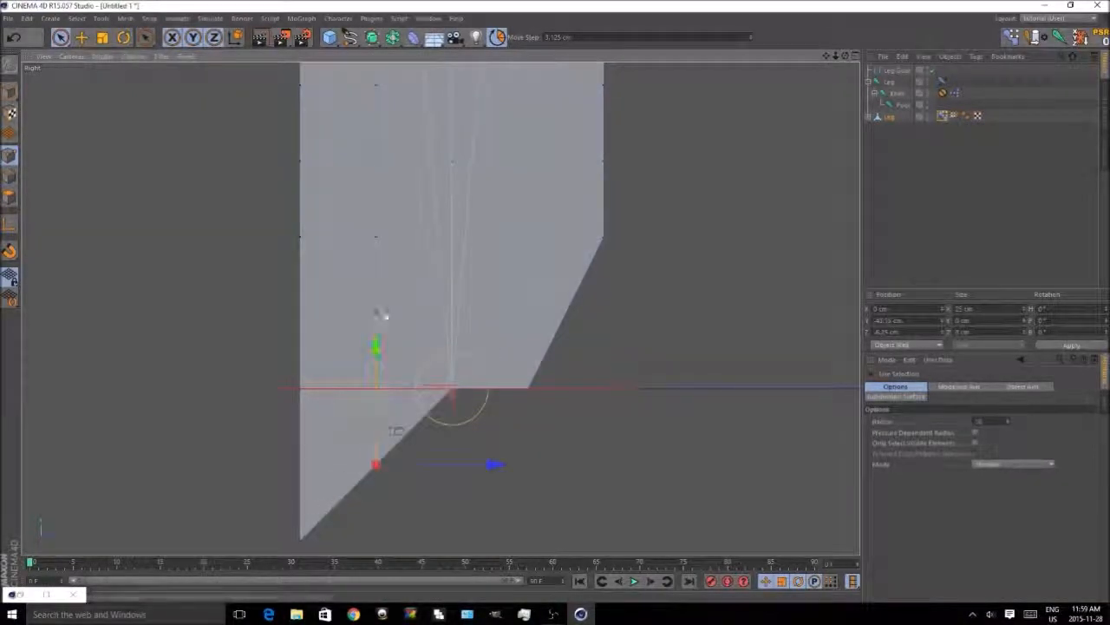
left_click(376, 312)
left_click_drag(377, 282, 375, 307)
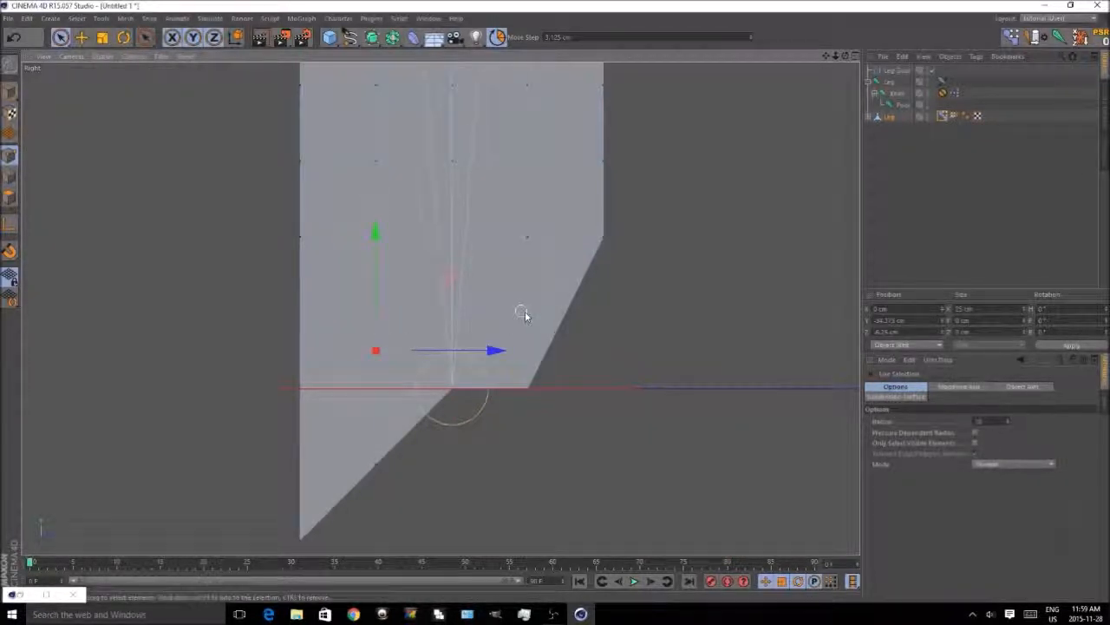
- Raise the bottom two point rows one column in from the raised face, placing the lowest one at Y -31.25 cm
left_click(526, 312)
left_click_drag(531, 247, 530, 246)
left_click(528, 388)
left_click_drag(526, 315, 530, 240)
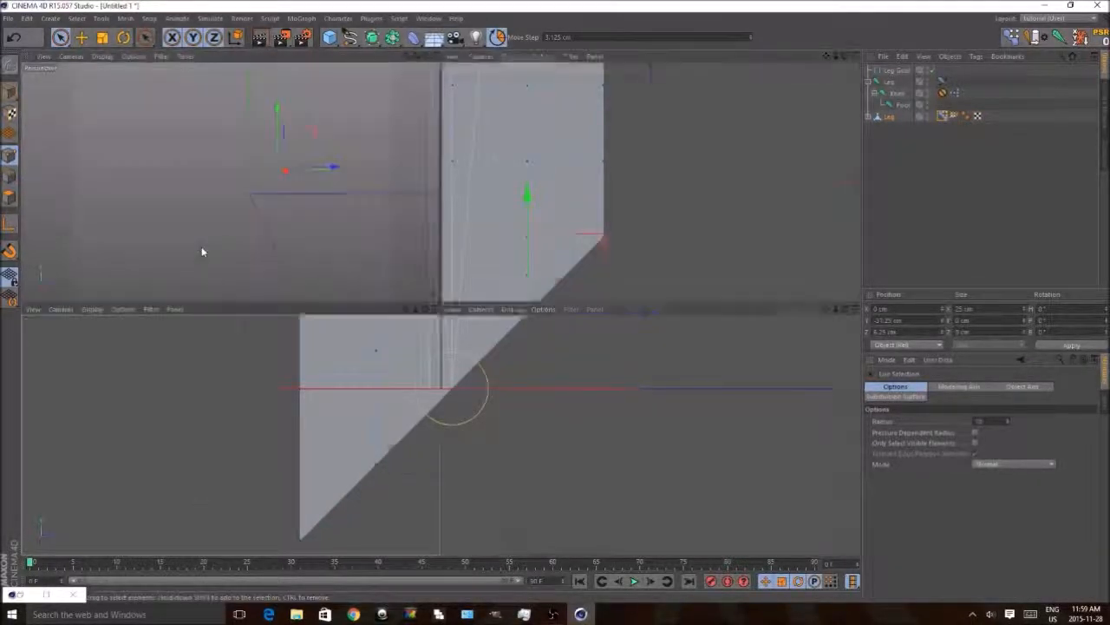
- Return to the perspective view in Model mode and set the Fancy pose's Strength to 0% in the Leg mesh's Pose Morph tag
middle_click(202, 252)
middle_click(199, 249)
key("e")
left_click_drag(525, 182, 842, 175, "alt")
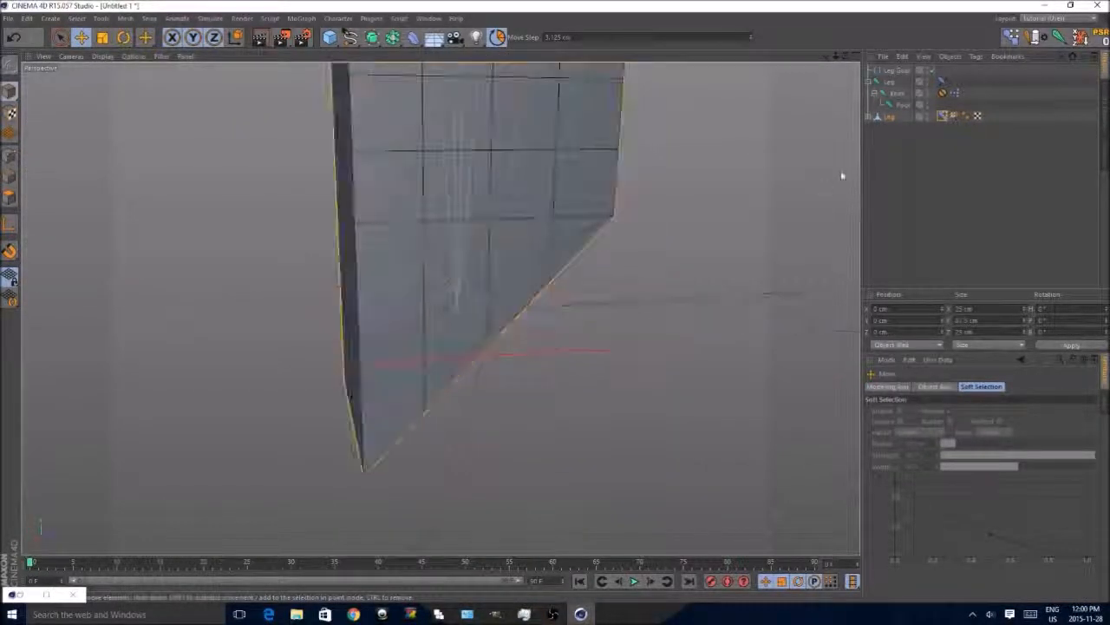
left_click(943, 116)
left_click_drag(1095, 526, 397, 481)
scroll(395, 479, "down", 3)
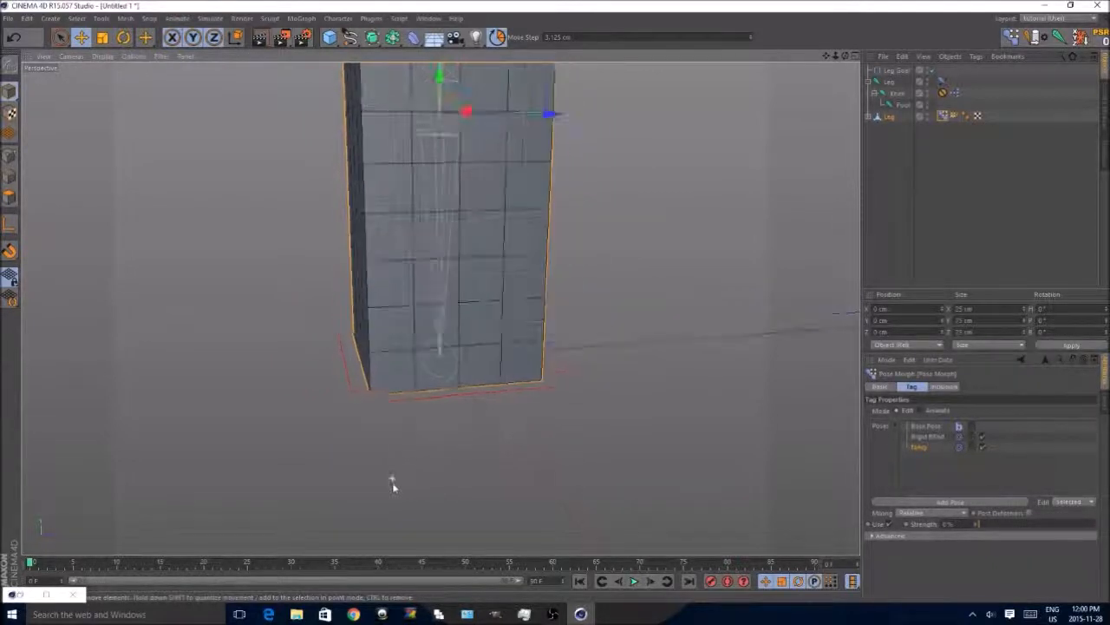
scroll(393, 483, "down", 3)
scroll(393, 481, "up", 3)
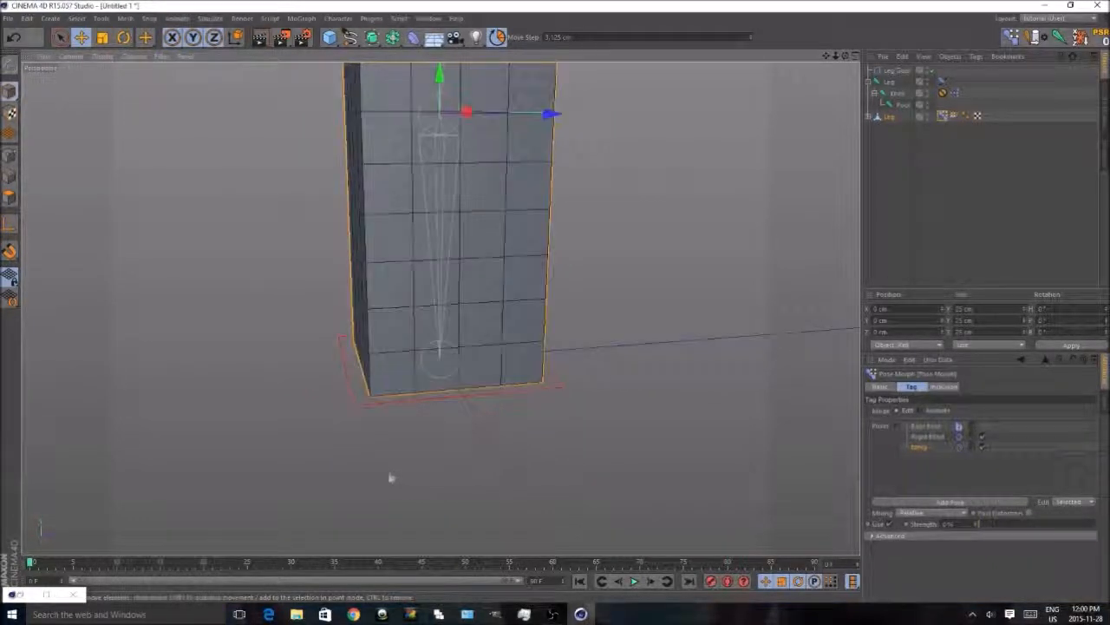
- Add a Null object and set its Display to None
left_click(333, 45)
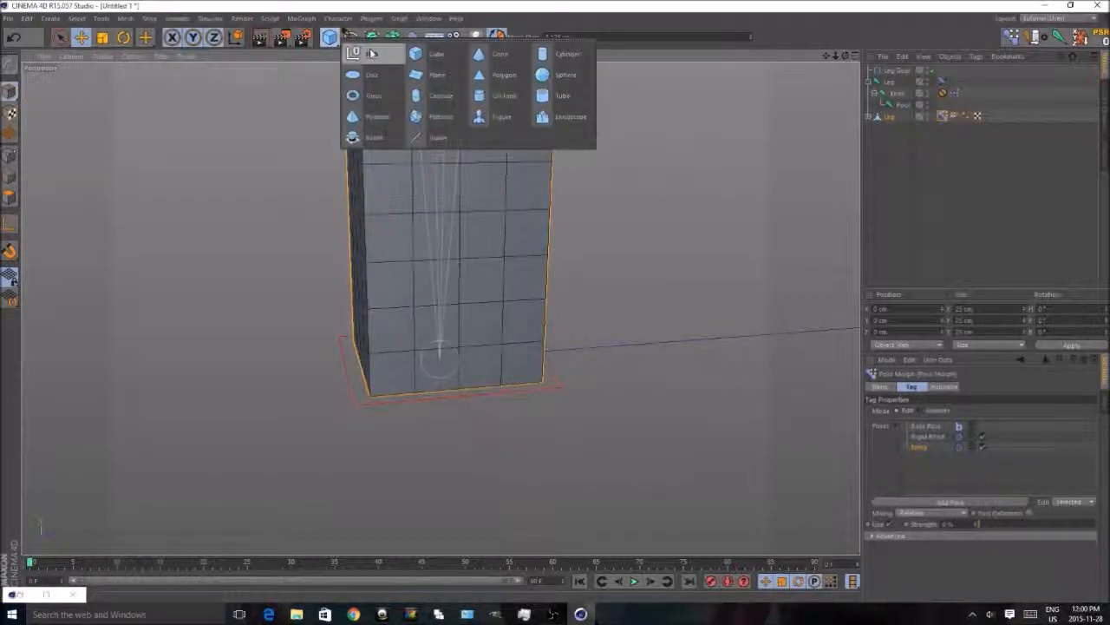
left_click(362, 54)
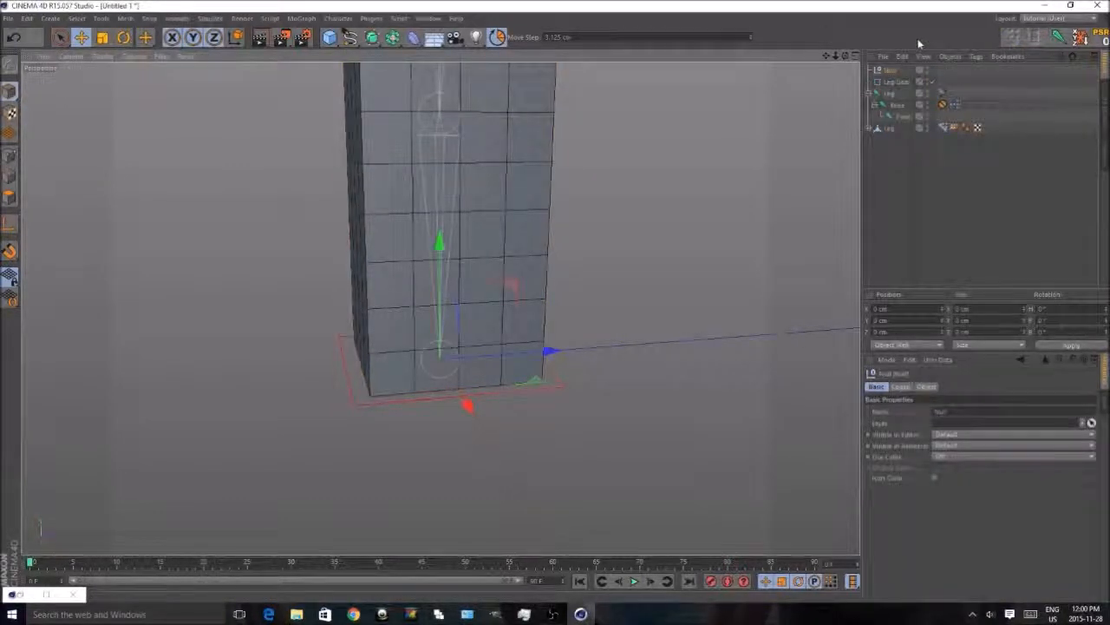
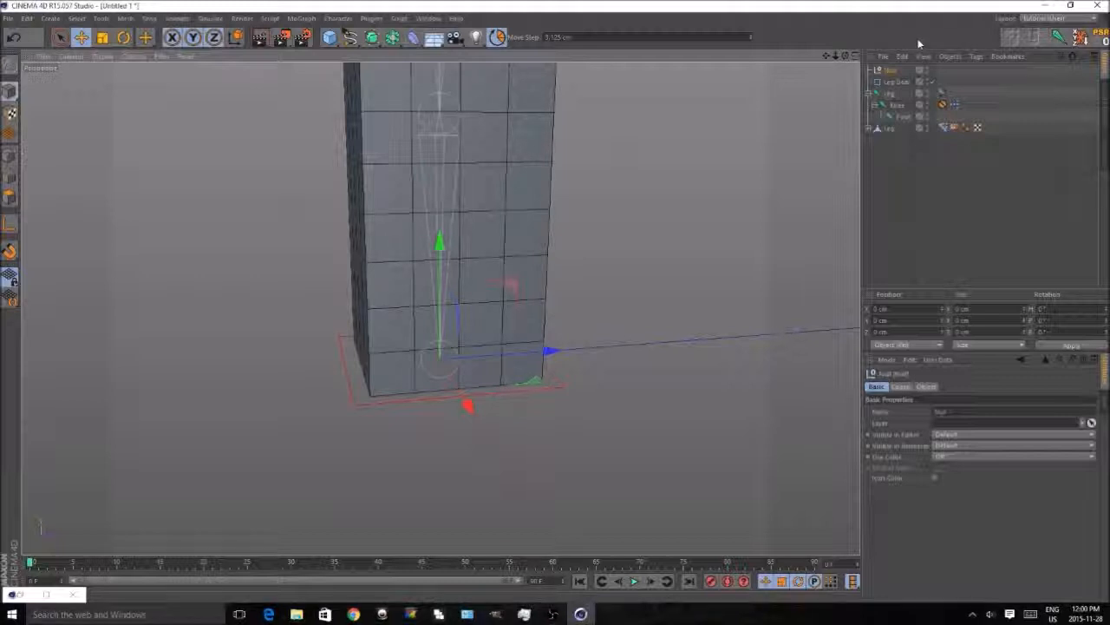
left_click(926, 387)
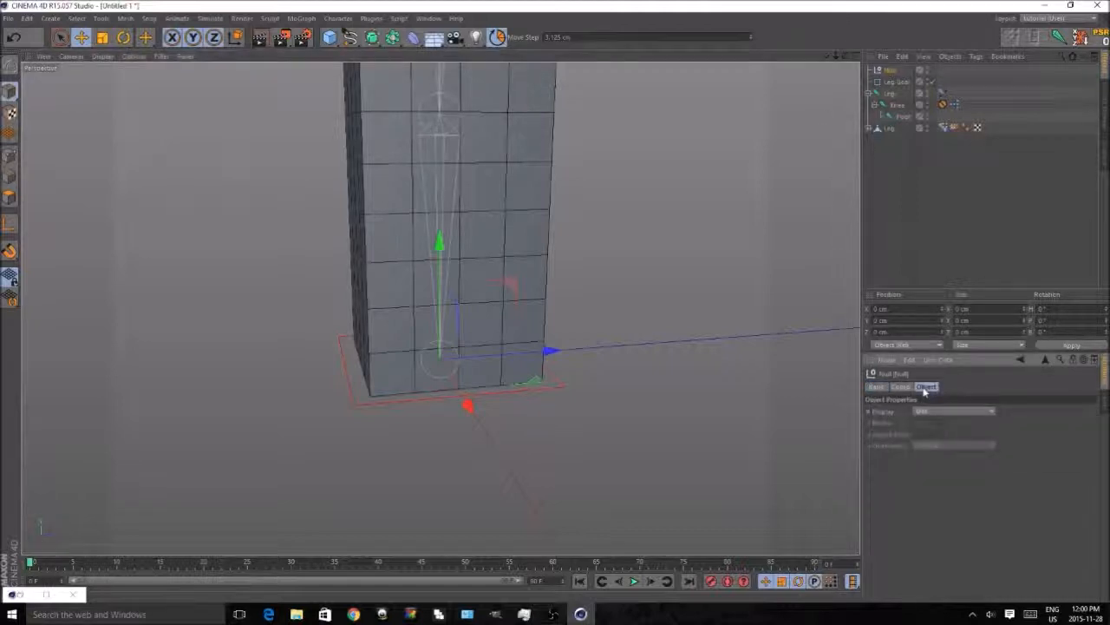
left_click(920, 412)
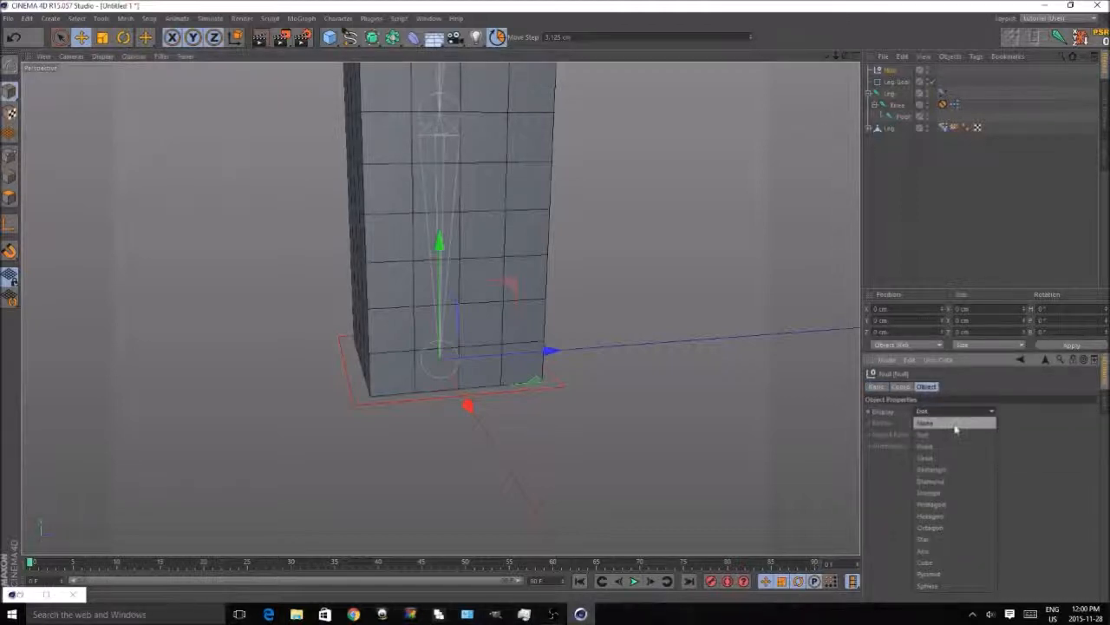
left_click(921, 421)
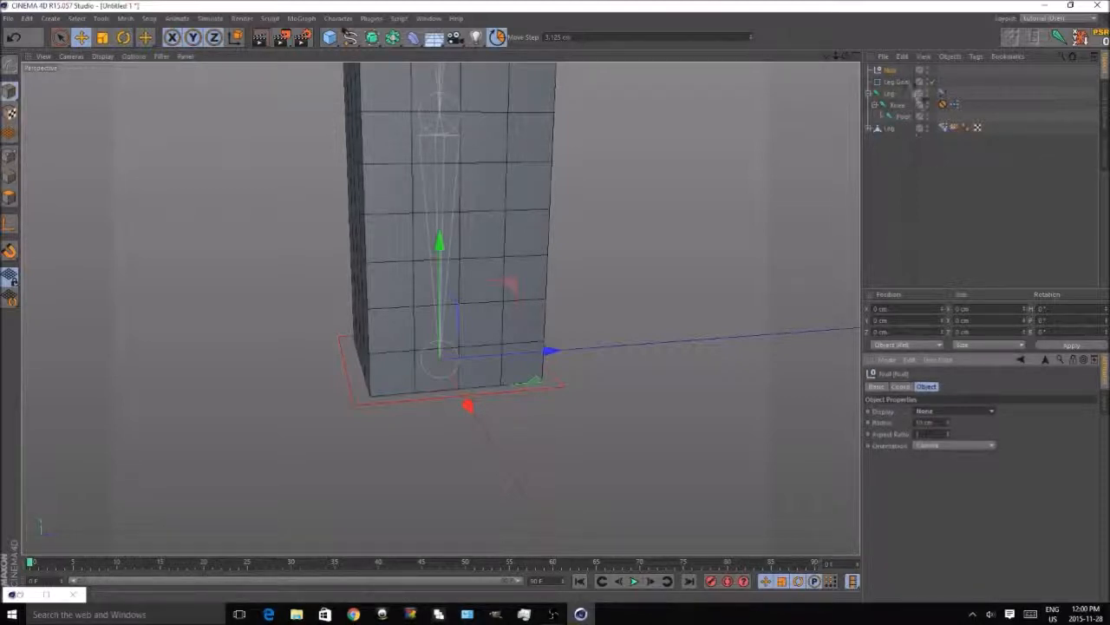
- Rename the new null as Fancy 1.0 and make it a child of the Foot joint
double_click(891, 71)
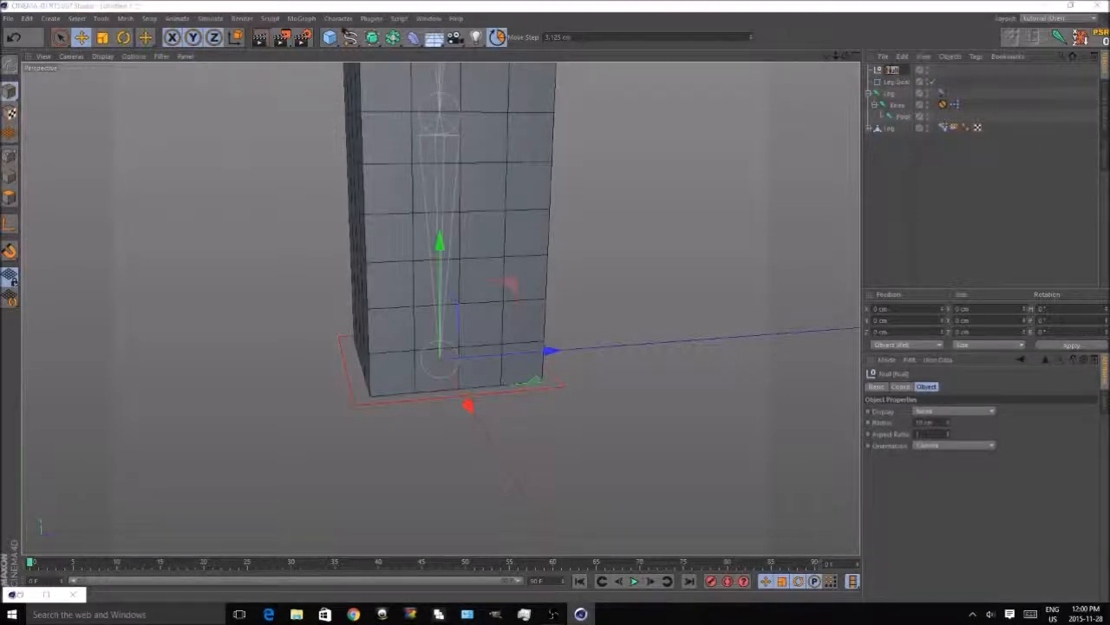
type("Foot")
key("Return")
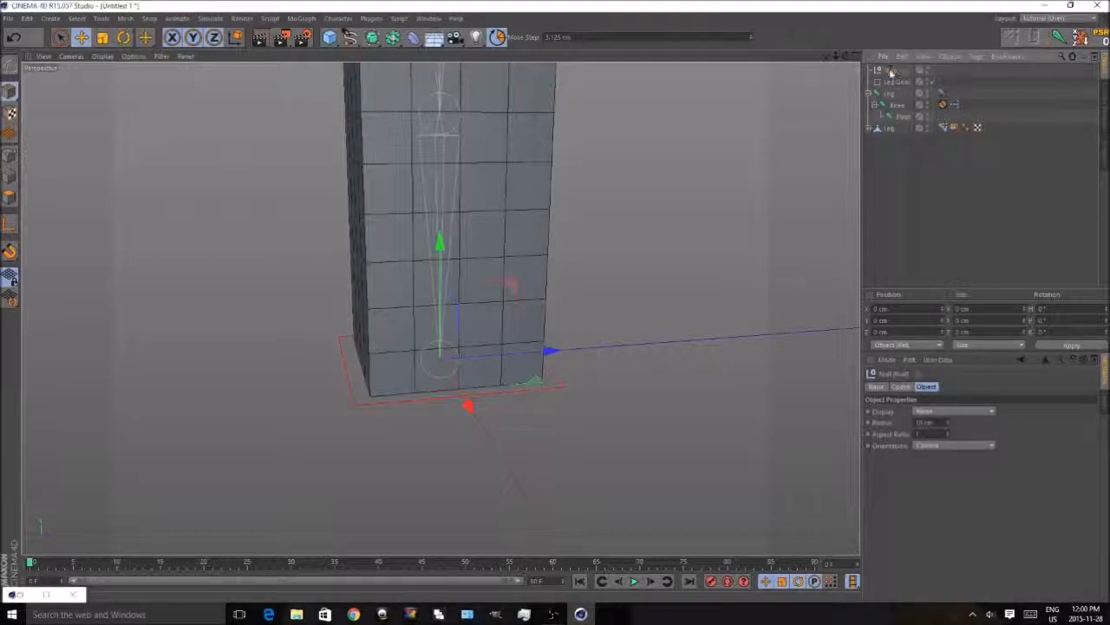
left_click_drag(892, 72, 908, 122)
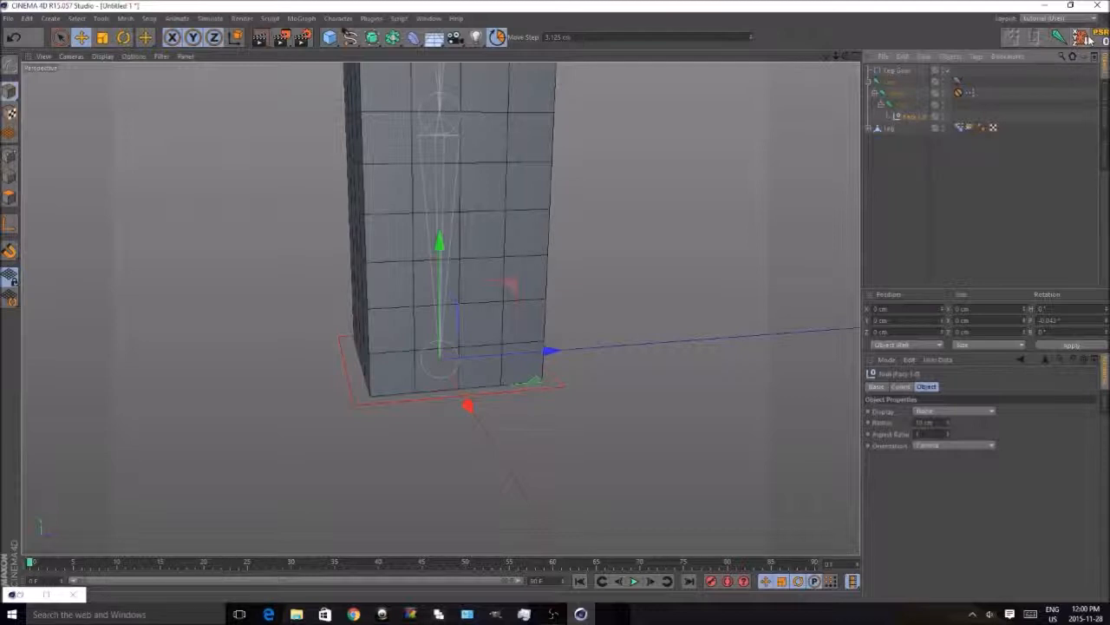
left_click(907, 105)
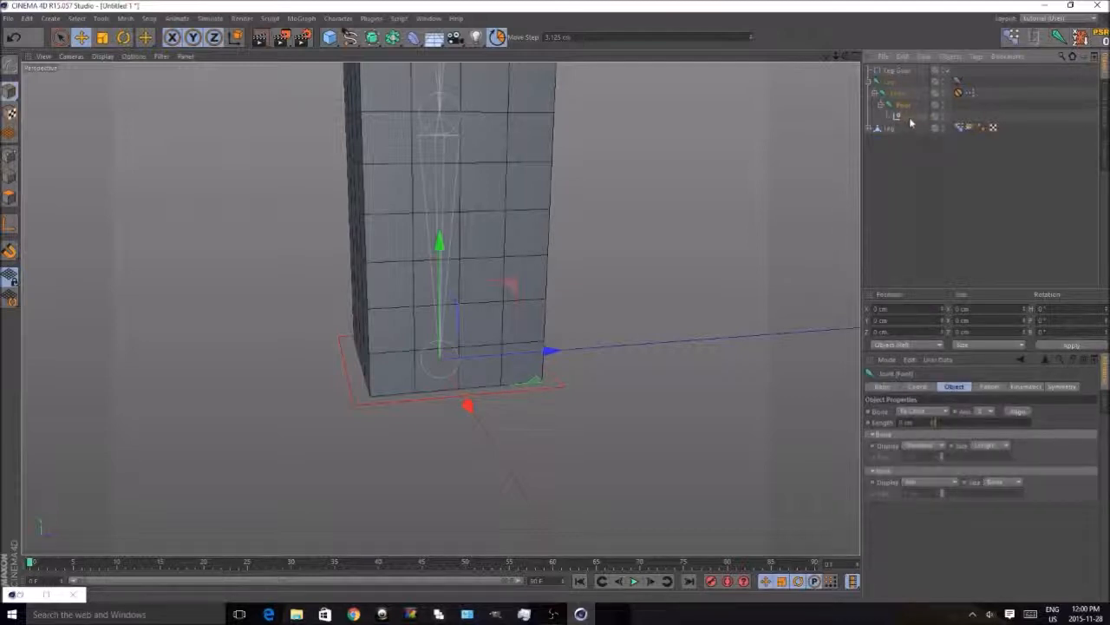
left_click(909, 117)
double_click(913, 118)
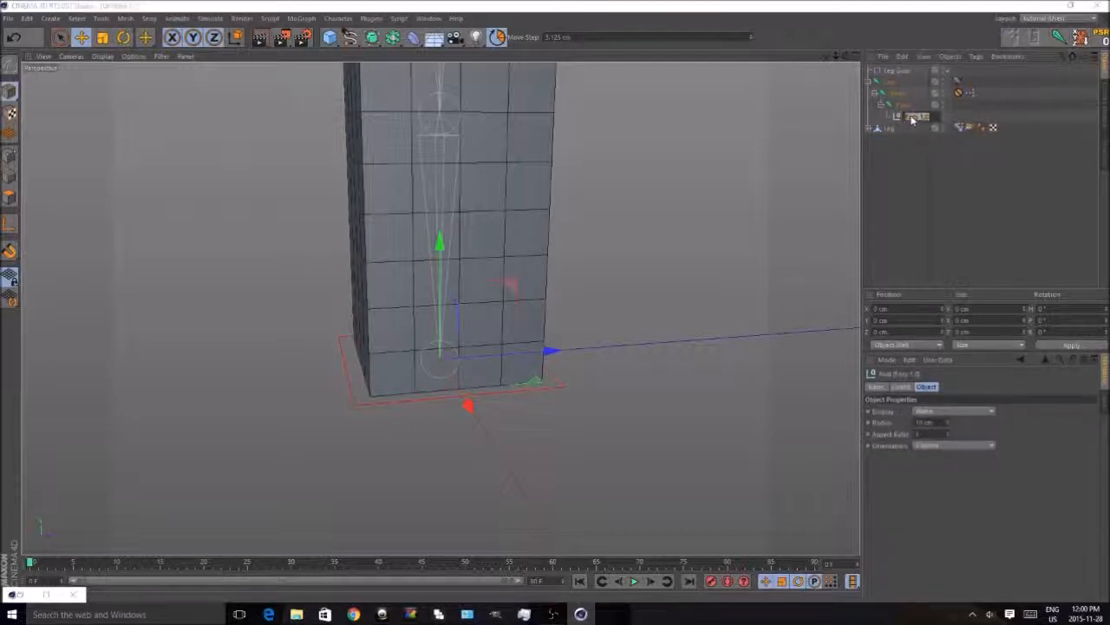
left_click(913, 117)
key("Return")
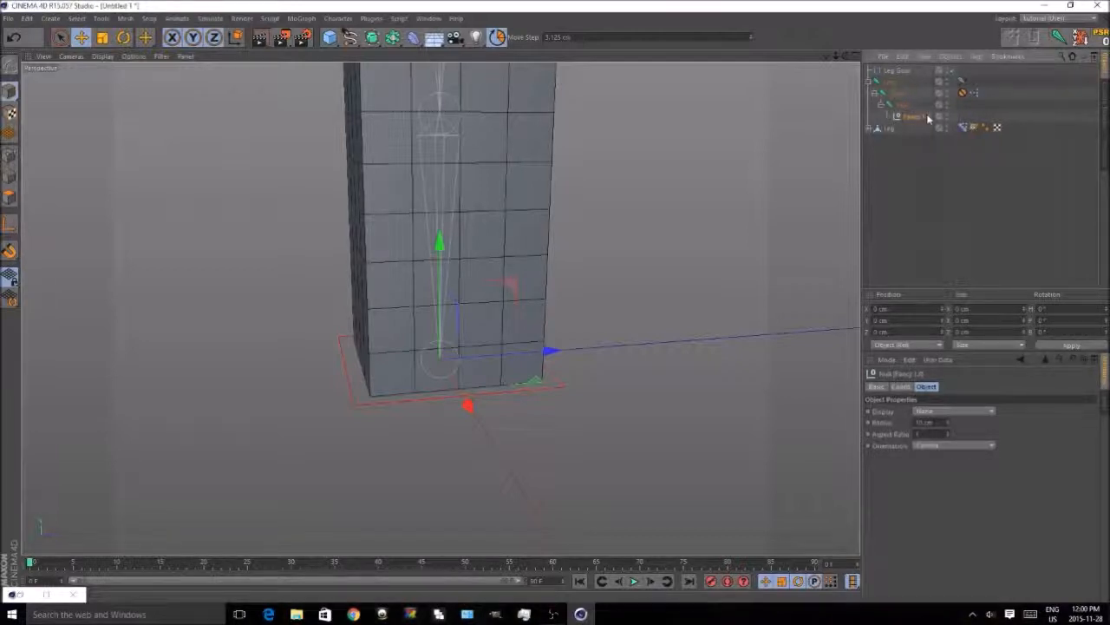
- Duplicate the Fancy 1.0 null as a child of Leg Goal and rename the copy Fancy 2.0
left_click_drag(900, 74, 898, 73, "ctrl")
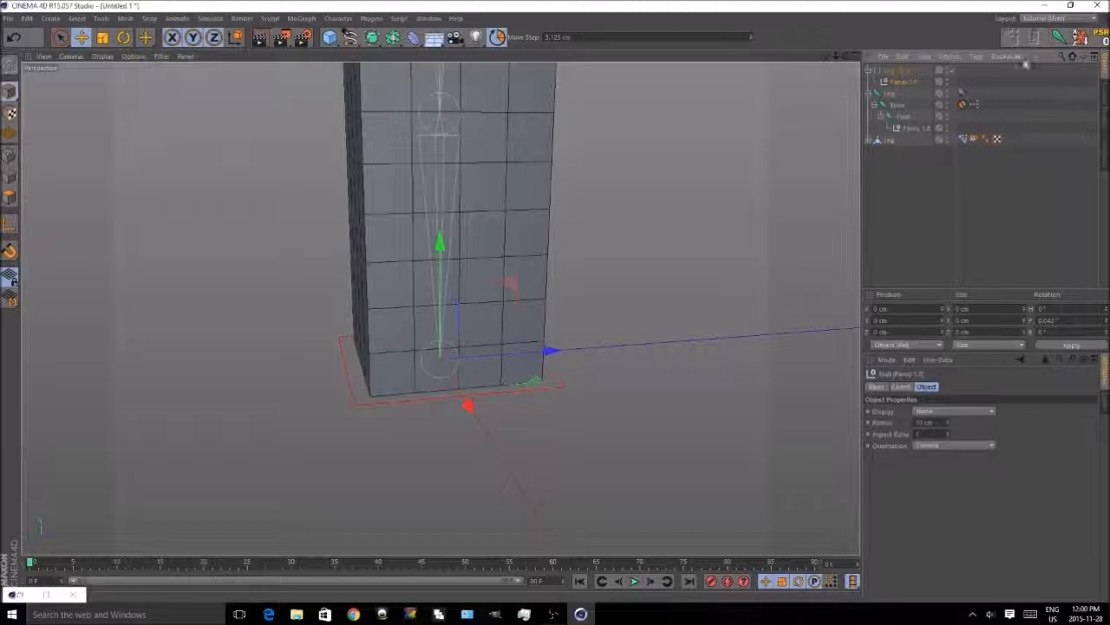
double_click(915, 85)
left_click(927, 82)
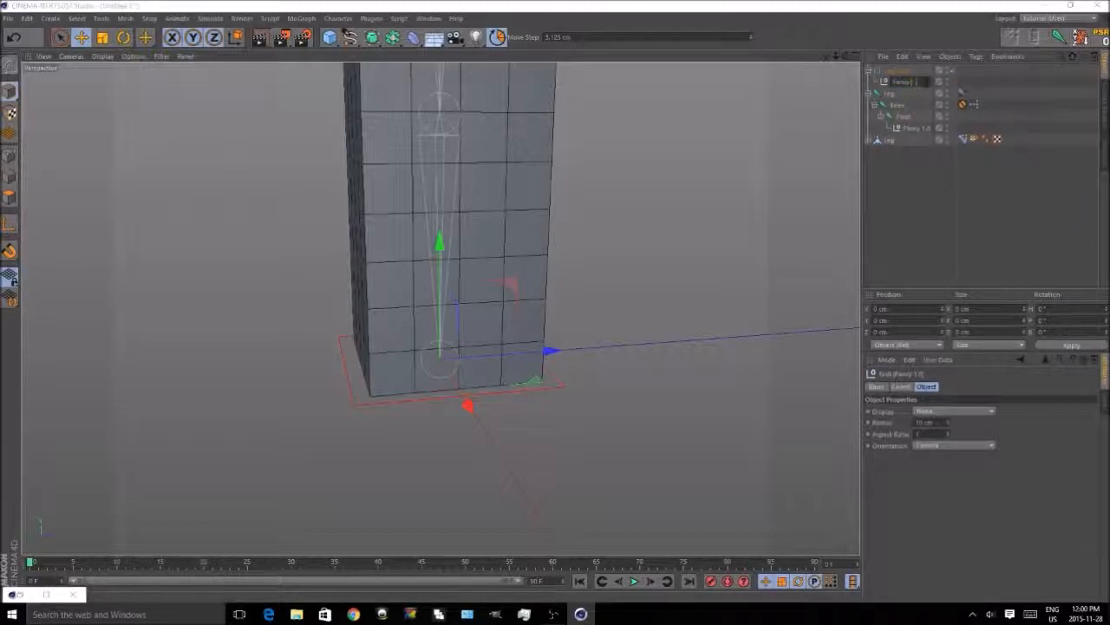
key("BackSpace")
type("2.0")
key("Return")
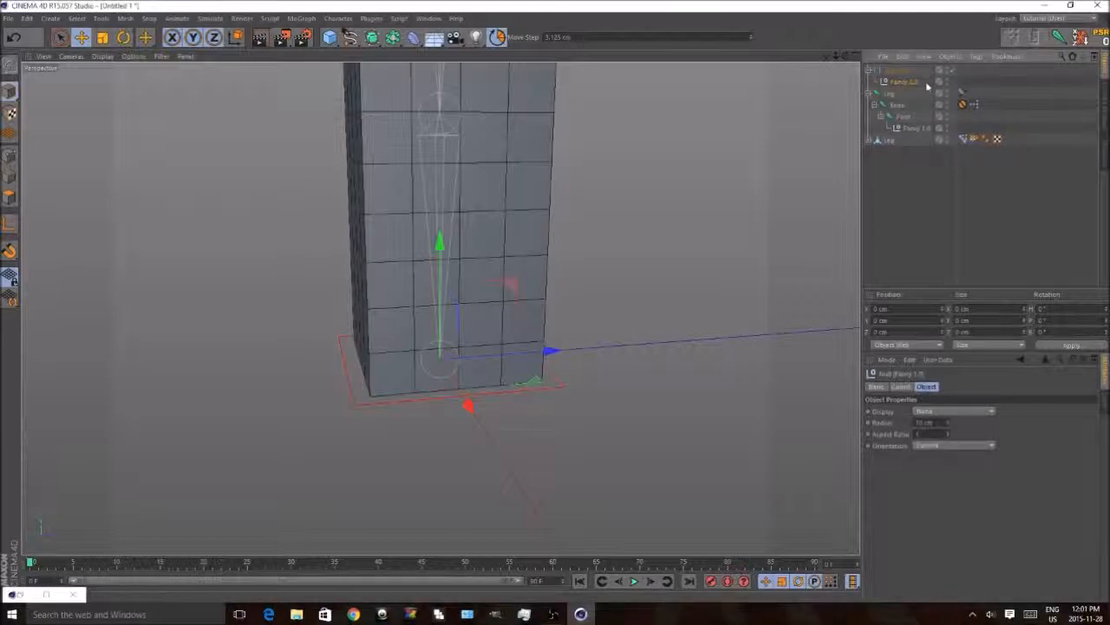
- Open the Knee joint's XPresso and add a Fancy Strength input port to the Pose Morph node
double_click(973, 105)
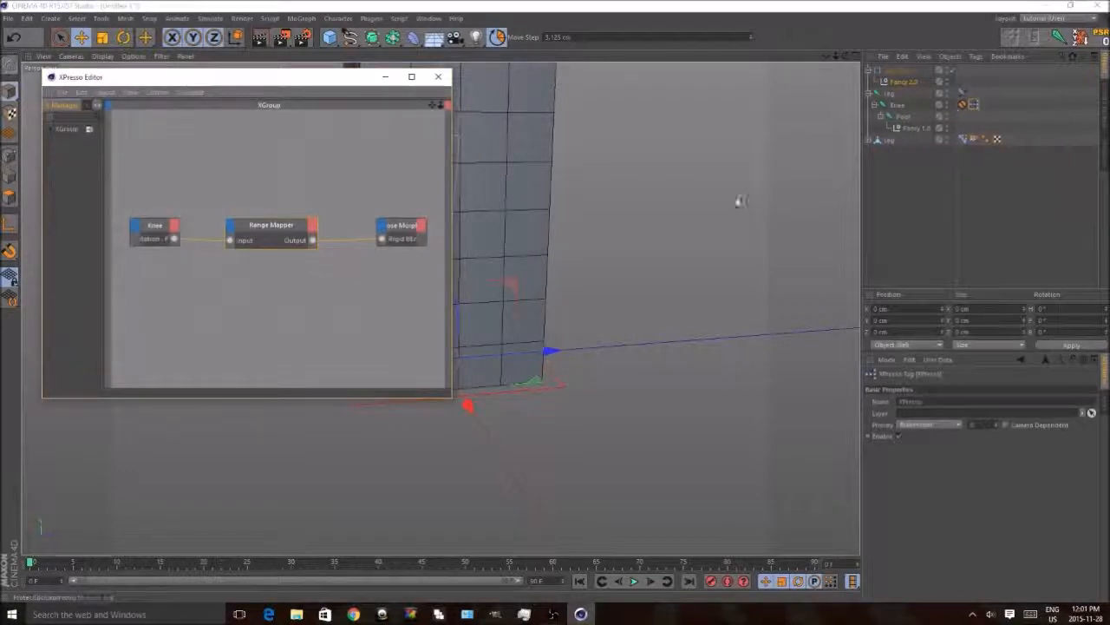
left_click(382, 227)
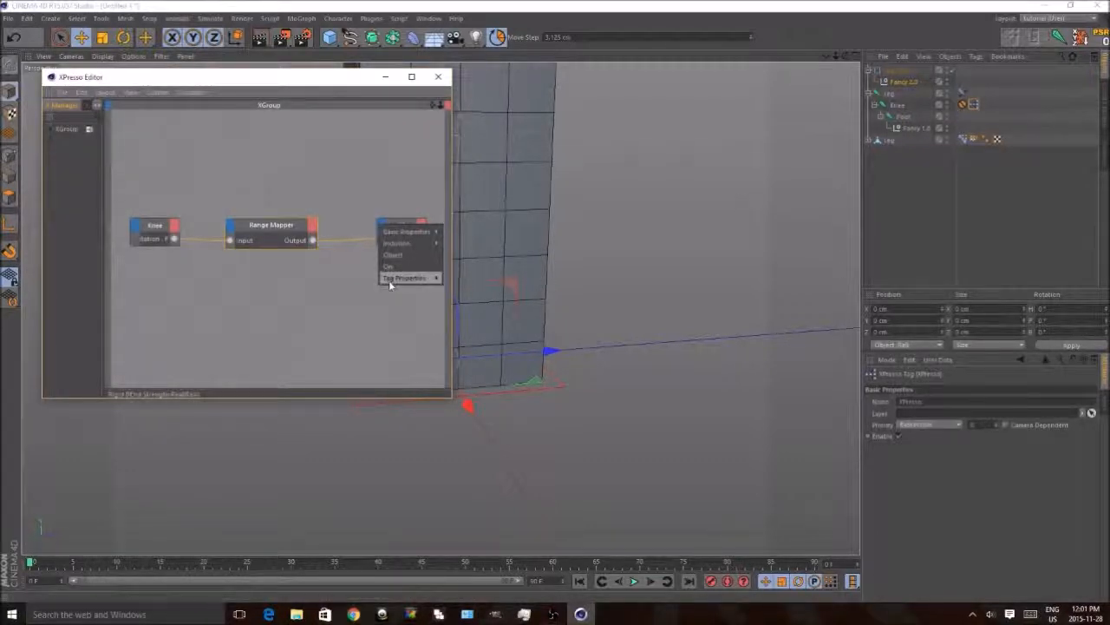
mouse_move(408, 277)
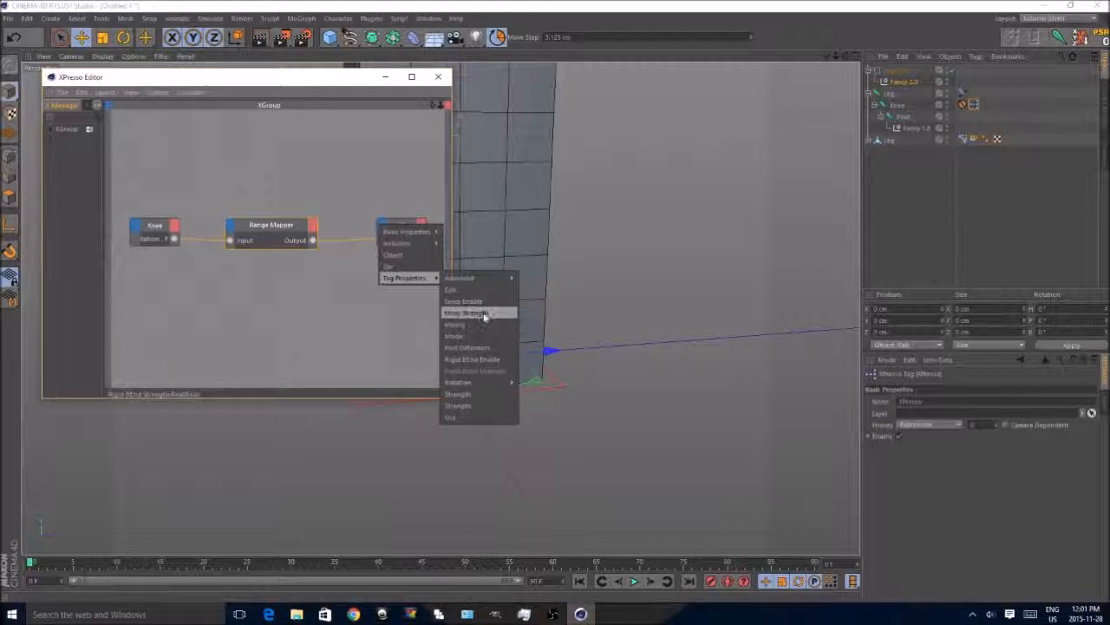
left_click(483, 312)
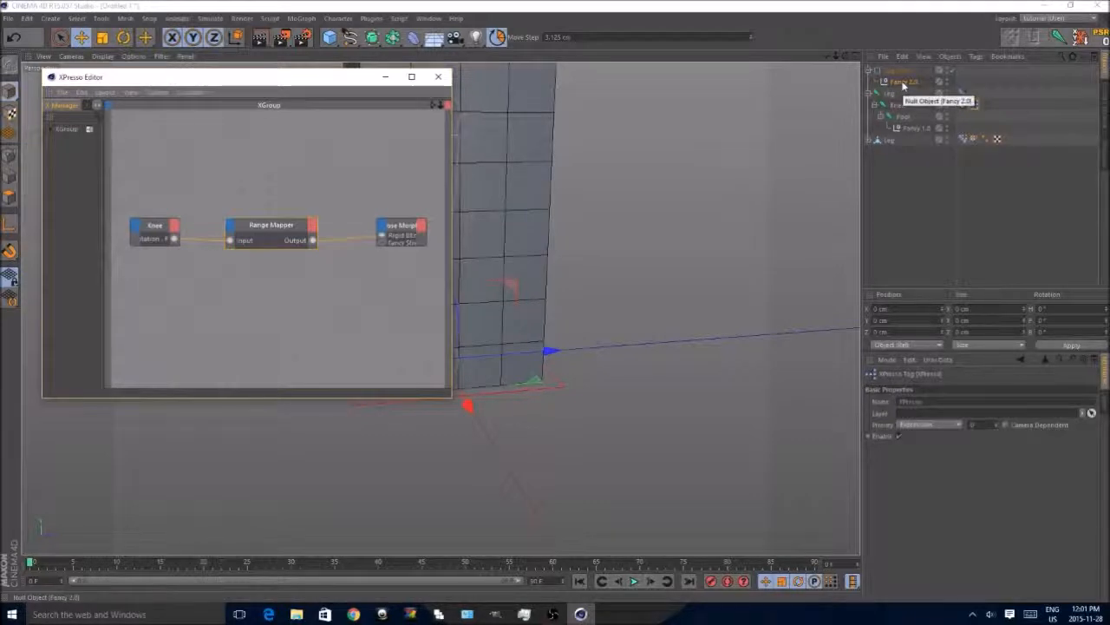
- Add the Fancy 2.0 null as an XPresso node with a Rotation . P output port
left_click_drag(904, 83, 177, 293)
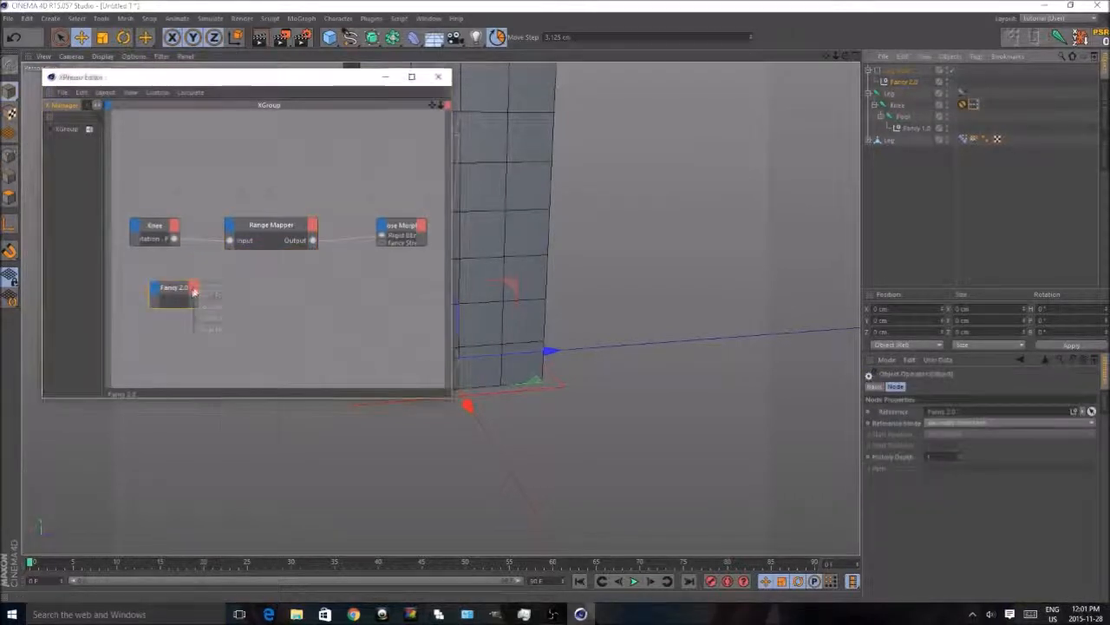
left_click(195, 292)
mouse_move(217, 306)
mouse_move(325, 360)
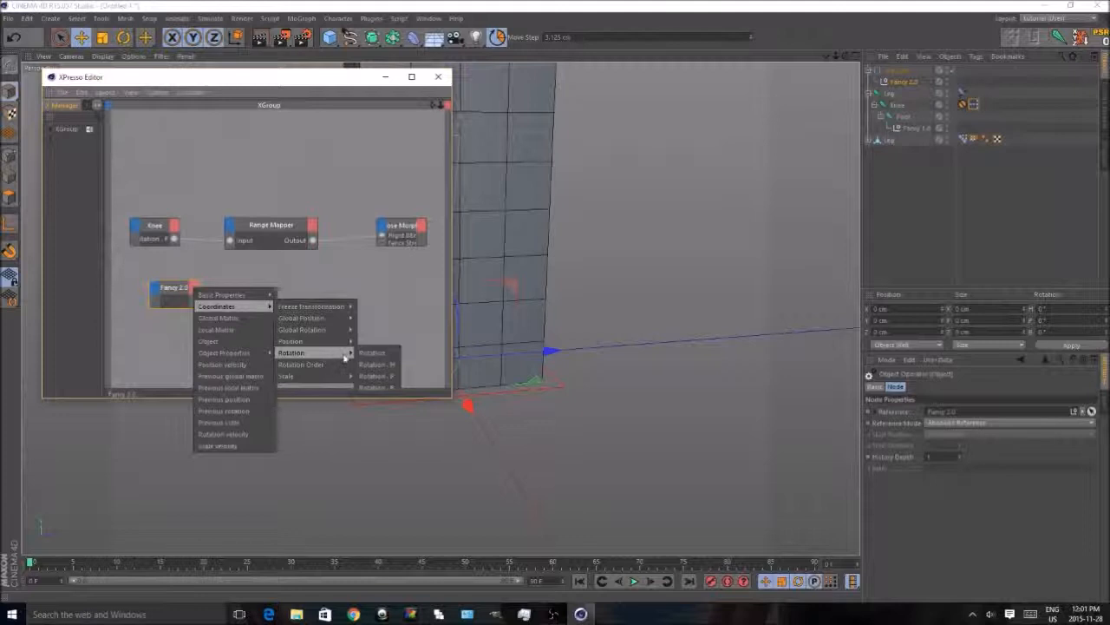
left_click(386, 377)
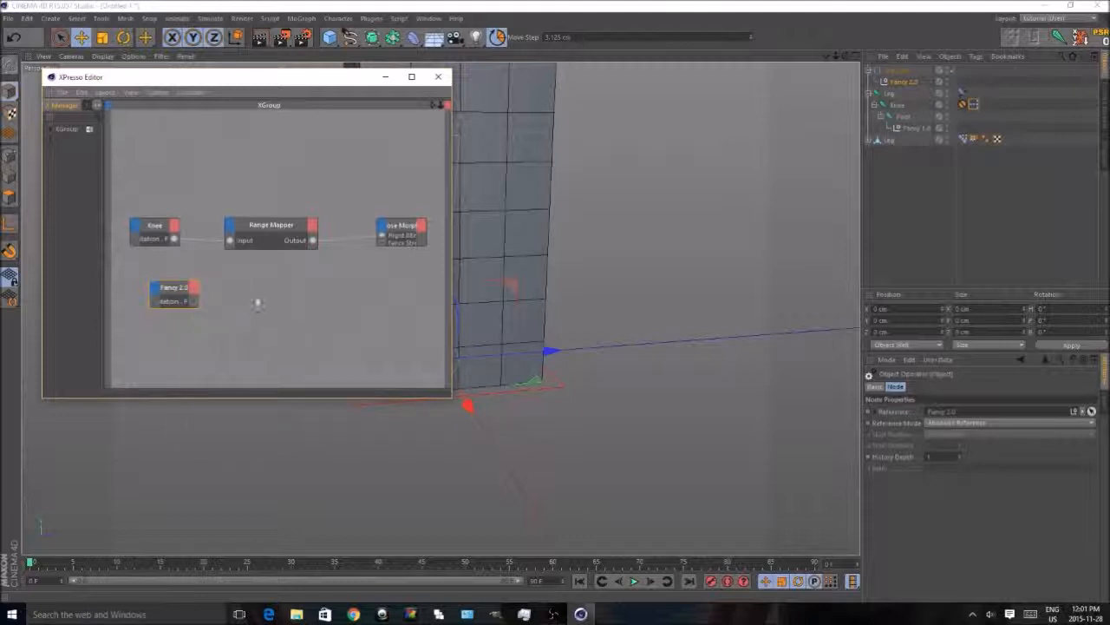
right_click(261, 290)
mouse_move(282, 296)
mouse_move(347, 297)
mouse_move(414, 298)
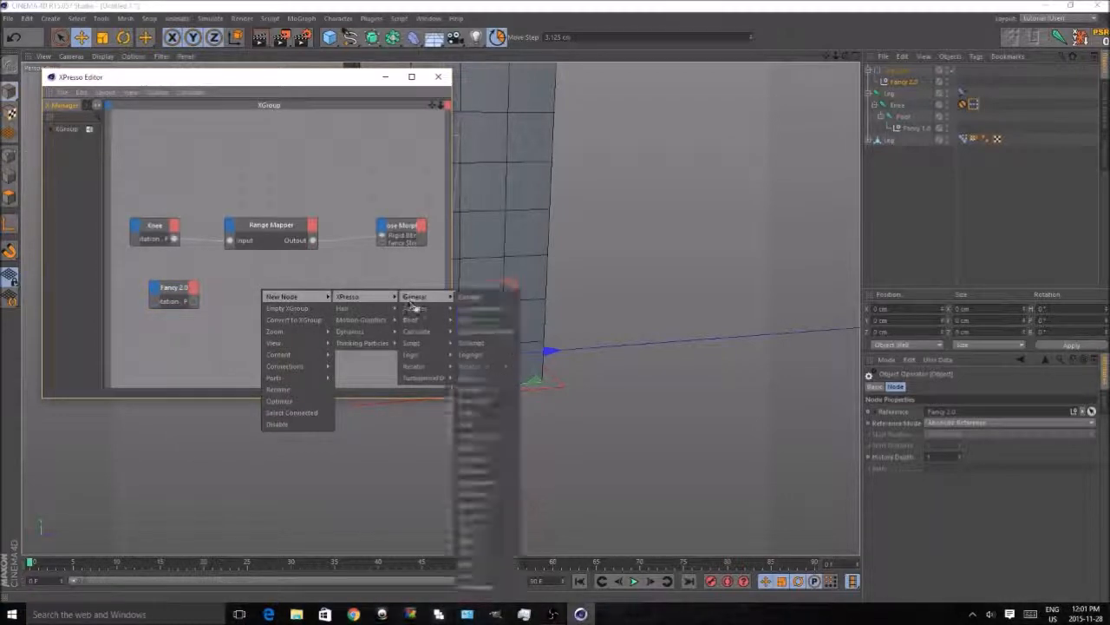
mouse_move(415, 331)
left_click(477, 525)
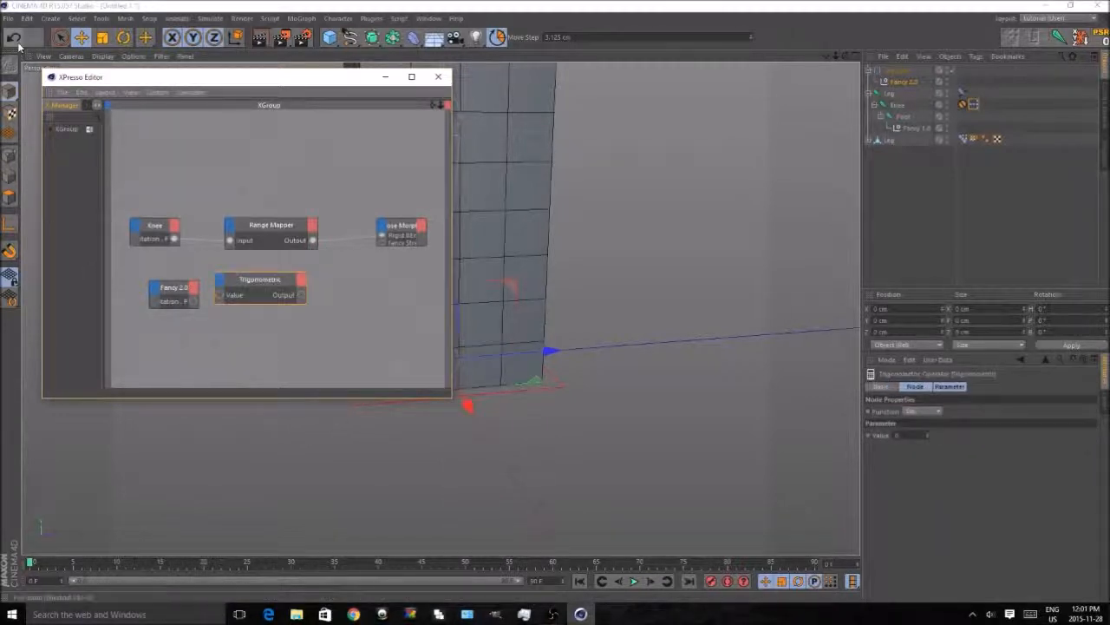
key("Delete")
- Add a second Range Mapper node with Input Range set to Degree and Output Range set to Percent
right_click(280, 292)
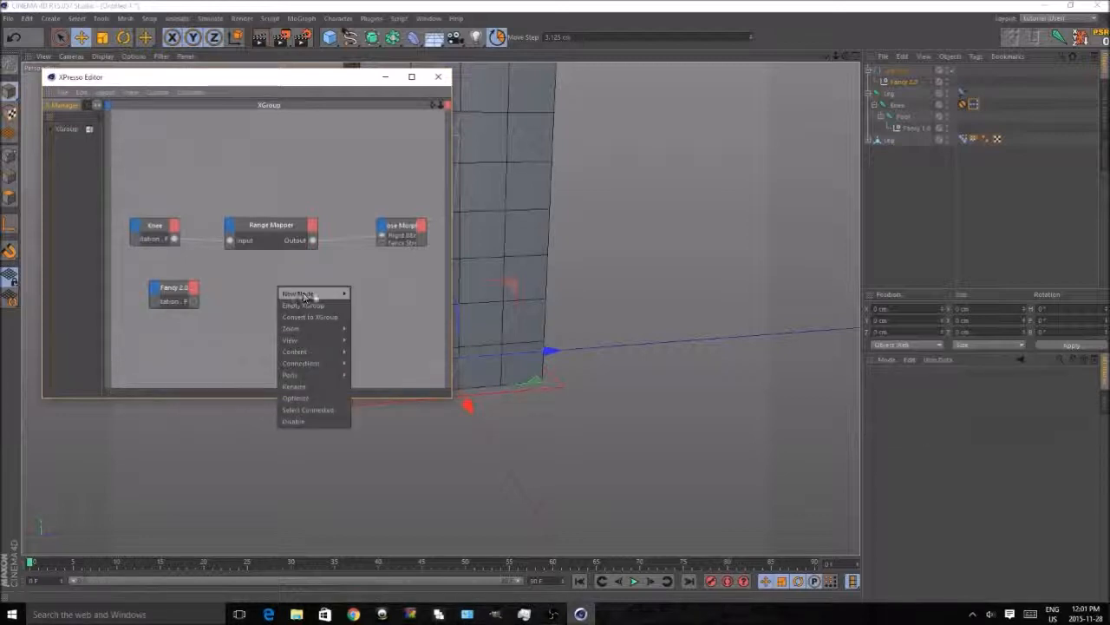
mouse_move(349, 294)
mouse_move(432, 328)
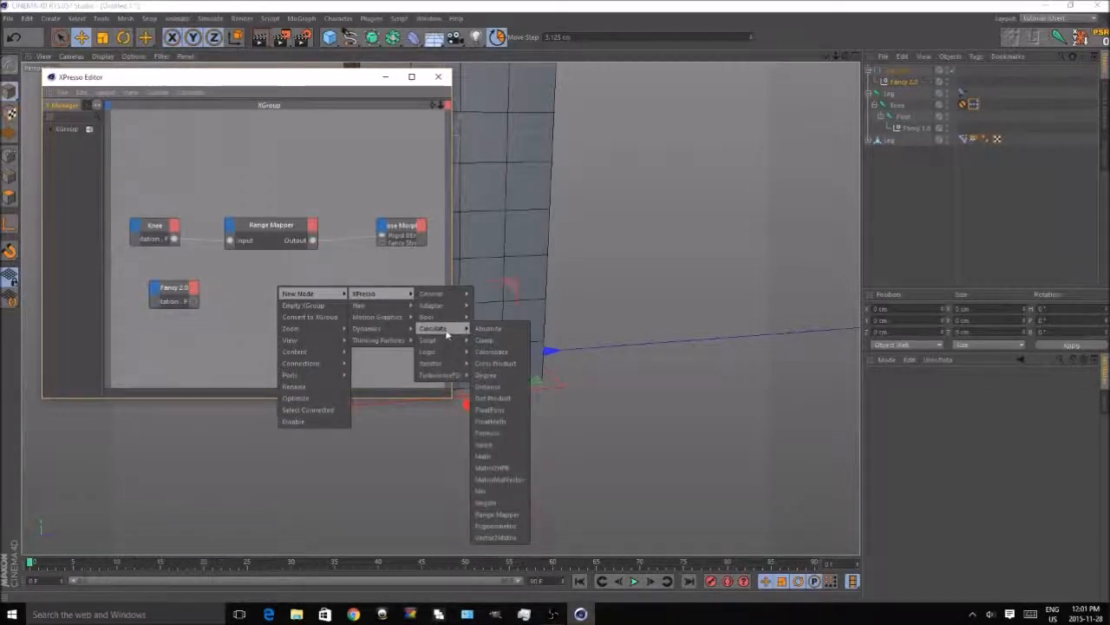
left_click(501, 514)
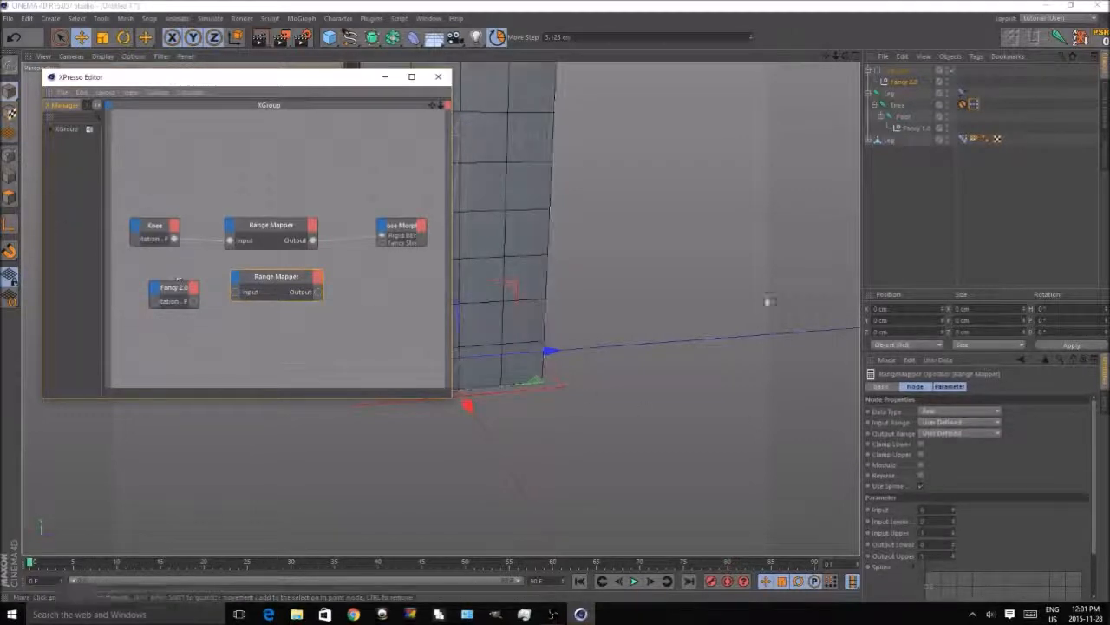
left_click(928, 424)
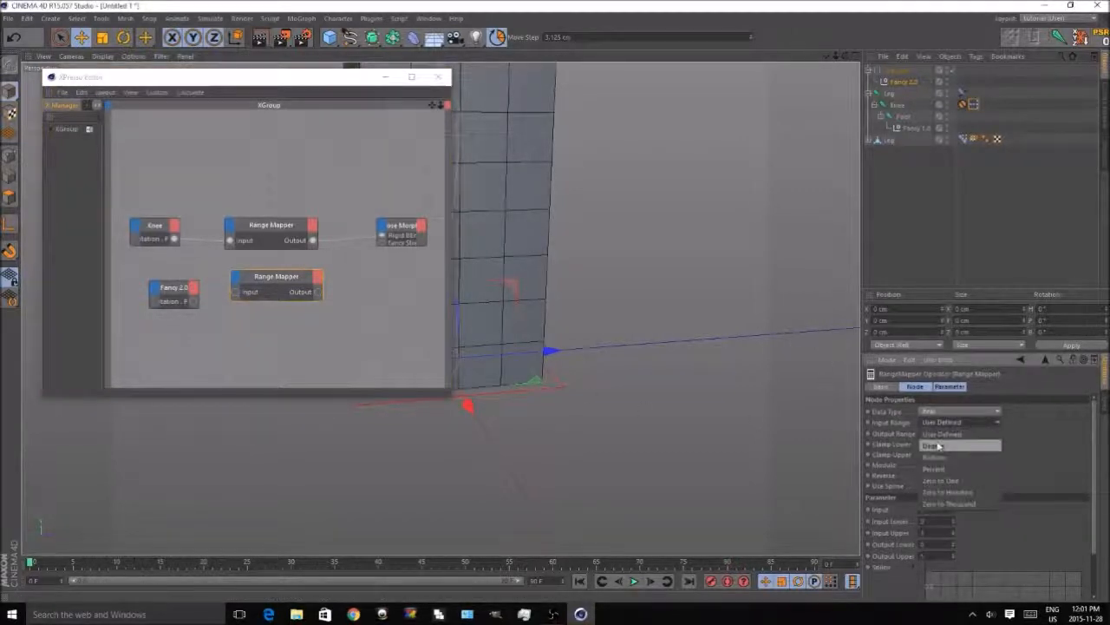
left_click(933, 445)
left_click(959, 433)
left_click(943, 482)
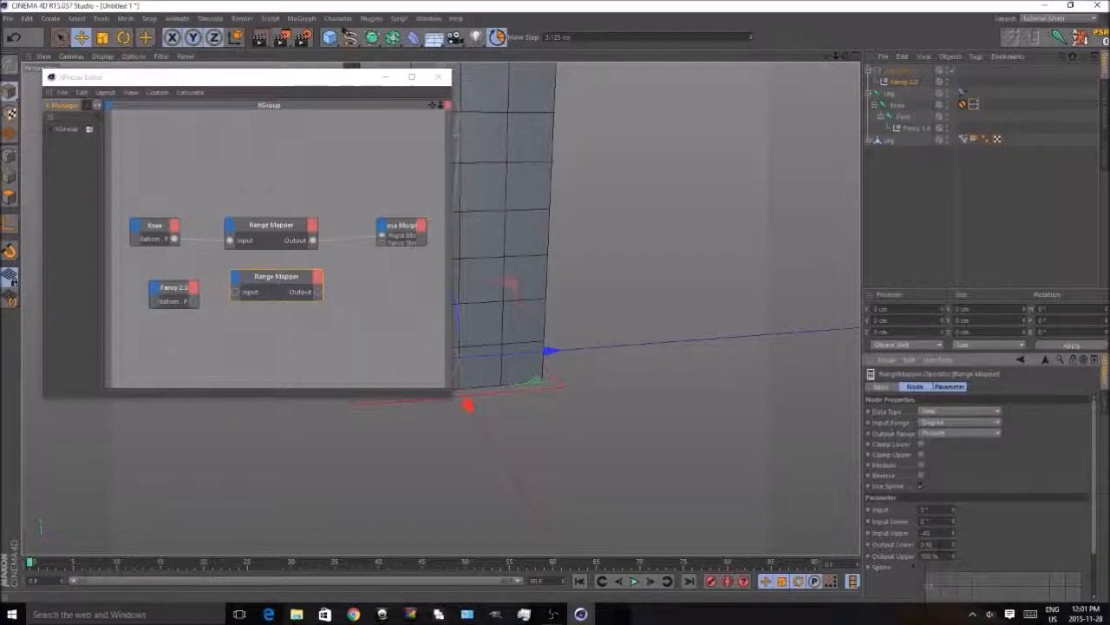
- Set the new Range Mapper's Input Lower to 45°, Input Upper to -45° and Output Lower to -100%
key("BackSpace")
type("-100")
key("Return")
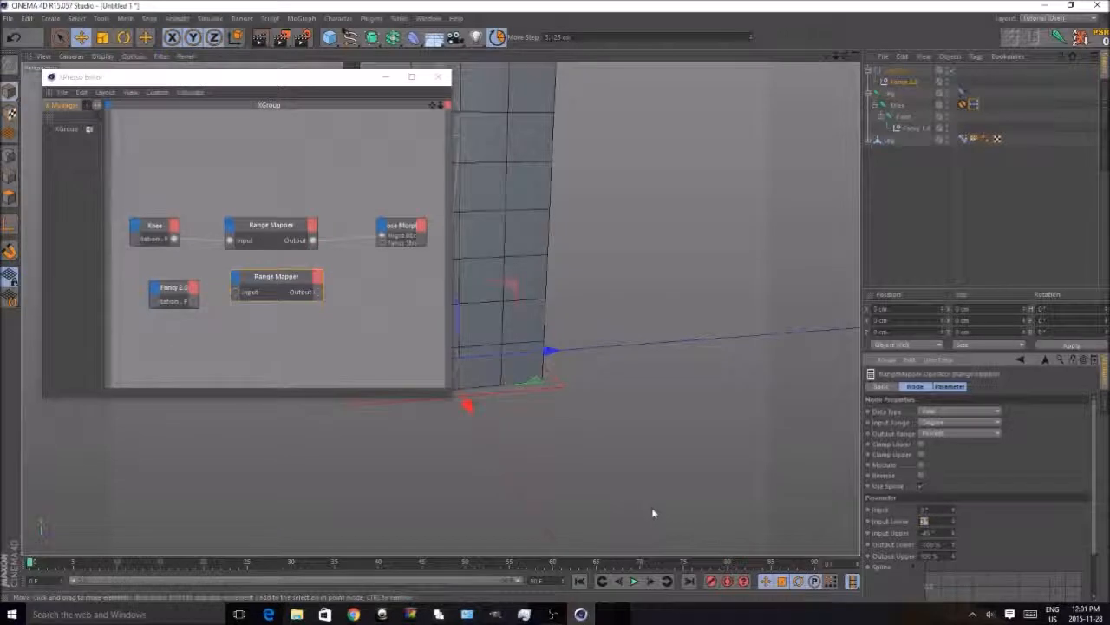
type("45")
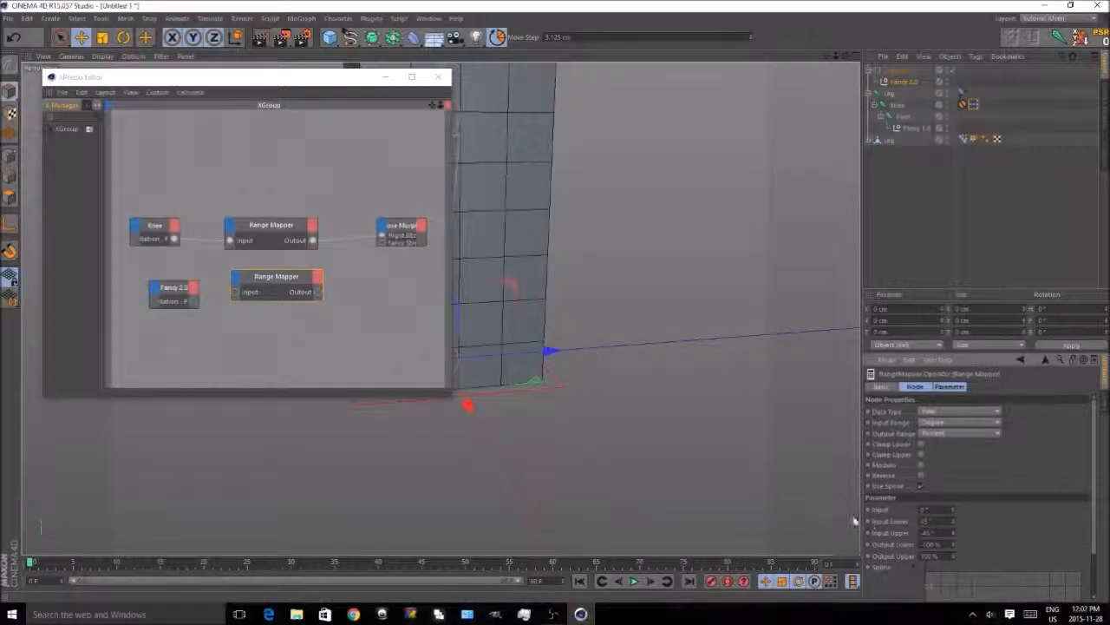
- Connect Fancy 2.0's pitch rotation through the new Range Mapper to the Fancy Strength port and close the XPresso Editor
left_click_drag(193, 301, 235, 292)
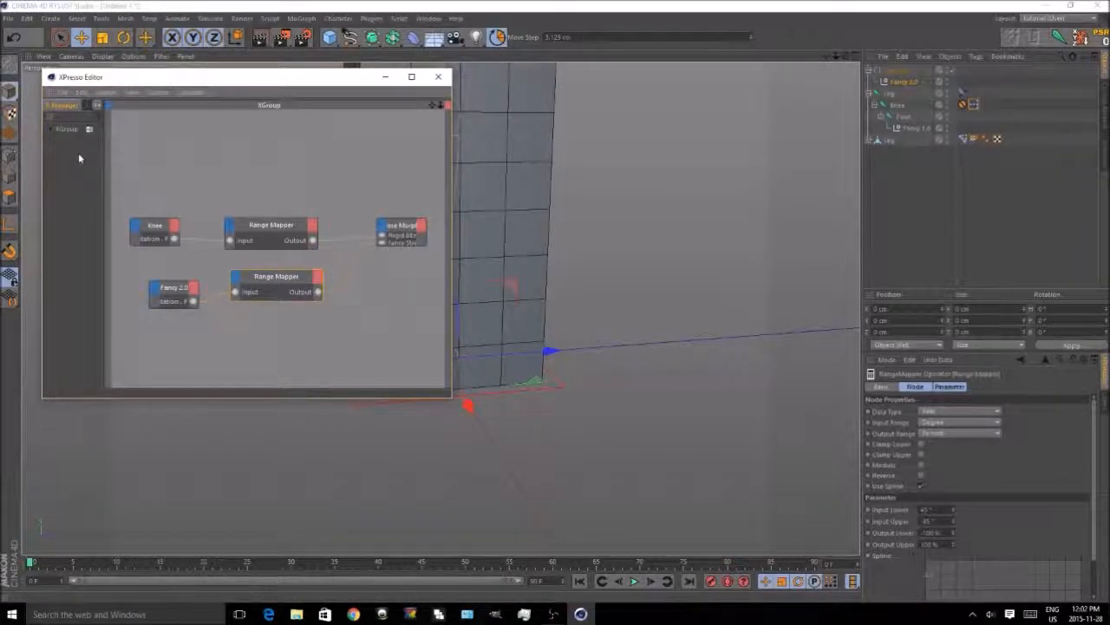
left_click(439, 78)
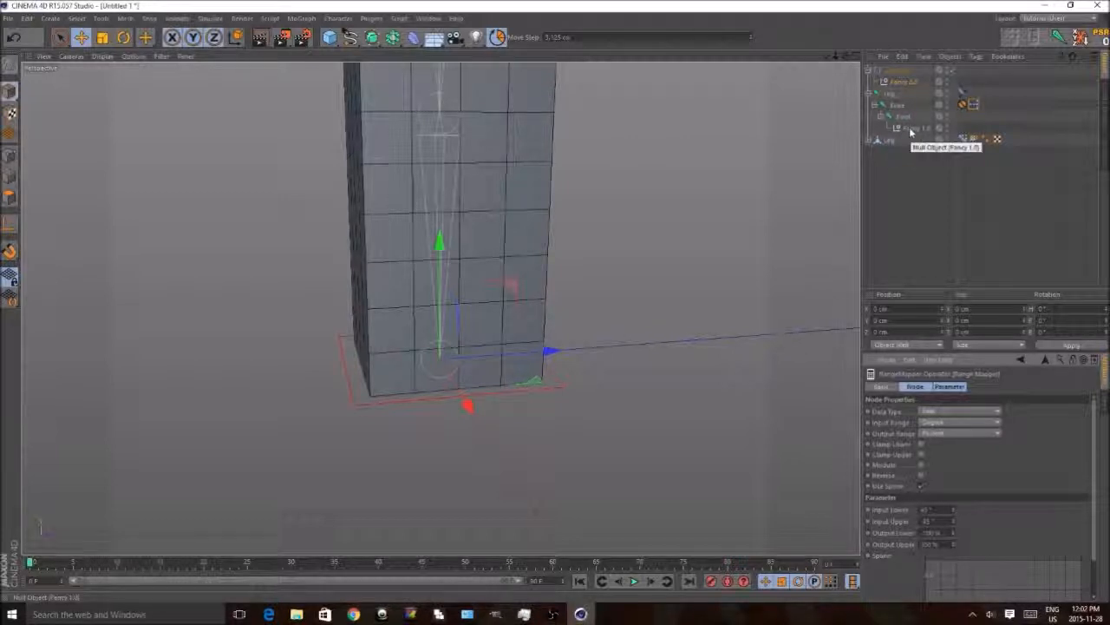
right_click(911, 130)
mouse_move(905, 136)
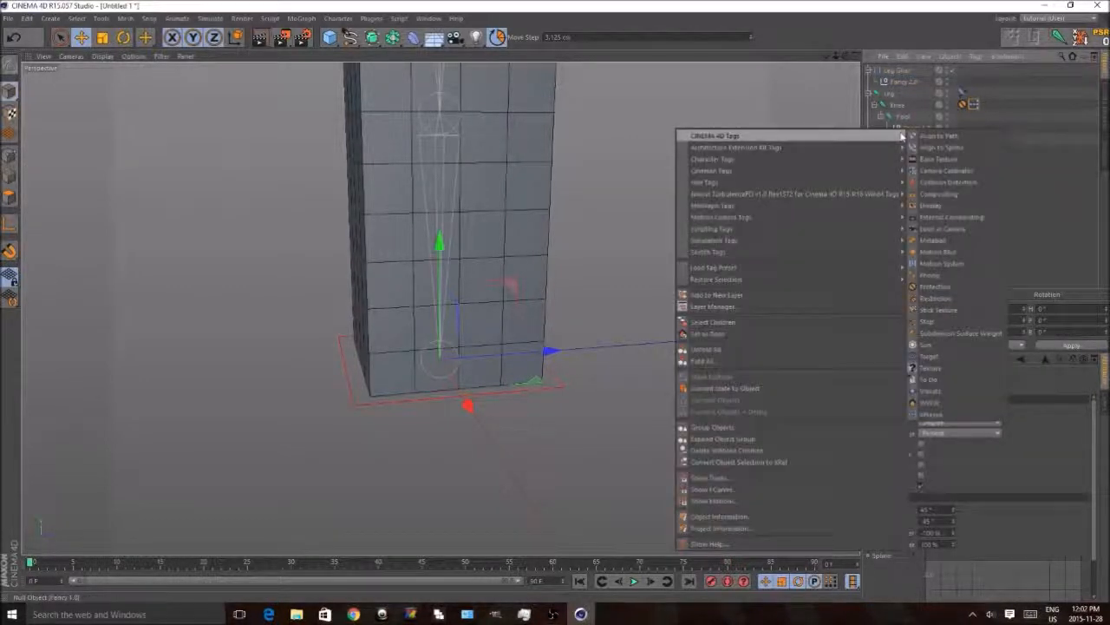
left_click(1006, 149)
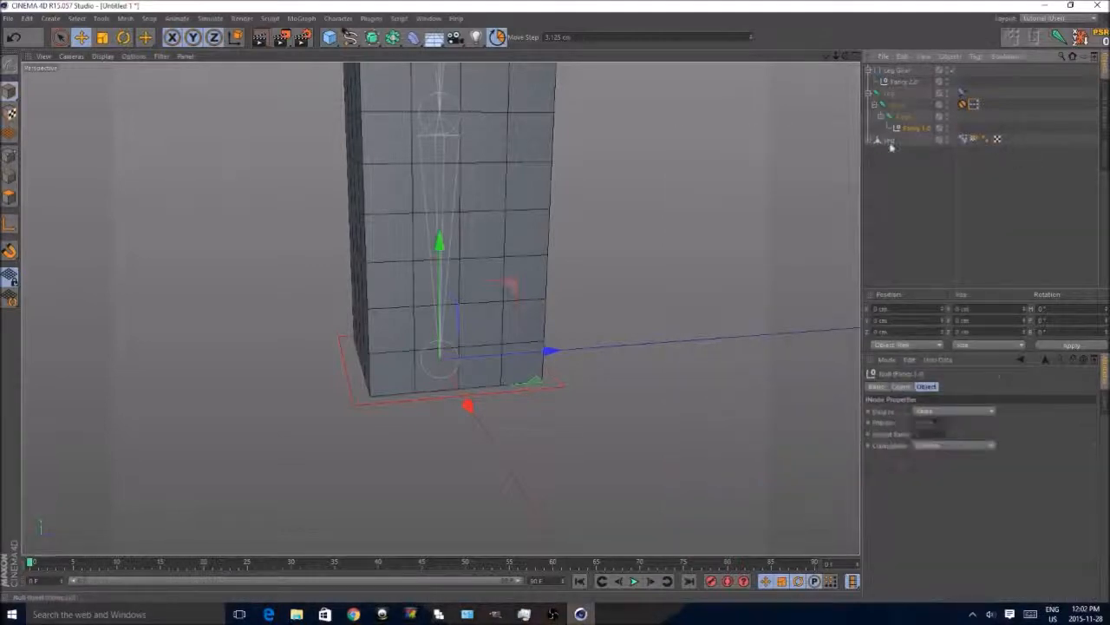
- Add an XPresso tag to the Leg mesh
right_click(885, 144)
left_click(916, 364)
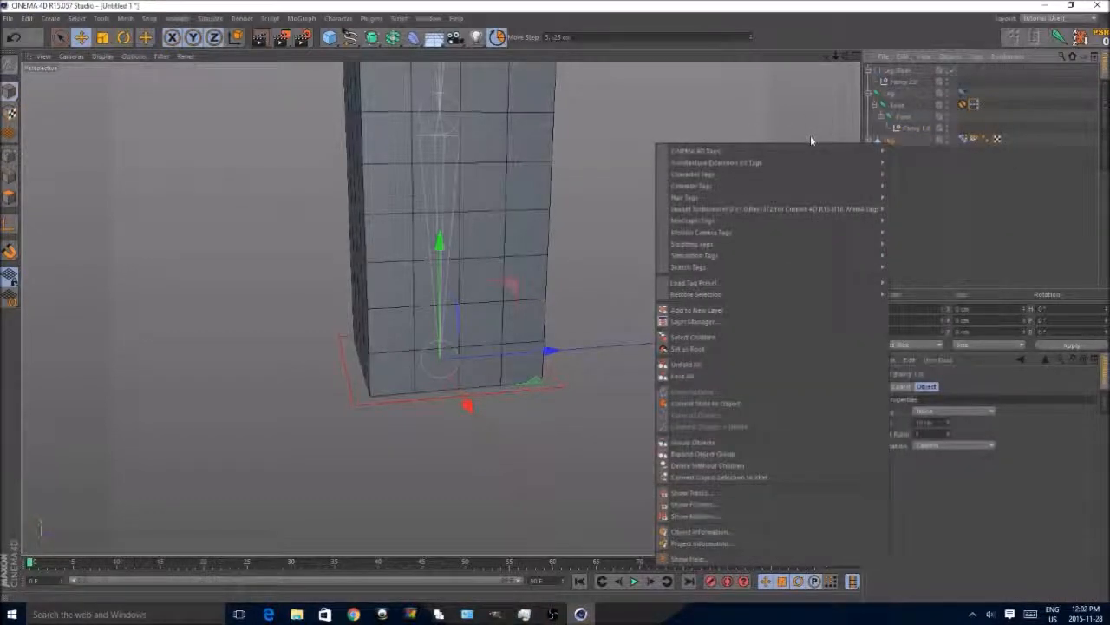
mouse_move(859, 151)
left_click(915, 425)
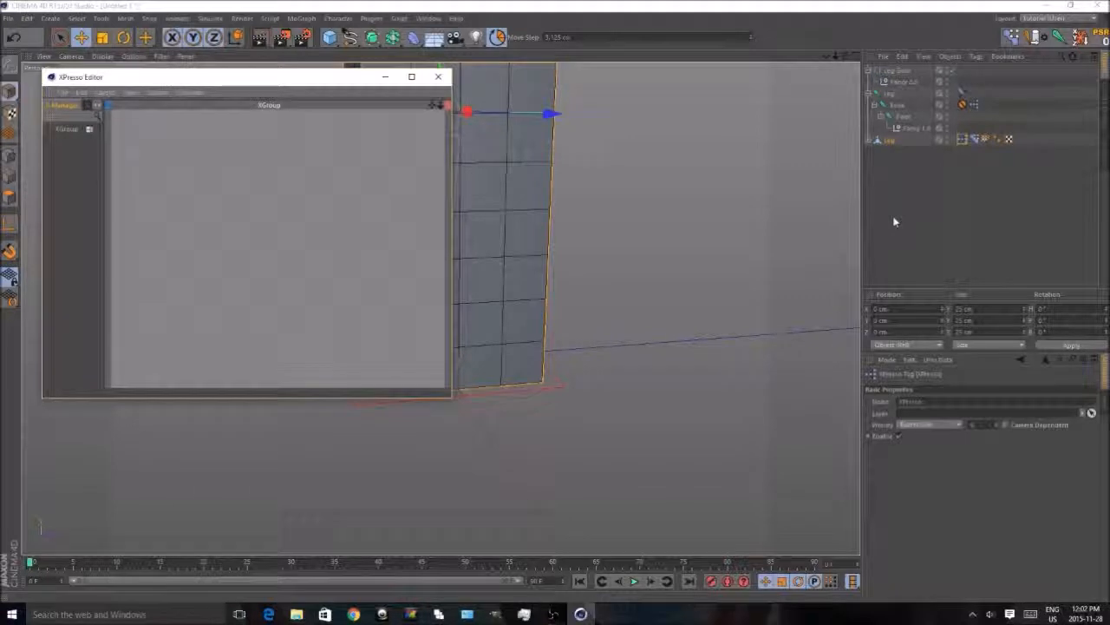
- Add the Fancy 1.0 and Fancy 2.0 nulls as XPresso nodes and give Fancy 2.0 a Global Matrix input port
left_click(917, 131)
left_click_drag(917, 131, 167, 210)
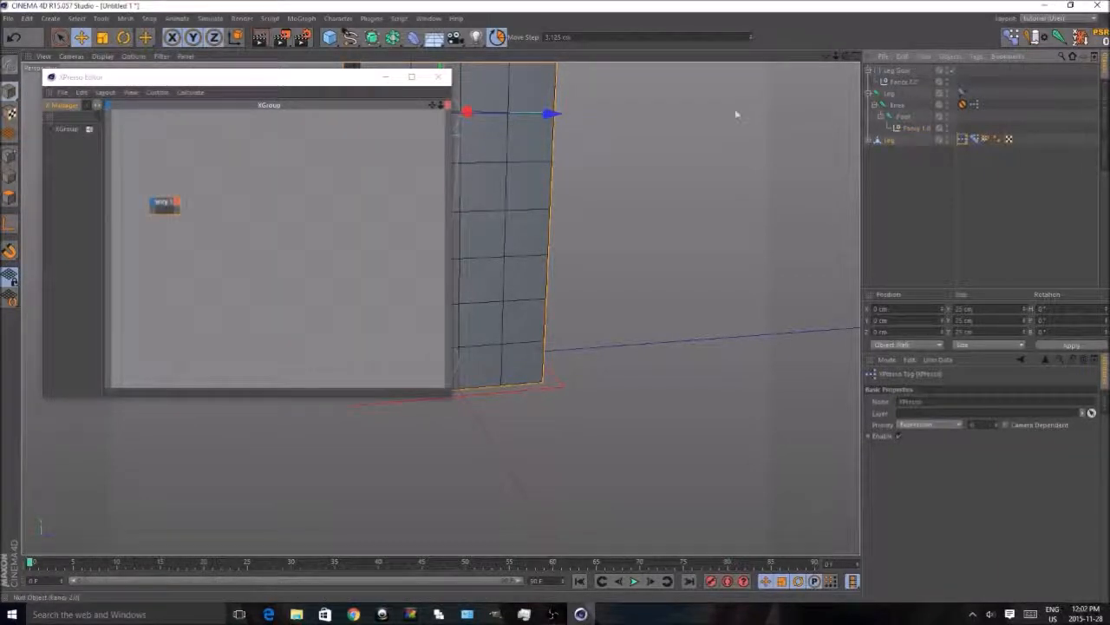
left_click_drag(307, 208, 308, 211)
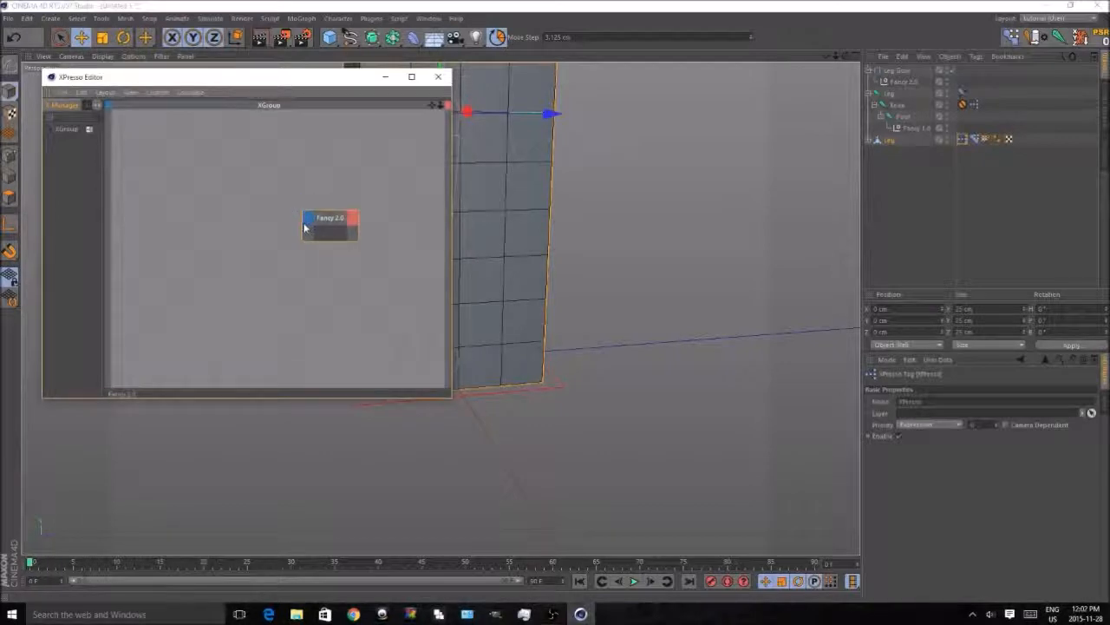
left_click(307, 220)
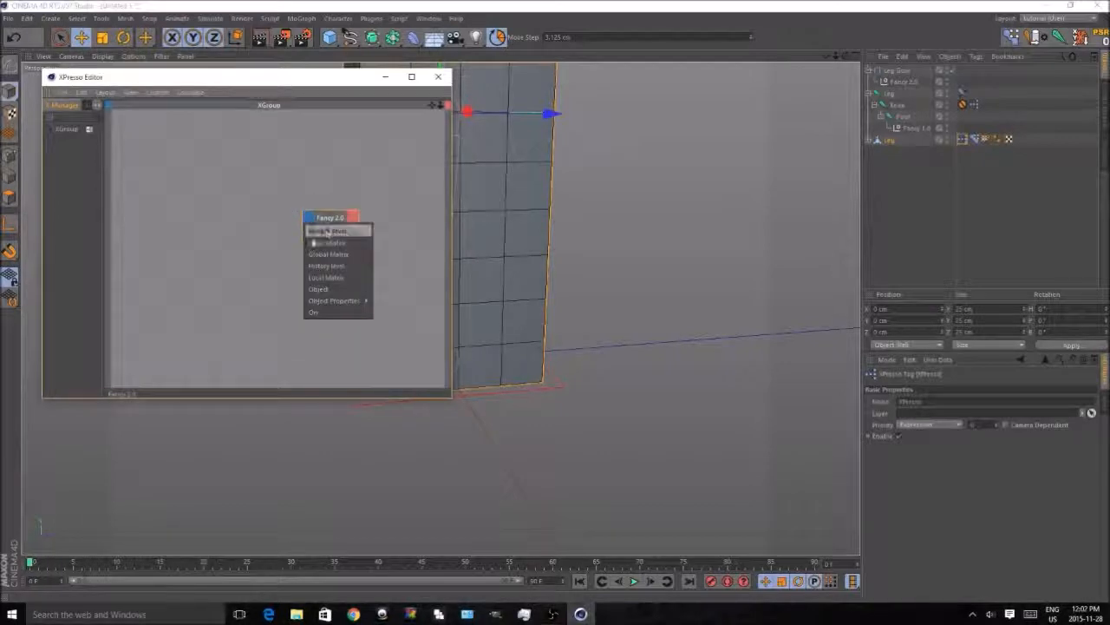
left_click(307, 255)
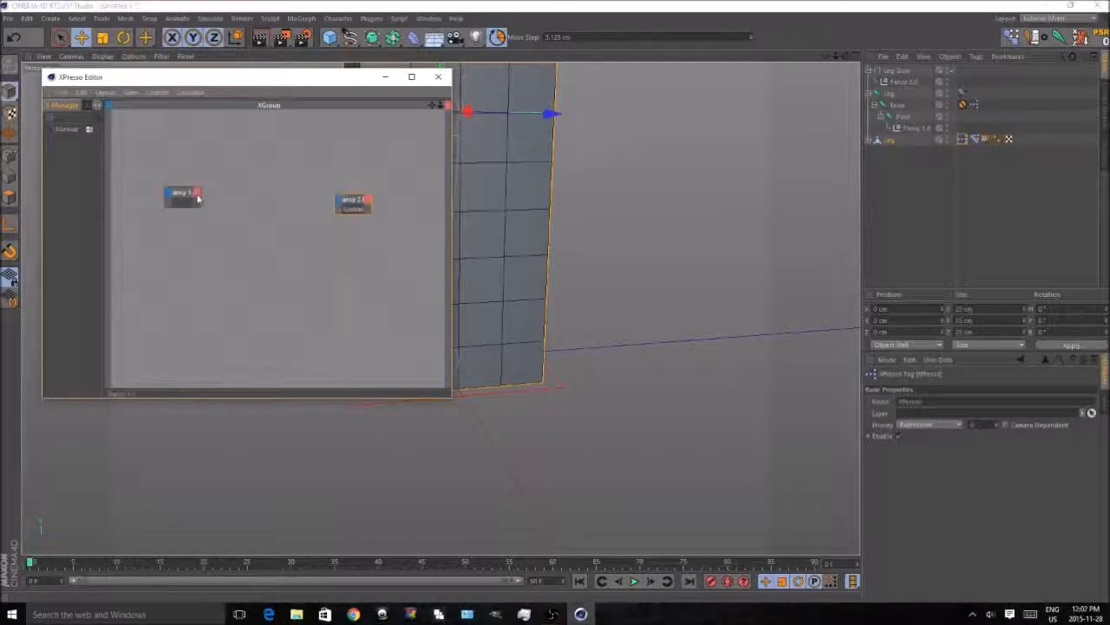
- Connect a Global Matrix output of Fancy 1.0 to Fancy 2.0's Global Matrix input and close the XPresso Editor
left_click(198, 193)
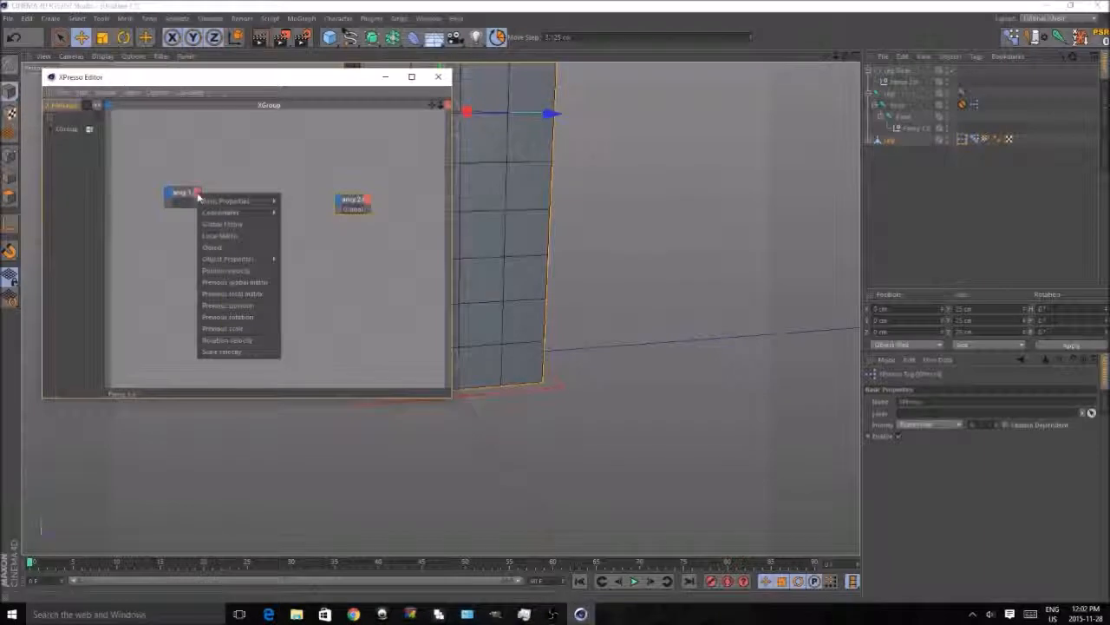
left_click(217, 223)
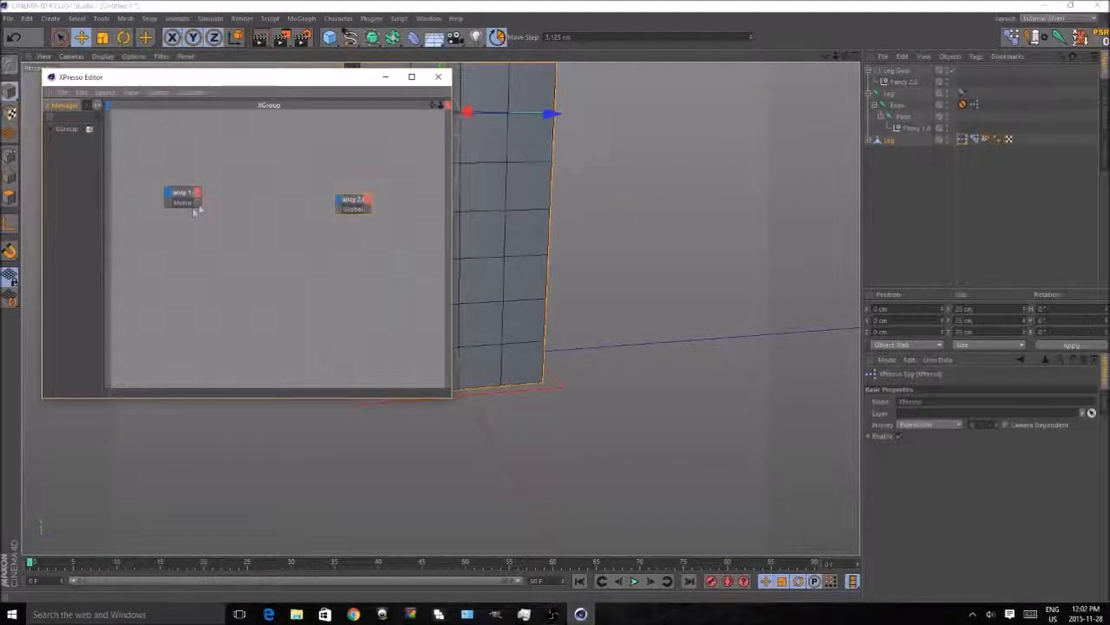
left_click_drag(311, 229, 338, 214)
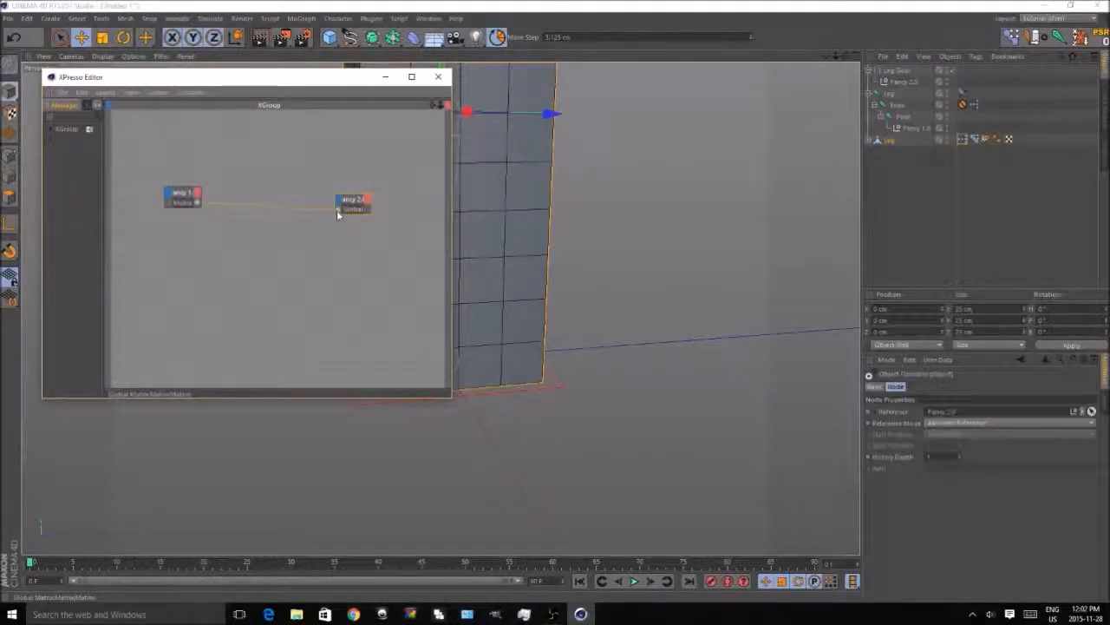
left_click(438, 76)
- Test the foot morph by moving Leg Goal so the knee bends, and reset the goal's PSR
left_click(552, 385)
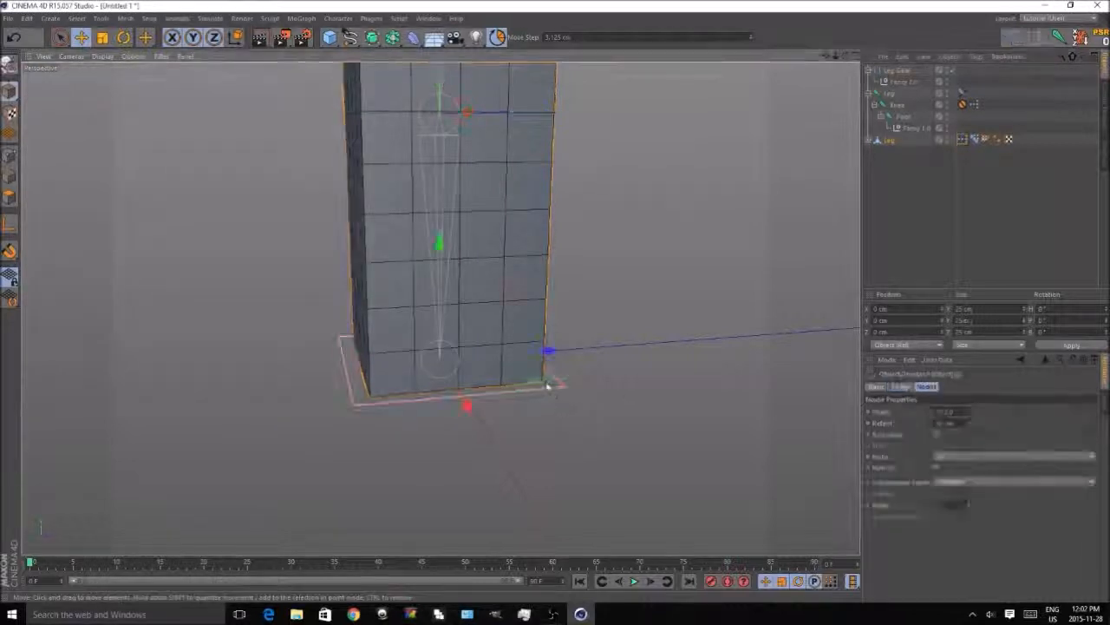
left_click_drag(519, 296, 532, 447)
scroll(534, 447, "down", 3)
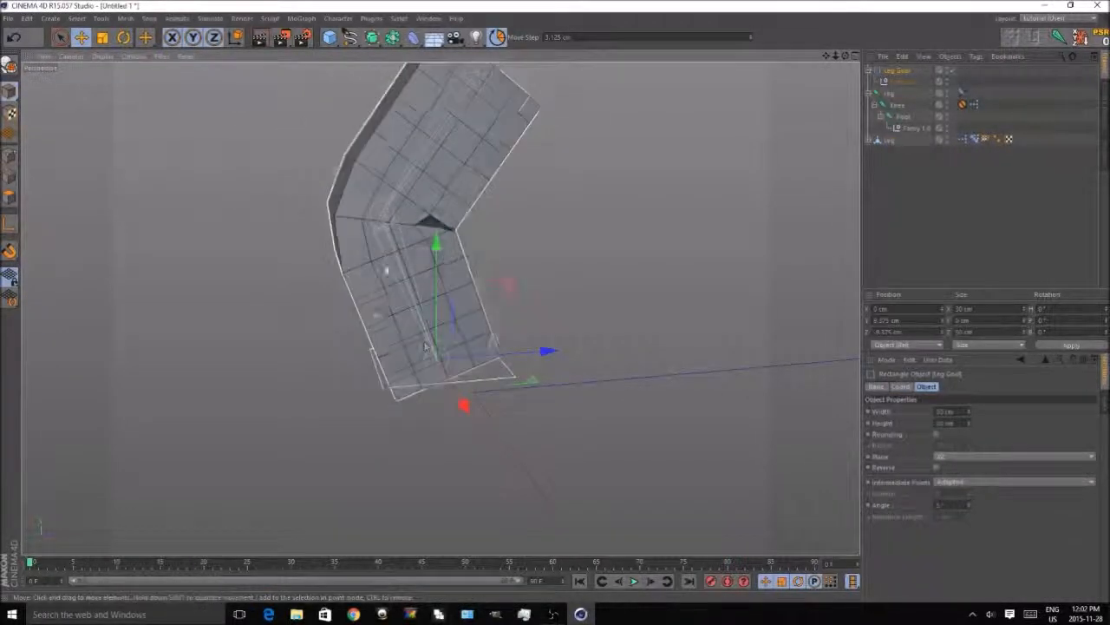
scroll(393, 250, "up", 4)
scroll(393, 250, "up", 1)
scroll(393, 250, "down", 2)
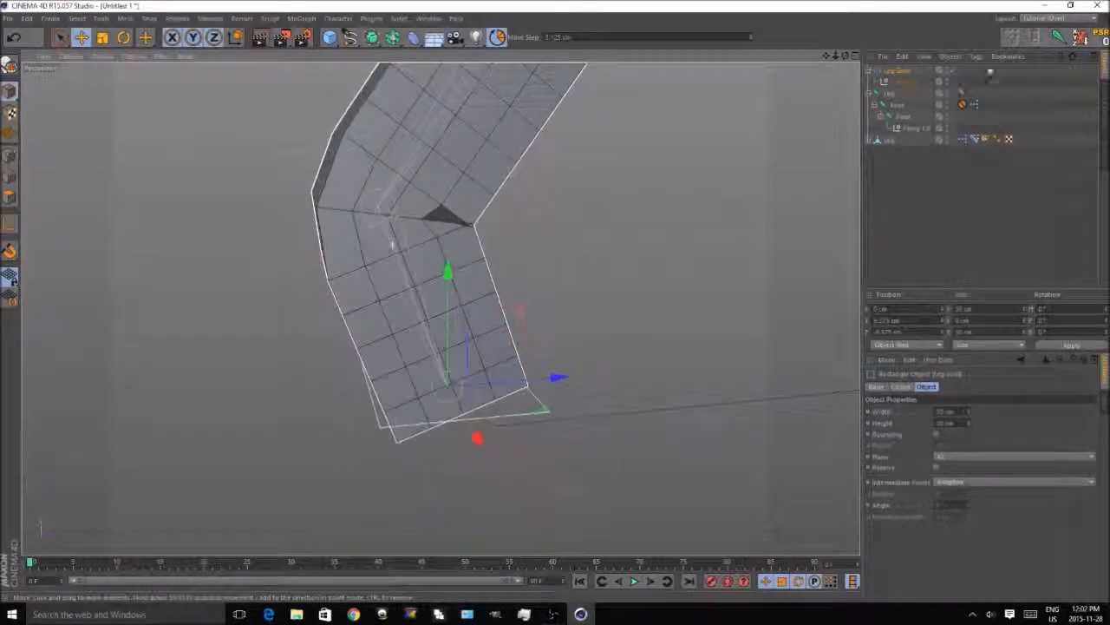
left_click(1101, 39)
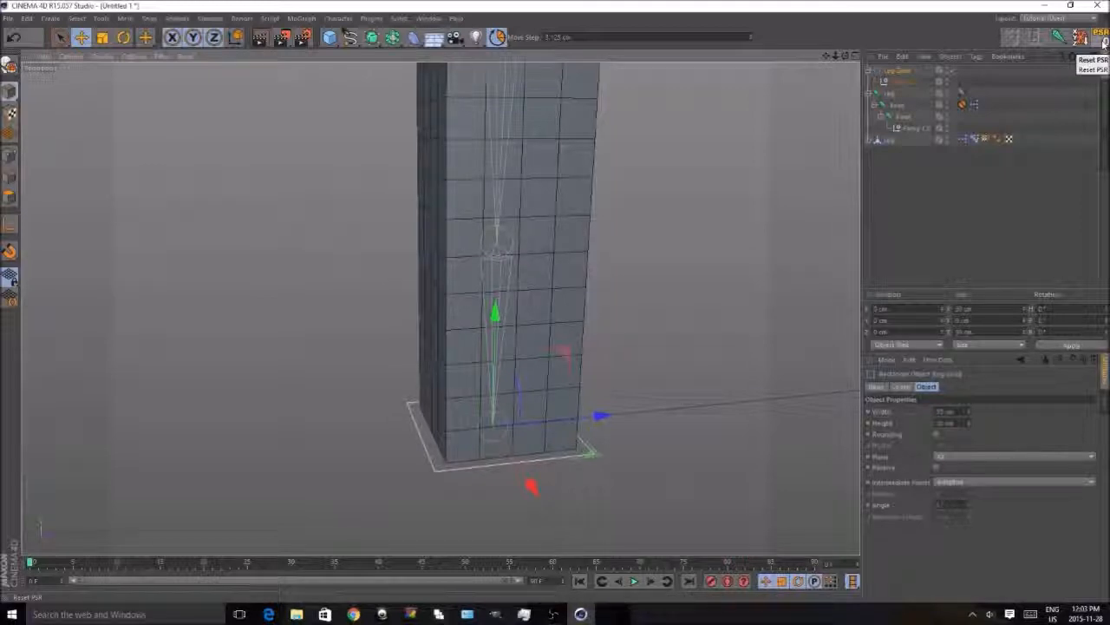
- Inspect the Leg mesh's Pose Morph tag and test the rig by moving Leg Goal forward and about 12.5 cm down
left_click(974, 138)
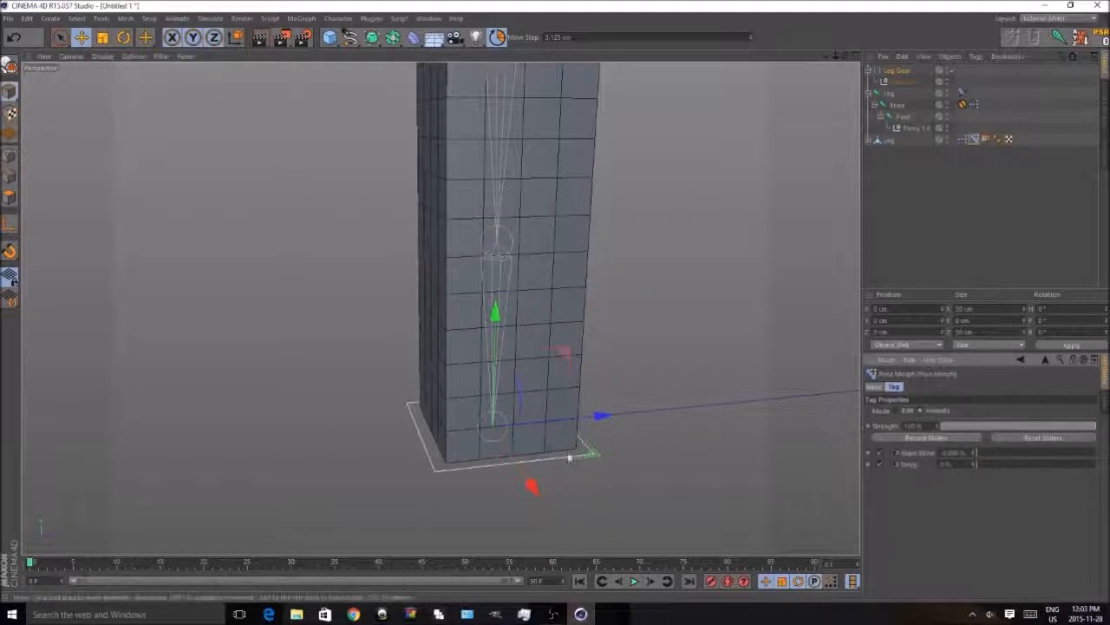
left_click(566, 363)
left_click_drag(566, 363, 701, 378)
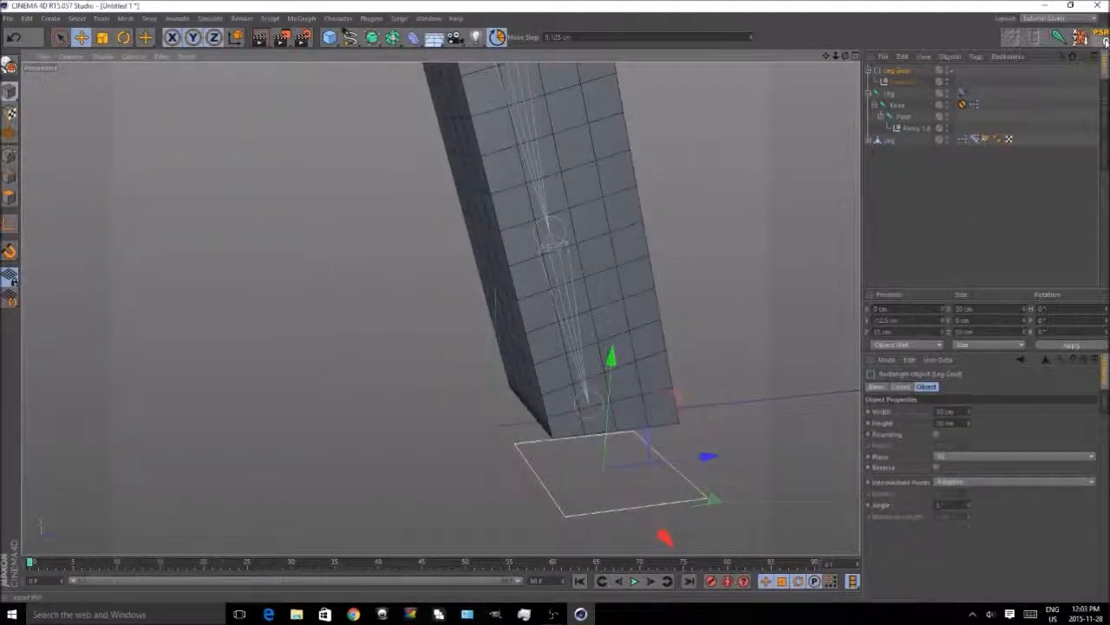
- Reset Leg Goal's PSR, test the foot morph again by moving the goal around, and reset its PSR once more
left_click(1103, 39)
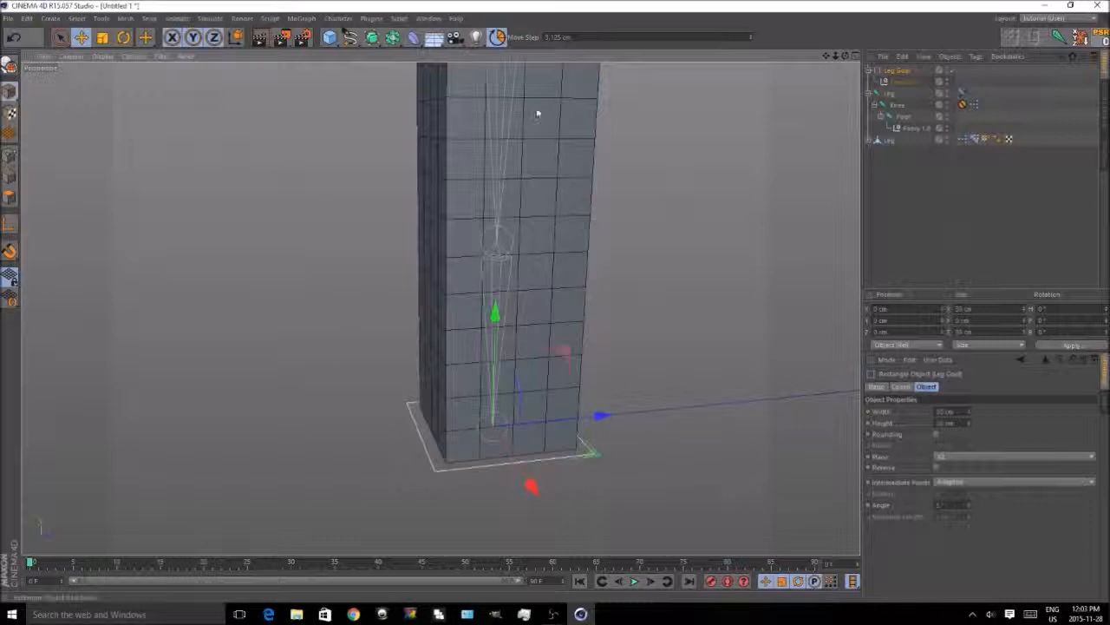
left_click_drag(551, 357, 208, 58)
left_click_drag(746, 26, 663, 278)
left_click(1101, 38)
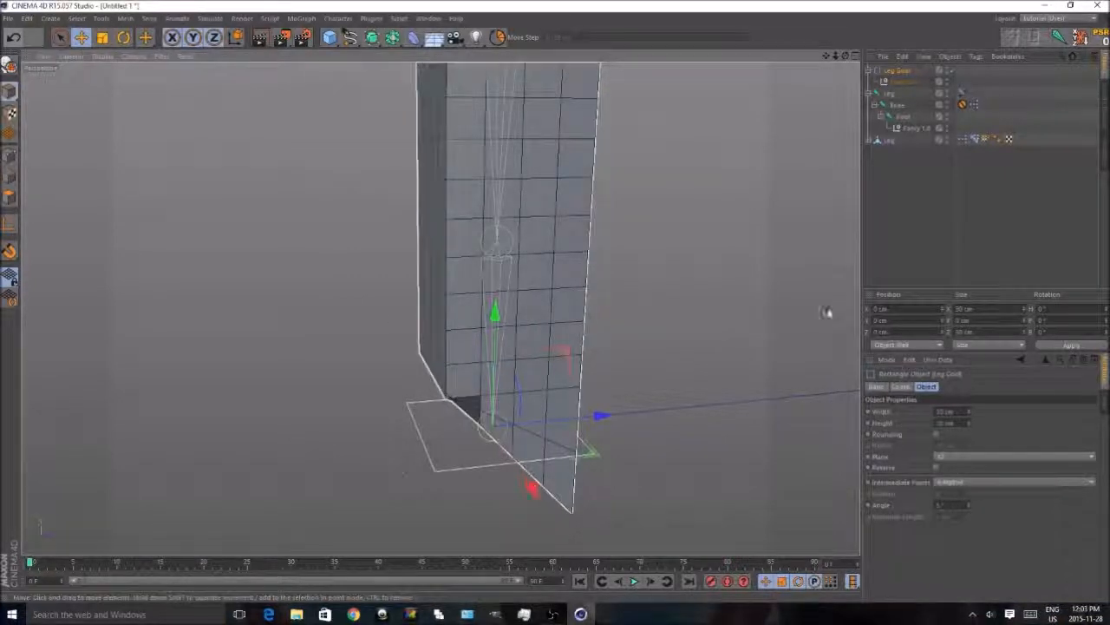
left_click(1101, 41)
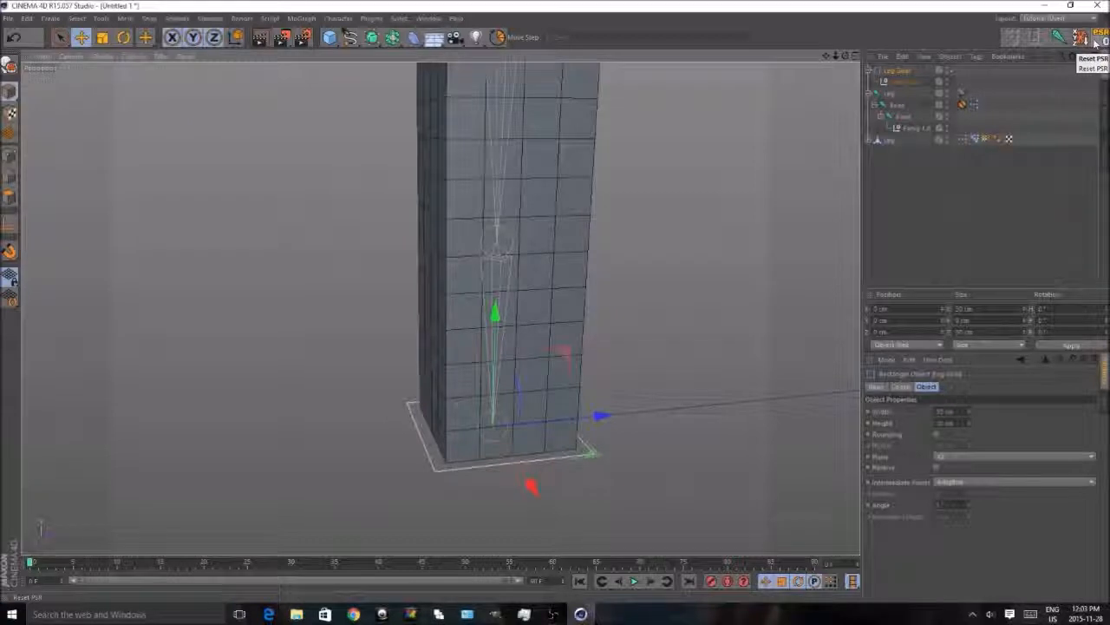
- Add a Protection tag to Fancy 2.0 and set its rotation to Limit with a minimum P of -45°
right_click(903, 86)
mouse_move(893, 90)
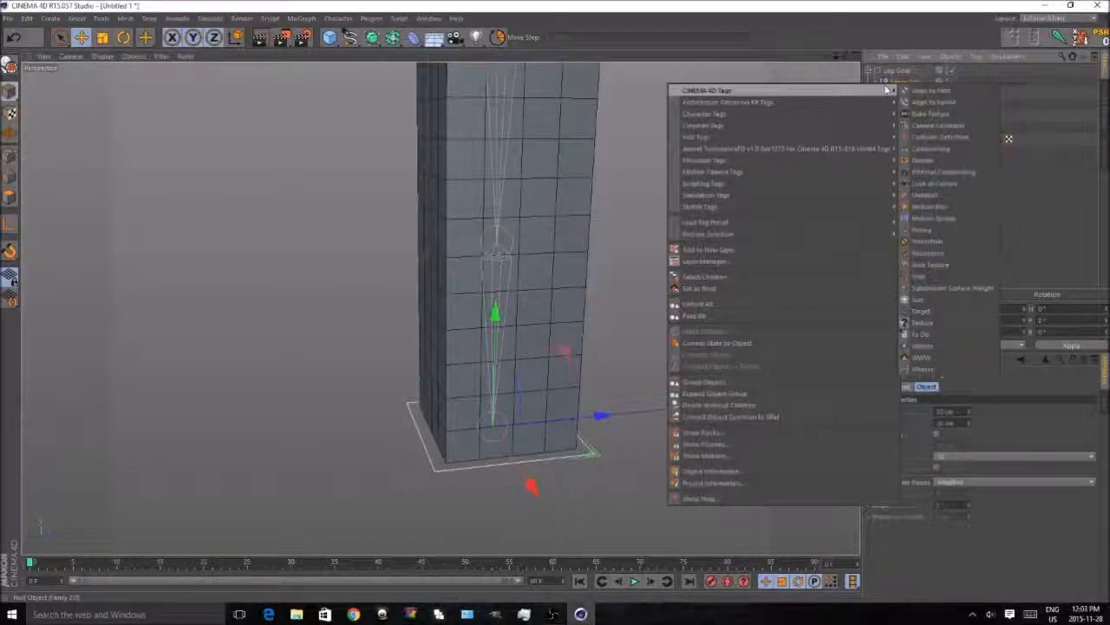
left_click(944, 242)
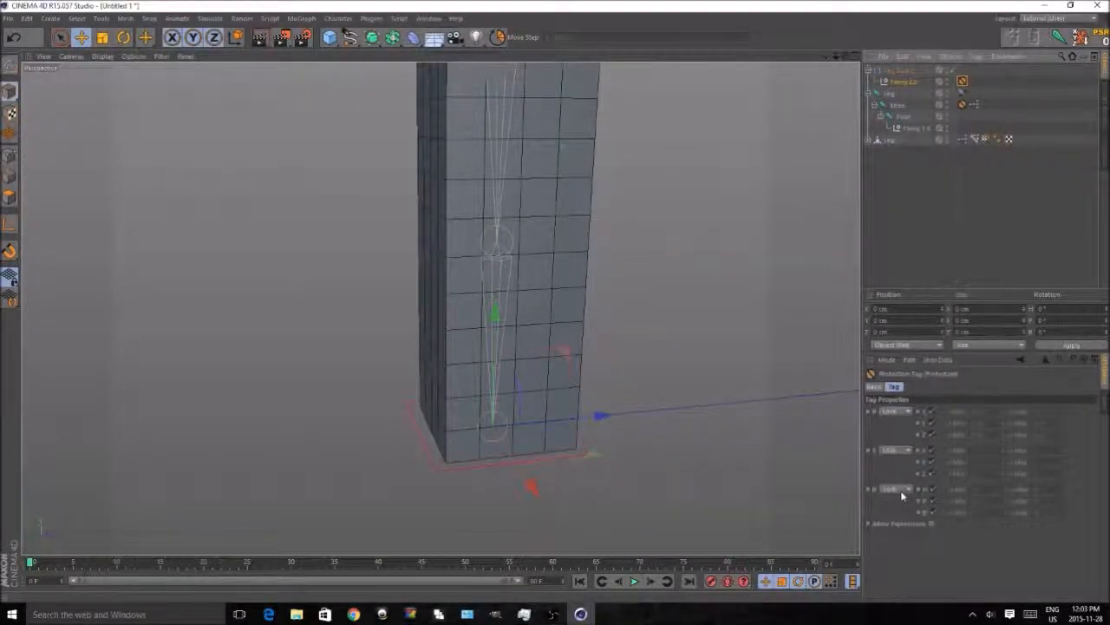
left_click(907, 491)
left_click(915, 527)
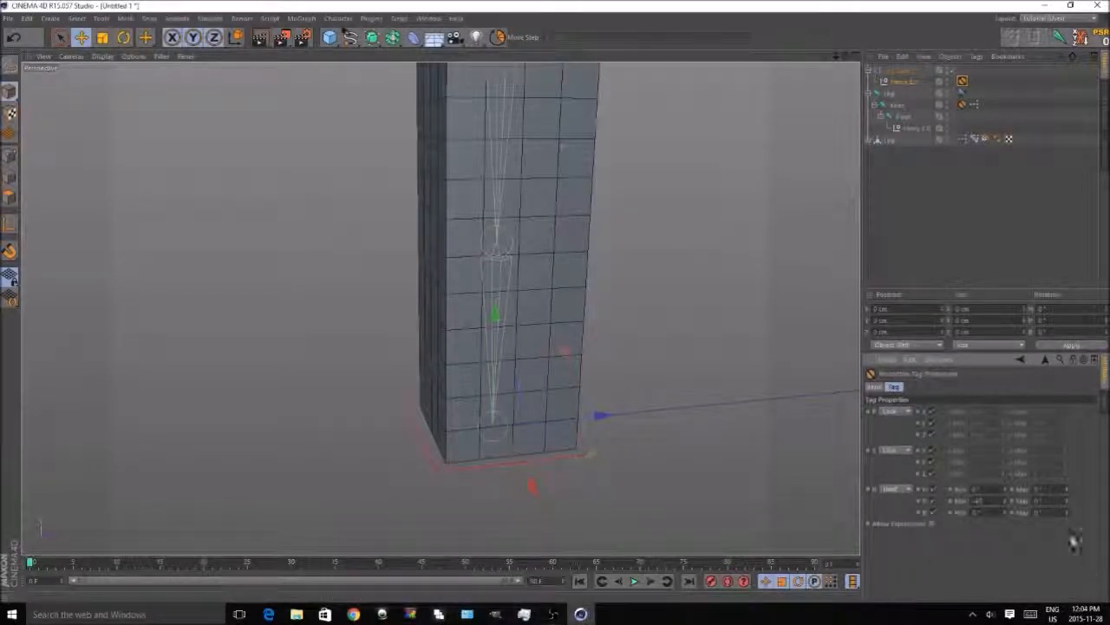
left_click(801, 508)
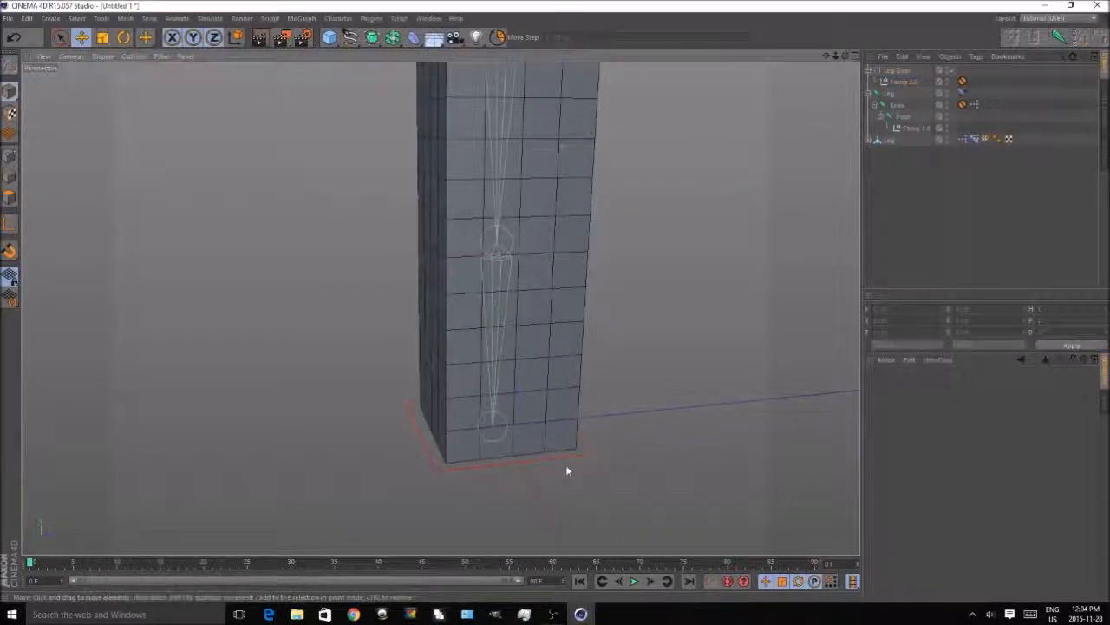
- Test the knee bend by moving Leg Goal up about 15 cm and backward
left_click(545, 459)
left_click_drag(565, 357, 186, 242)
left_click_drag(137, 206, 440, 530)
left_click_drag(564, 521, 469, 268)
- Test the foot by rotating Leg Goal's pitch, reset the goal to its rest pose, and return to the Move tool with nothing selected
left_click(121, 39)
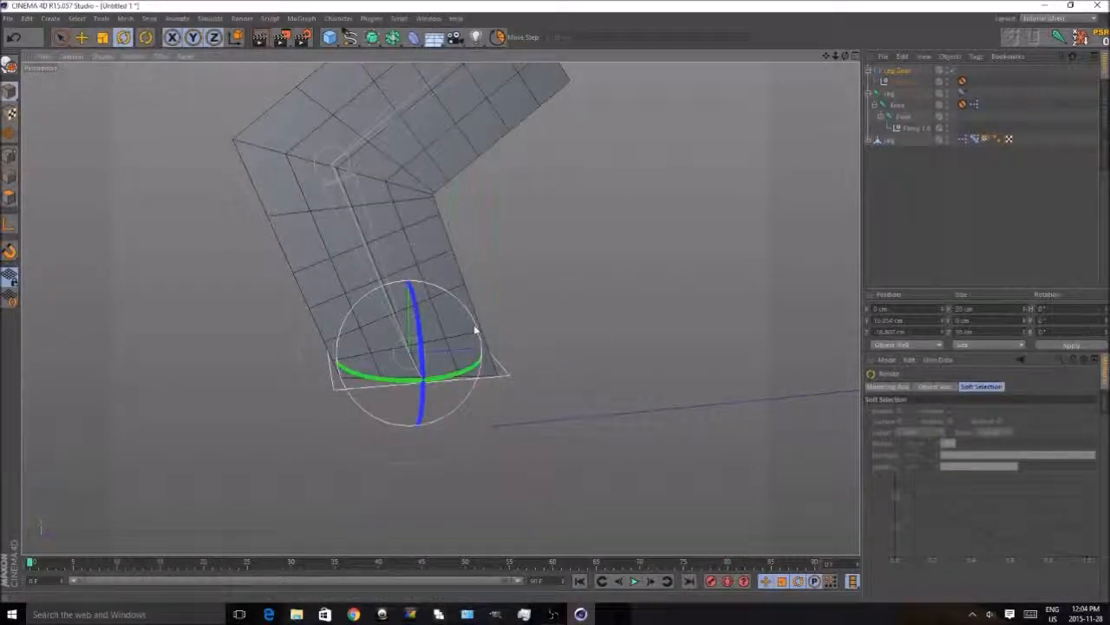
left_click_drag(458, 323, 675, 271)
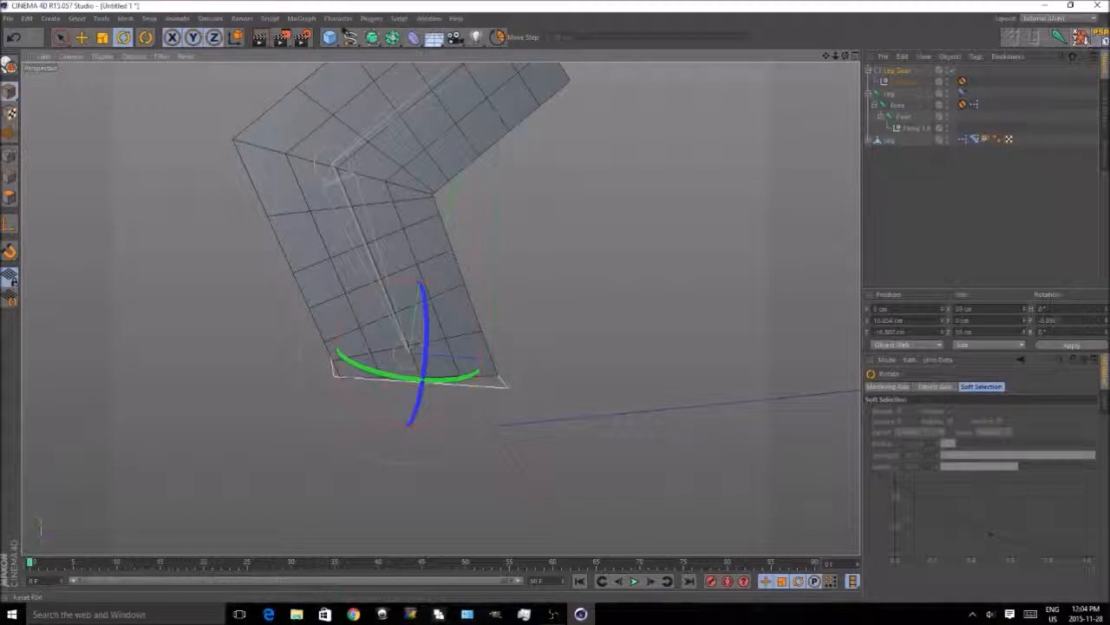
key("ctrl+z")
scroll(268, 473, "down", 1)
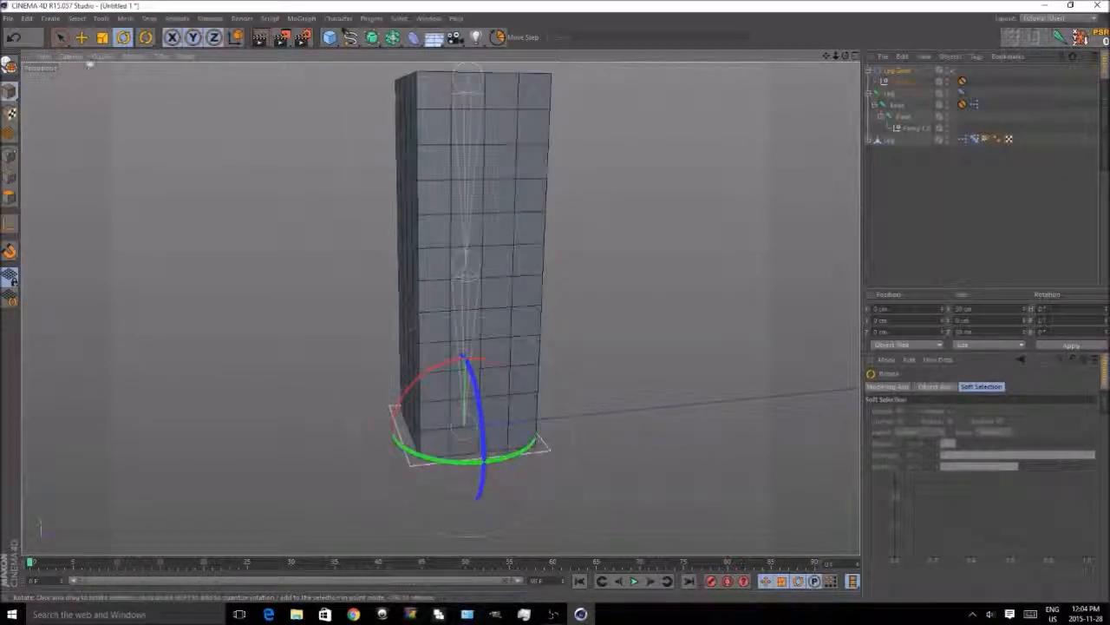
left_click(82, 39)
left_click(179, 181)
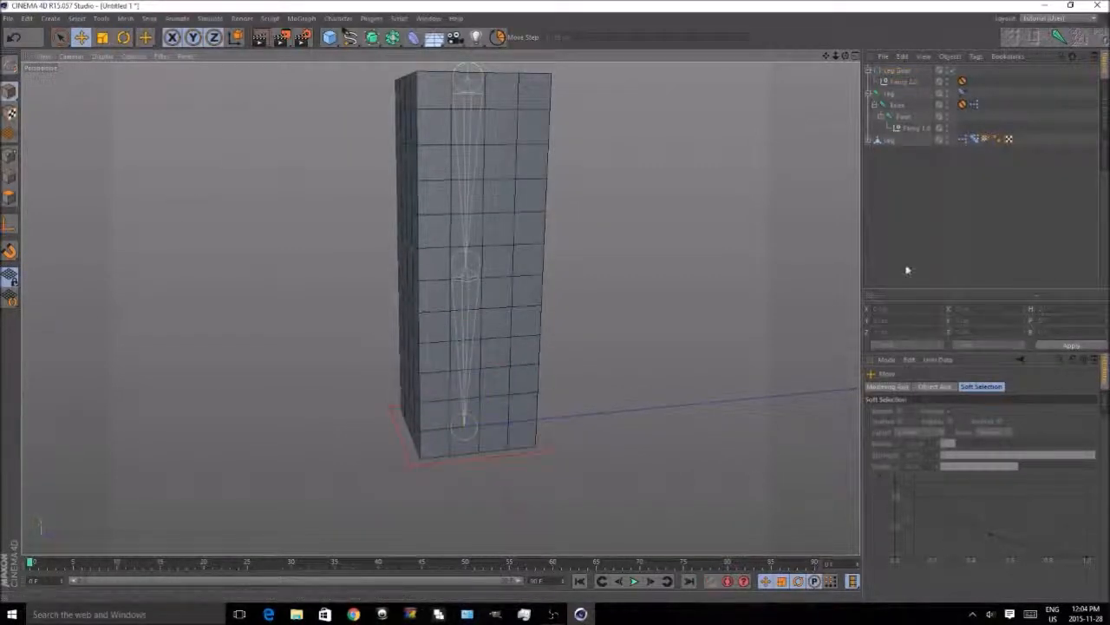
- Collapse the hierarchies and group Leg Goal, the Leg joint and the Leg mesh under a null named Leg
left_click(876, 105)
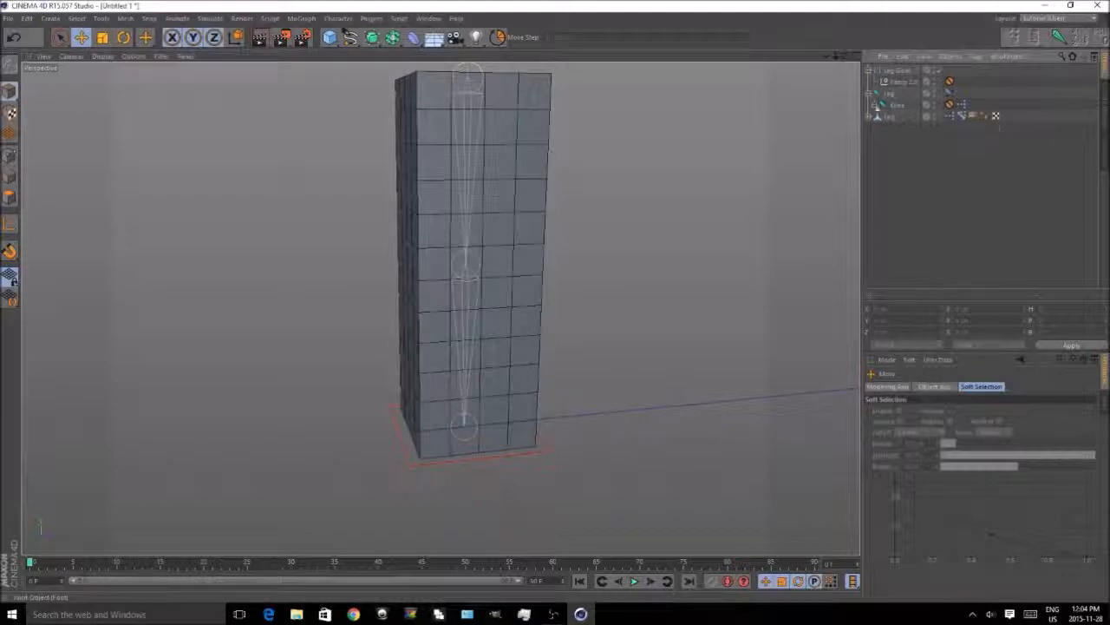
left_click(870, 93)
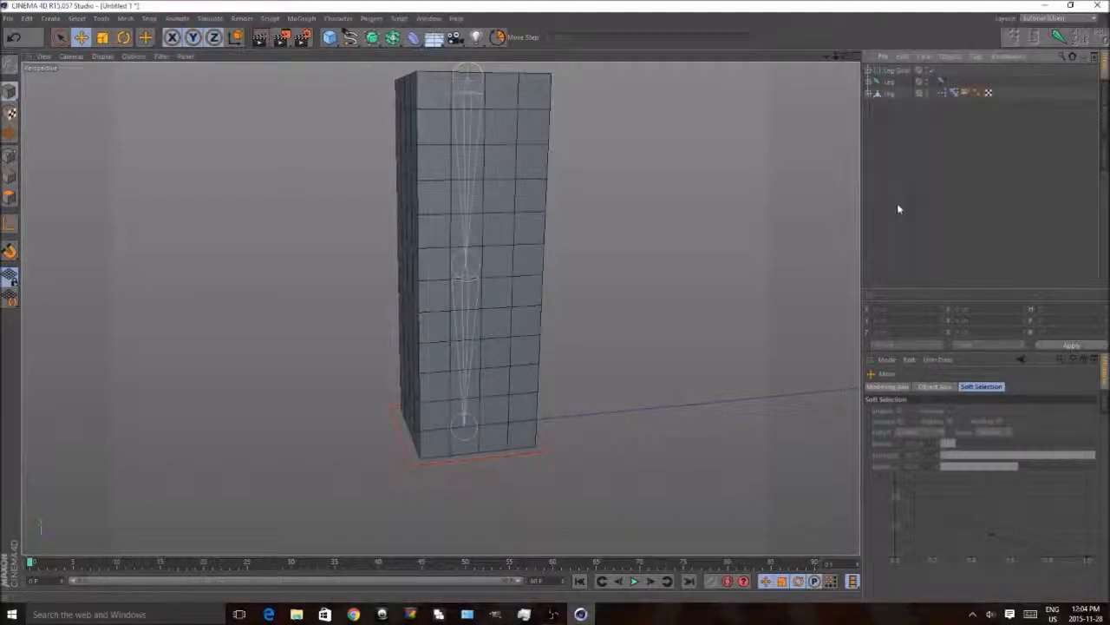
left_click_drag(897, 203, 894, 87)
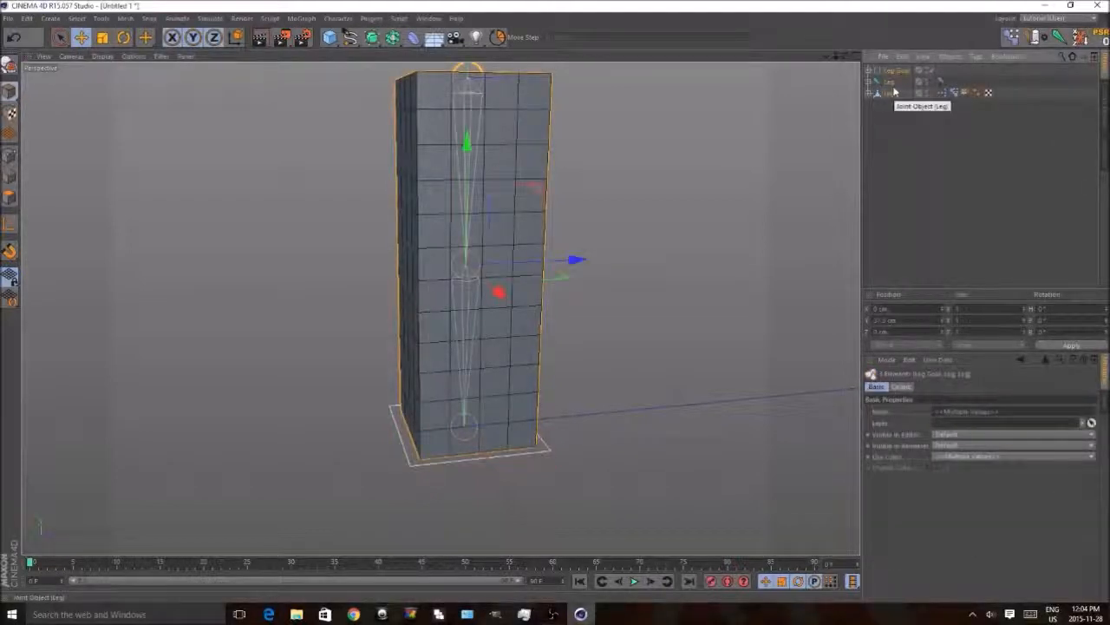
key("alt+g")
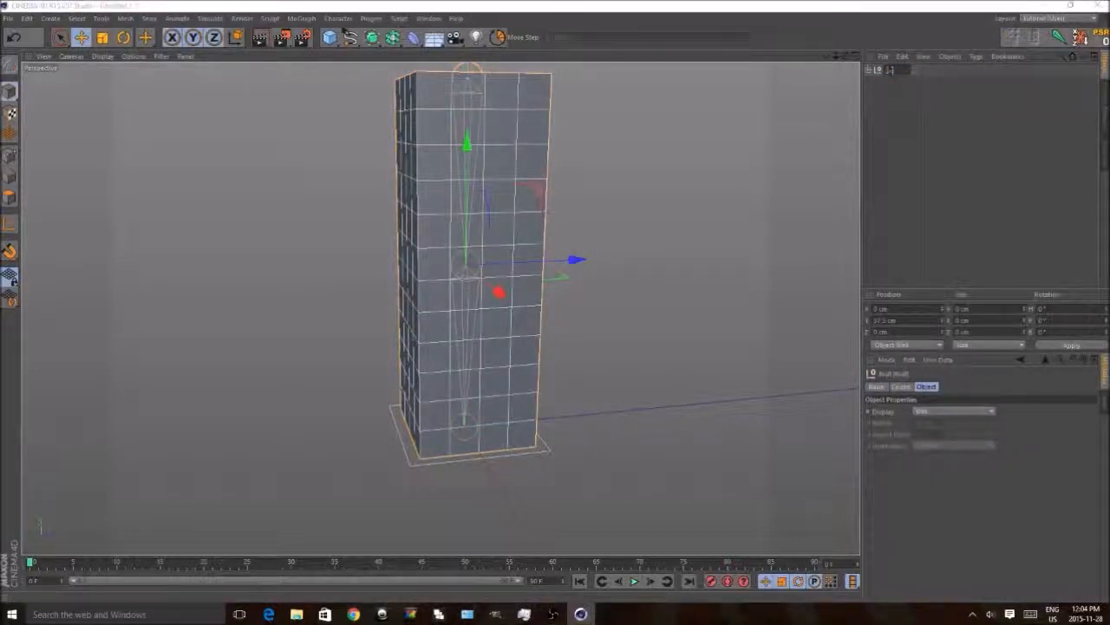
key("Return")
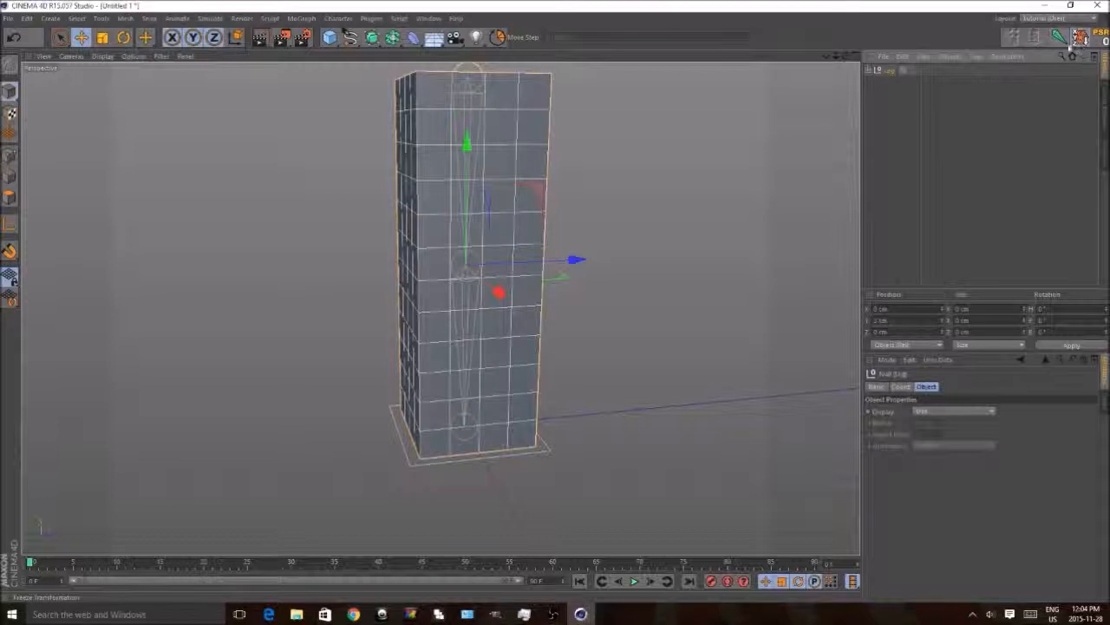
- Freeze the transformations of the Leg null and the objects inside it, and collapse the group
left_click(871, 71)
left_click(902, 82)
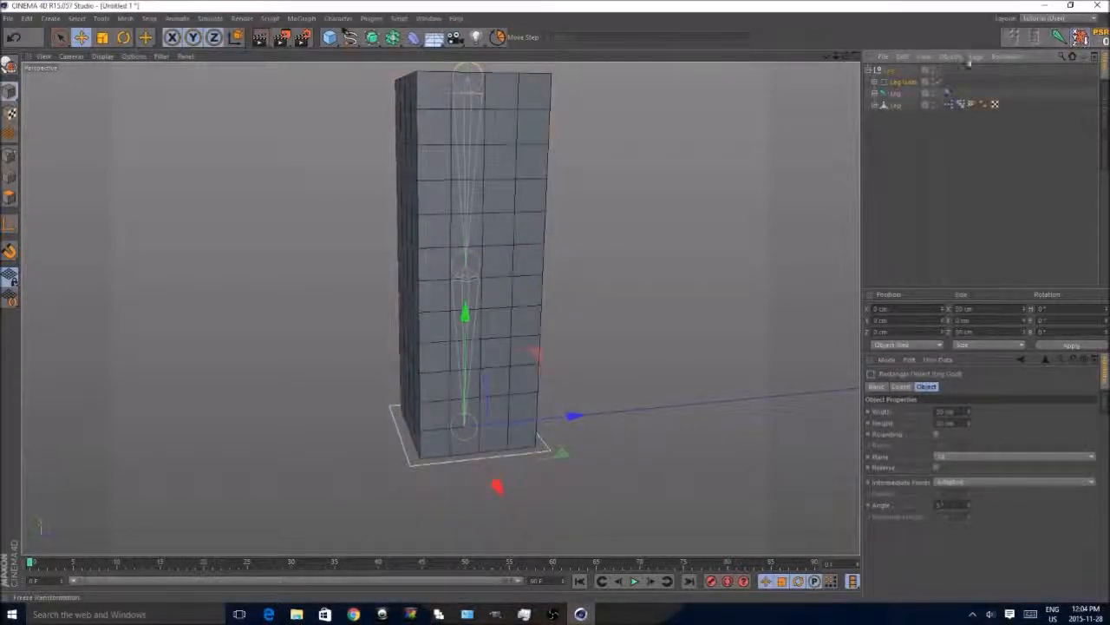
left_click(897, 93)
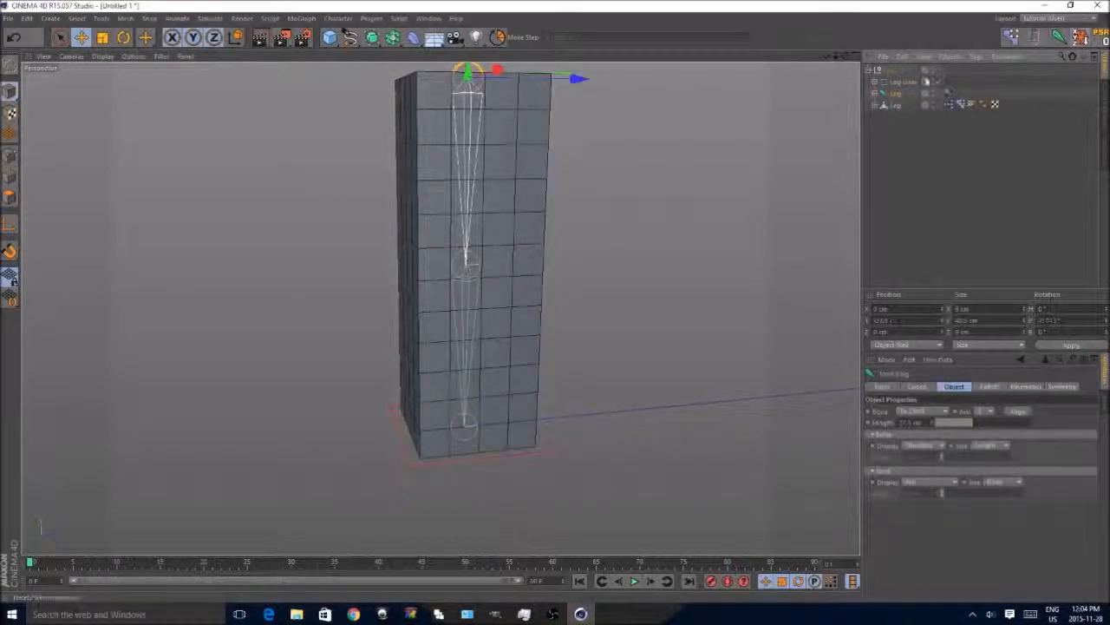
left_click(895, 105)
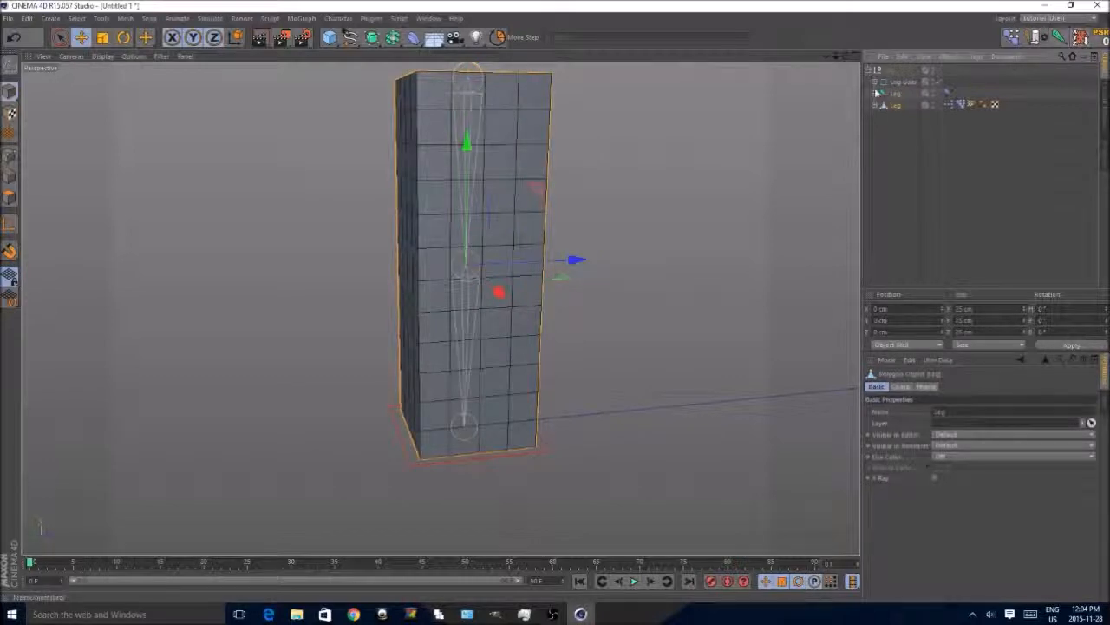
left_click(871, 71)
left_click(918, 101)
- Save the project in the Bow folder under the file name tut
scroll(305, 425, "down", 2)
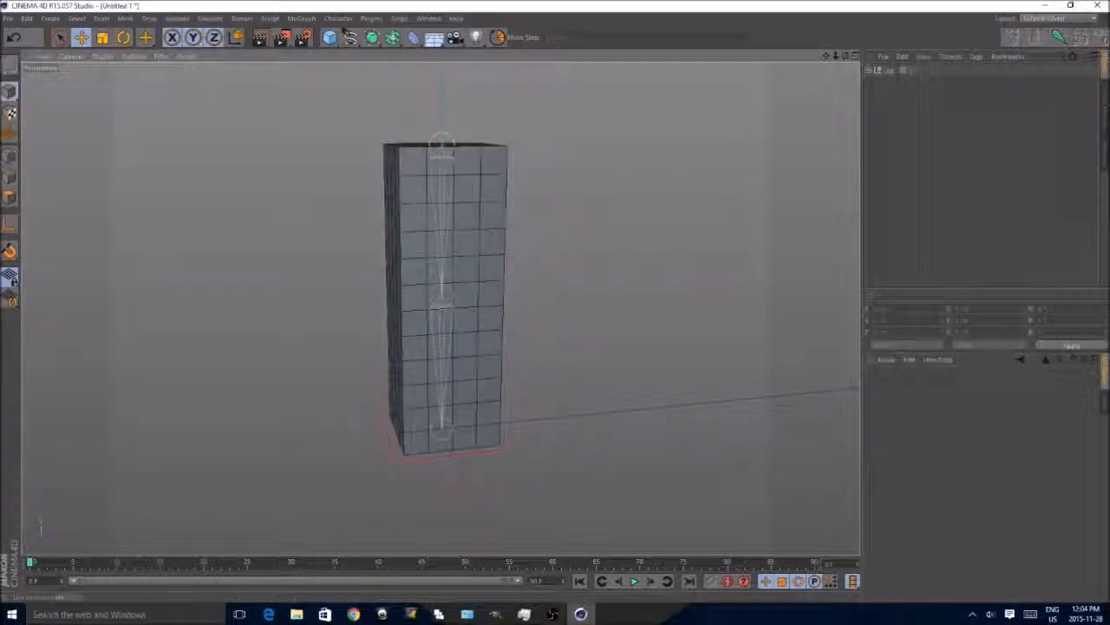
left_click(7, 18)
left_click(34, 129)
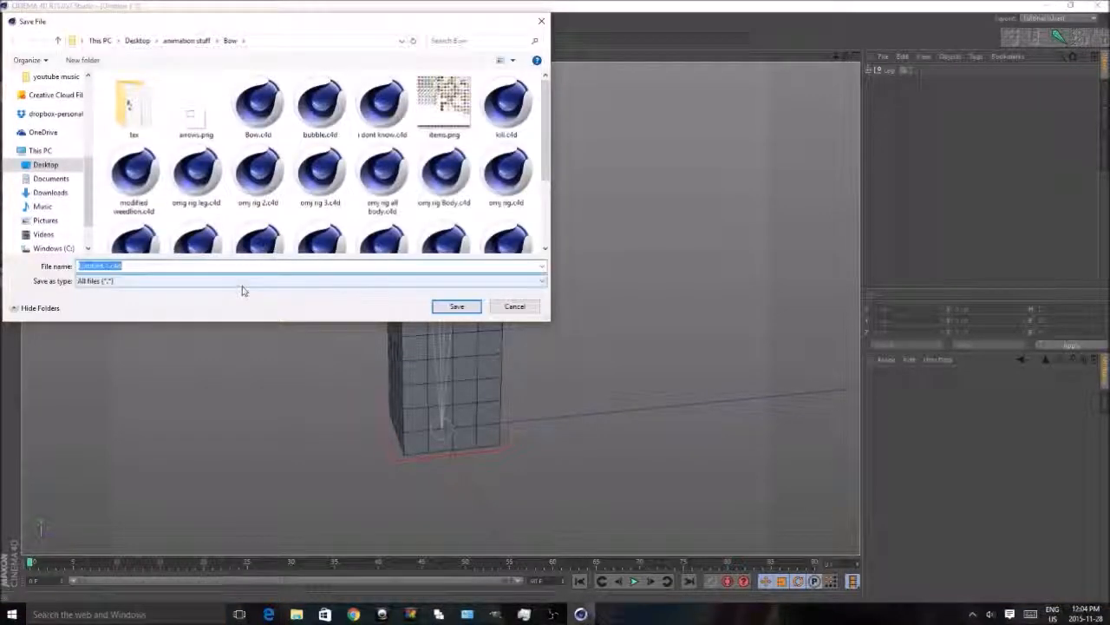
type("tut")
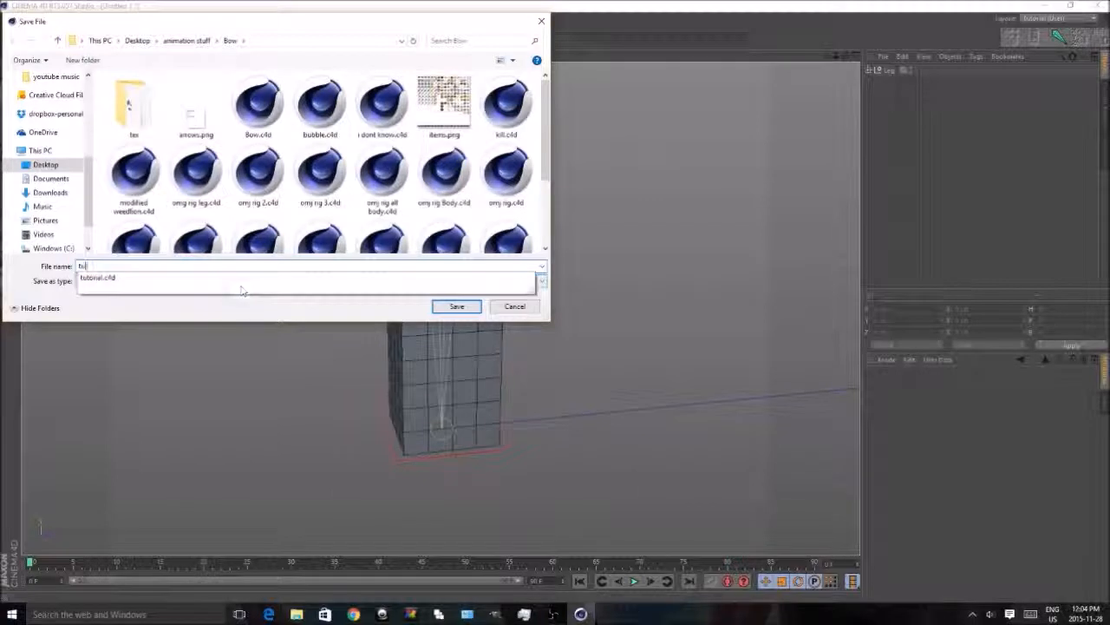
key("Return")
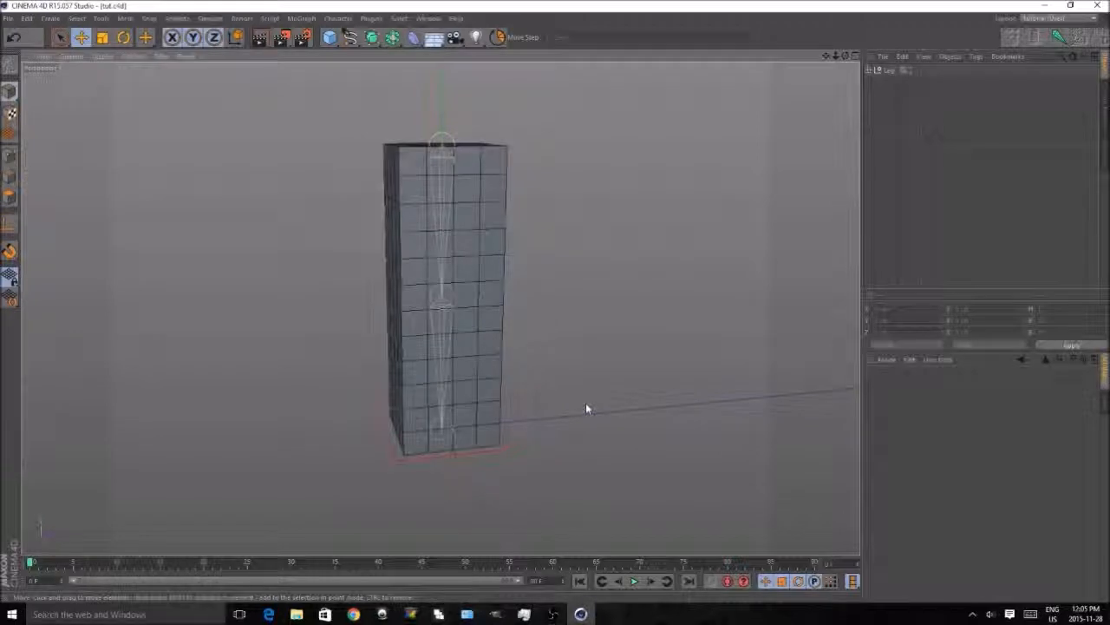
- Test the grouped rig by moving Leg Goal backward, and undo the movement
left_click(510, 453)
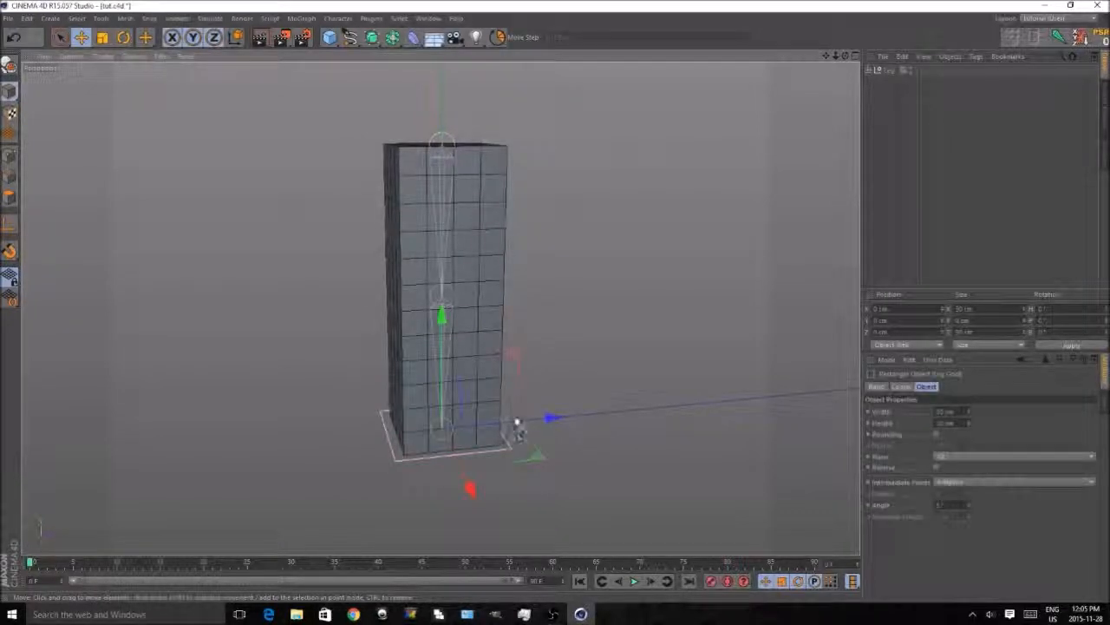
left_click_drag(529, 420, 393, 370)
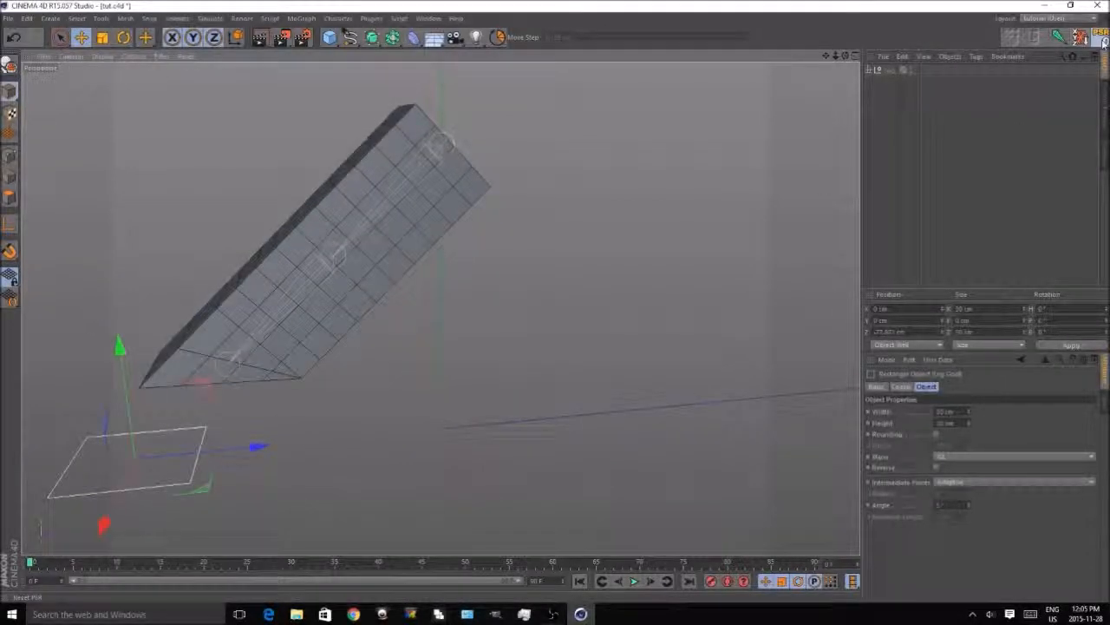
key("ctrl+z")
- Change the Display option of the Leg group null and save the project file again
left_click(892, 71)
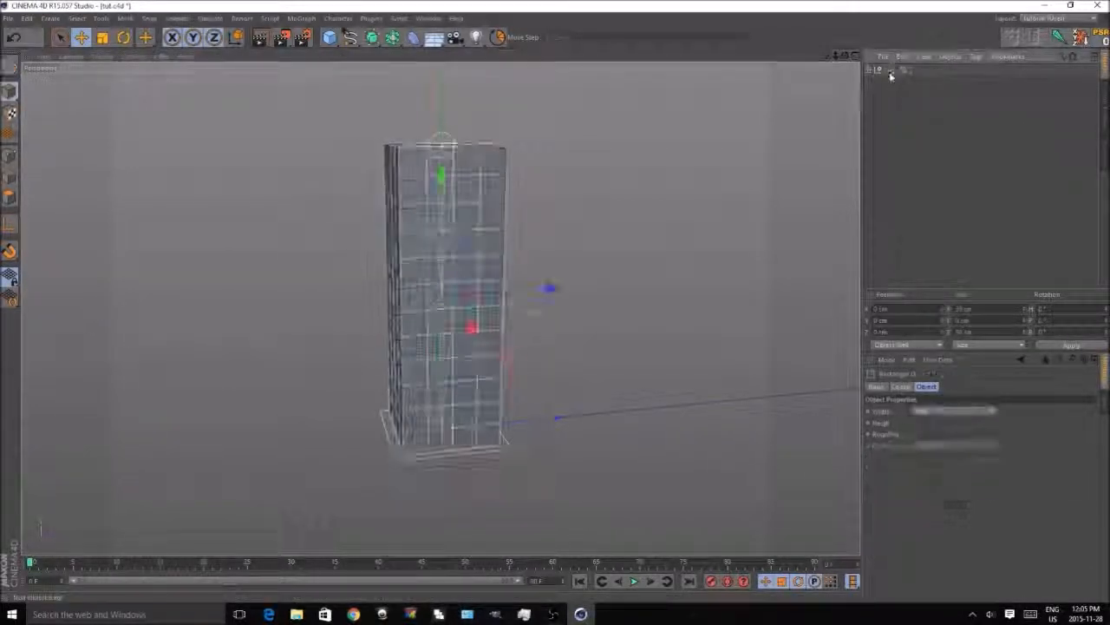
left_click(930, 412)
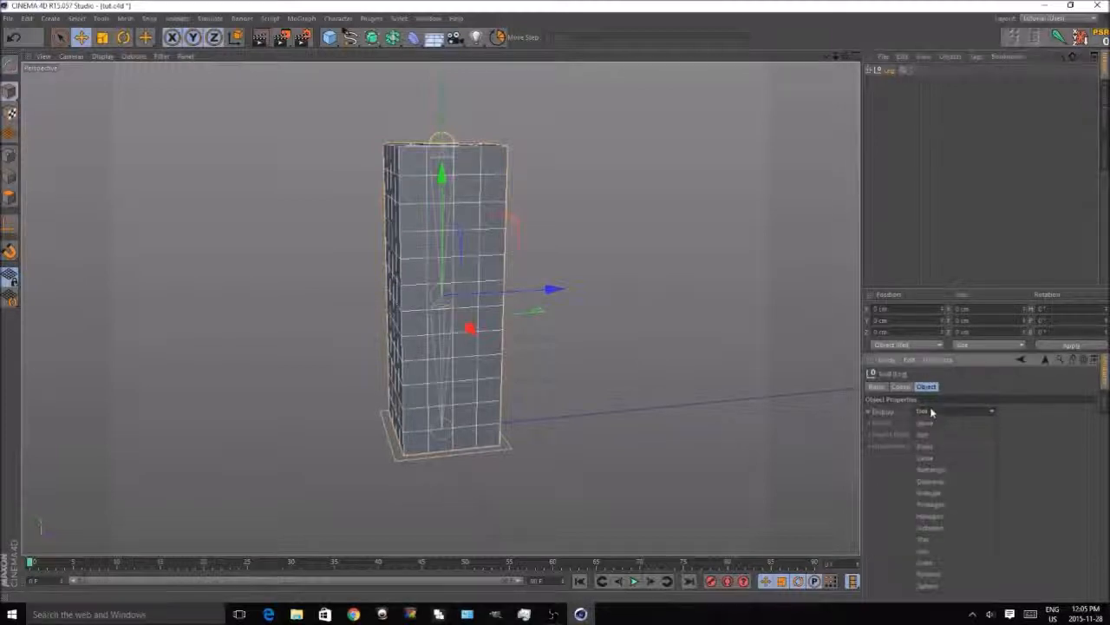
left_click(935, 431)
left_click(521, 424)
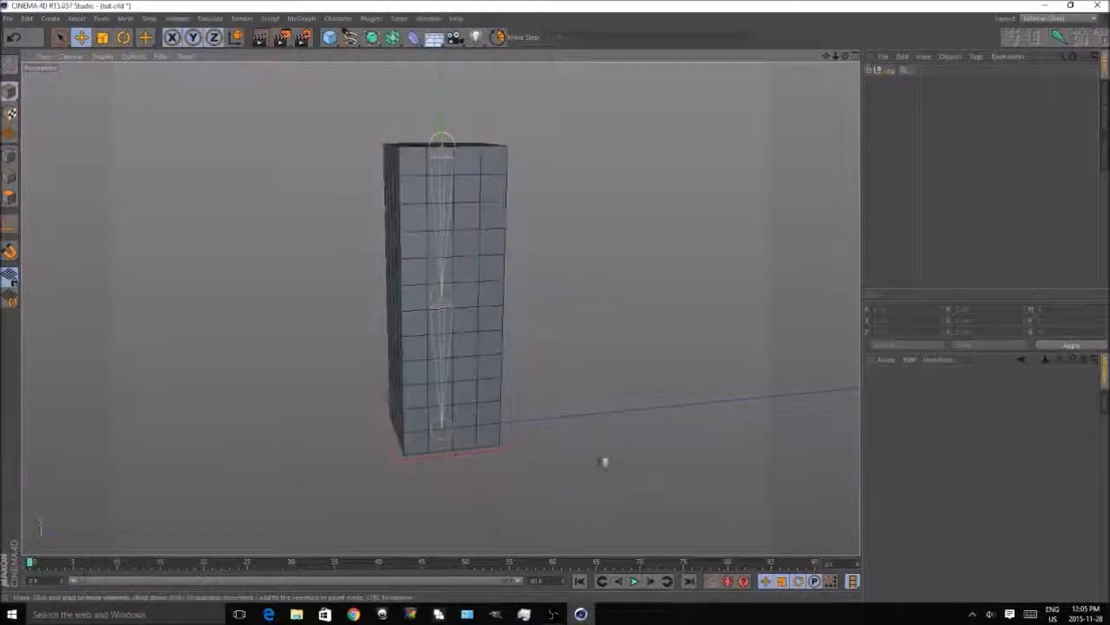
left_click(7, 18)
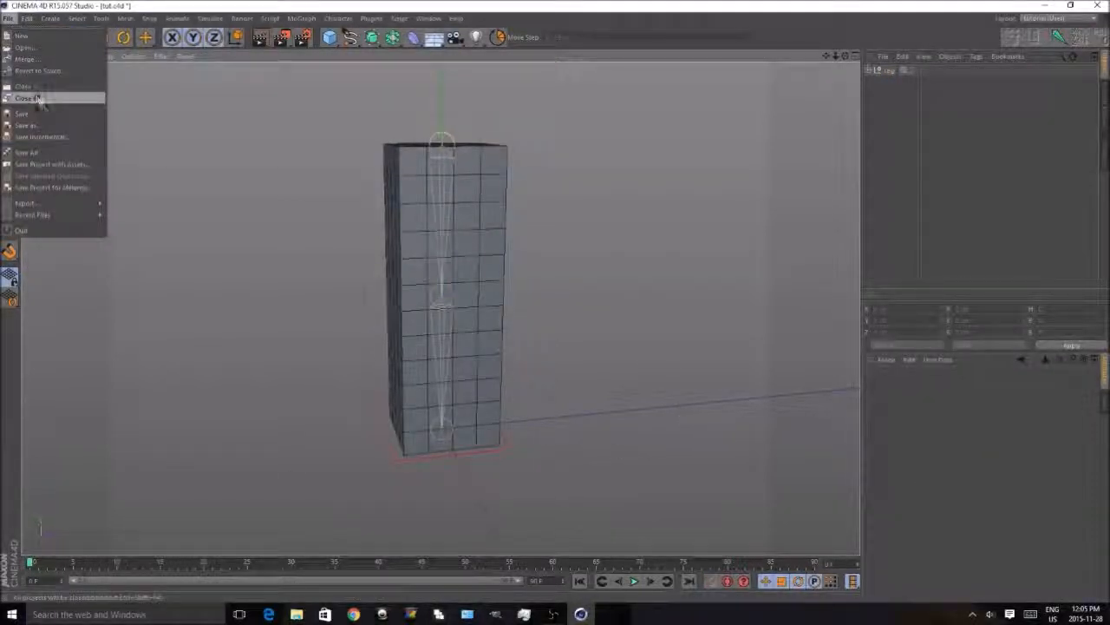
left_click(48, 113)
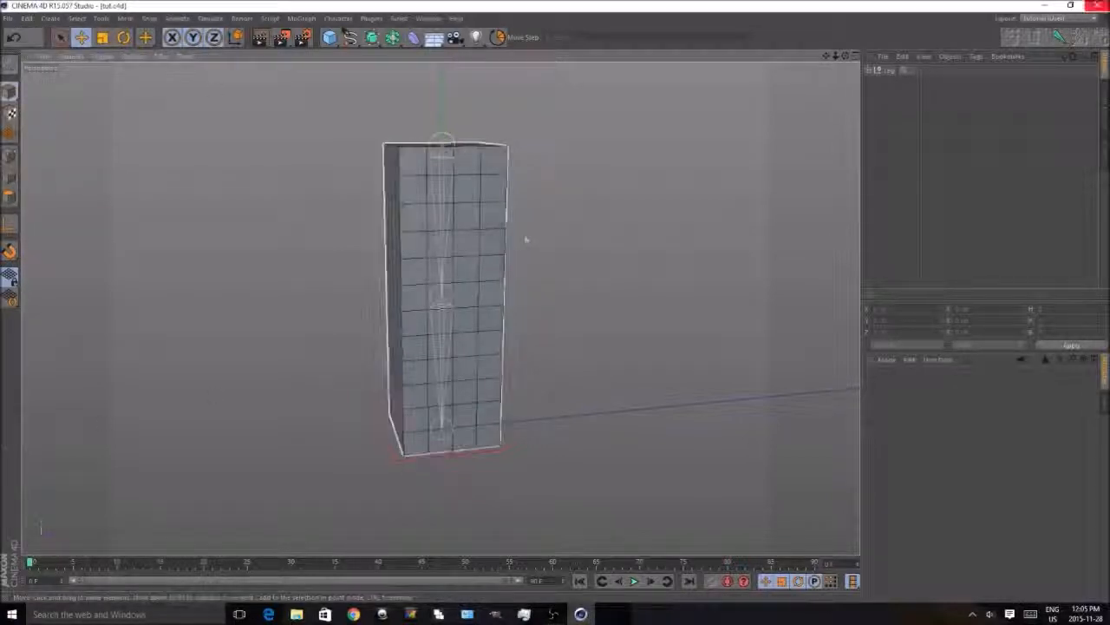